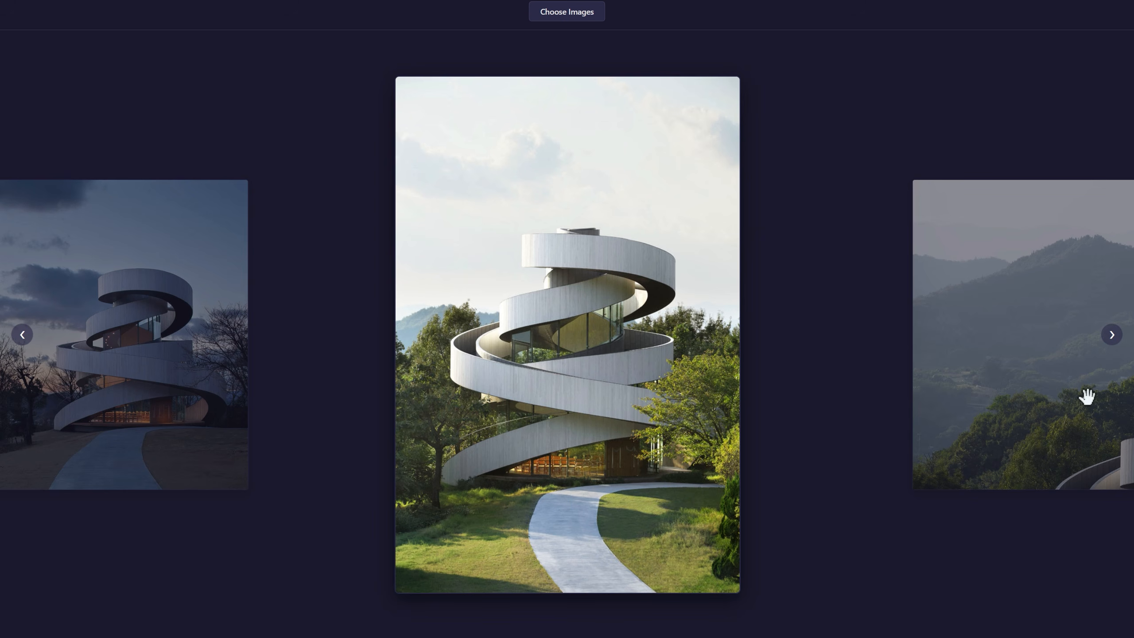
# Browse the reference photos and renders of the spiral ribbon building to study its form from different angles.
pyautogui.click(1113, 335)
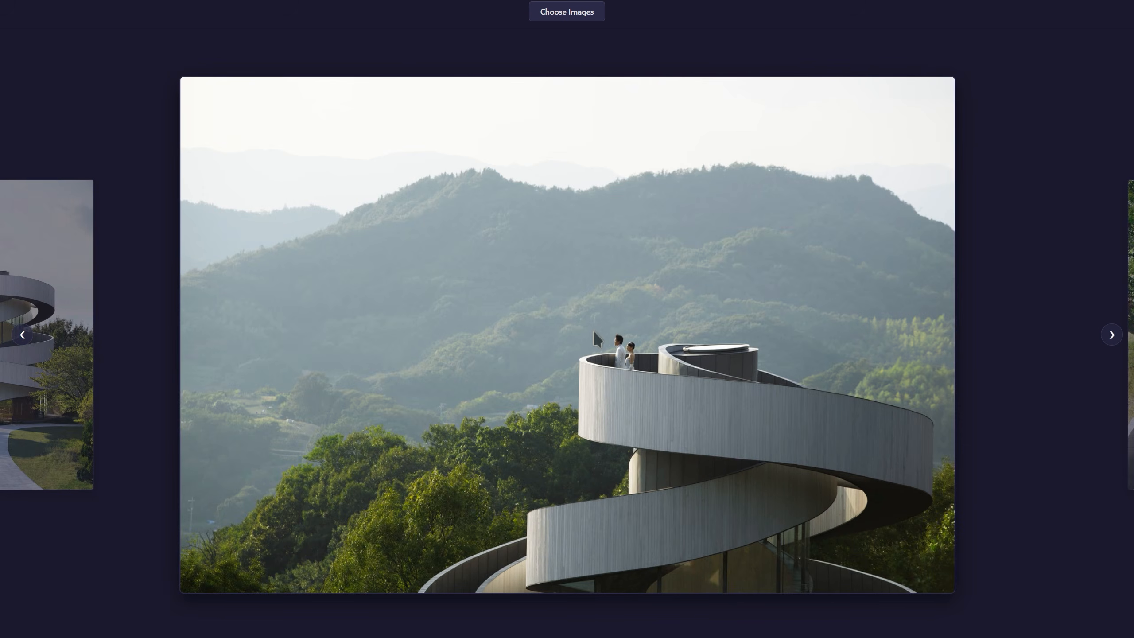
pyautogui.click(1113, 335)
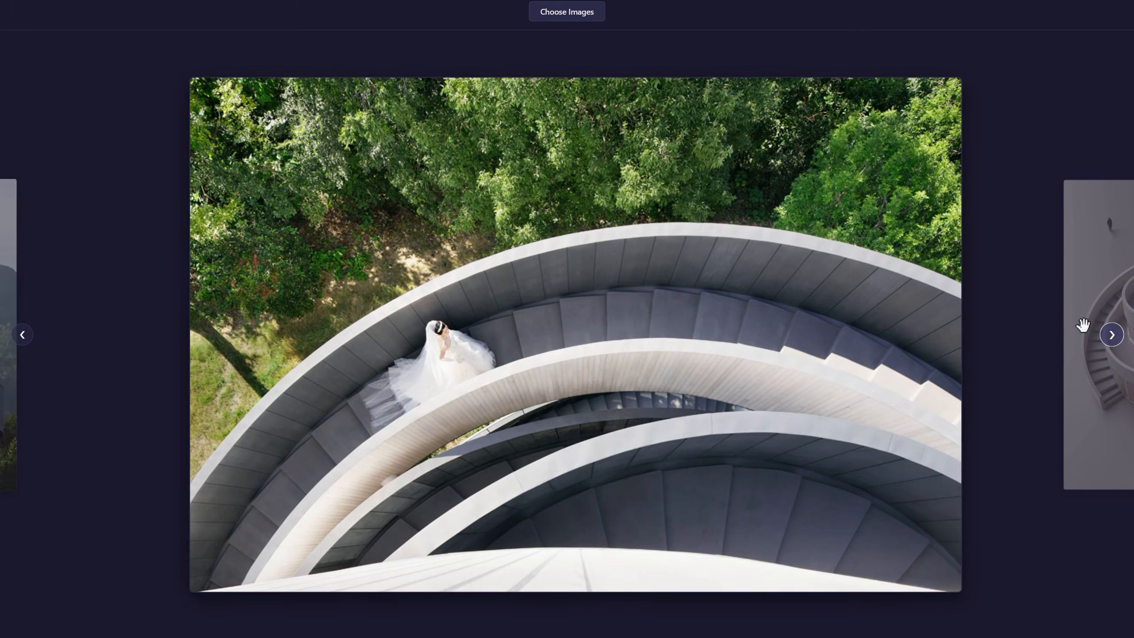
pyautogui.press('Right')
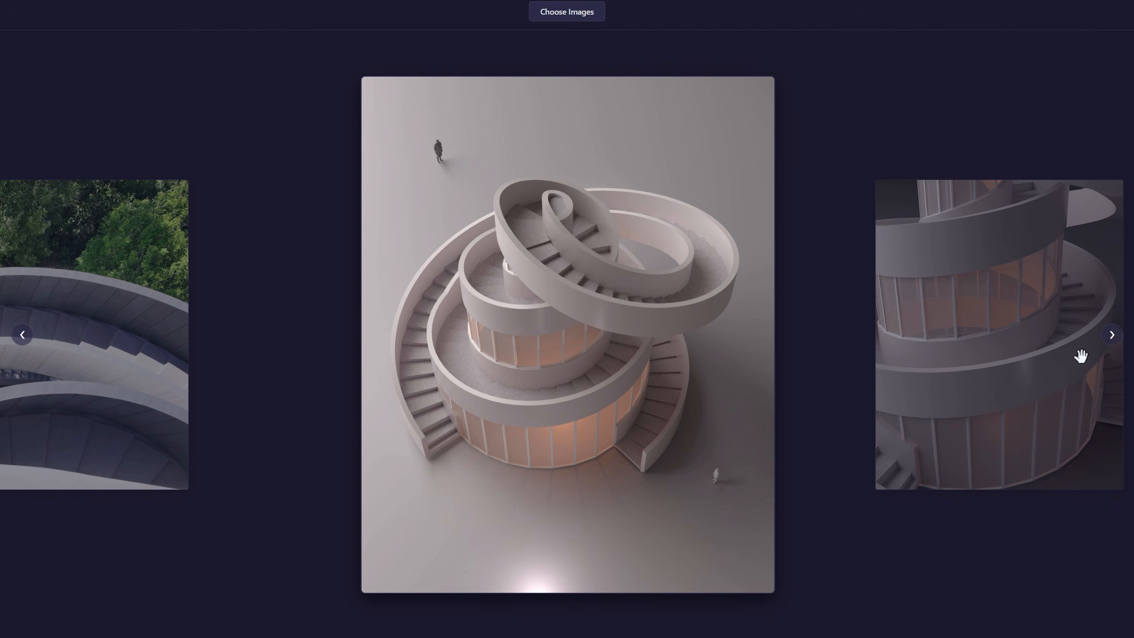
pyautogui.click(1112, 335)
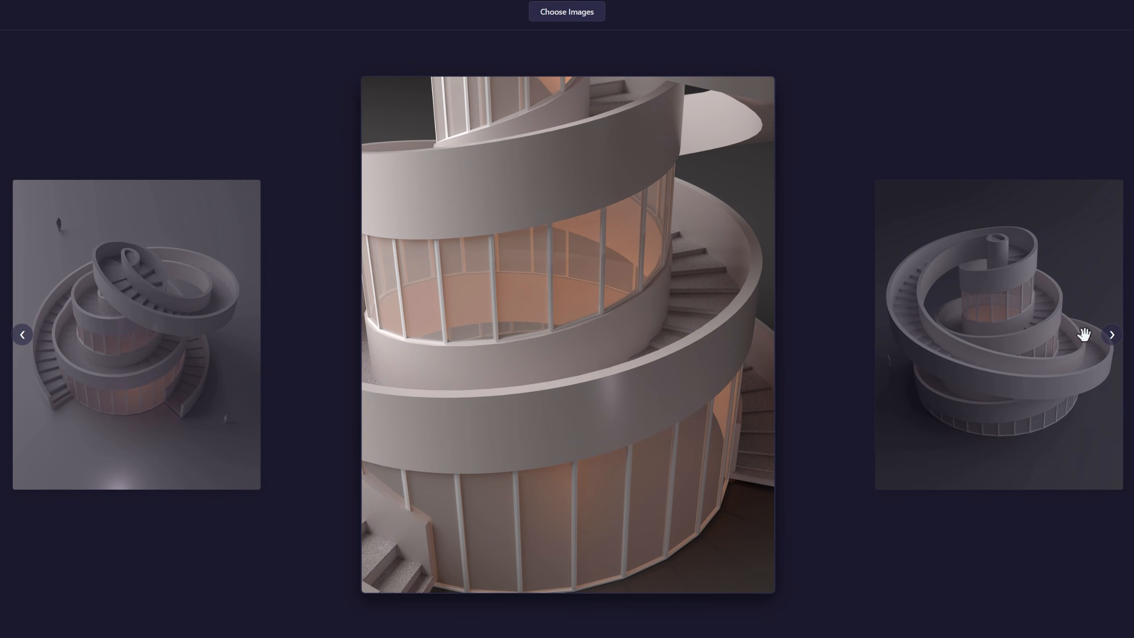
pyautogui.click(1112, 335)
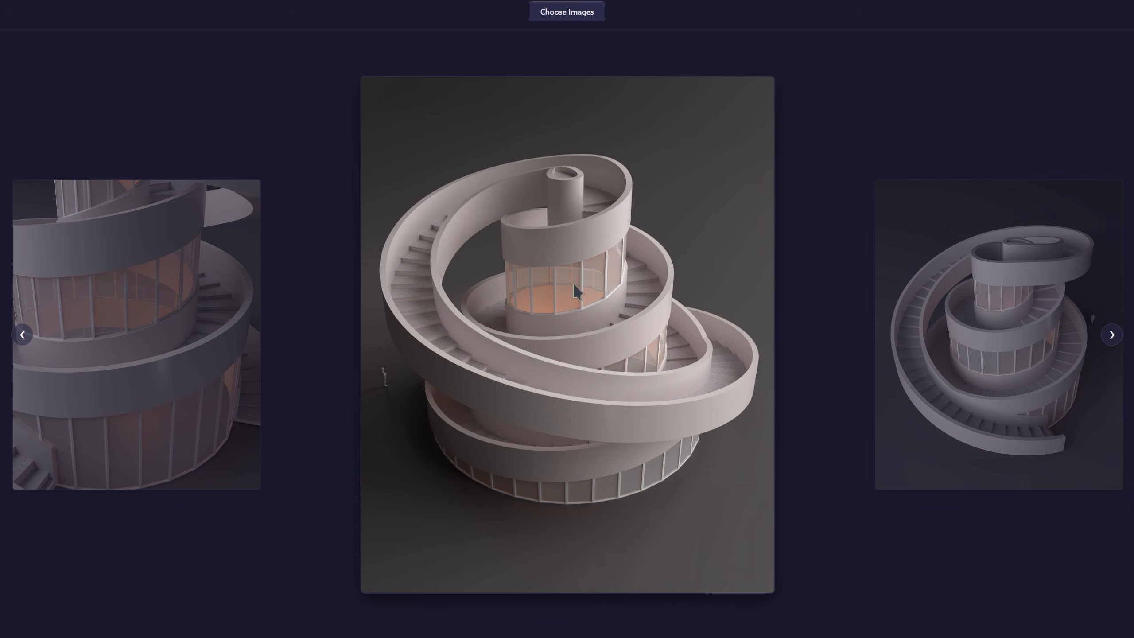
pyautogui.click(1112, 335)
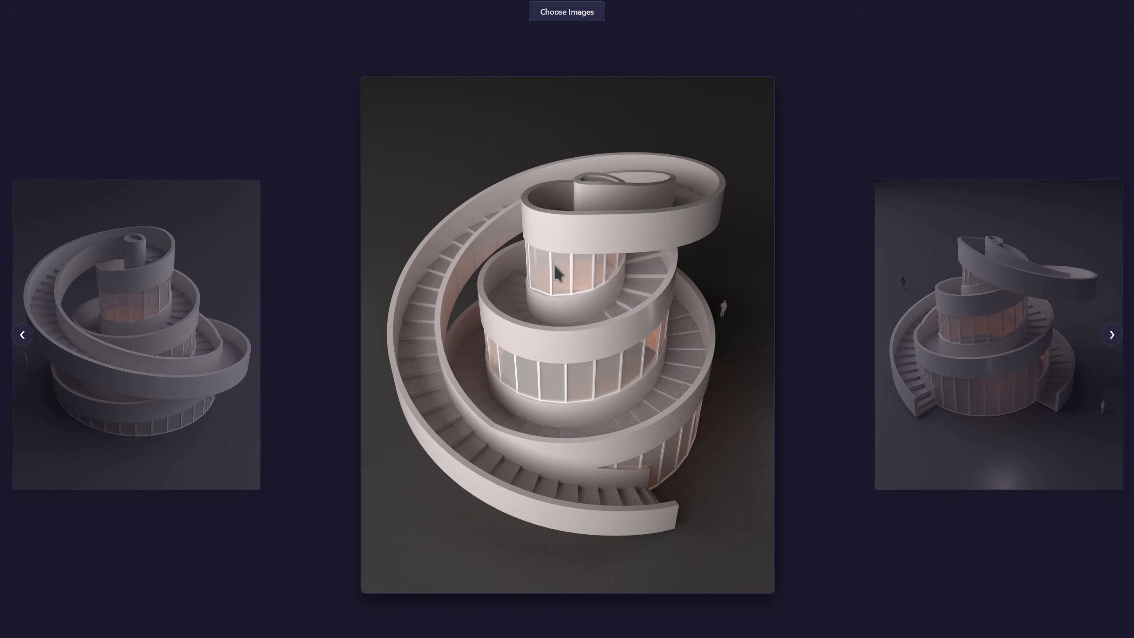
pyautogui.click(1112, 335)
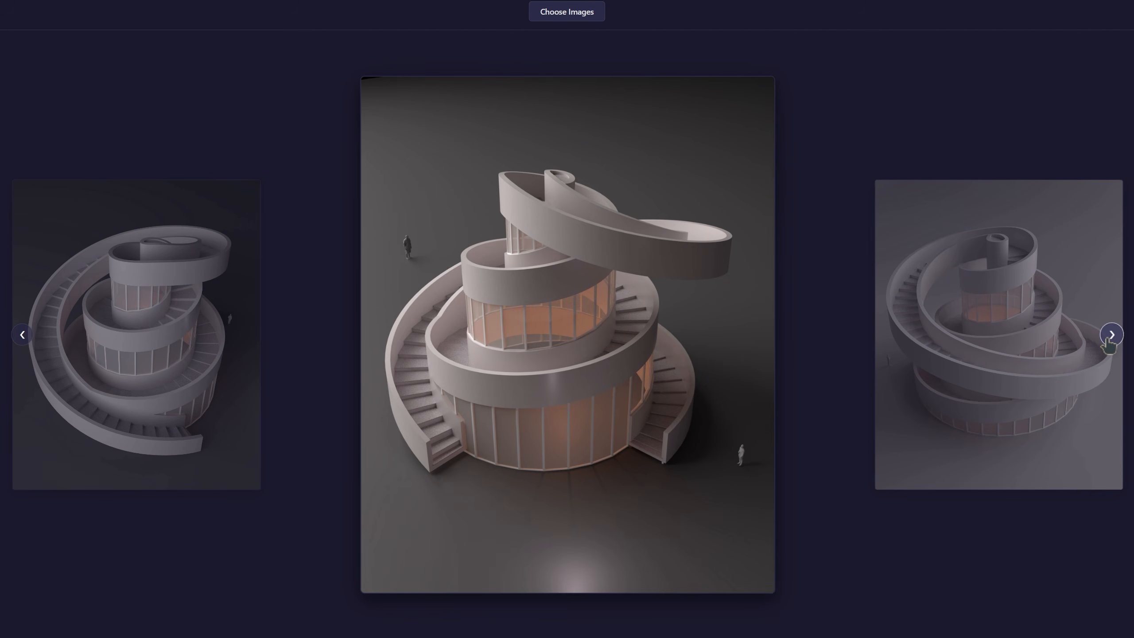
pyautogui.click(1113, 335)
pyautogui.click(1112, 335)
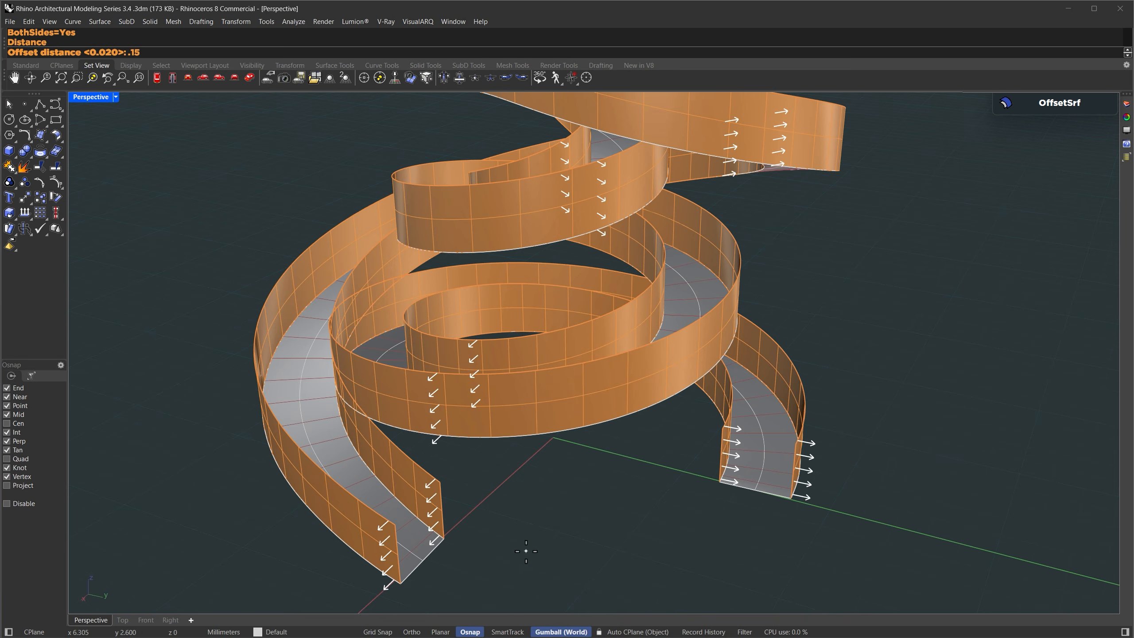
# Thicken the ramp walls into solids with a 0.15 mm surface offset on both sides, and set their object display mode to Ghosted.
pyautogui.press('Return')
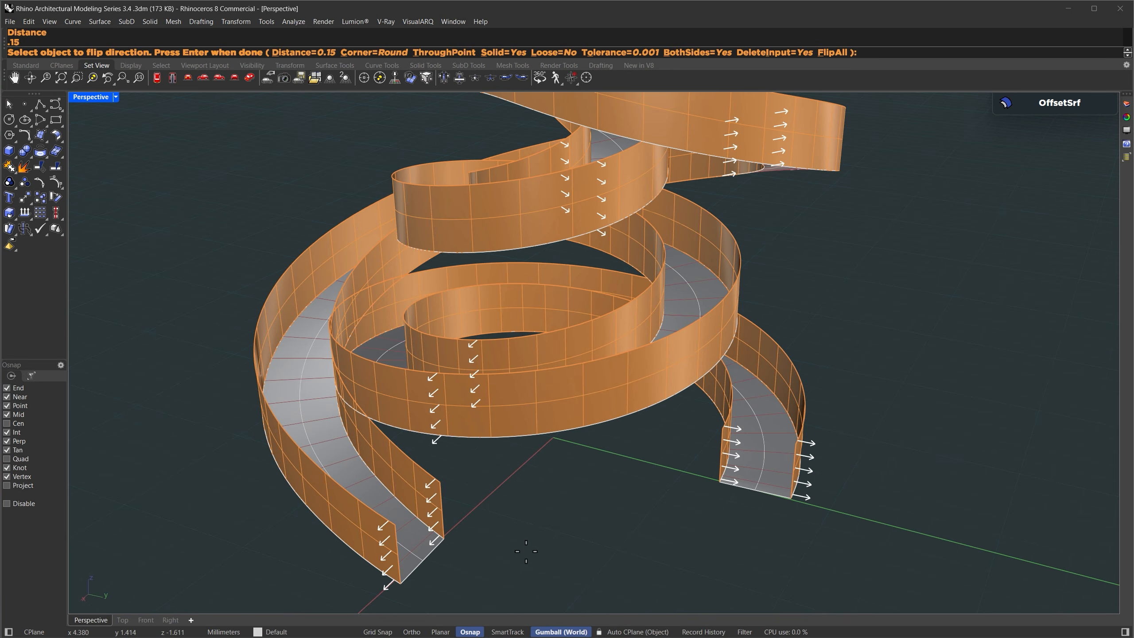
pyautogui.press('Return')
pyautogui.write('SetObjectDisplayMode')
pyautogui.press('Return')
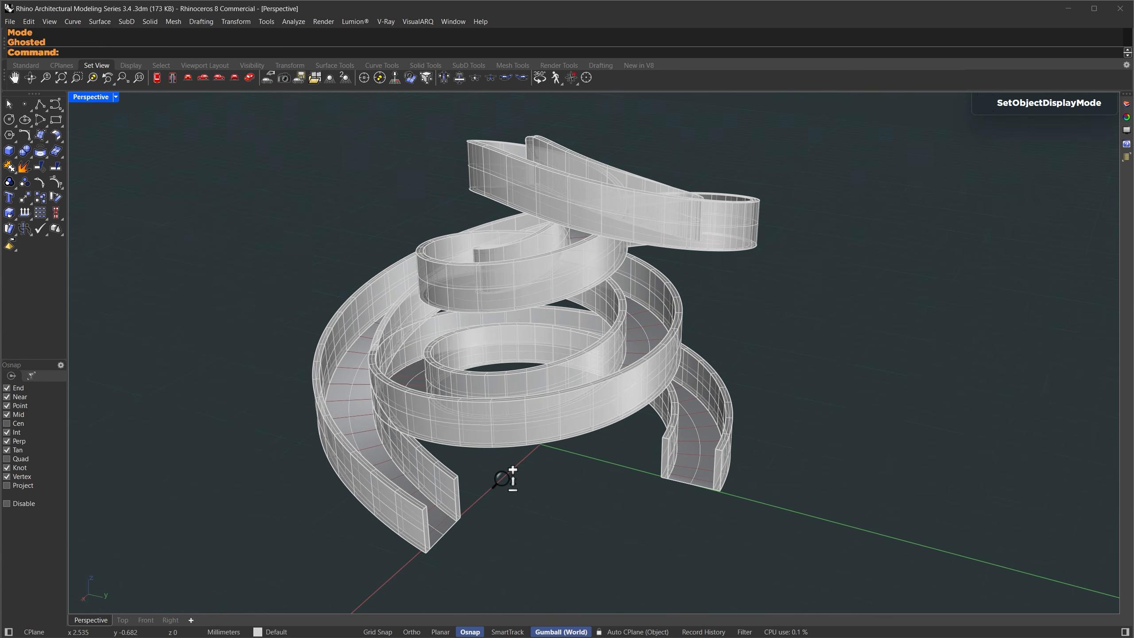
pyautogui.click(107, 271)
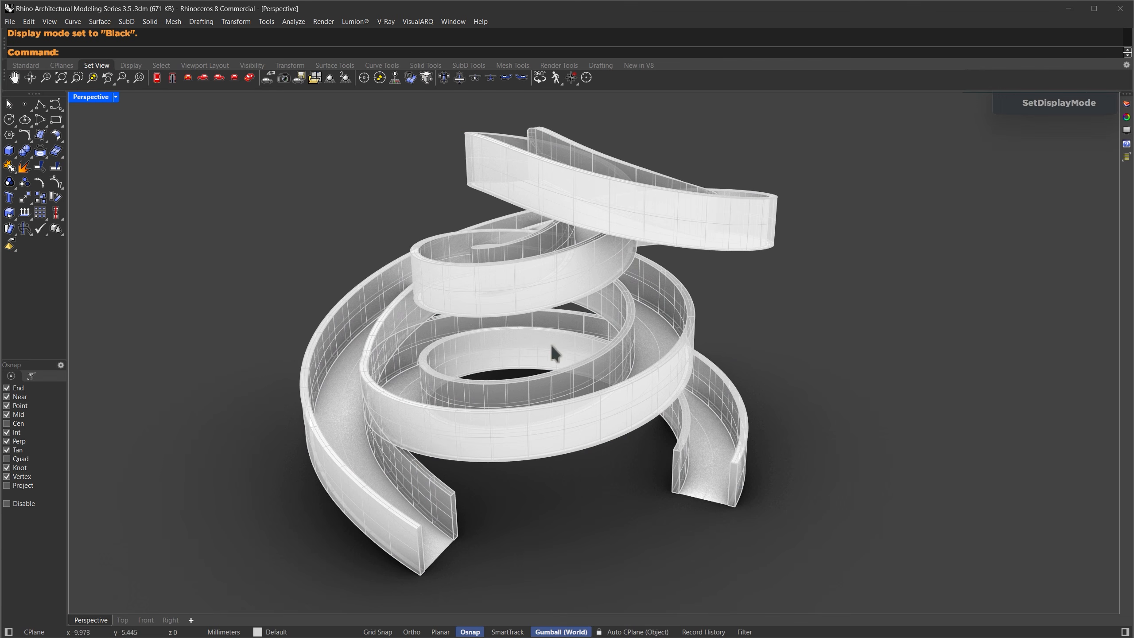
pyautogui.moveTo(420, 344); pyautogui.dragTo(604, 324, button='right')
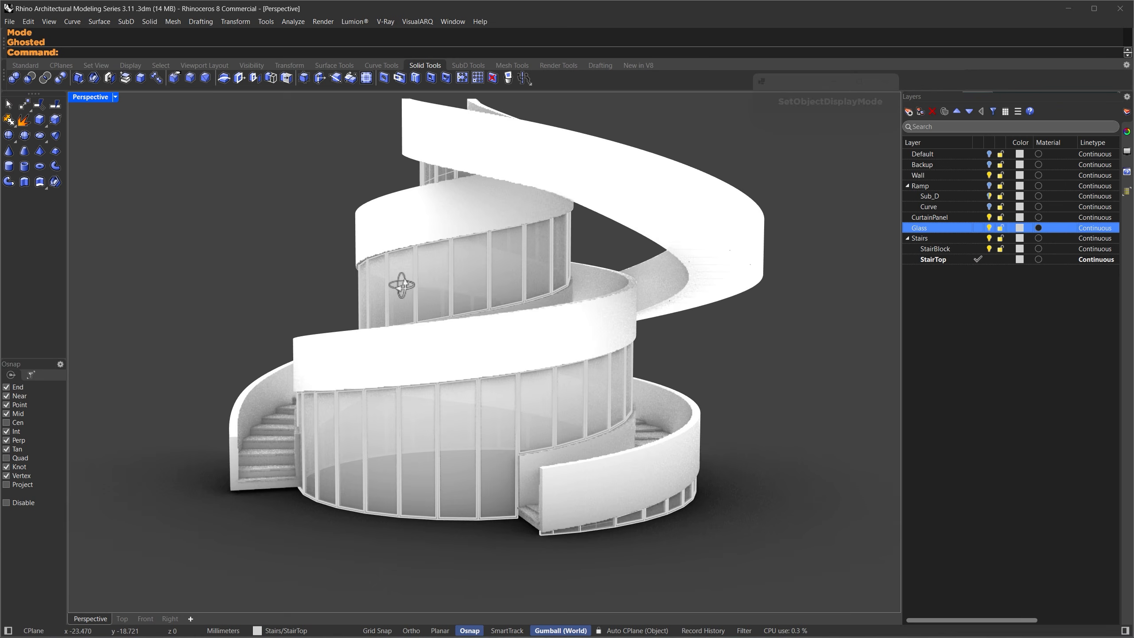
pyautogui.moveTo(393, 278); pyautogui.dragTo(350, 277, button='right')
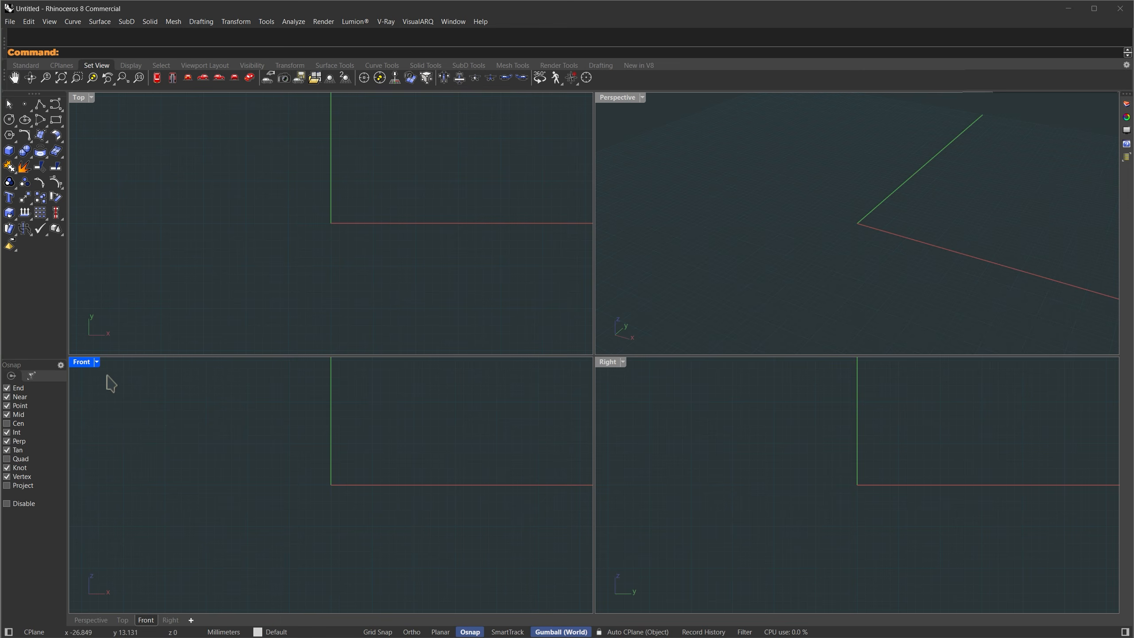
# Begin a spiral in the maximized Front view, with its axis running 12 mm vertically up from the origin.
pyautogui.doubleClick(81, 363)
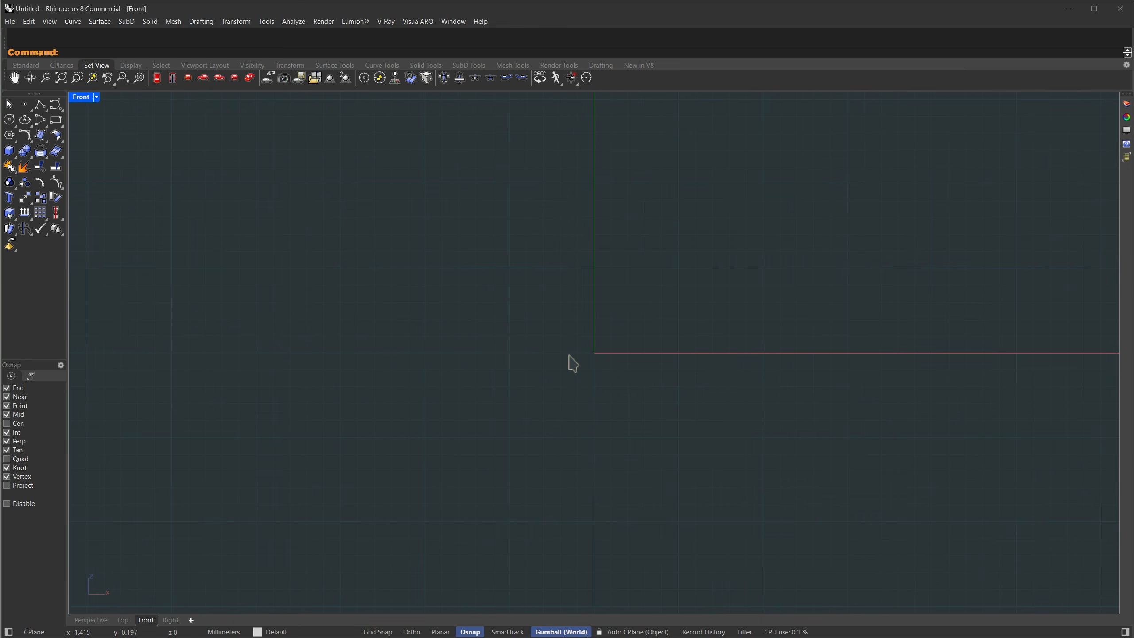
pyautogui.moveTo(570, 362); pyautogui.dragTo(565, 502, button='right')
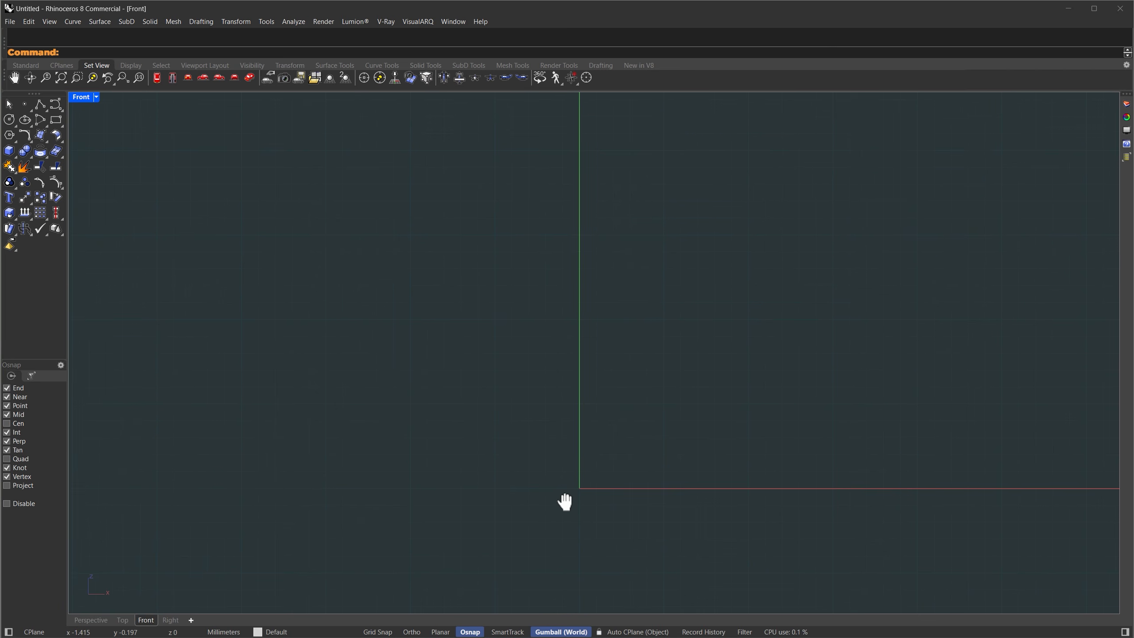
pyautogui.write('Spiral')
pyautogui.press('Return')
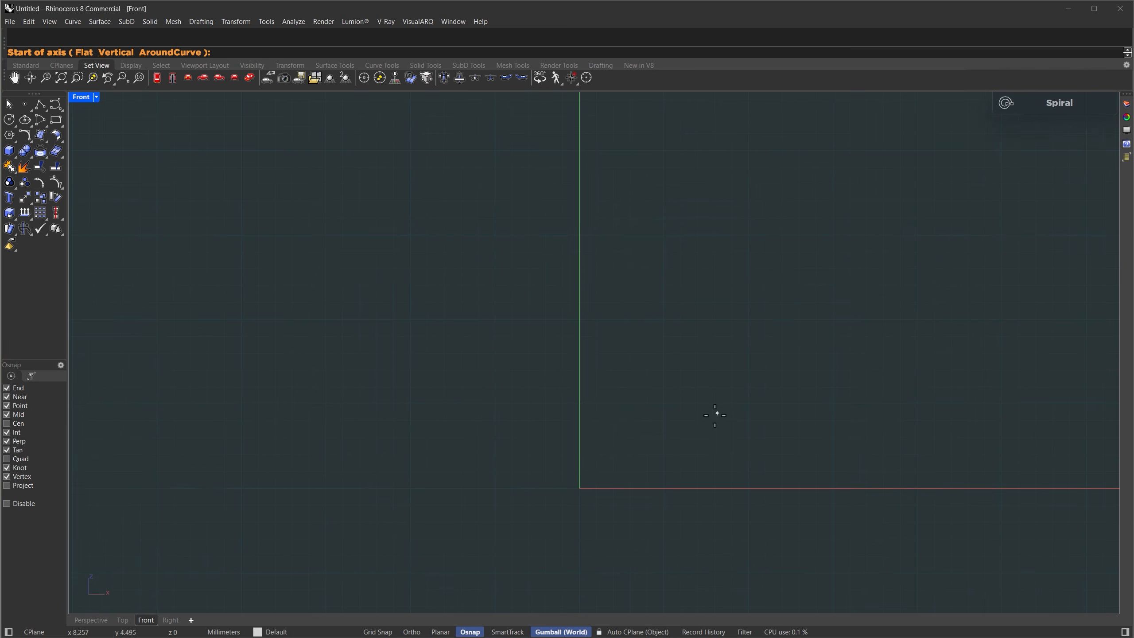
pyautogui.write('0')
pyautogui.press('Return')
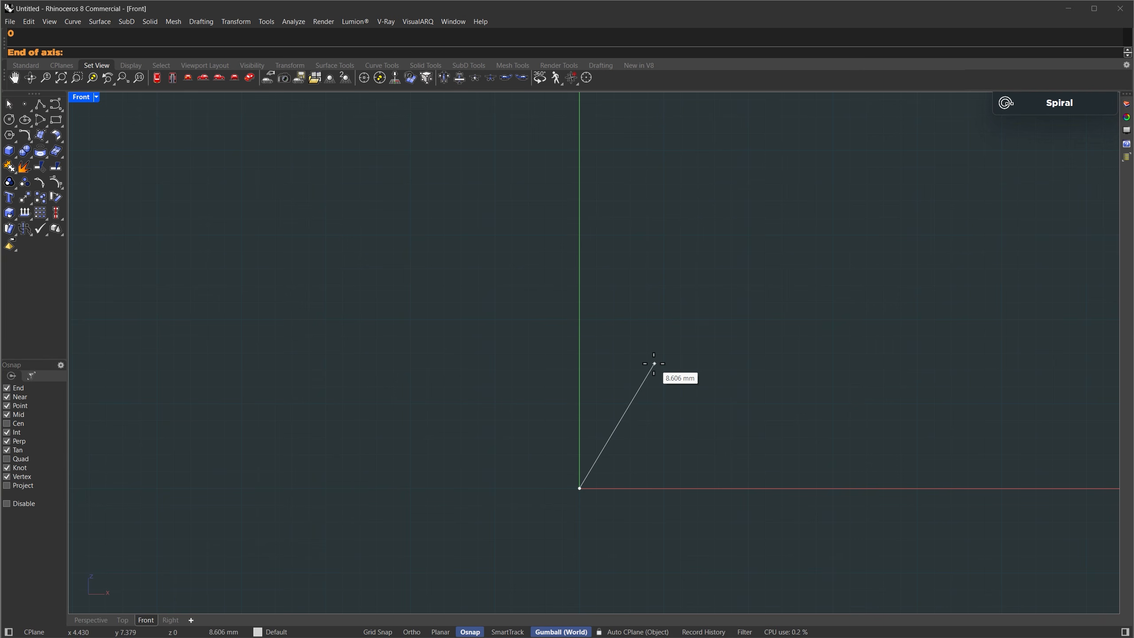
pyautogui.press('F8')
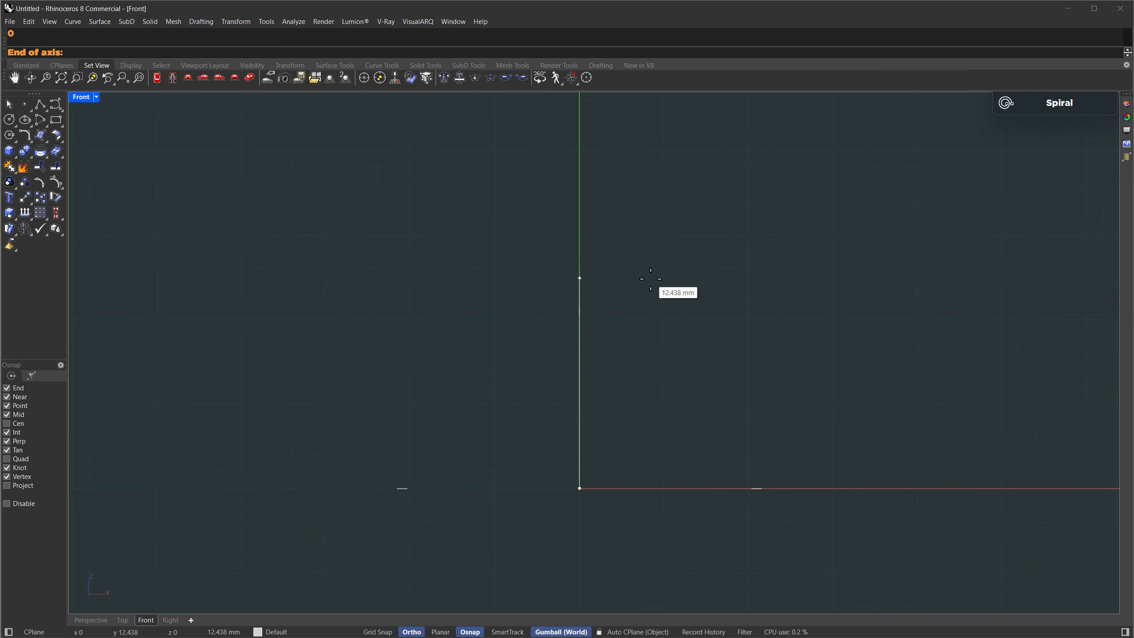
pyautogui.press('F8')
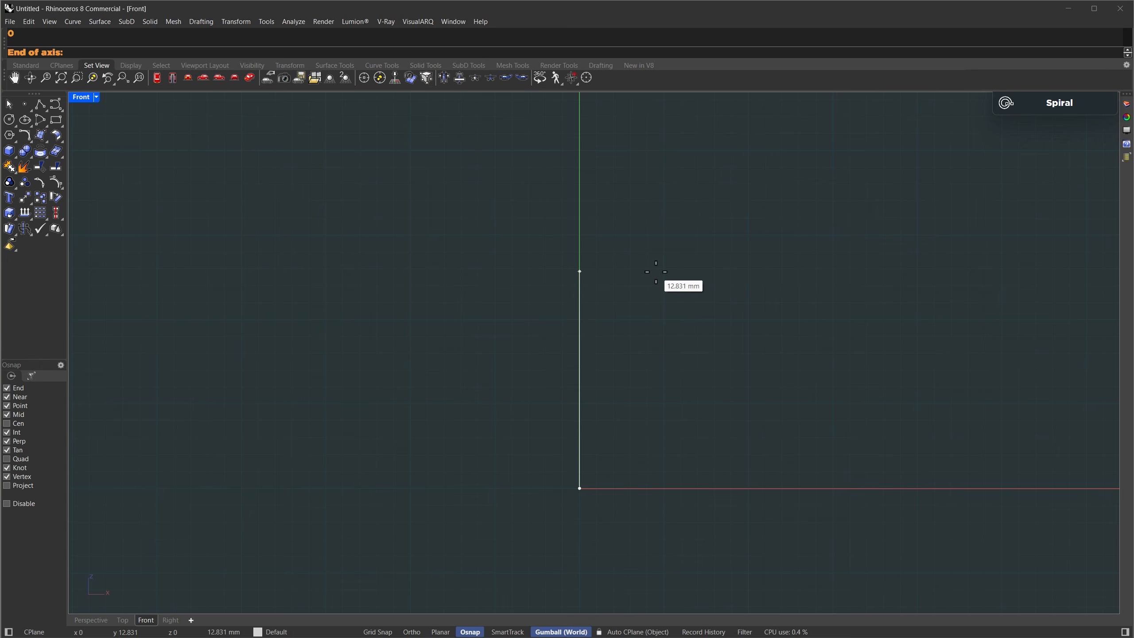
pyautogui.press('Return')
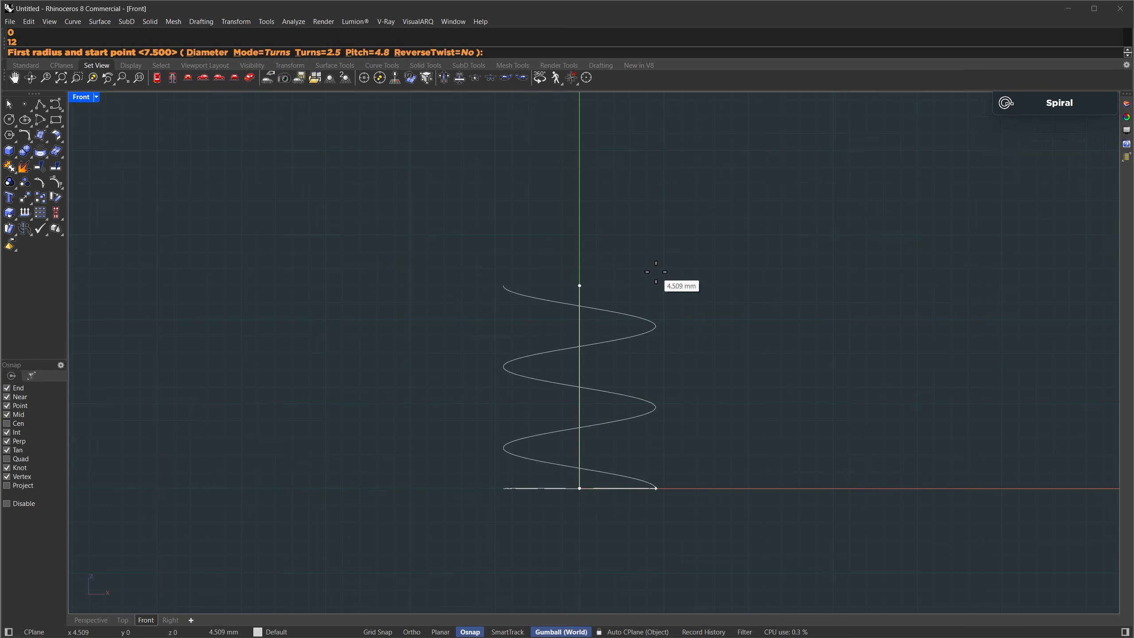
# Complete the 2.5-turn spiral in the Top view with a first radius of 7.5 mm starting on the positive Y axis and a second radius of 1.5 mm.
pyautogui.click(122, 620)
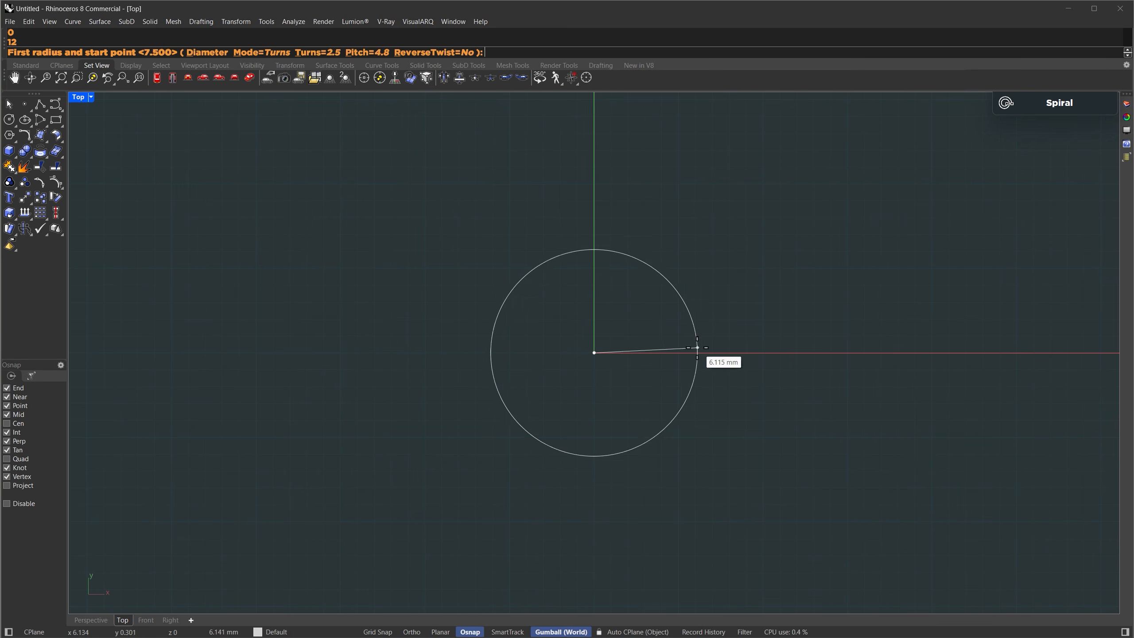
pyautogui.write('7.5')
pyautogui.press('Return')
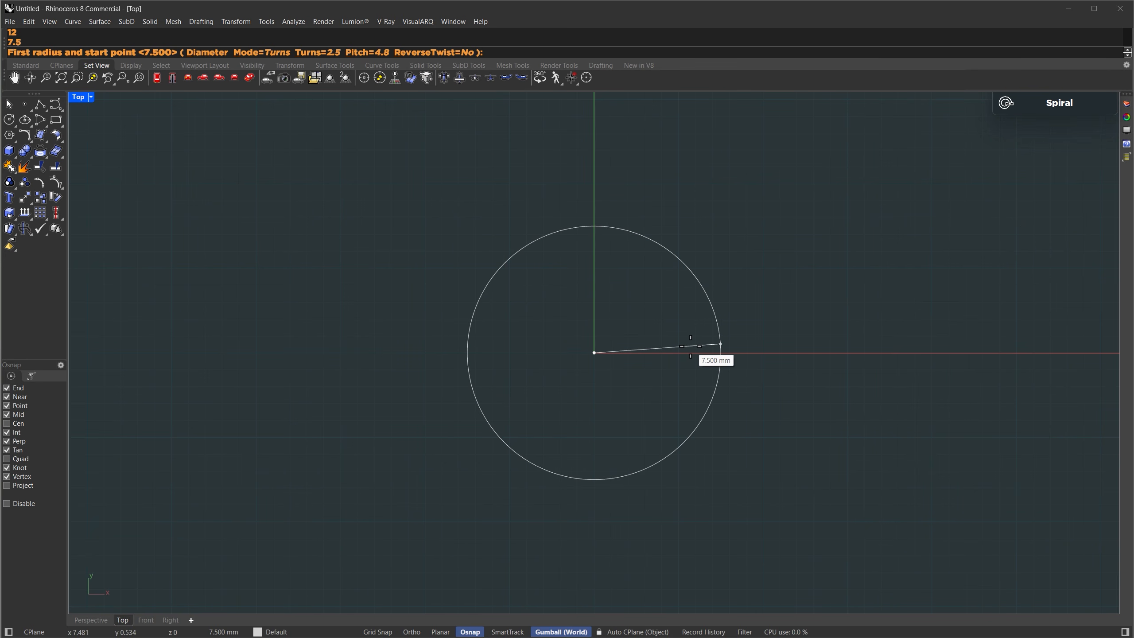
pyautogui.press('F8')
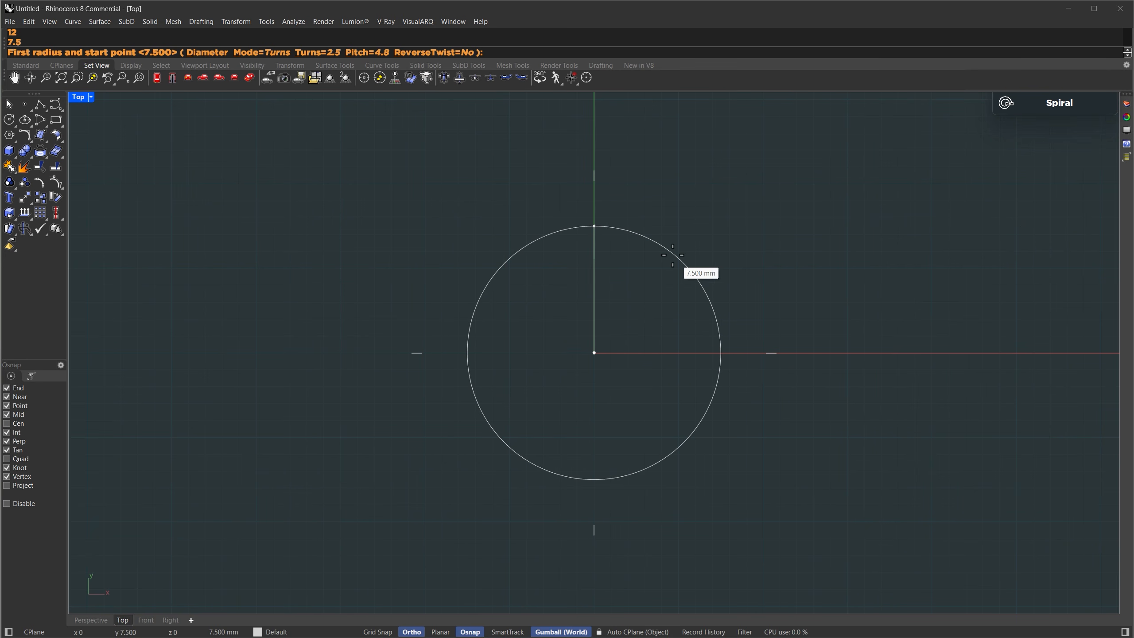
pyautogui.click(619, 178)
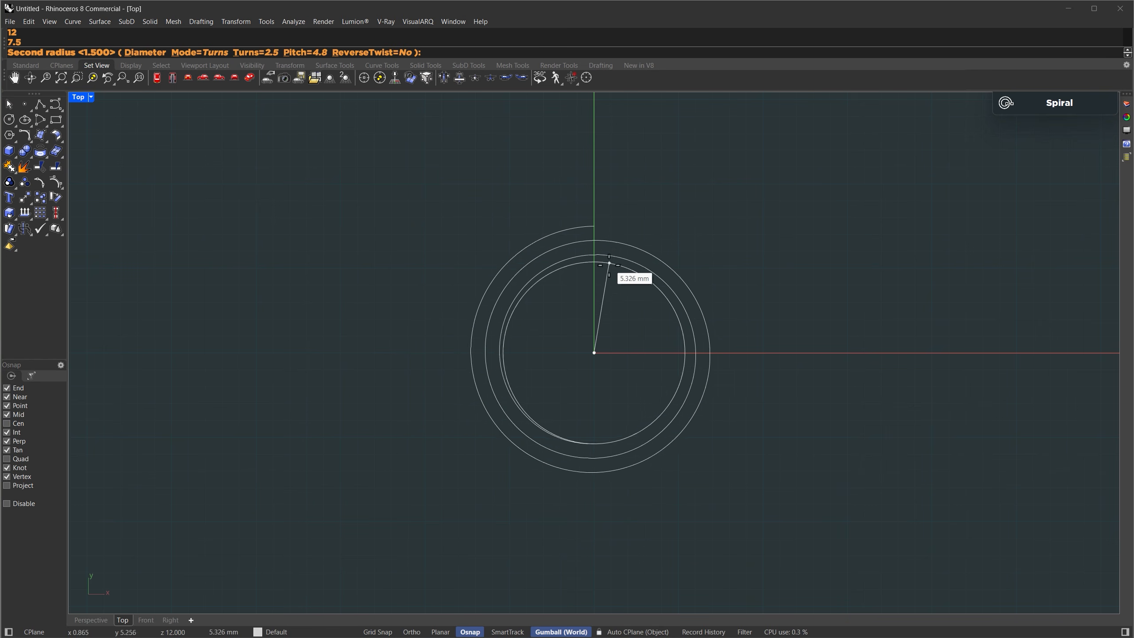
pyautogui.write('1.5')
pyautogui.press('Return')
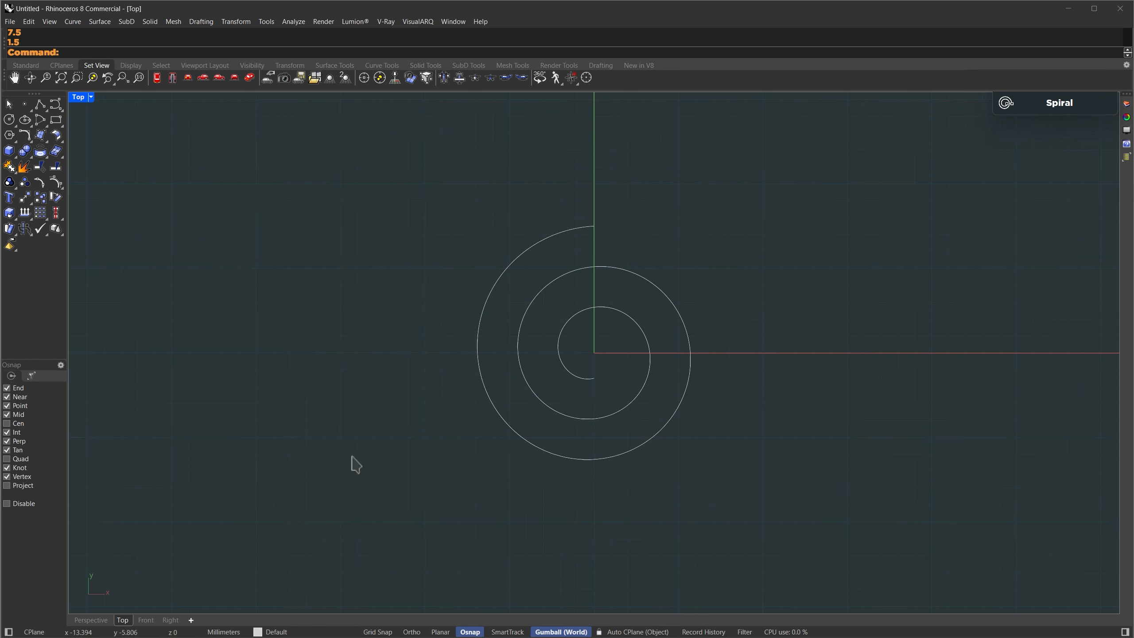
# Examine the spiral in the Perspective view and compare it with the reference photo of the ribbon building.
pyautogui.click(84, 620)
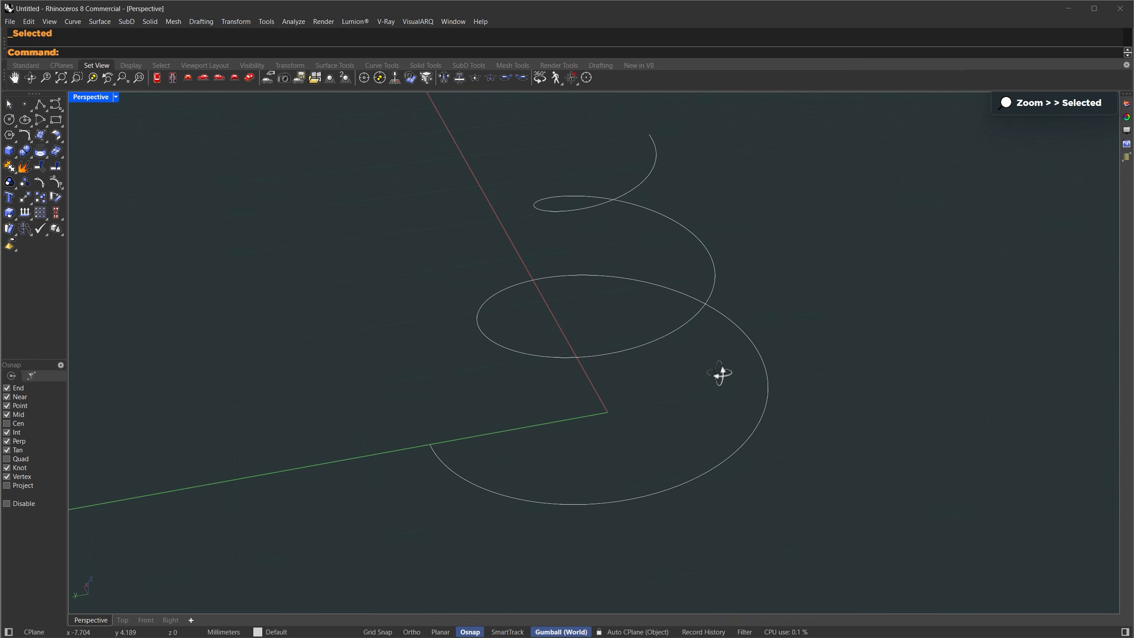
pyautogui.moveTo(722, 376); pyautogui.dragTo(681, 369, button='right')
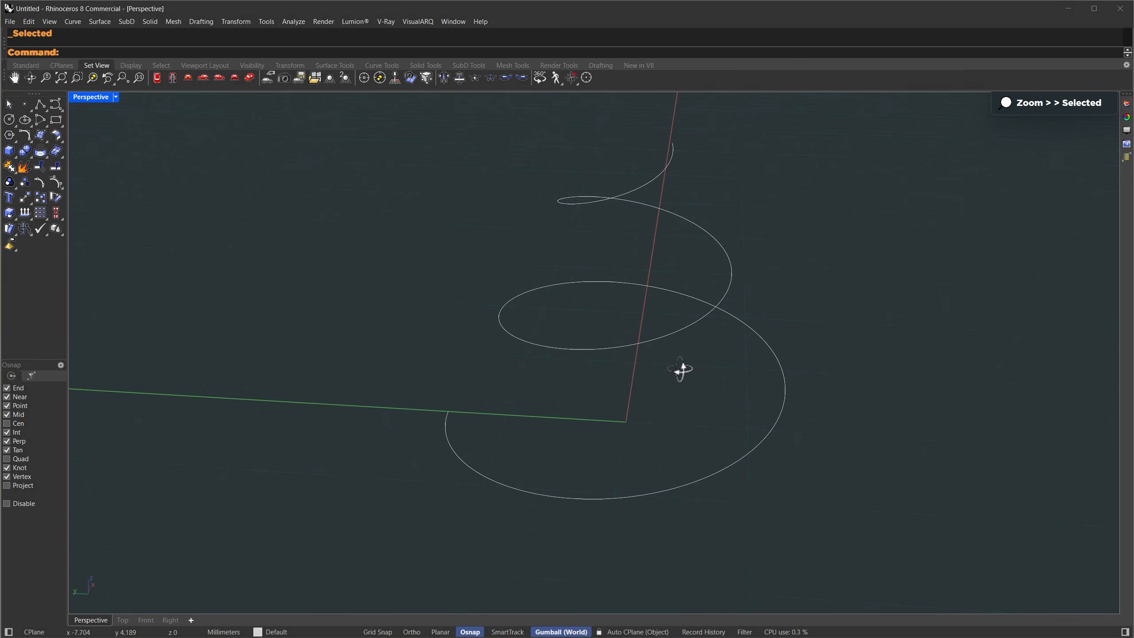
pyautogui.click(122, 621)
pyautogui.hotkey('alt', 'Tab')
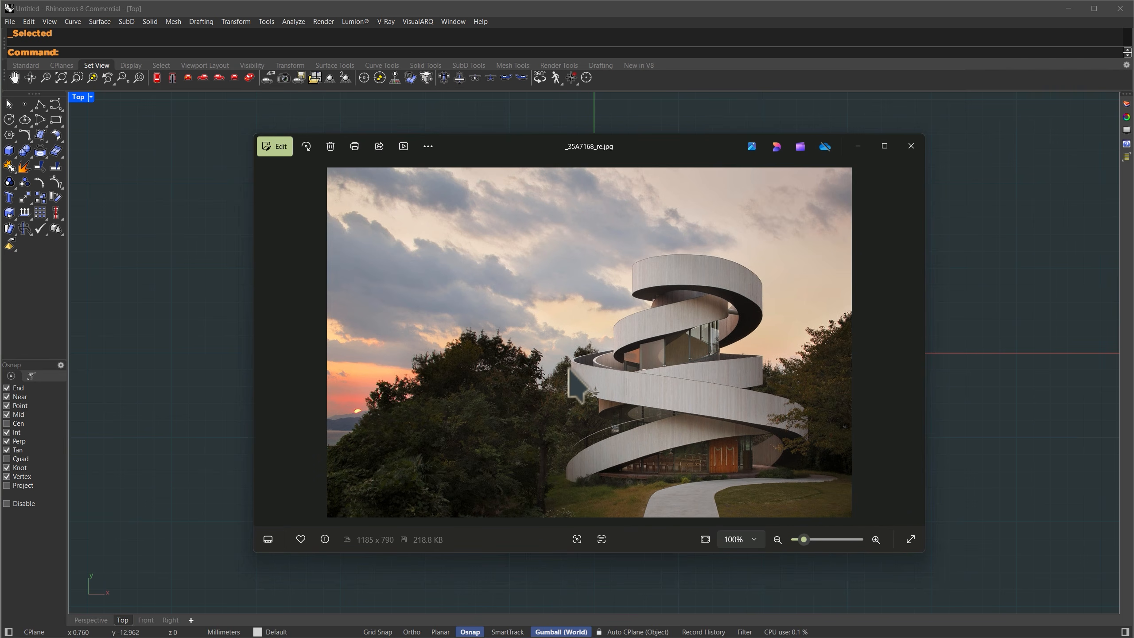
pyautogui.click(861, 155)
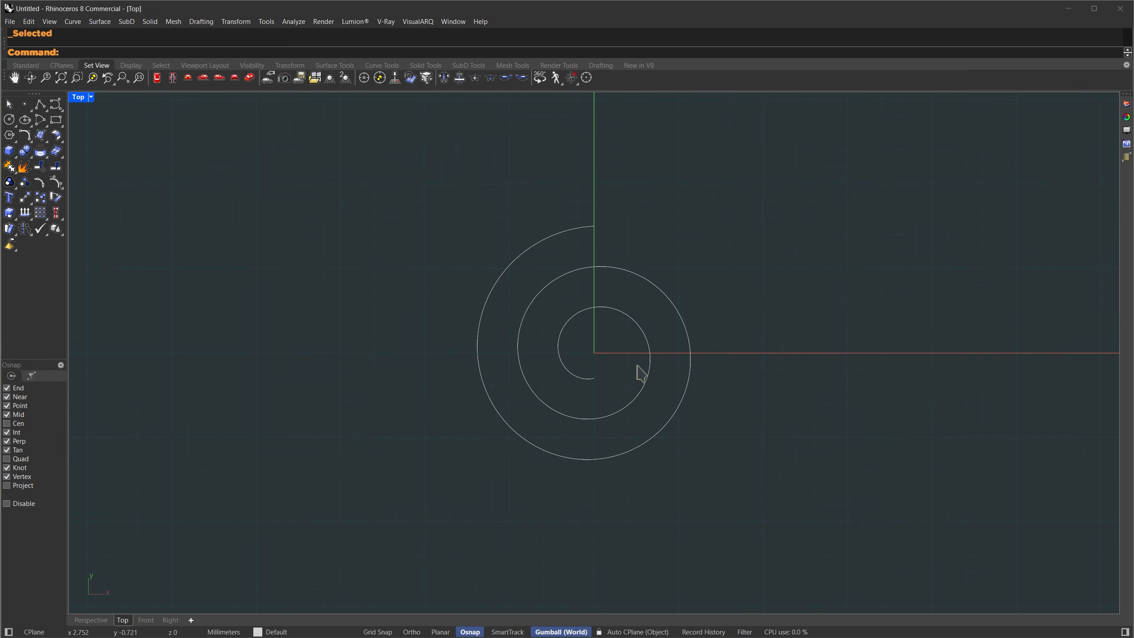
# Copy the lower half of the spiral's outer turn between its two X-axis crossings as a separate curve using SubCrv with Copy=Yes.
pyautogui.write('SubCrv')
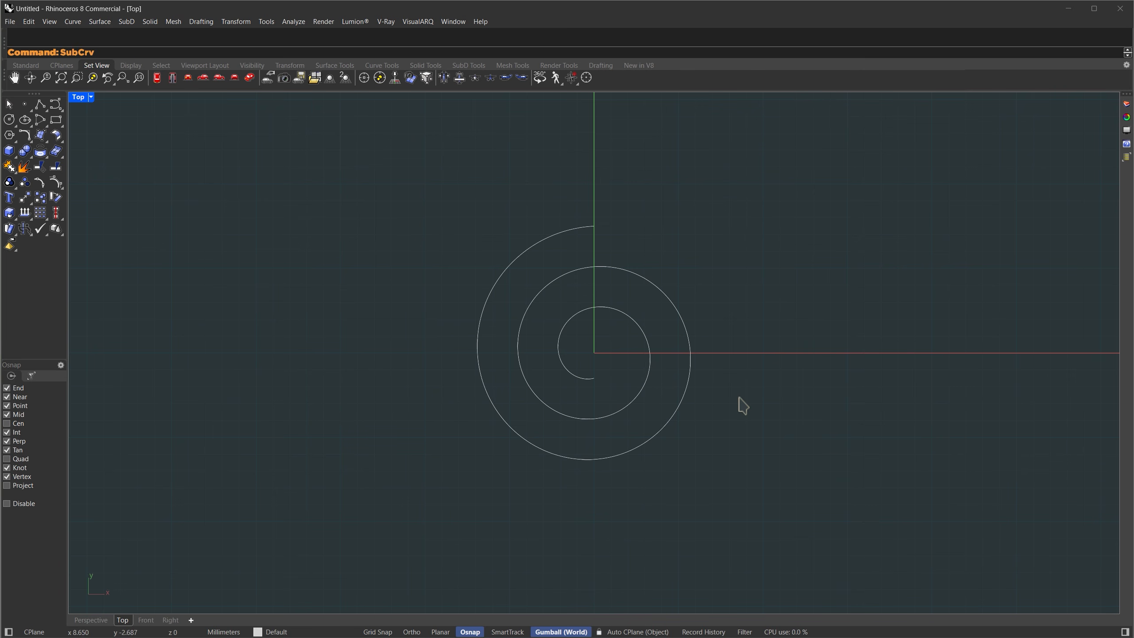
pyautogui.press('Return')
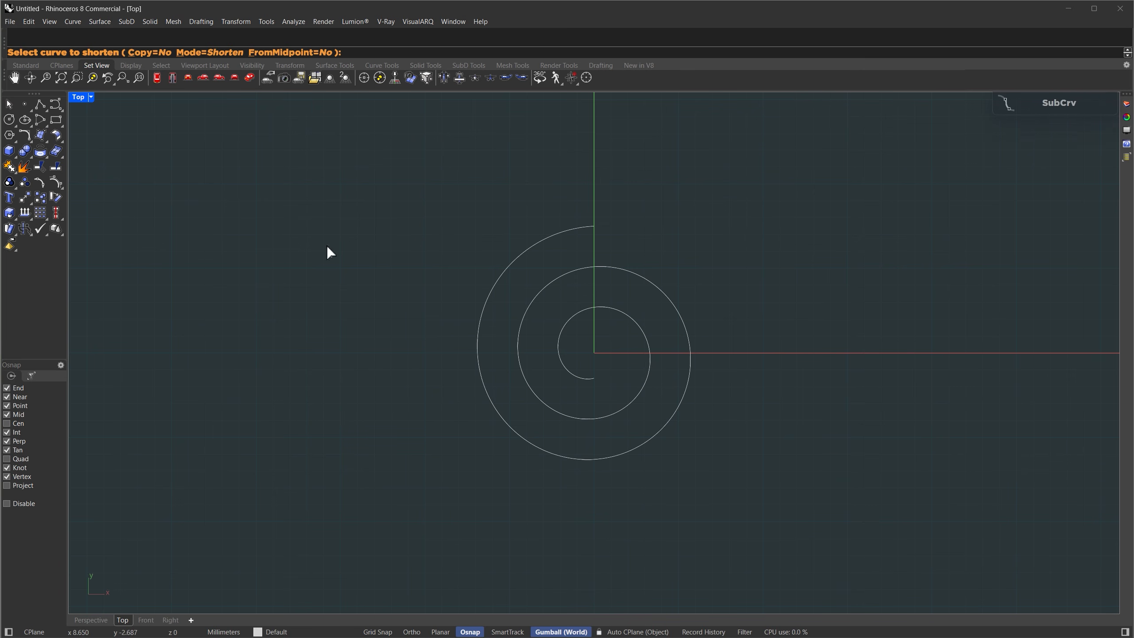
pyautogui.click(152, 53)
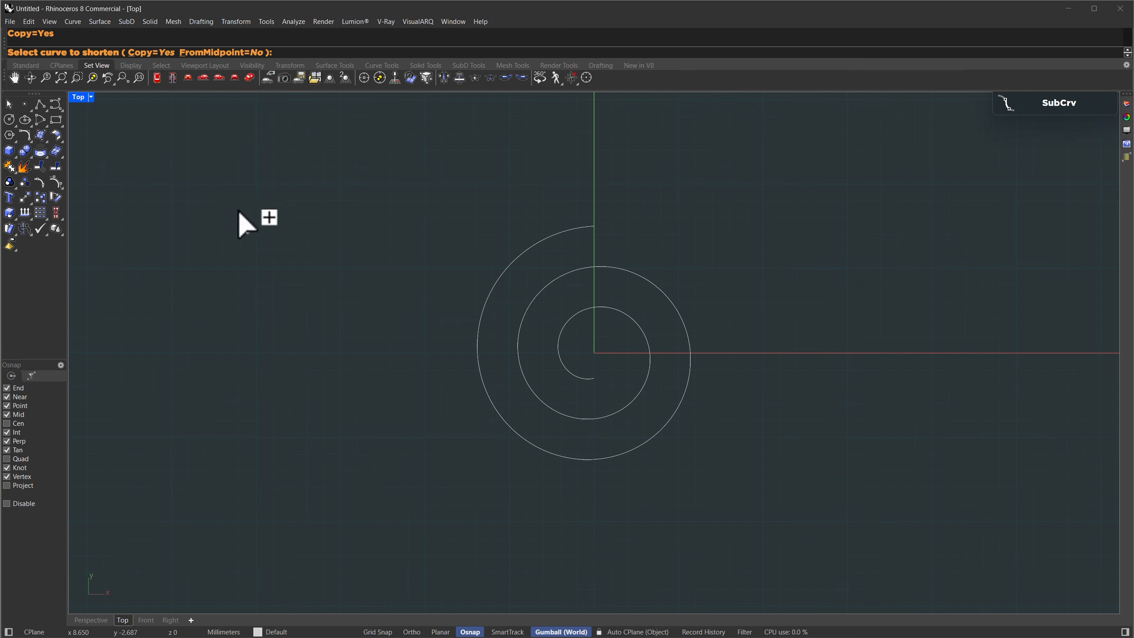
pyautogui.click(477, 354)
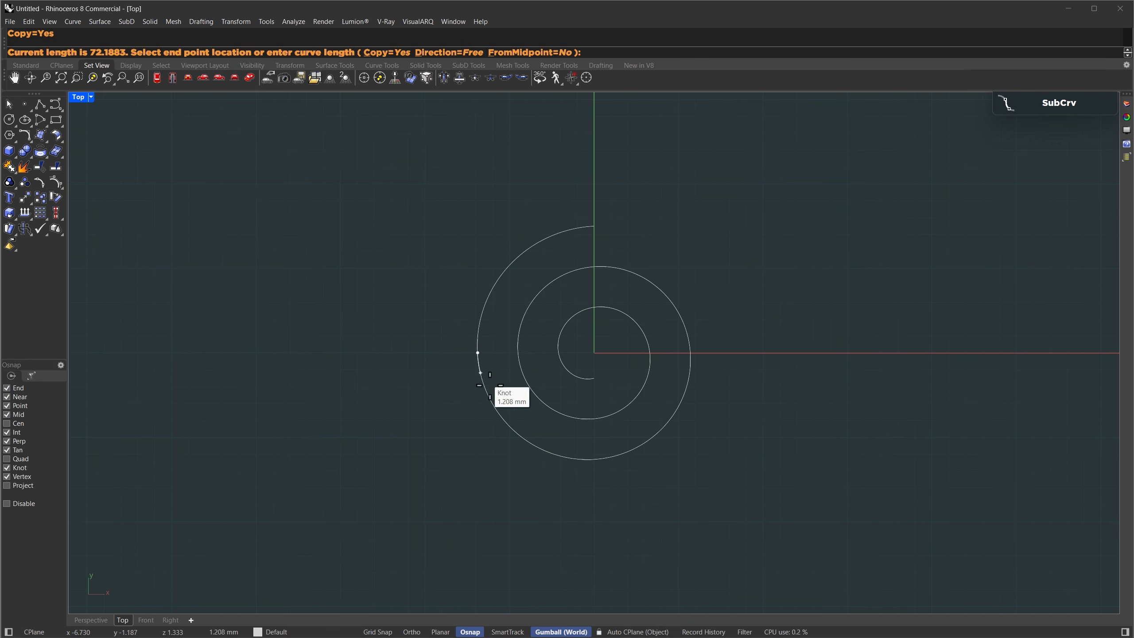
pyautogui.click(690, 353)
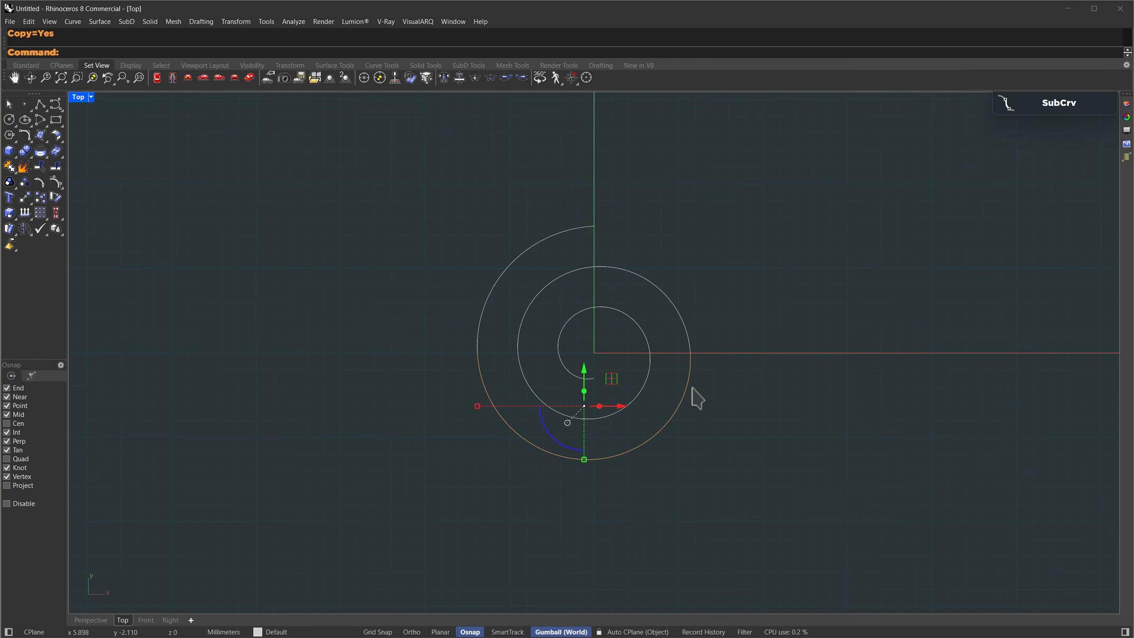
# Offset the copied lower half-turn outward by 2.4 mm, picking the distance along the X axis between the spiral's two outer turns.
pyautogui.write('Offset')
pyautogui.press('Return')
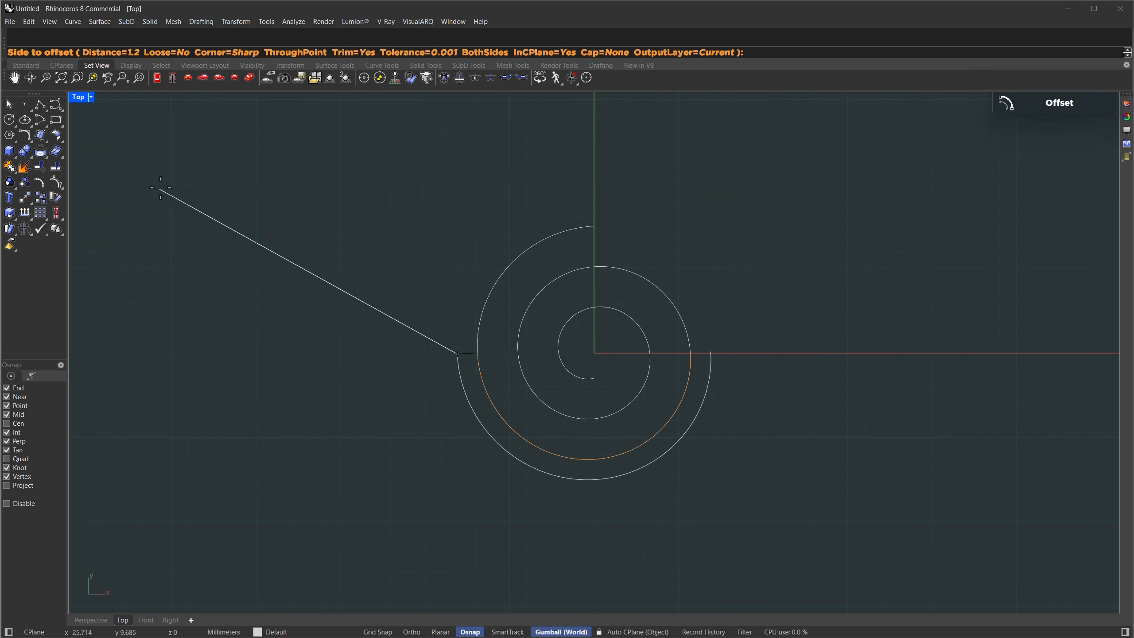
pyautogui.click(111, 52)
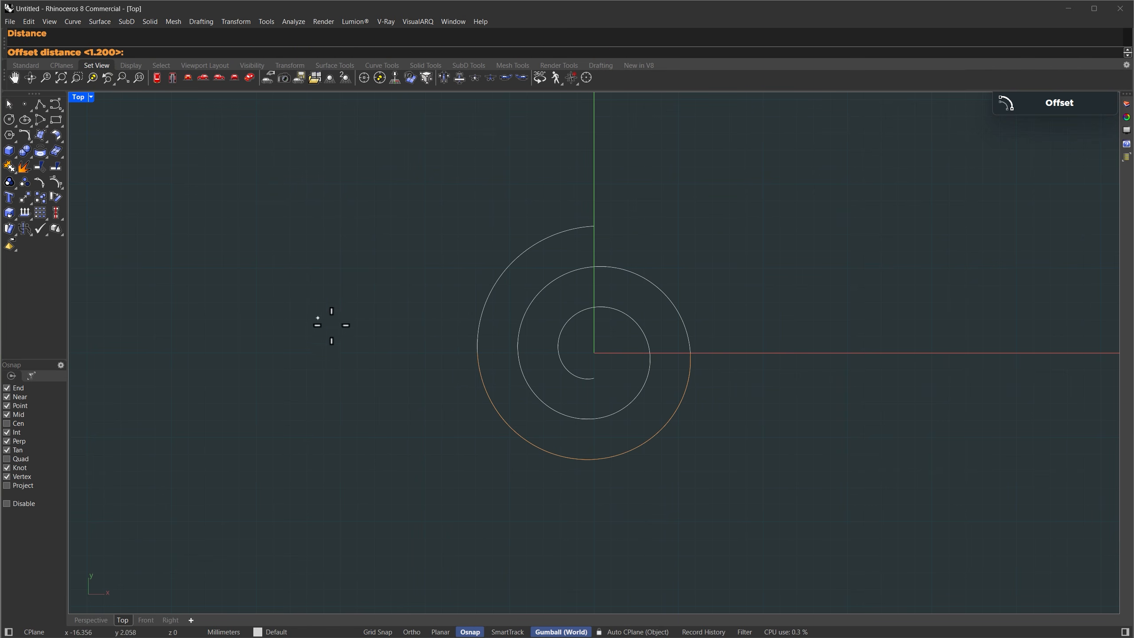
pyautogui.click(476, 353)
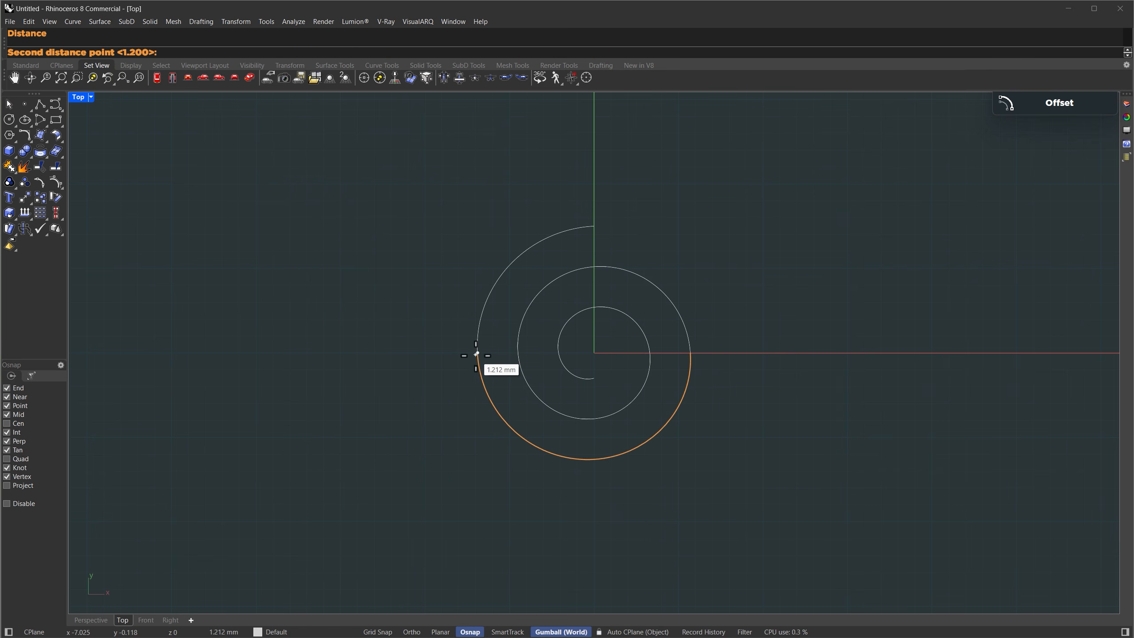
pyautogui.press('F8')
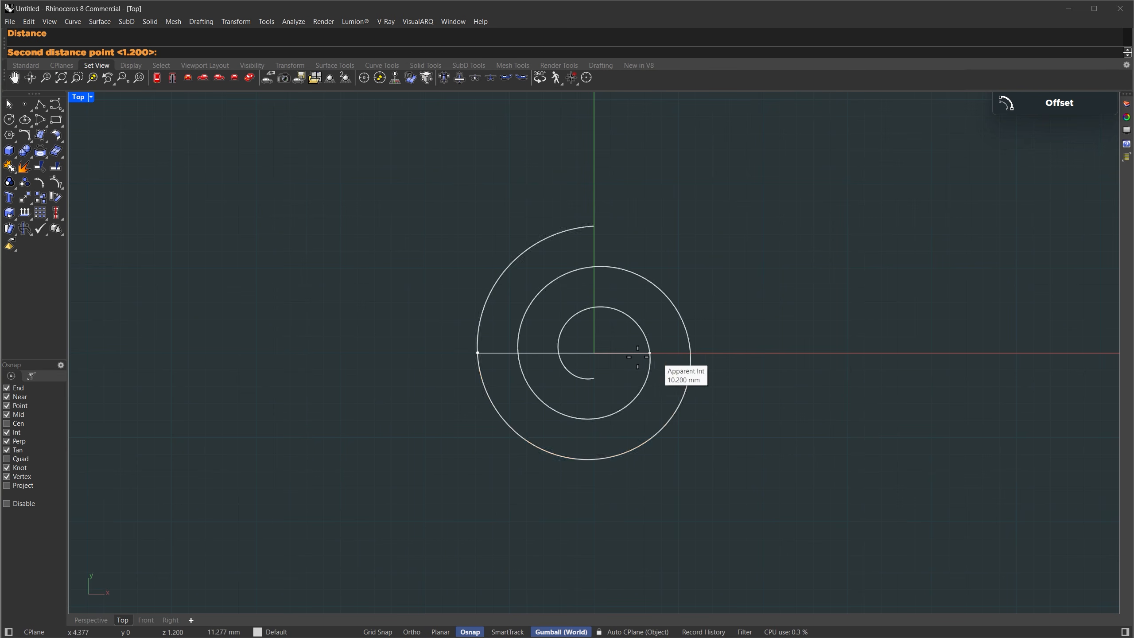
pyautogui.click(520, 353)
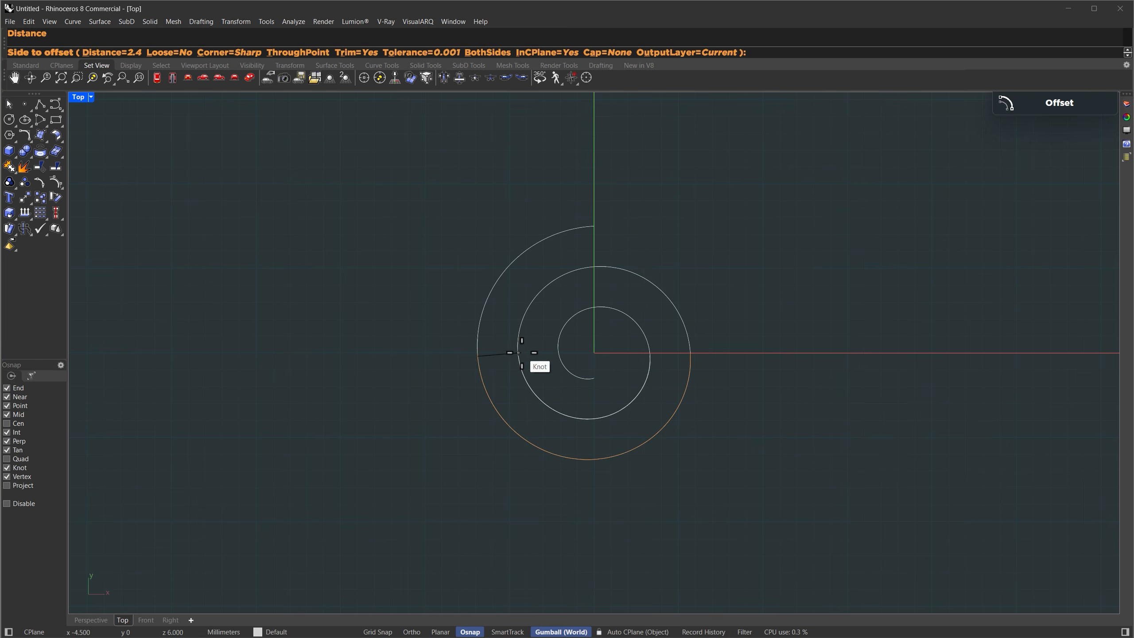
pyautogui.click(422, 348)
pyautogui.press('Escape')
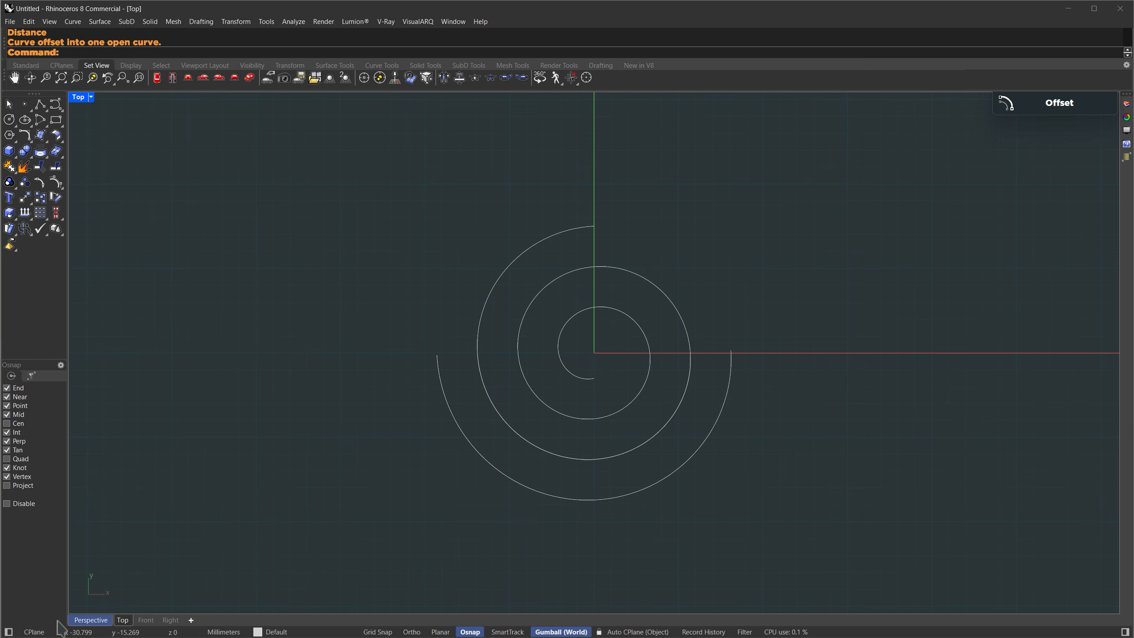
# Flip the offset half-turn curve vertically in the Perspective view by scaling it along Z with a numeric gumball entry.
pyautogui.click(91, 621)
pyautogui.moveTo(552, 430); pyautogui.dragTo(652, 446, button='right')
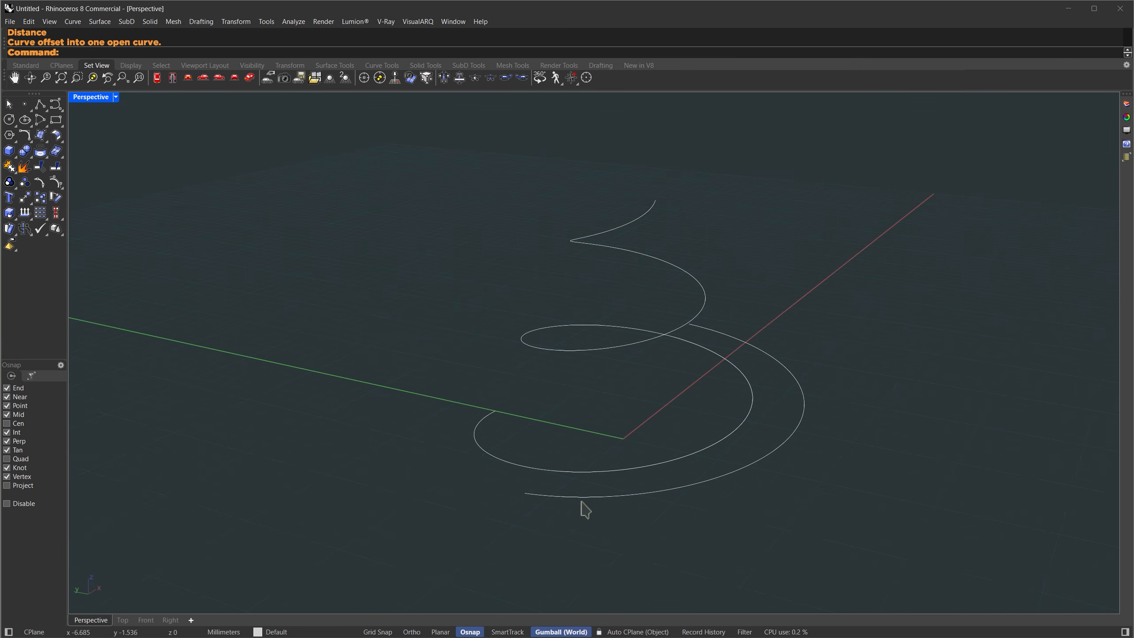
pyautogui.click(797, 425)
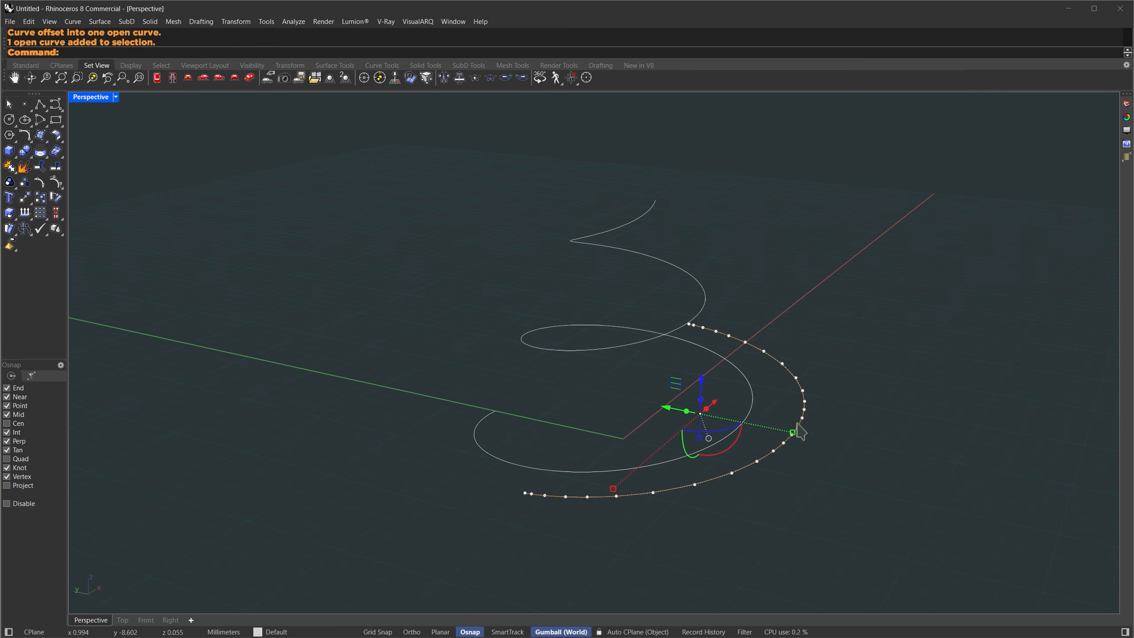
pyautogui.click(699, 439)
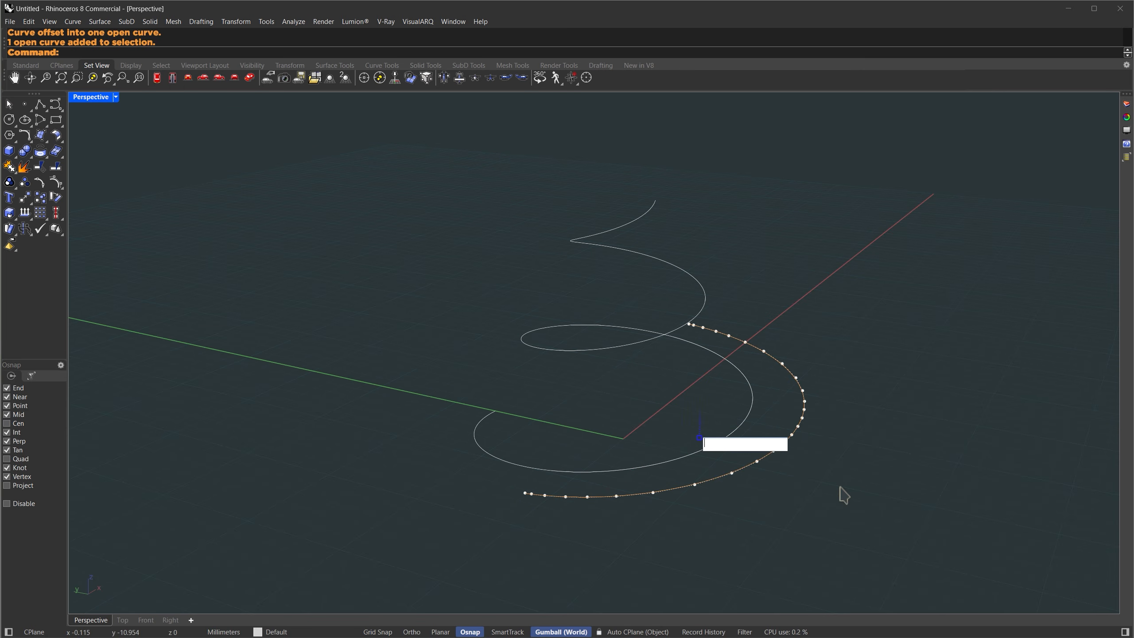
pyautogui.press('Return')
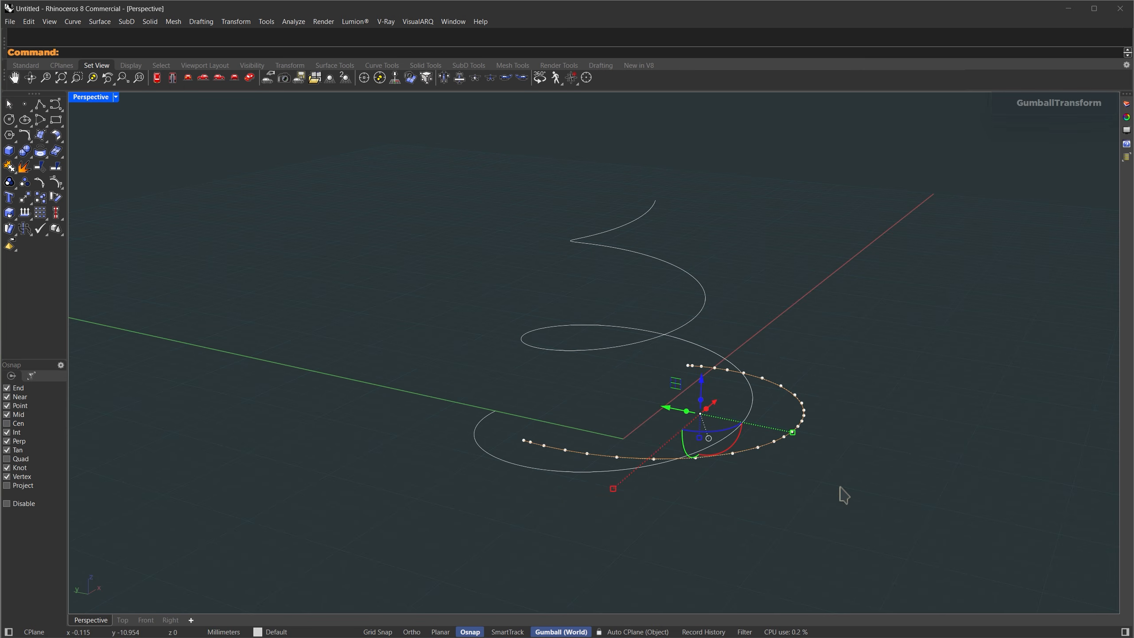
# Move the flipped curve straight down in the Front view so its lower end sits on the ground line.
pyautogui.click(145, 620)
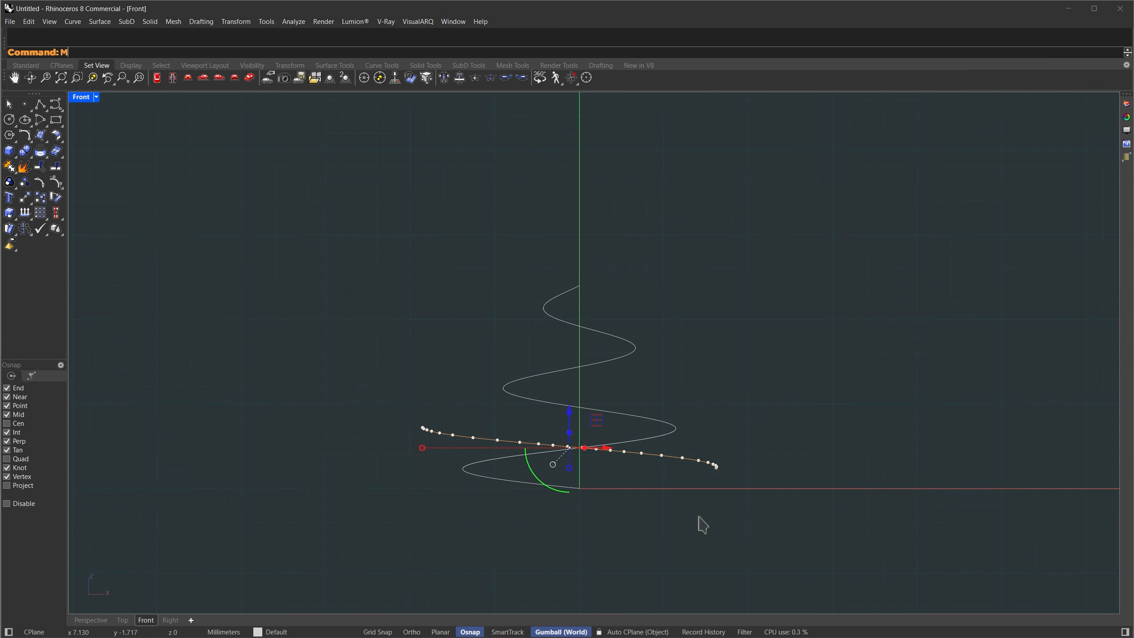
pyautogui.write('m')
pyautogui.press('Return')
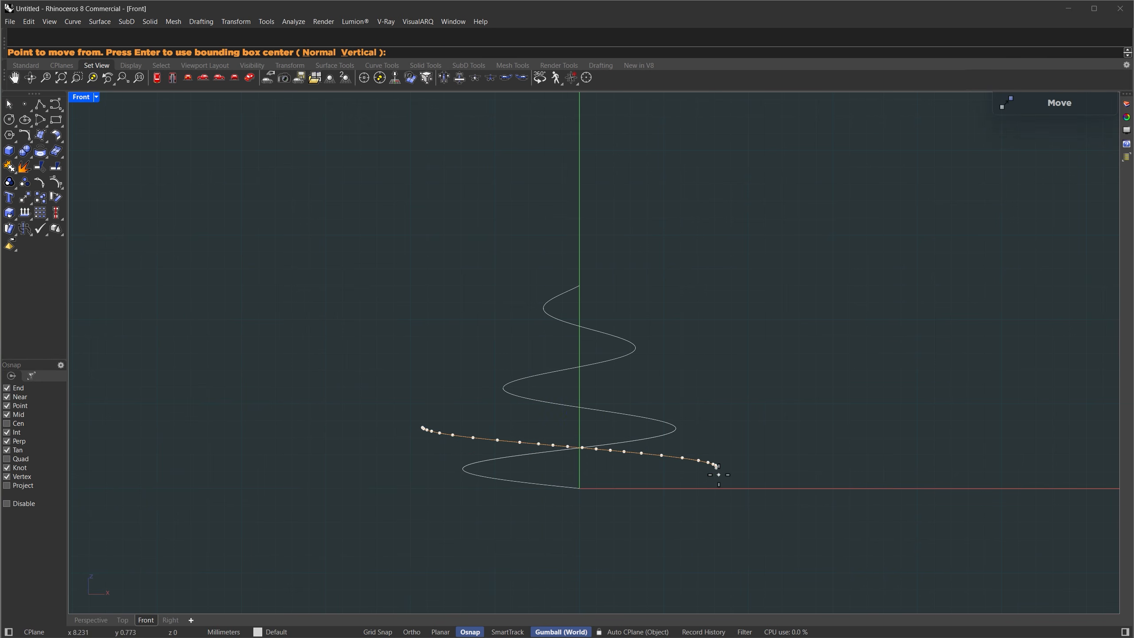
pyautogui.click(719, 469)
pyautogui.click(718, 486)
pyautogui.press('Escape')
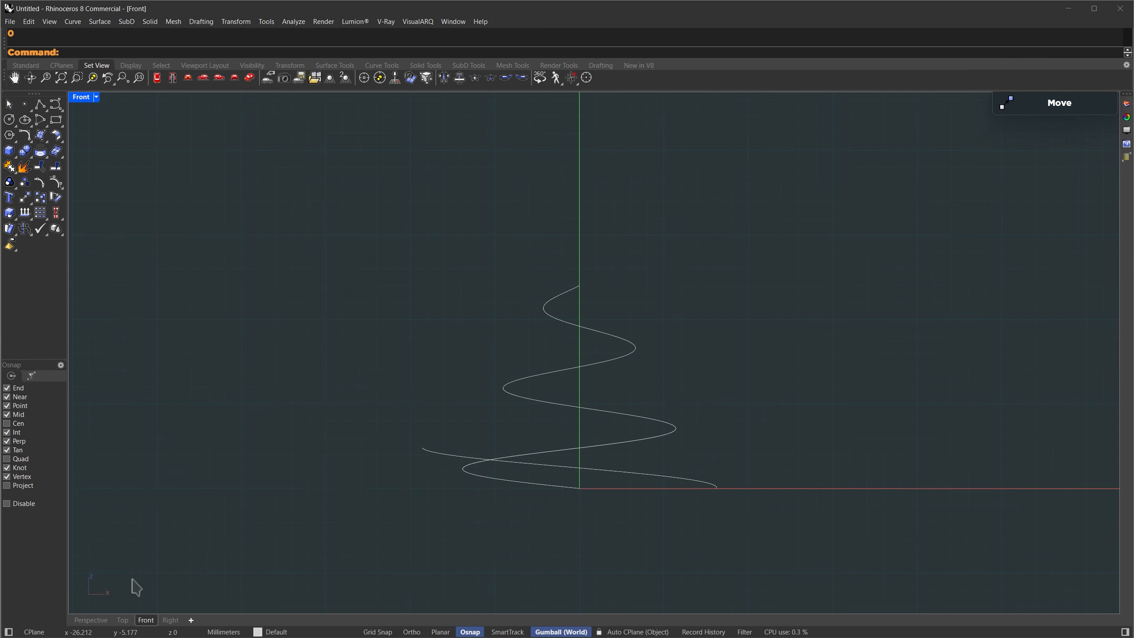
# Create a BlendCrv in the Top view between the raised end of the flipped outer curve and the spiral's inner end.
pyautogui.click(91, 620)
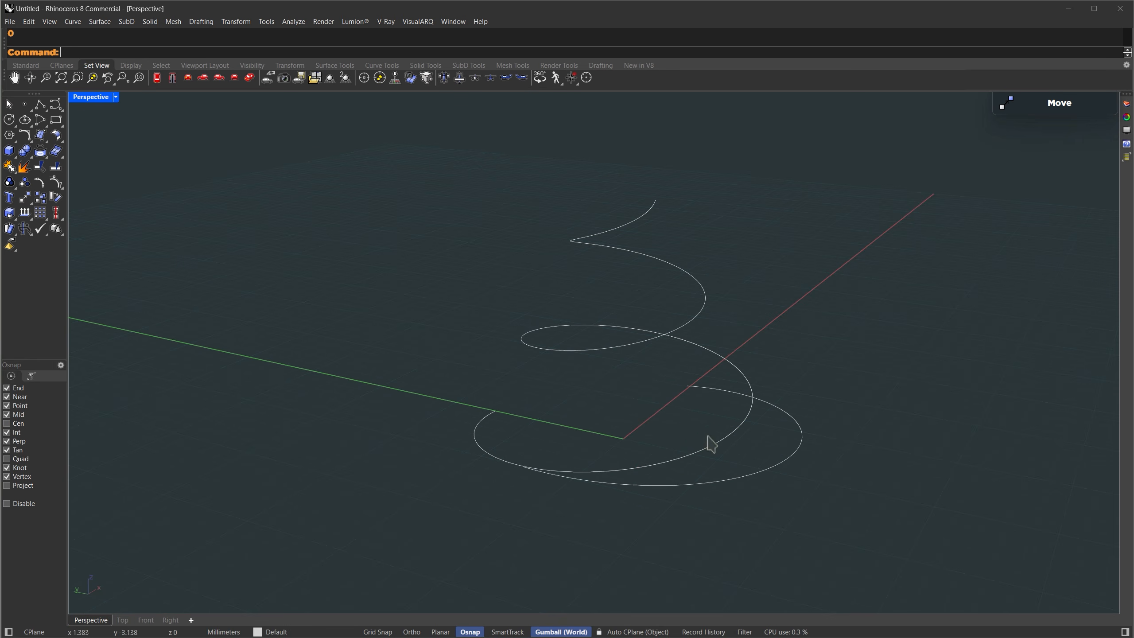
pyautogui.moveTo(749, 427); pyautogui.dragTo(703, 428, button='right')
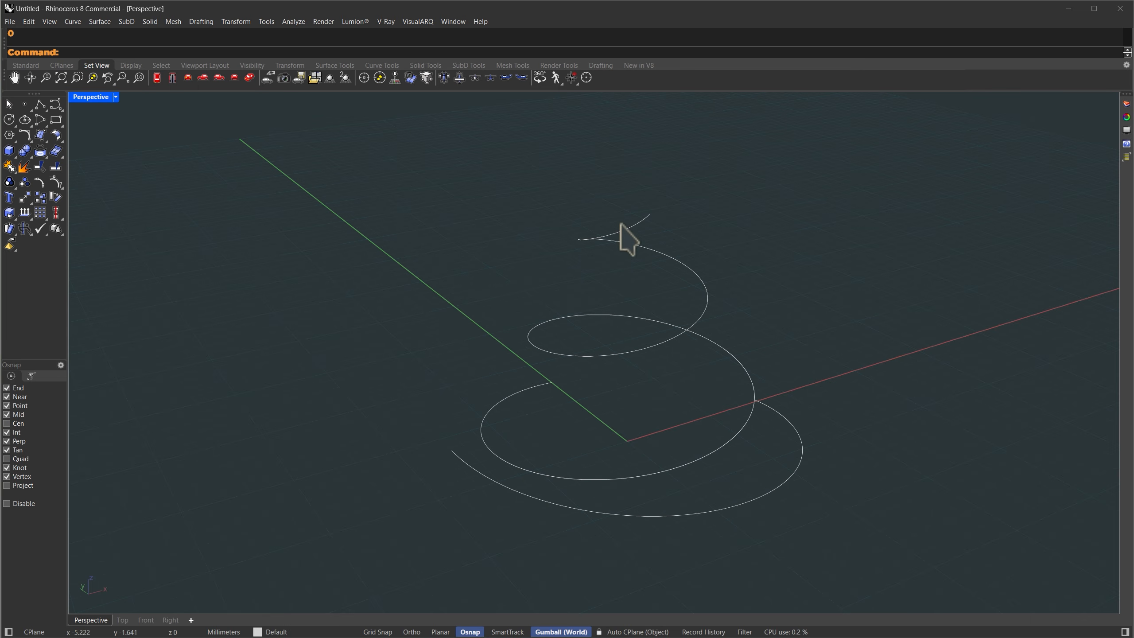
pyautogui.click(123, 620)
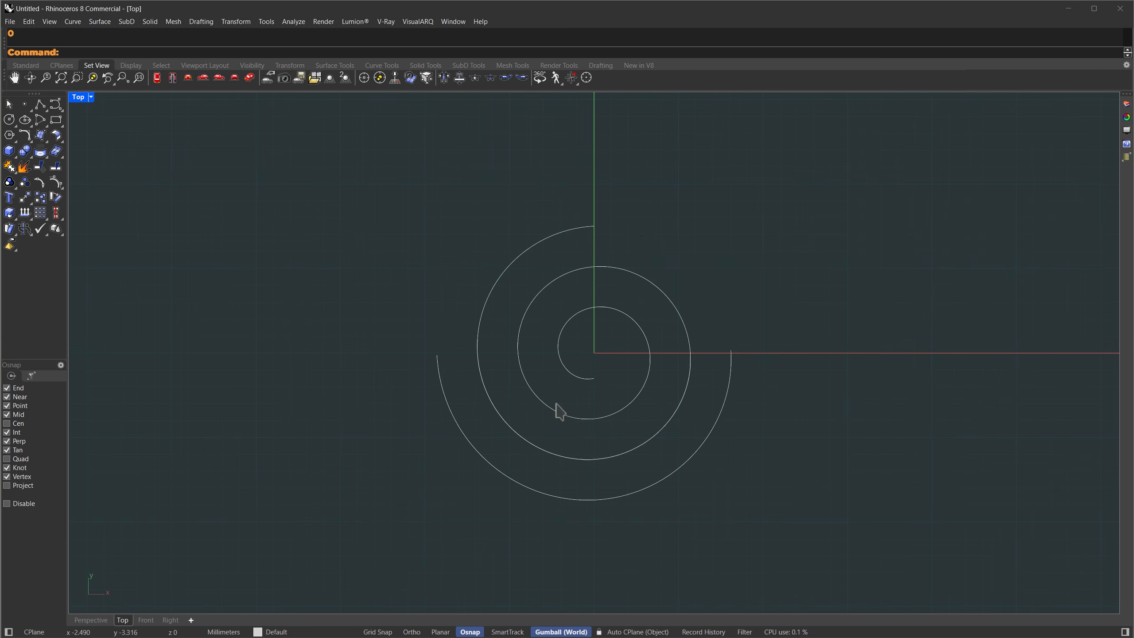
pyautogui.write('BlendCrv')
pyautogui.press('Return')
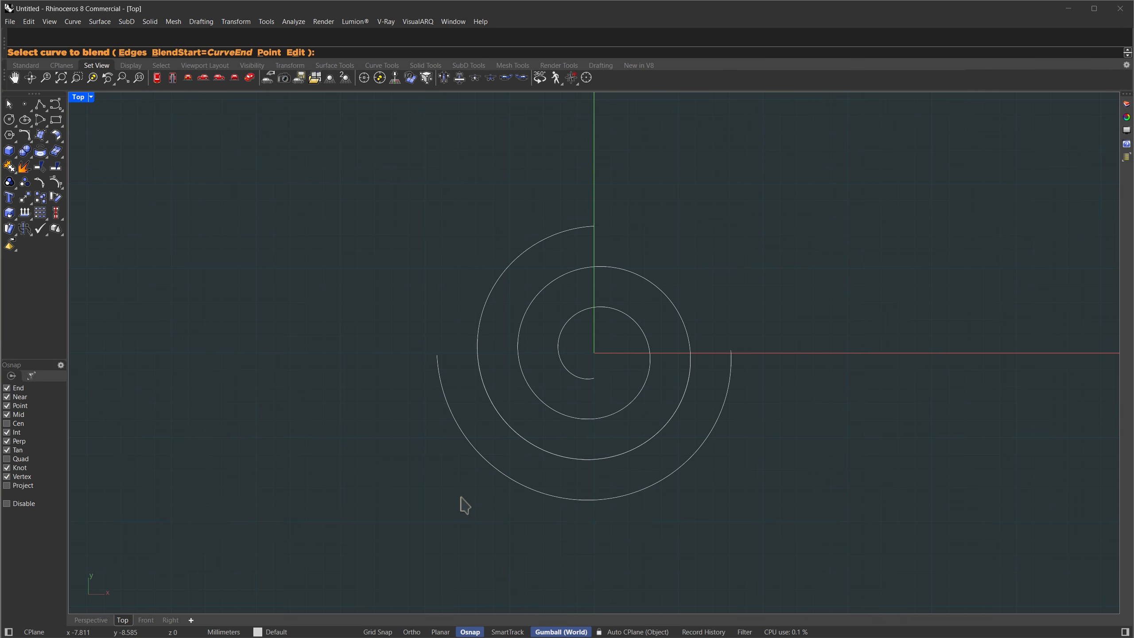
pyautogui.click(438, 374)
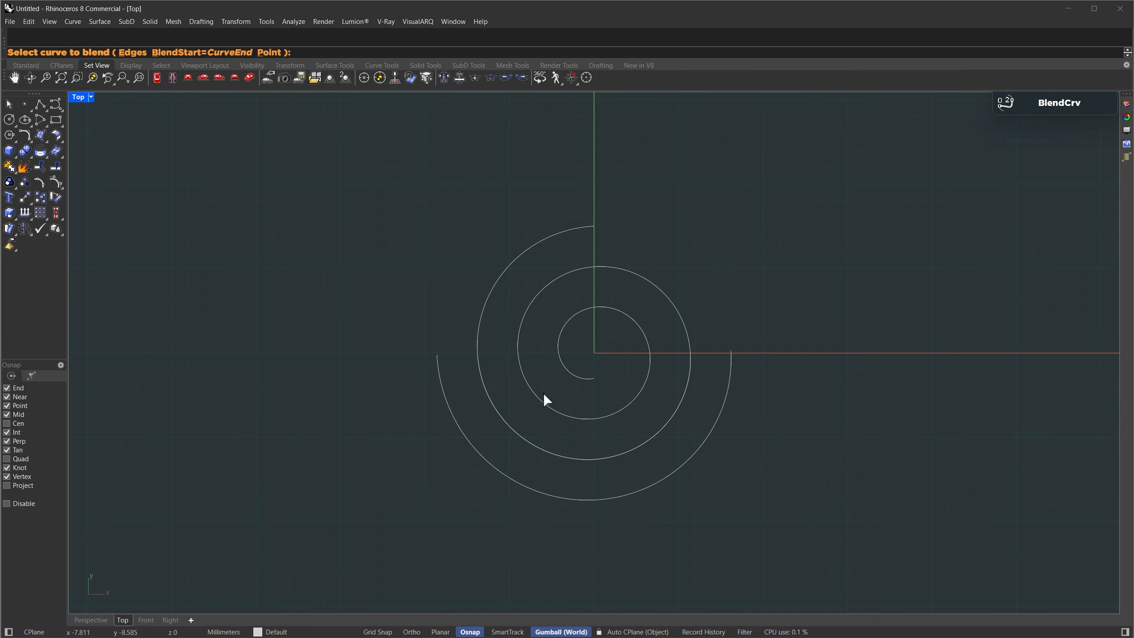
pyautogui.click(580, 379)
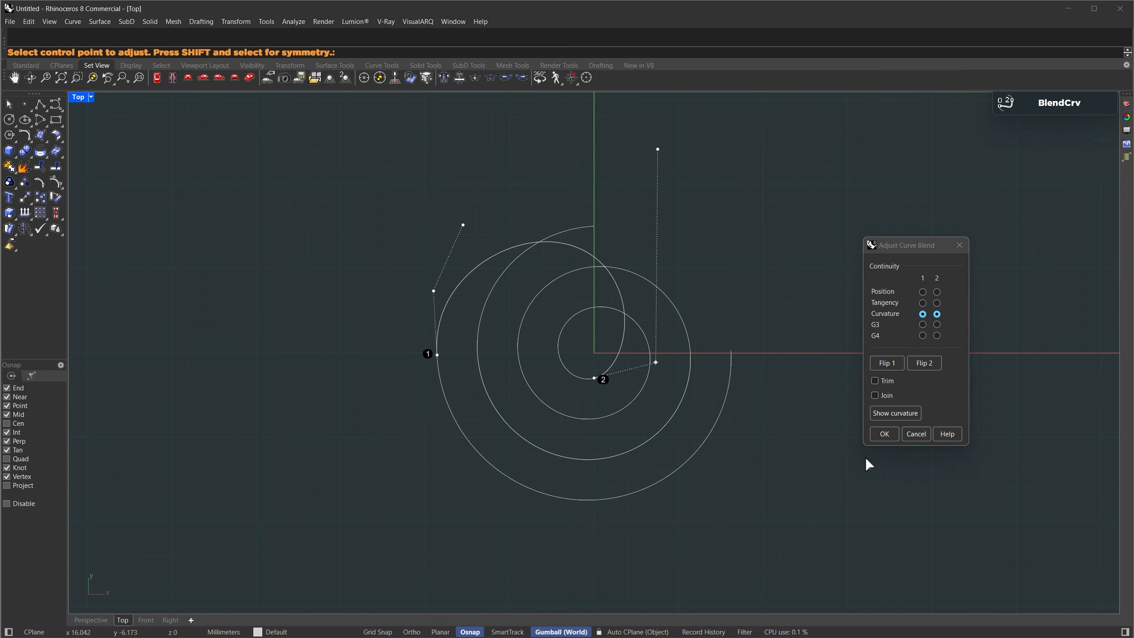
# Try Tangency continuity at both ends of the blend before returning both to Curvature.
pyautogui.click(923, 303)
pyautogui.click(938, 304)
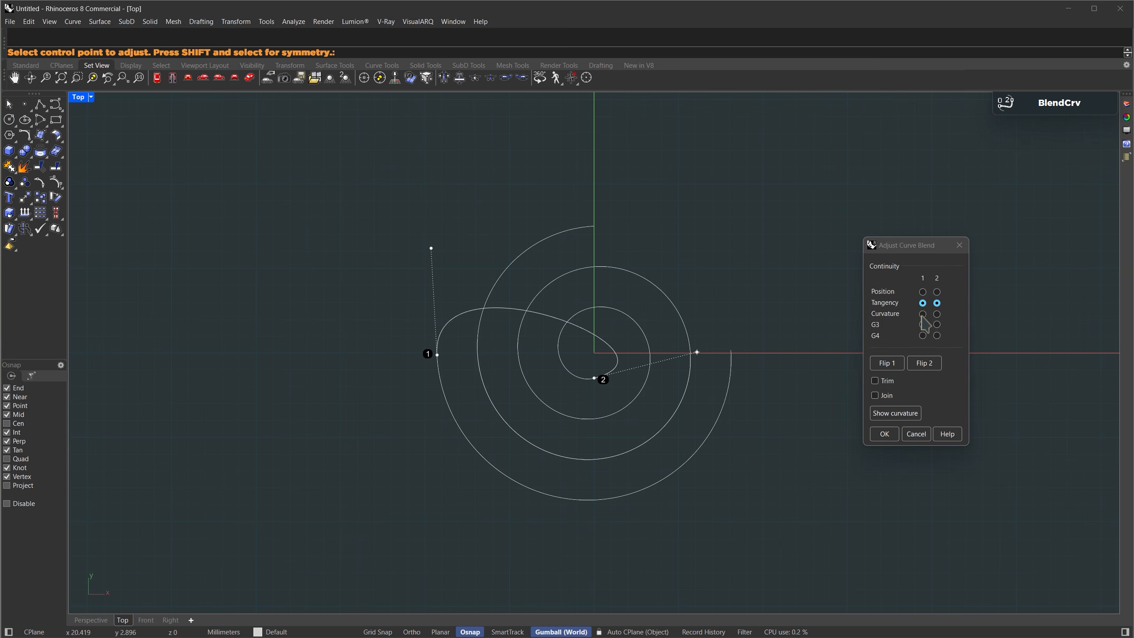
pyautogui.click(923, 315)
pyautogui.click(938, 314)
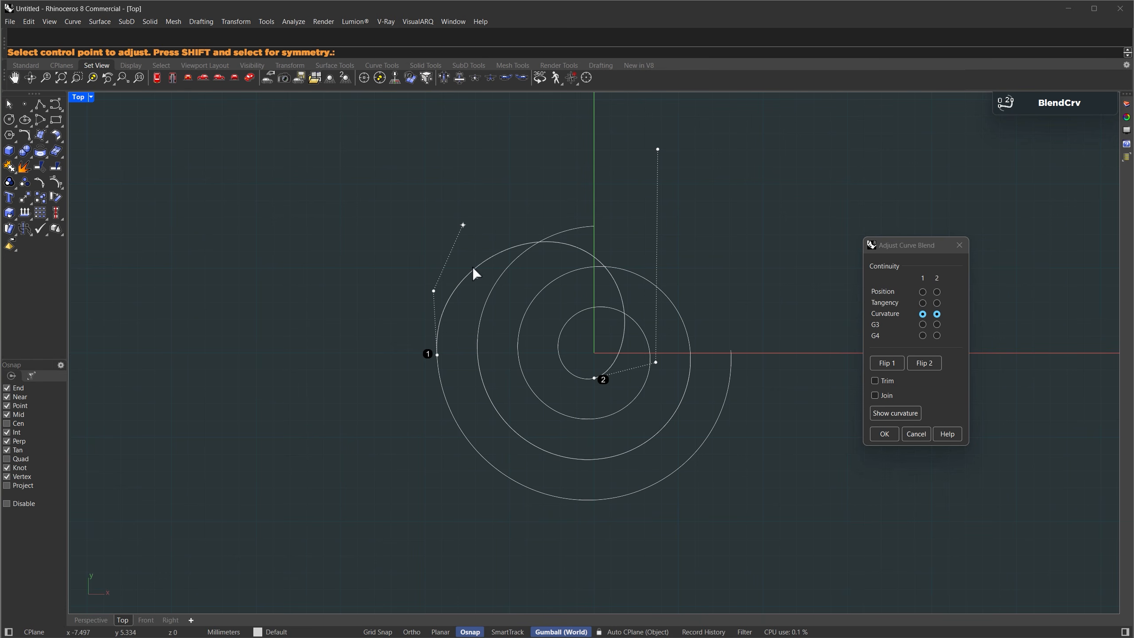
# Pull the blend's upper control point near the outer curve slightly outward along positive Y and accept the blend.
pyautogui.click(464, 226)
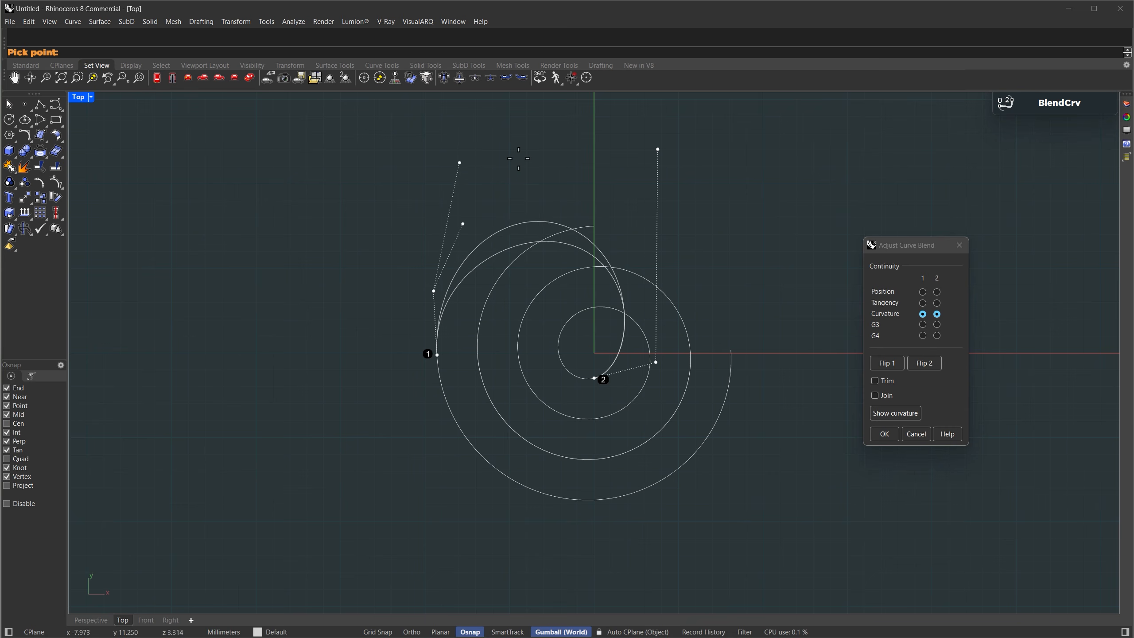
pyautogui.click(462, 200)
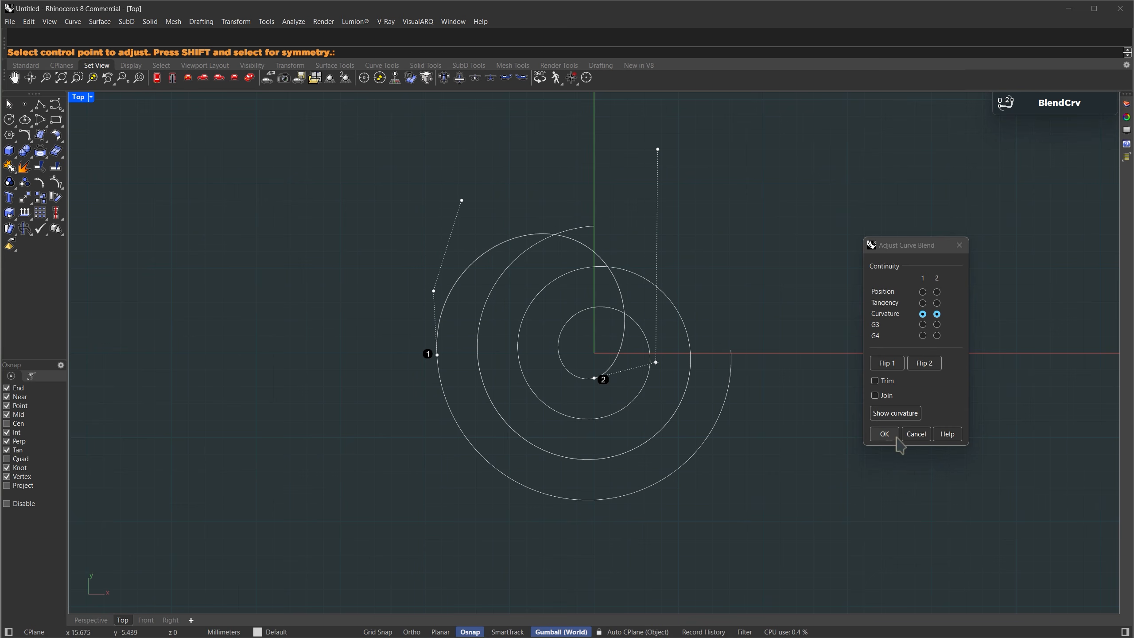
pyautogui.click(884, 434)
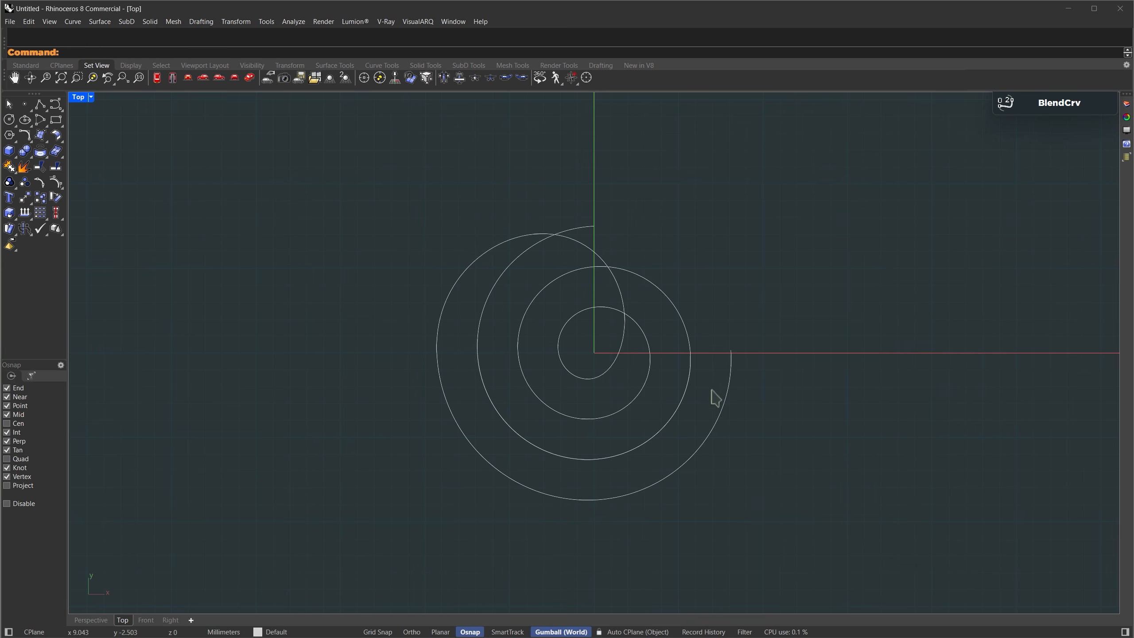
# Lower the blend curve's highest control point vertically in the Perspective view to adjust the curve's peak.
pyautogui.click(89, 621)
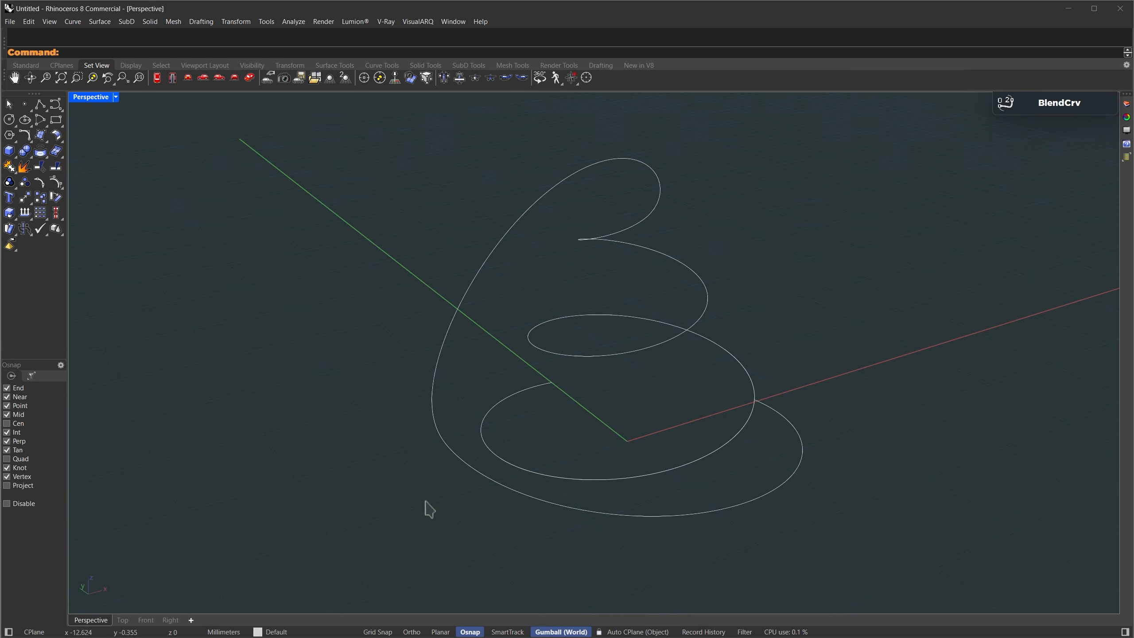
pyautogui.moveTo(559, 330); pyautogui.dragTo(655, 300, button='right')
pyautogui.keyDown('ctrl'); pyautogui.moveTo(657, 206); pyautogui.dragTo(703, 228, button='right'); pyautogui.keyUp('ctrl')
pyautogui.click(571, 164)
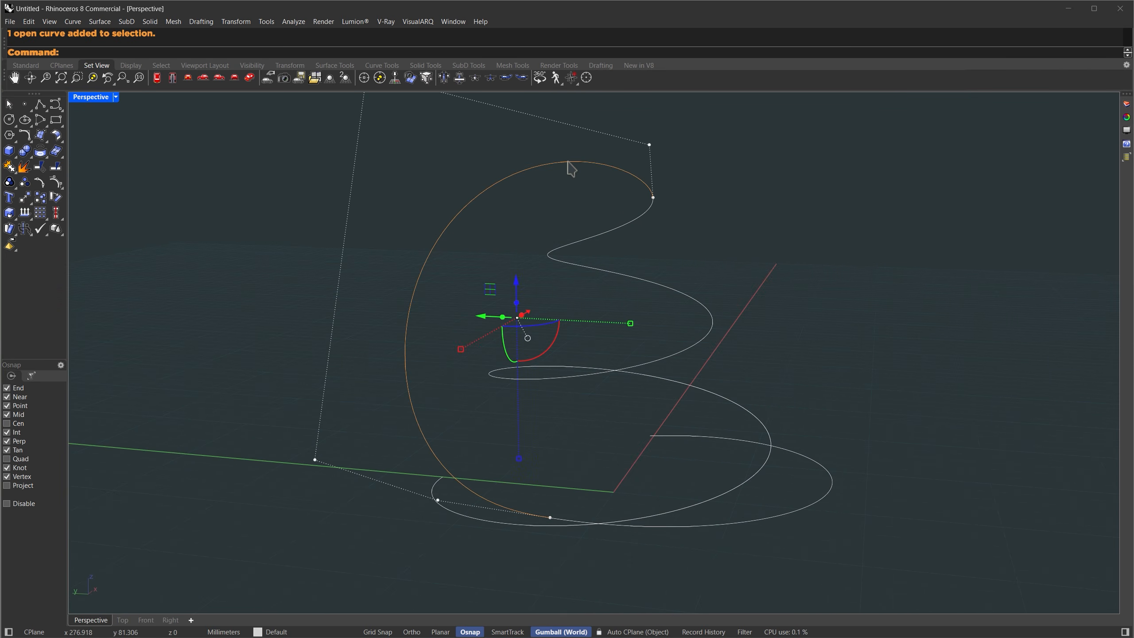
pyautogui.moveTo(558, 267); pyautogui.dragTo(522, 250, button='right')
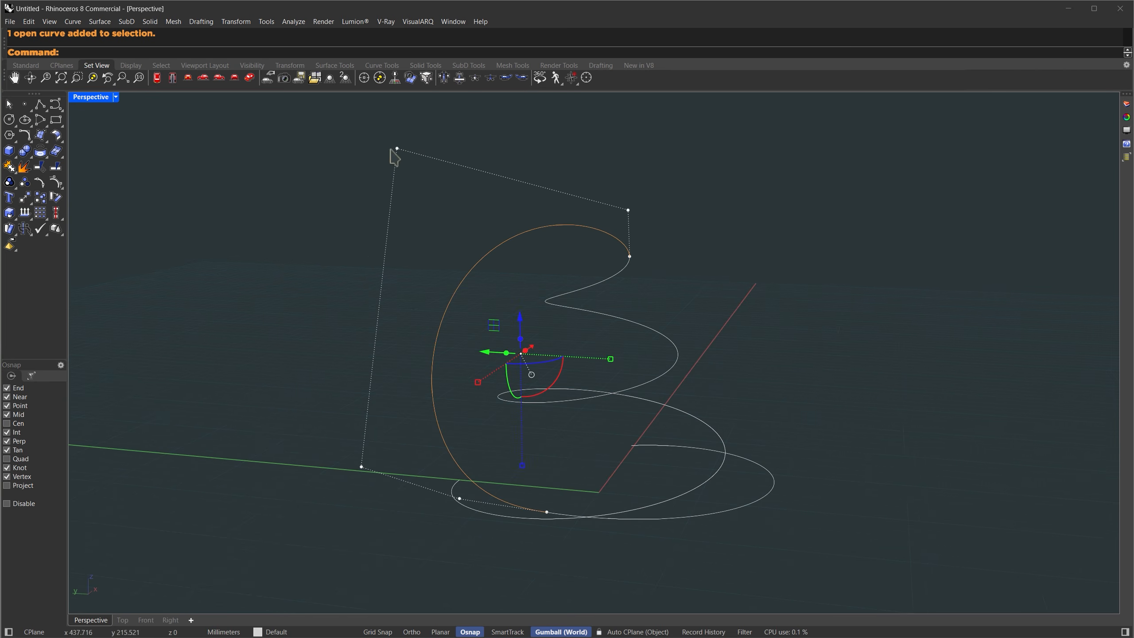
pyautogui.moveTo(378, 135); pyautogui.dragTo(424, 176)
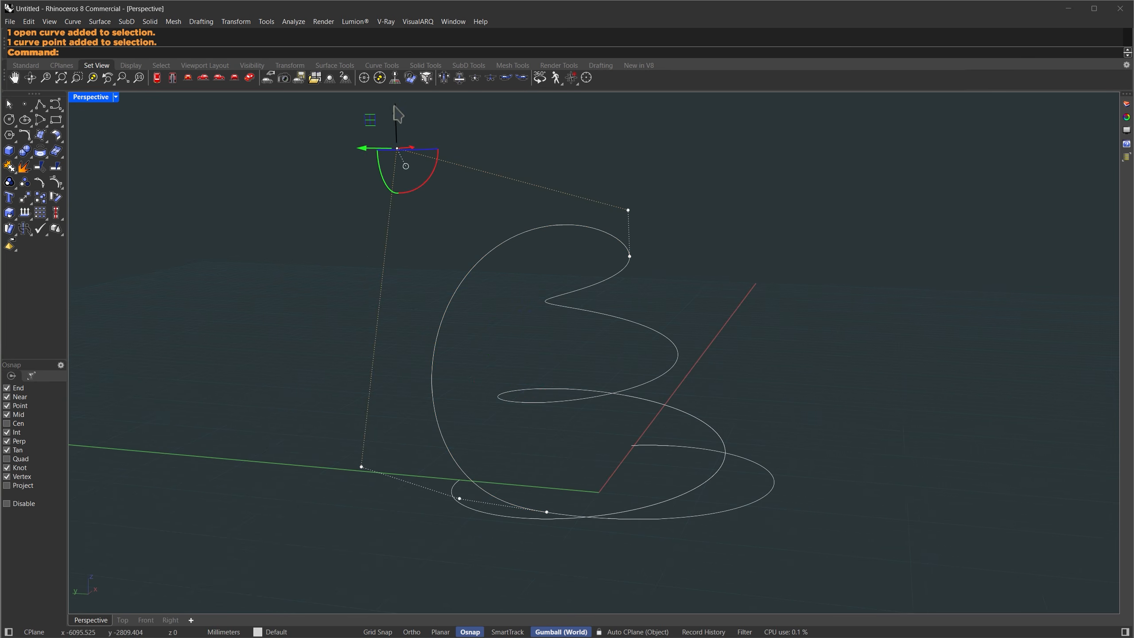
pyautogui.moveTo(394, 107); pyautogui.dragTo(399, 154)
pyautogui.press('Escape')
pyautogui.press('Escape')
# Undo the last deletion and delete the duplicate half-turn segment lying over the spiral's outer turn.
pyautogui.moveTo(543, 351); pyautogui.dragTo(559, 446, button='right')
pyautogui.hotkey('ctrl', 'z')
pyautogui.click(676, 468)
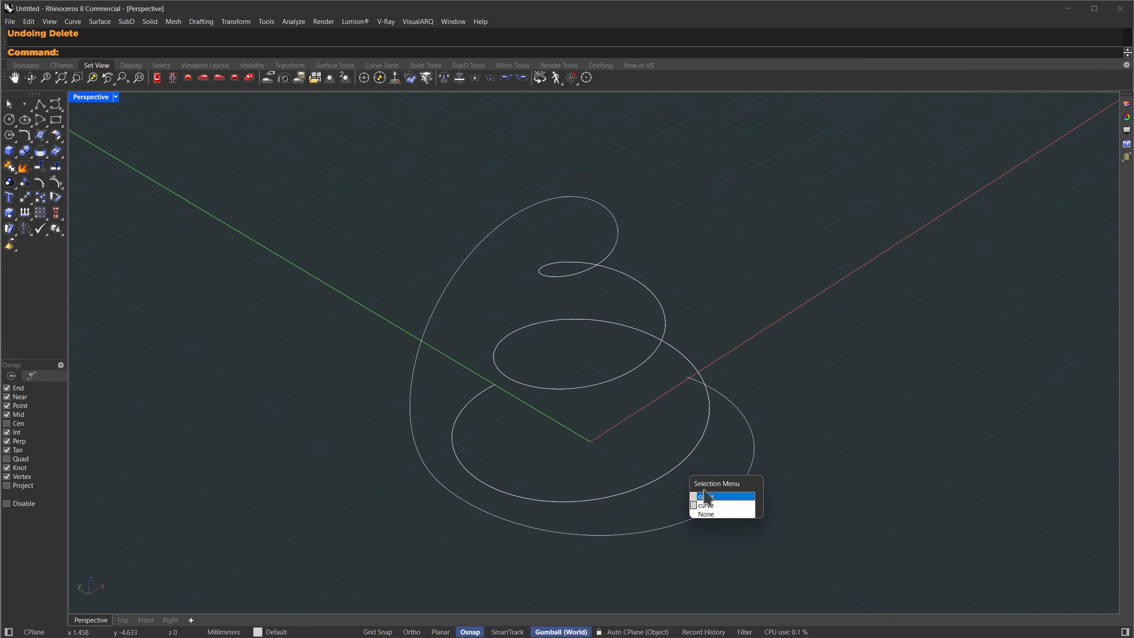
pyautogui.click(714, 506)
pyautogui.press('Delete')
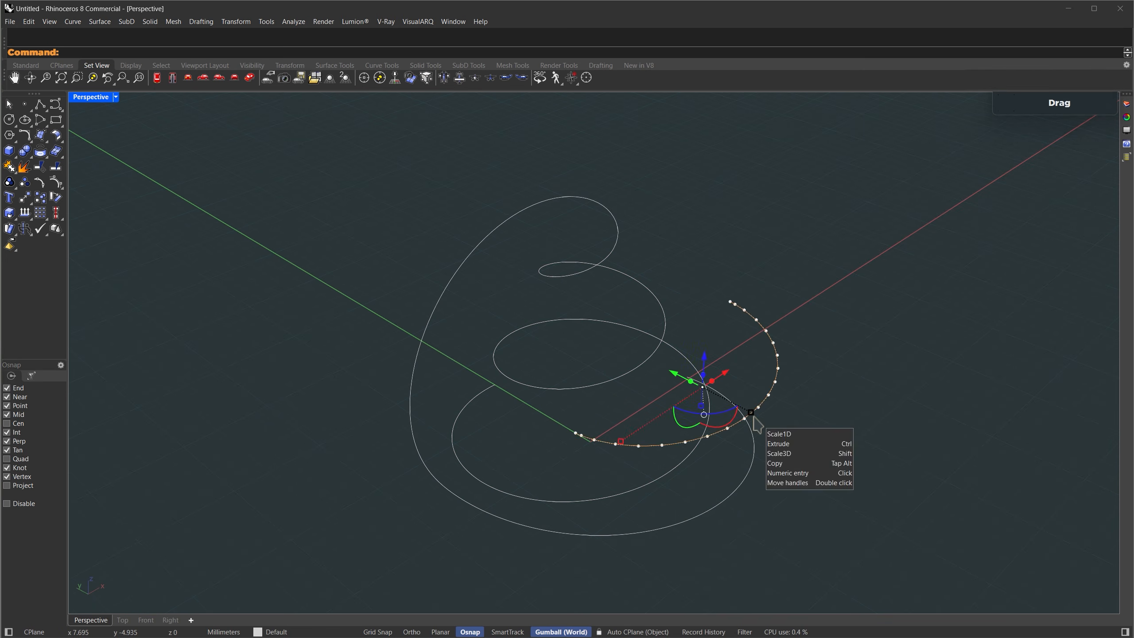
# Join the spiral, the flipped outer curve and the blend curve into one open curve.
pyautogui.moveTo(758, 525); pyautogui.dragTo(634, 464)
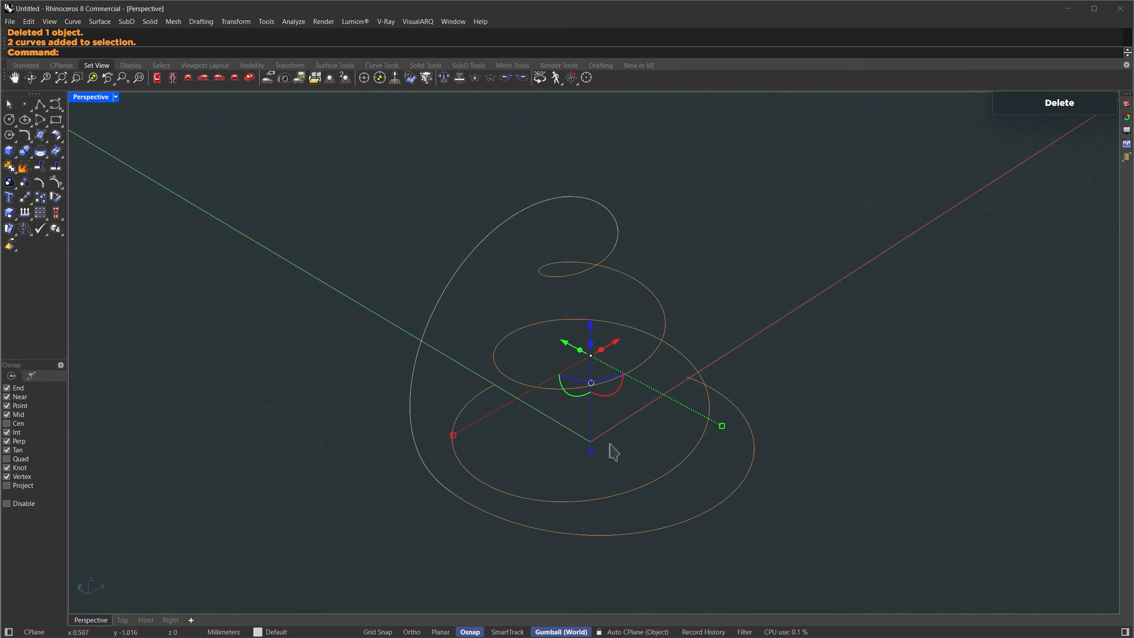
pyautogui.moveTo(640, 247); pyautogui.dragTo(552, 177)
pyautogui.write('Join')
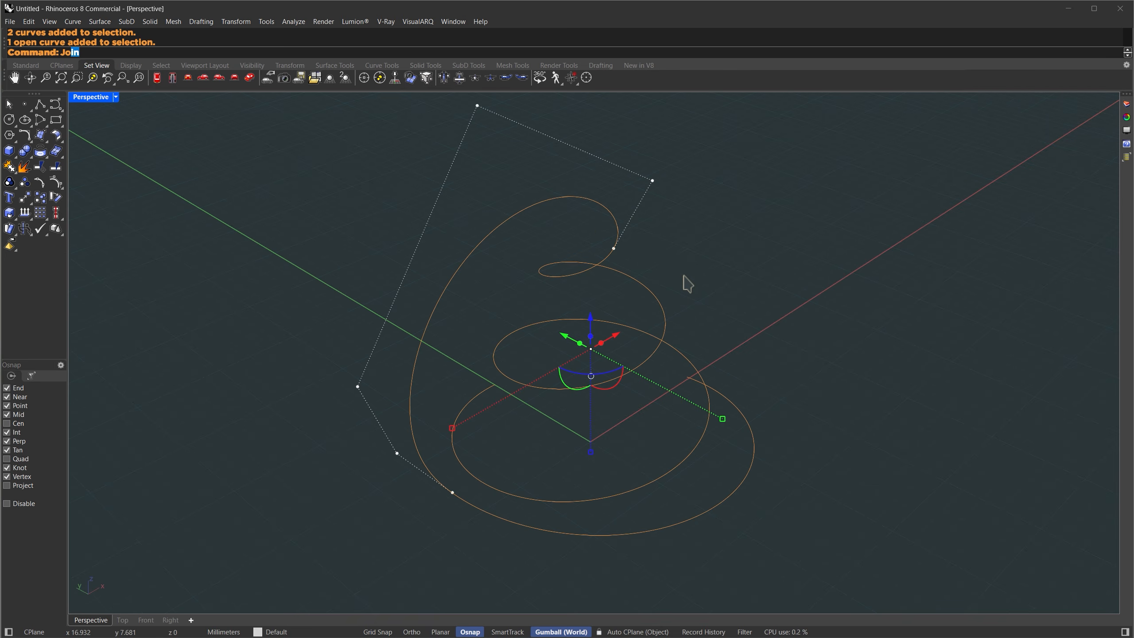
pyautogui.press('Return')
# Rebuild the joined curve with a point count of 120 and the Make SubD friendly option enabled.
pyautogui.write('REbuild')
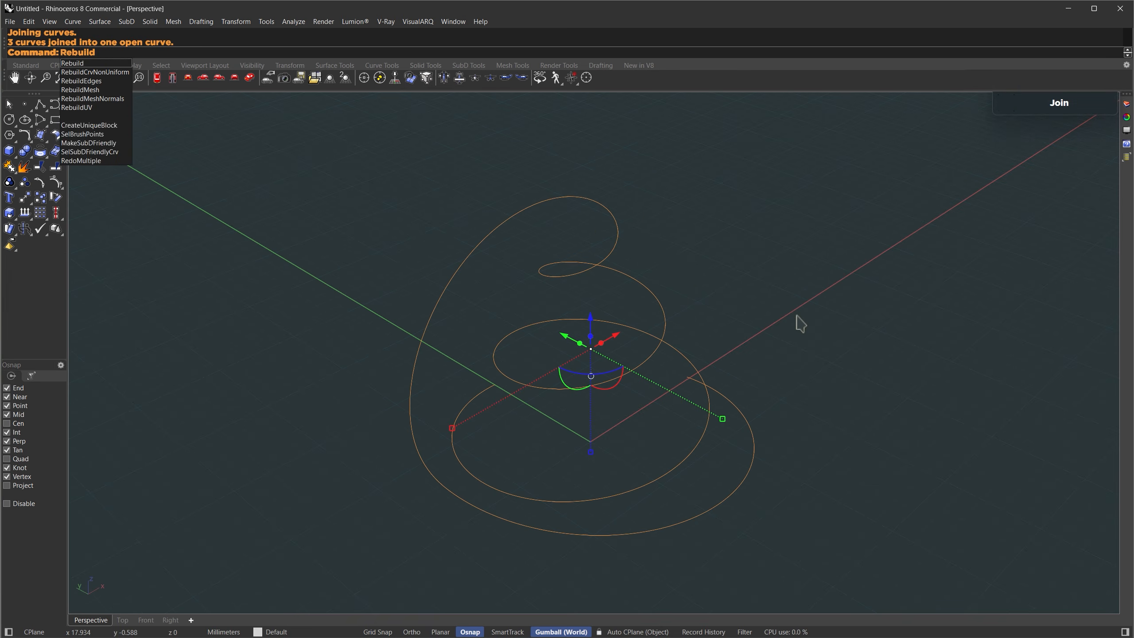
pyautogui.press('Return')
pyautogui.write('120')
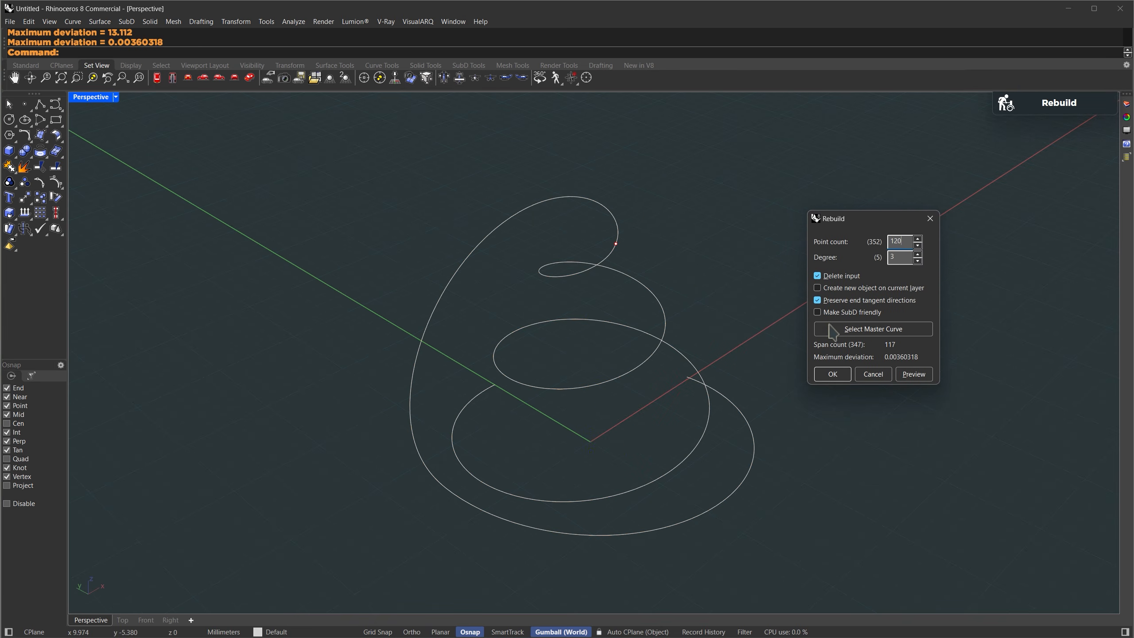
pyautogui.click(846, 313)
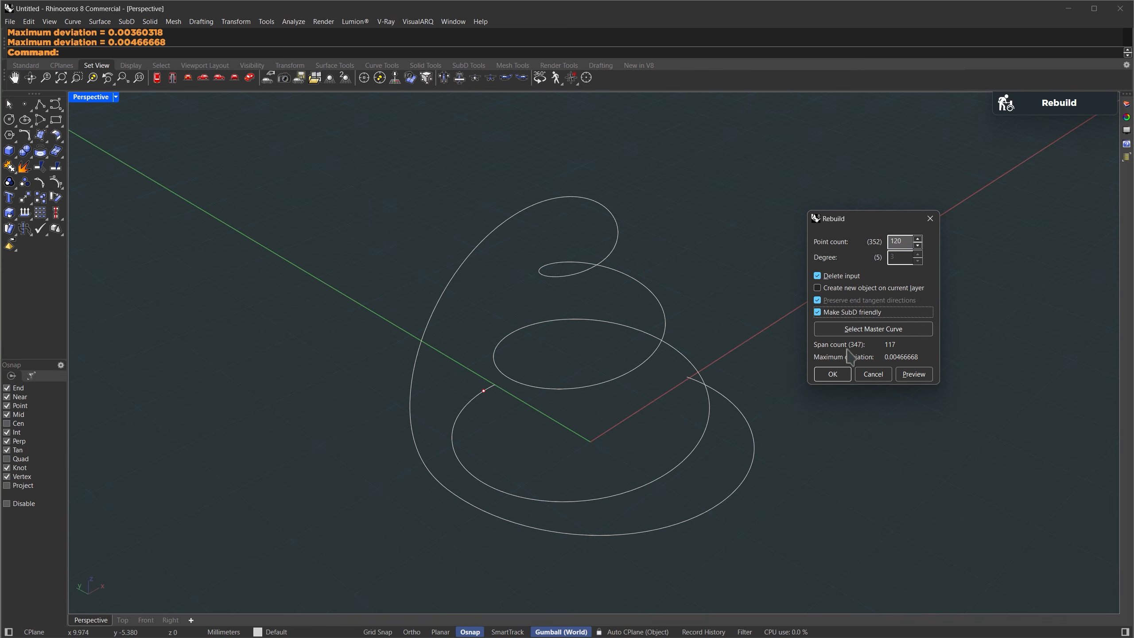
pyautogui.click(838, 375)
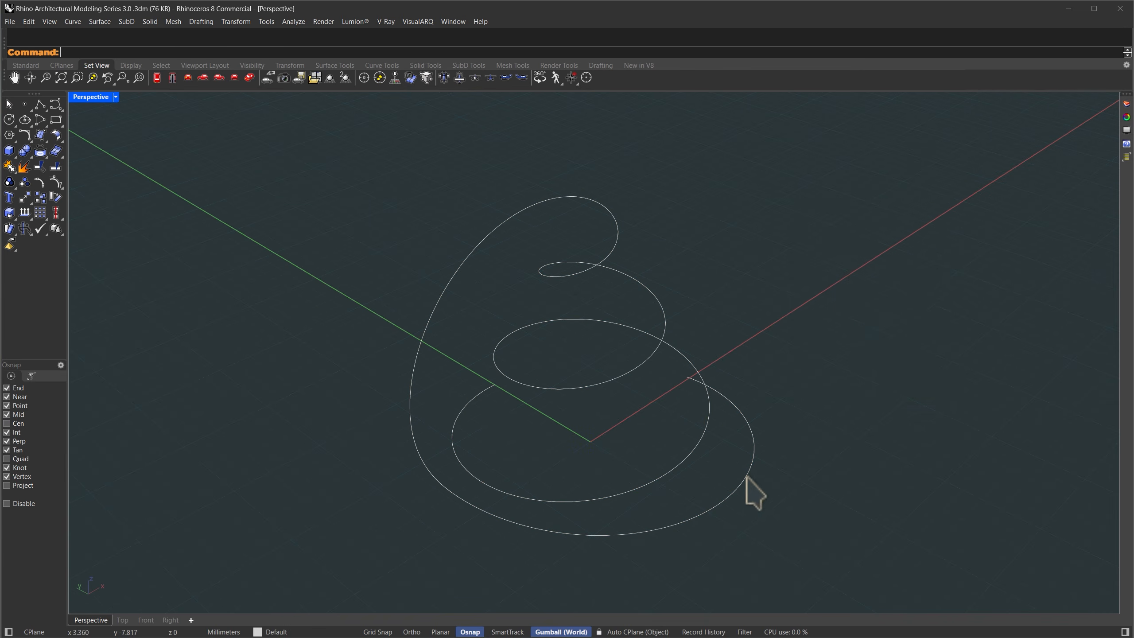
# With history recording on, offset the rebuilt curve by 1.2 to both sides using the Loose option.
pyautogui.click(698, 631)
pyautogui.click(705, 513)
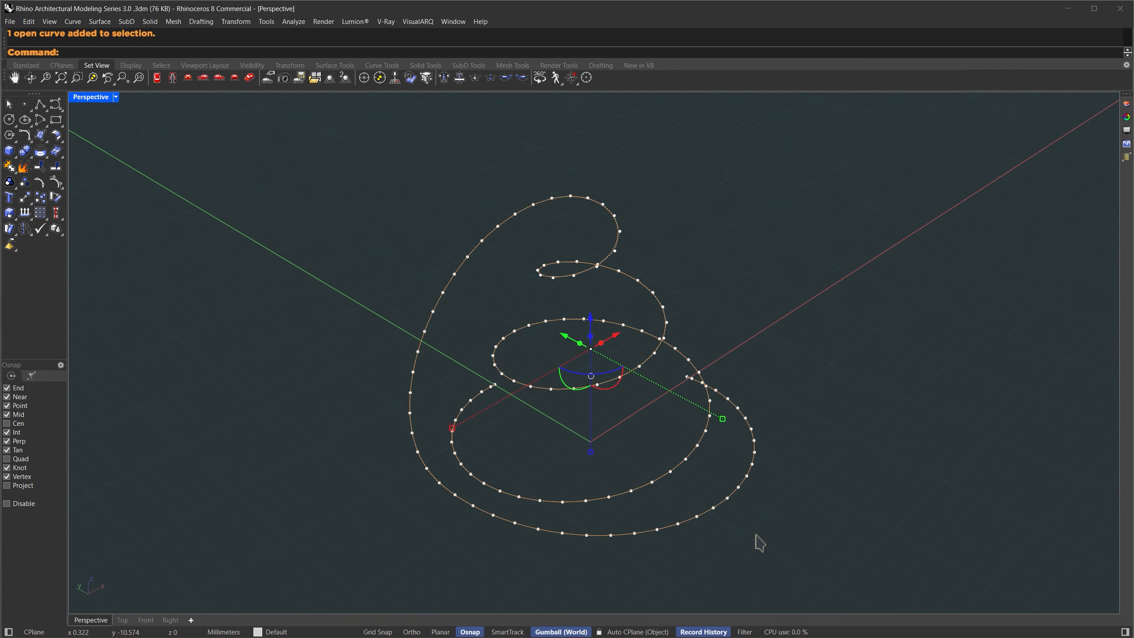
pyautogui.write('Offset')
pyautogui.press('Return')
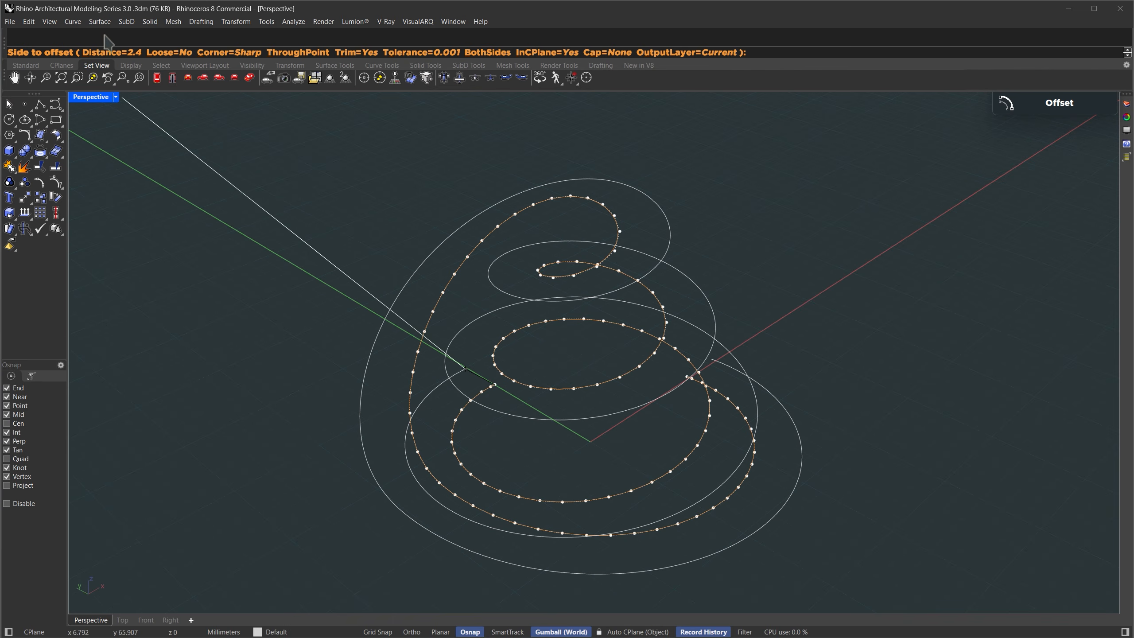
pyautogui.click(120, 53)
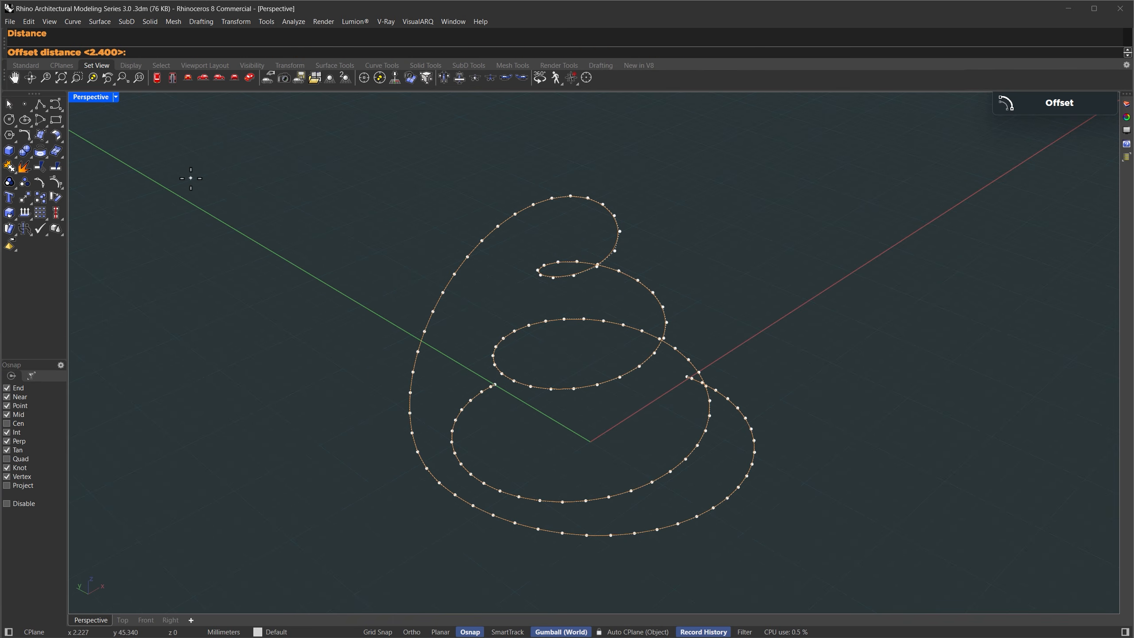
pyautogui.write('1.2')
pyautogui.press('Return')
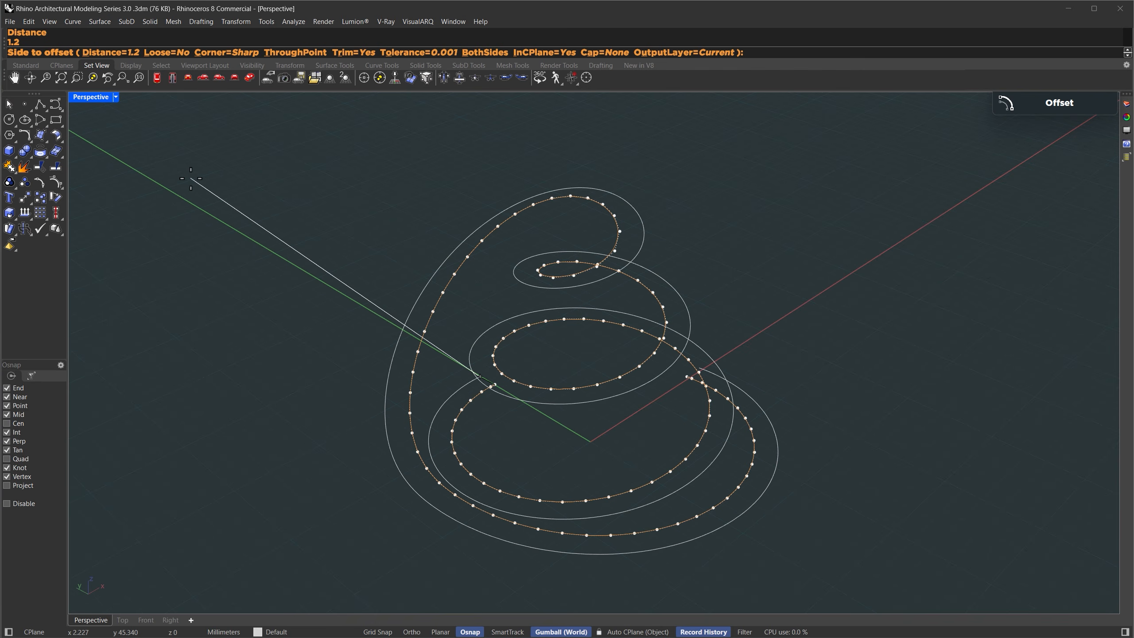
pyautogui.click(172, 53)
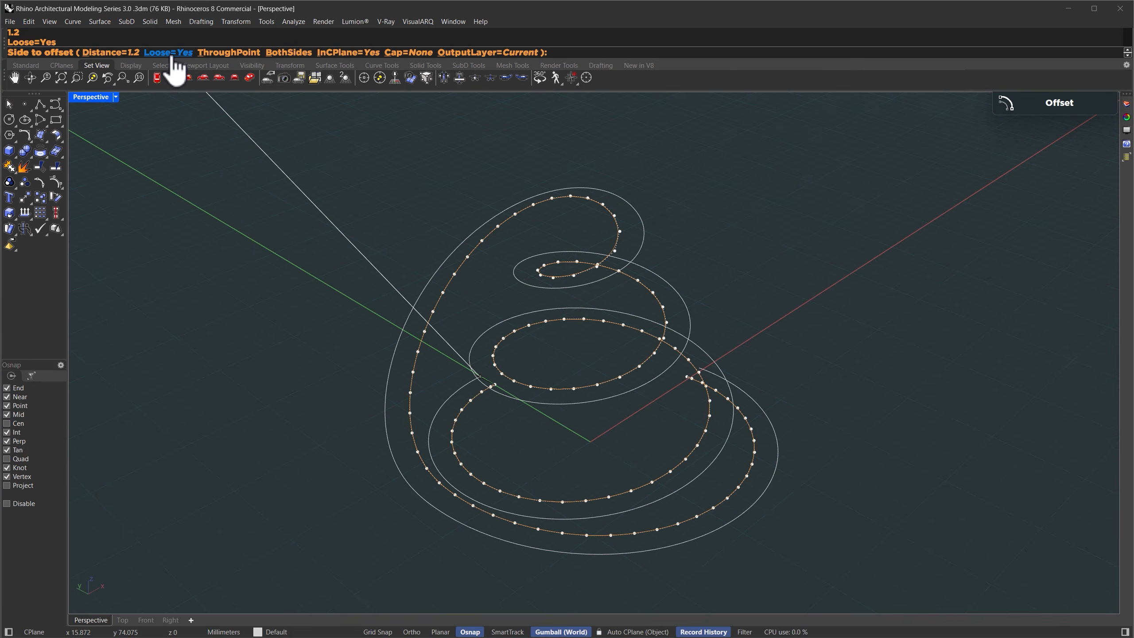
pyautogui.click(290, 53)
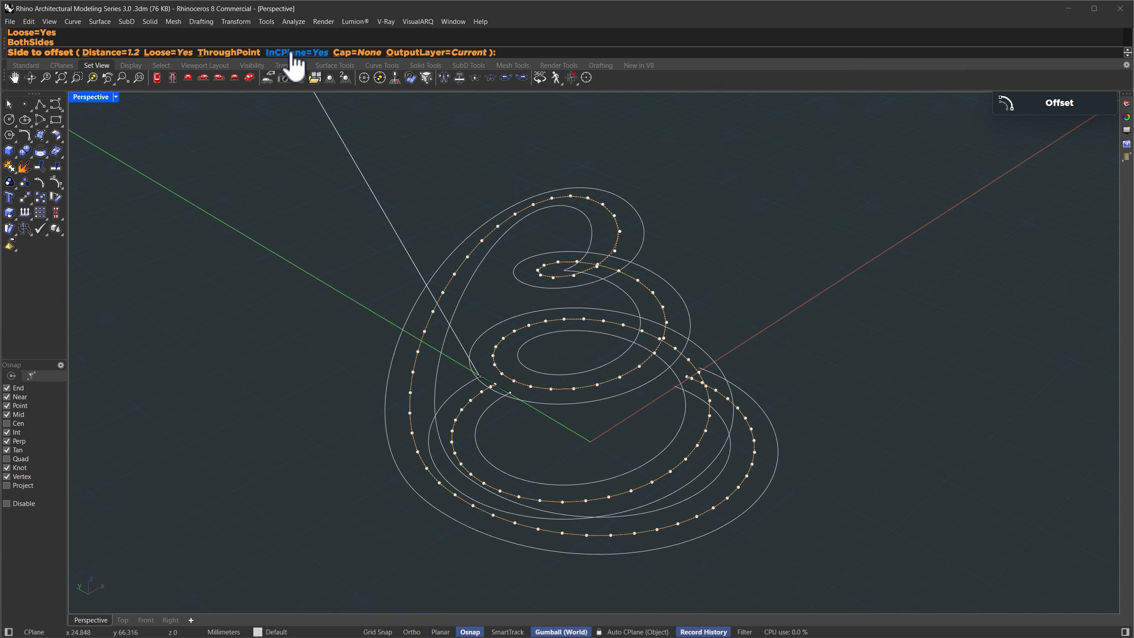
pyautogui.click(270, 483)
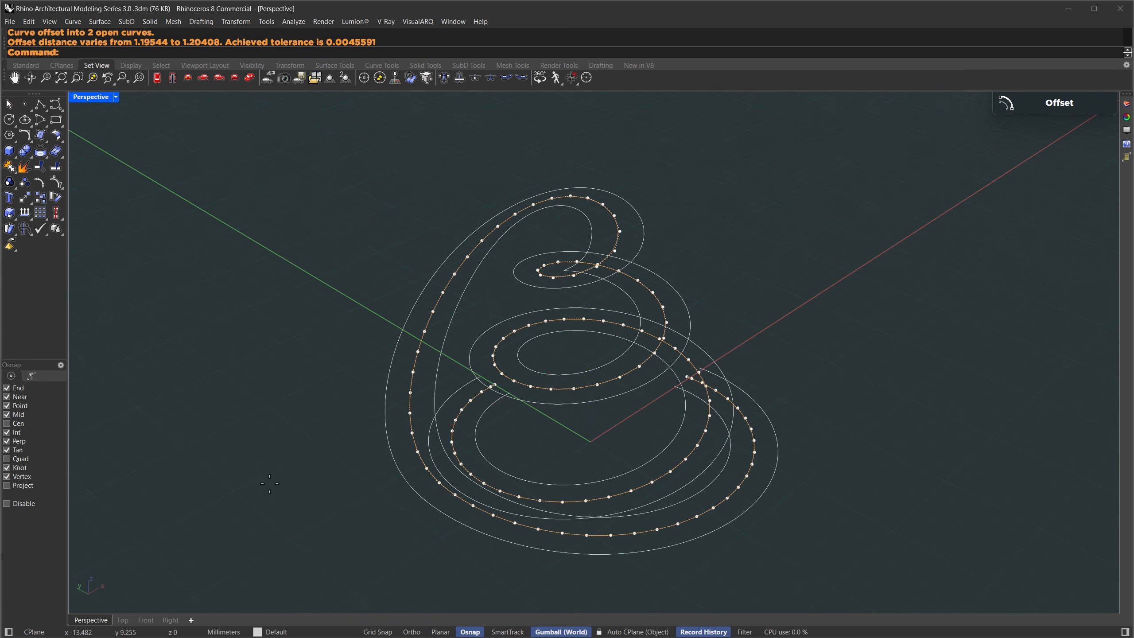
pyautogui.press('Escape')
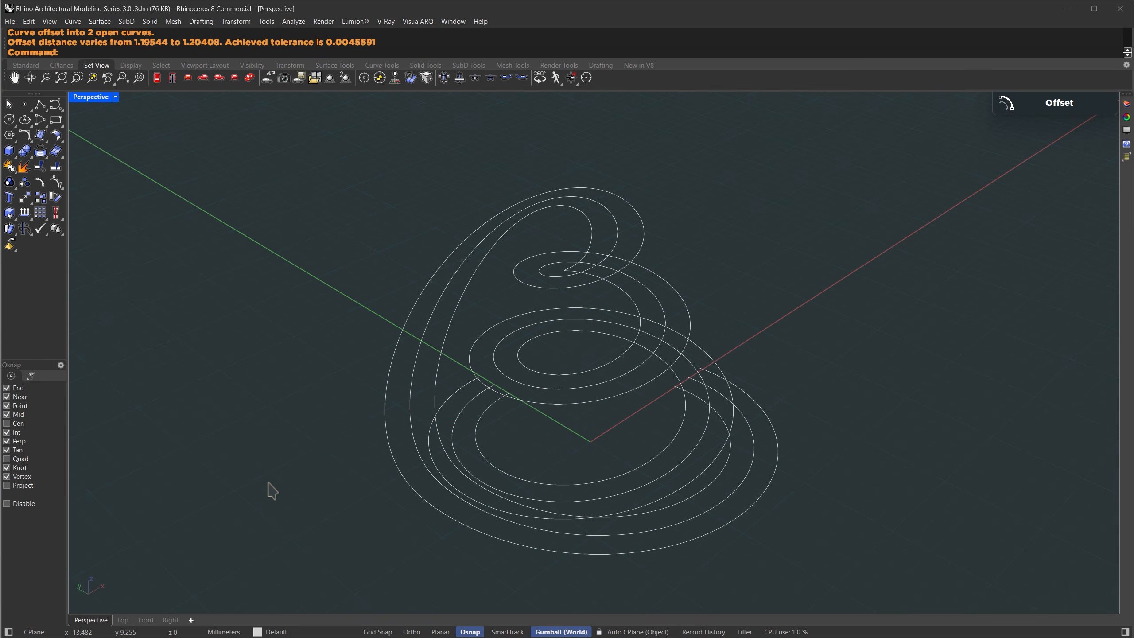
# With history recording on, create a SubD loft between the inner and outer offset curves using 1 division between shapes.
pyautogui.moveTo(445, 475)
pyautogui.mouseDown(button='right')
pyautogui.moveTo(441, 432)
pyautogui.moveTo(456, 461)
pyautogui.mouseUp(button='right')
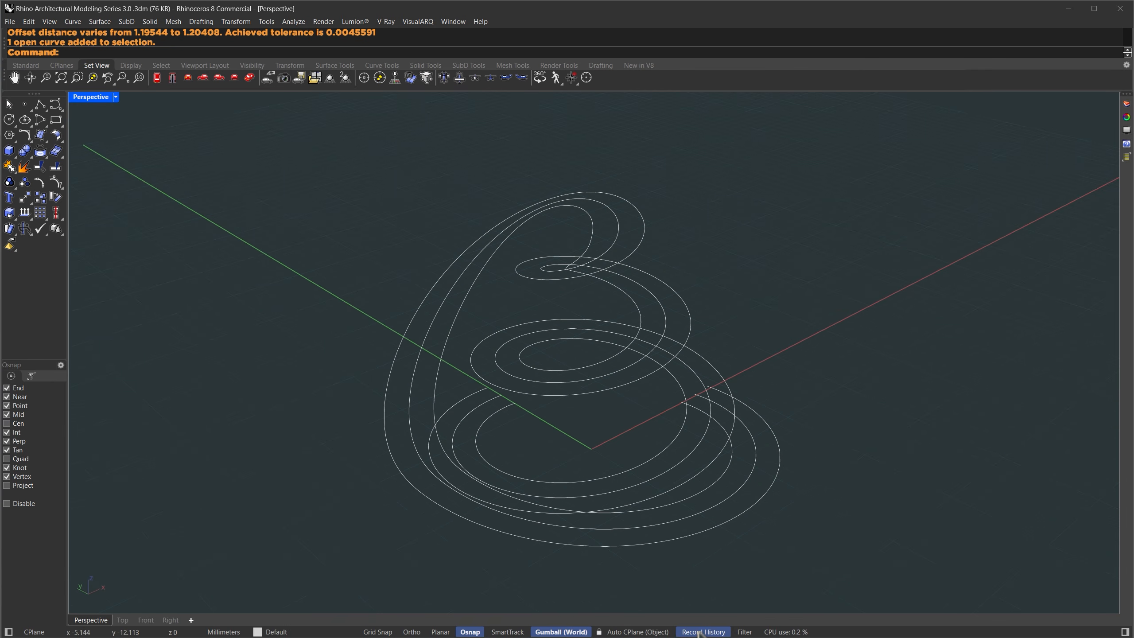
pyautogui.click(700, 631)
pyautogui.click(387, 381)
pyautogui.write('S')
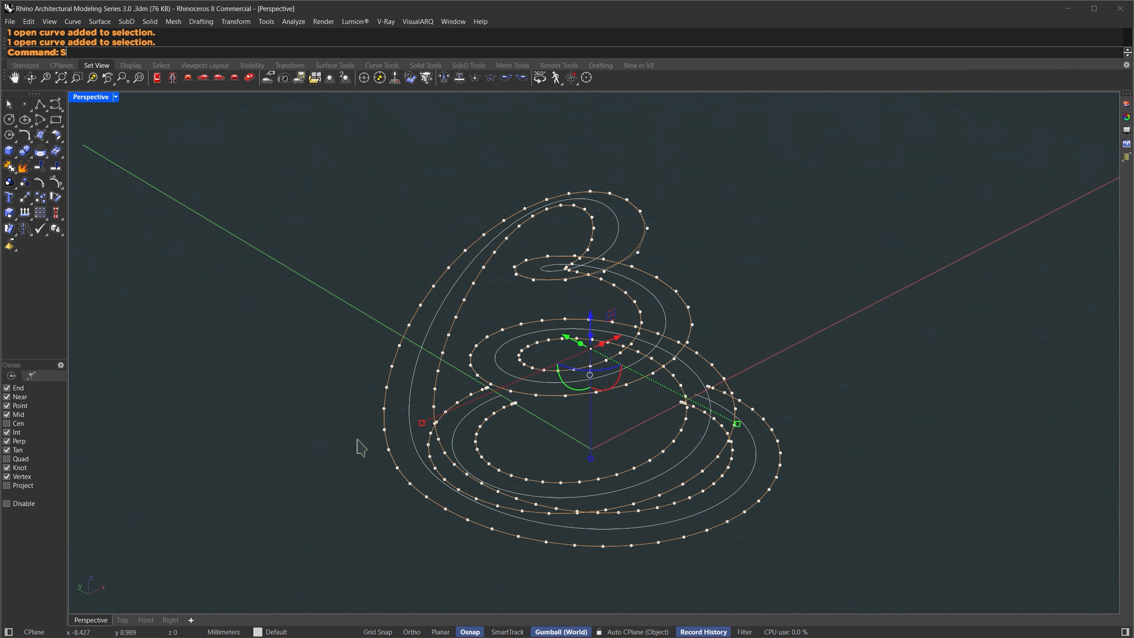
pyautogui.write('ubDLoft')
pyautogui.press('Return')
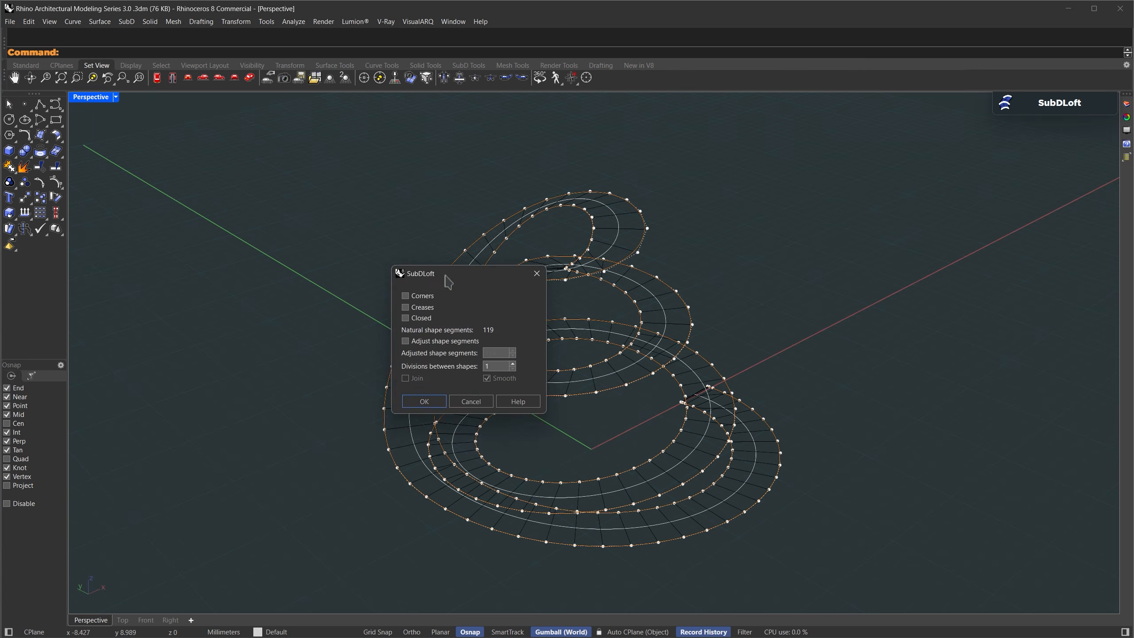
pyautogui.moveTo(448, 282); pyautogui.dragTo(286, 268)
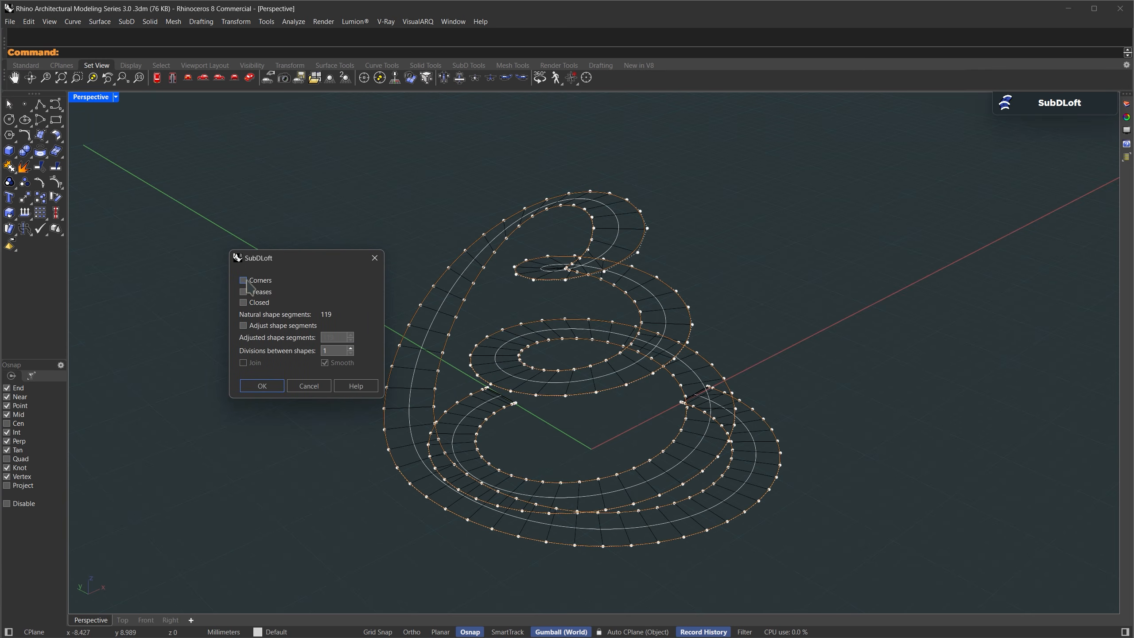
pyautogui.click(262, 386)
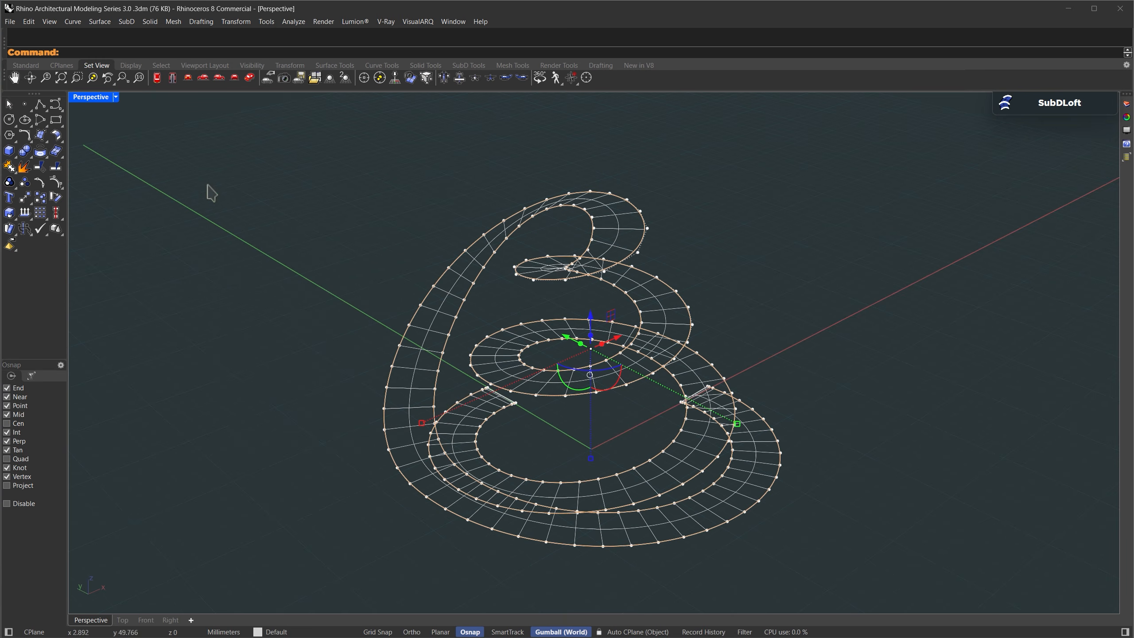
pyautogui.click(101, 151)
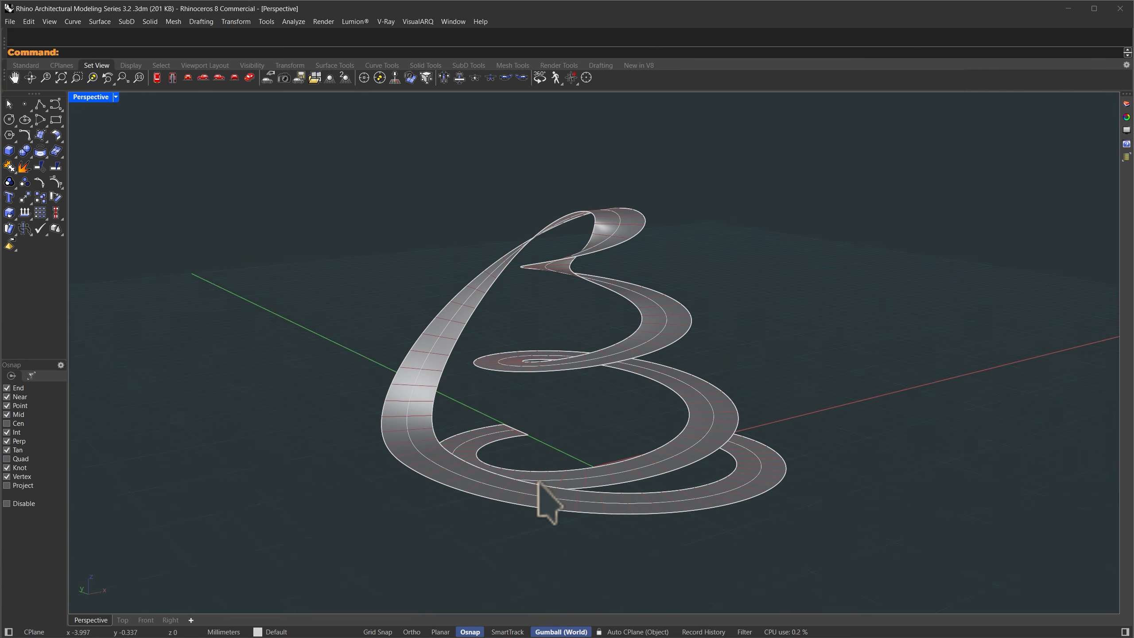
# Select the centre curve's control point region from the ribbon's top crest down to the outer ramp's lower end.
pyautogui.moveTo(597, 405); pyautogui.dragTo(626, 435, button='right')
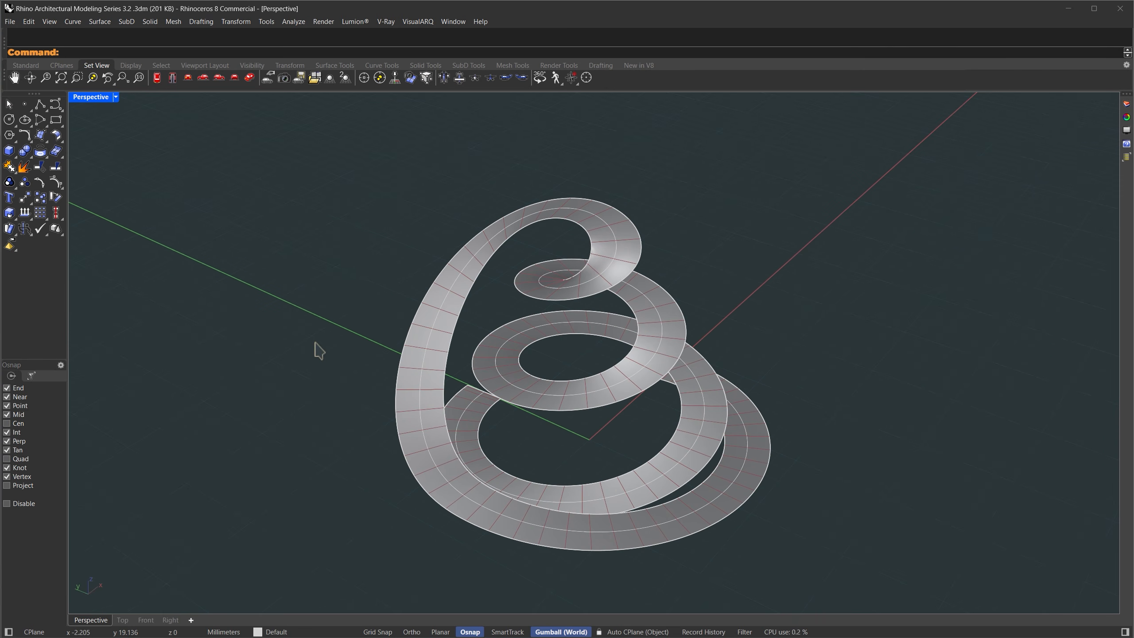
pyautogui.write('lControlPointRegion')
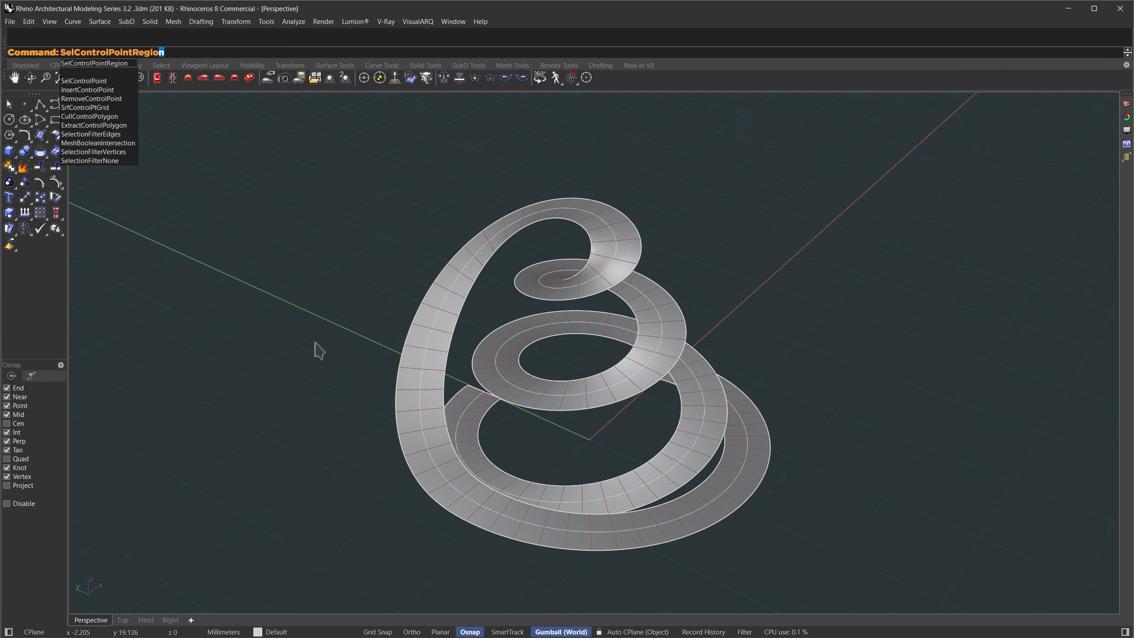
pyautogui.press('Return')
pyautogui.click(590, 214)
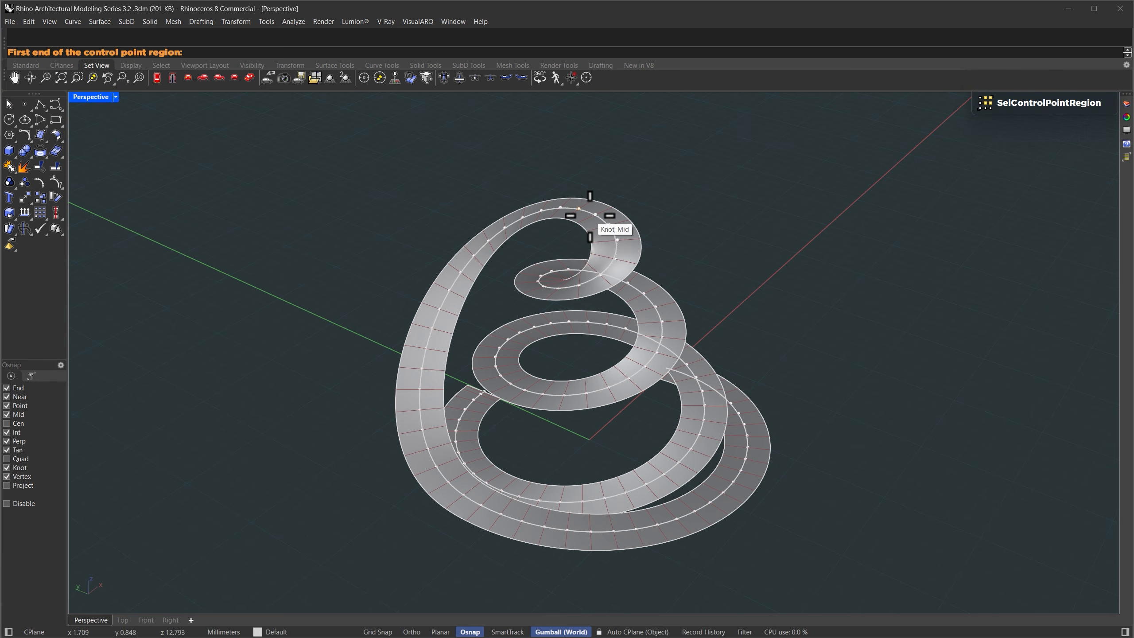
pyautogui.click(596, 214)
pyautogui.moveTo(715, 429); pyautogui.dragTo(851, 433, button='right')
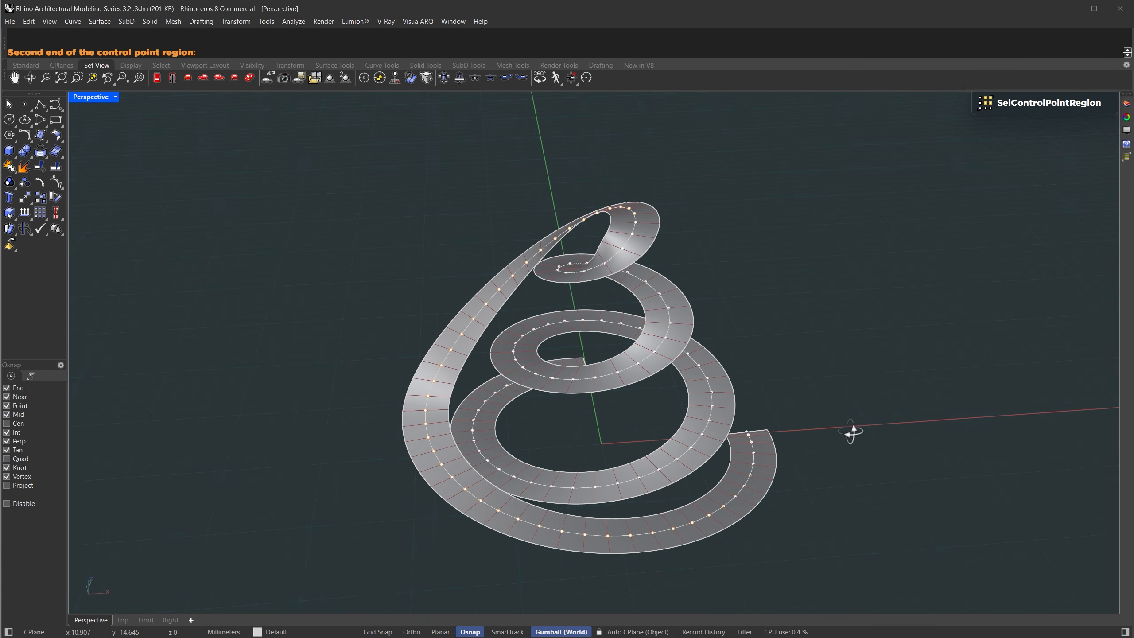
pyautogui.click(748, 427)
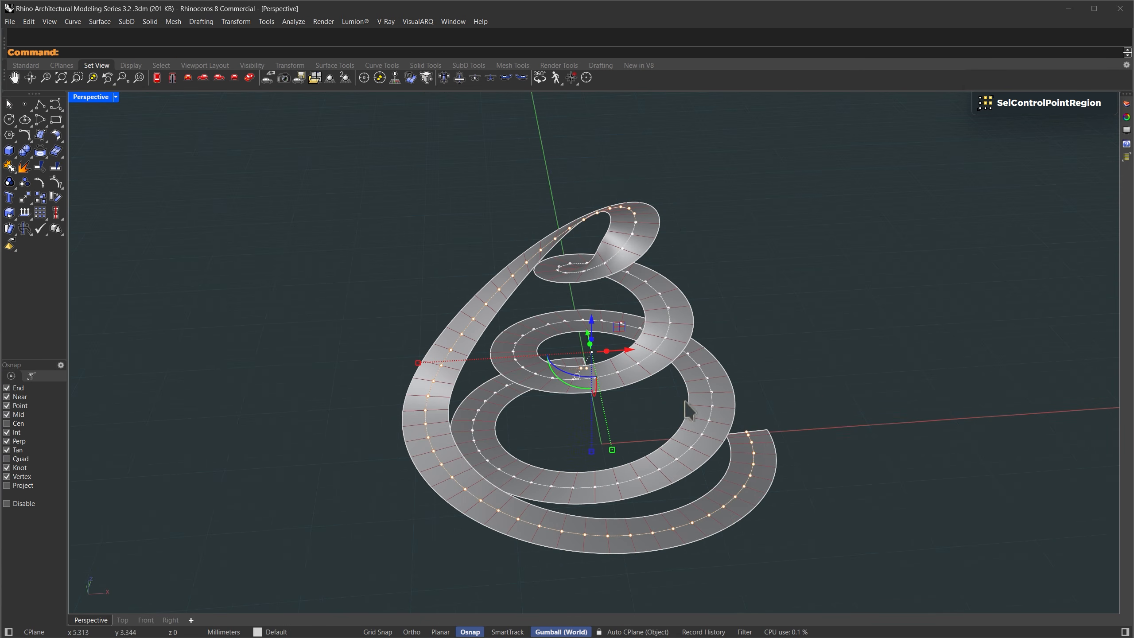
pyautogui.moveTo(687, 401); pyautogui.dragTo(752, 407, button='right')
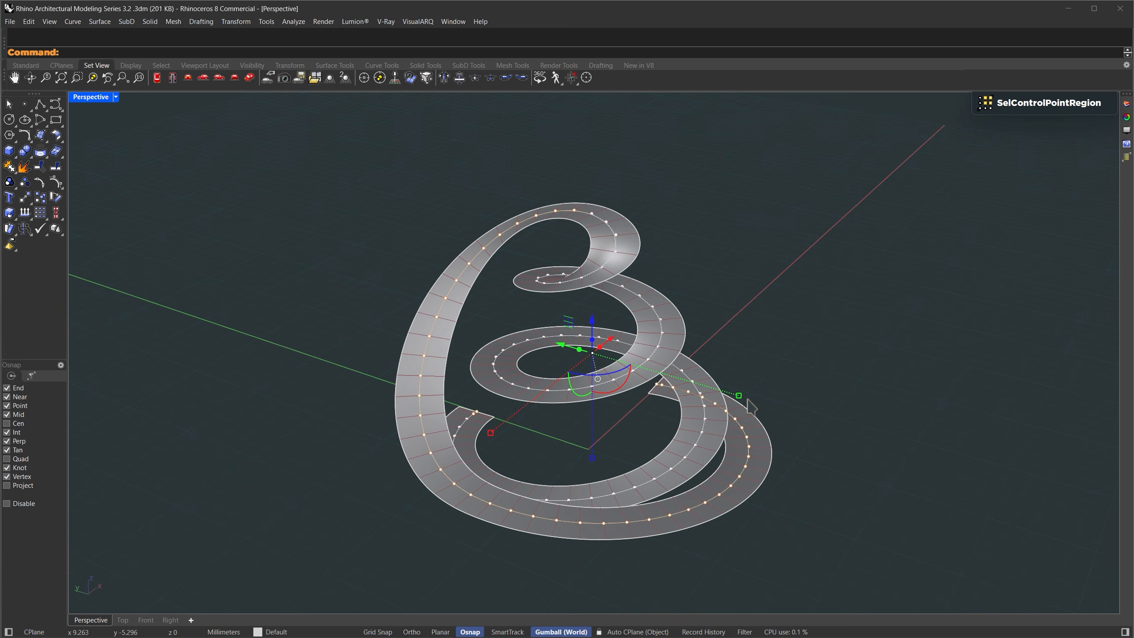
# Smooth the selected control points in Z only, with a smooth factor of 1 and 100 smooth steps.
pyautogui.write('Smooth')
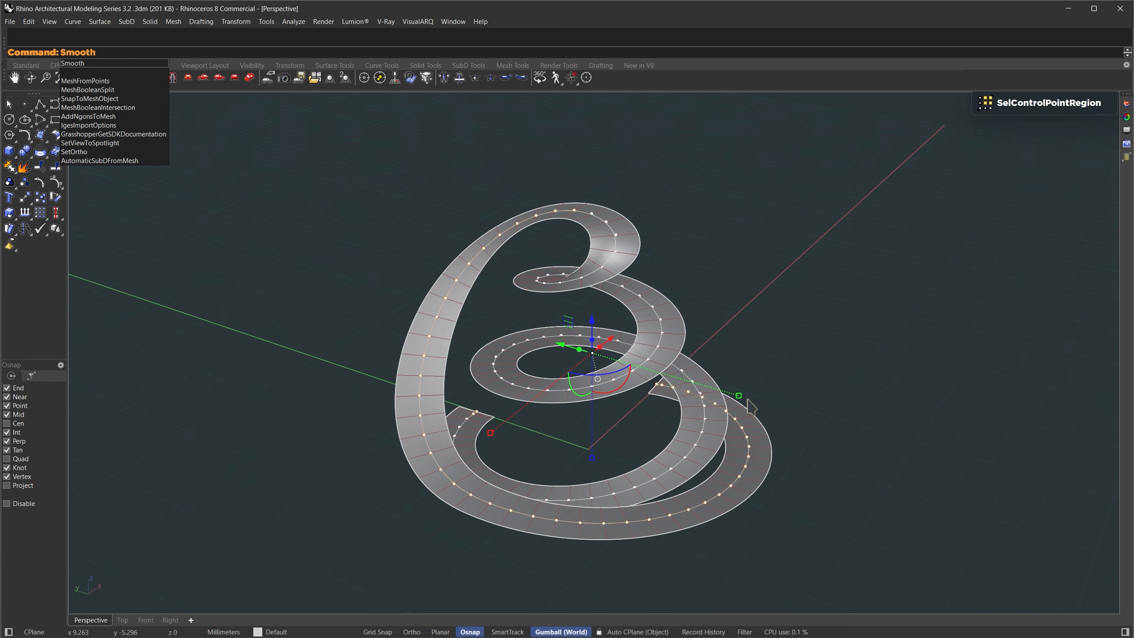
pyautogui.press('Return')
pyautogui.moveTo(559, 223); pyautogui.dragTo(228, 220)
pyautogui.click(165, 242)
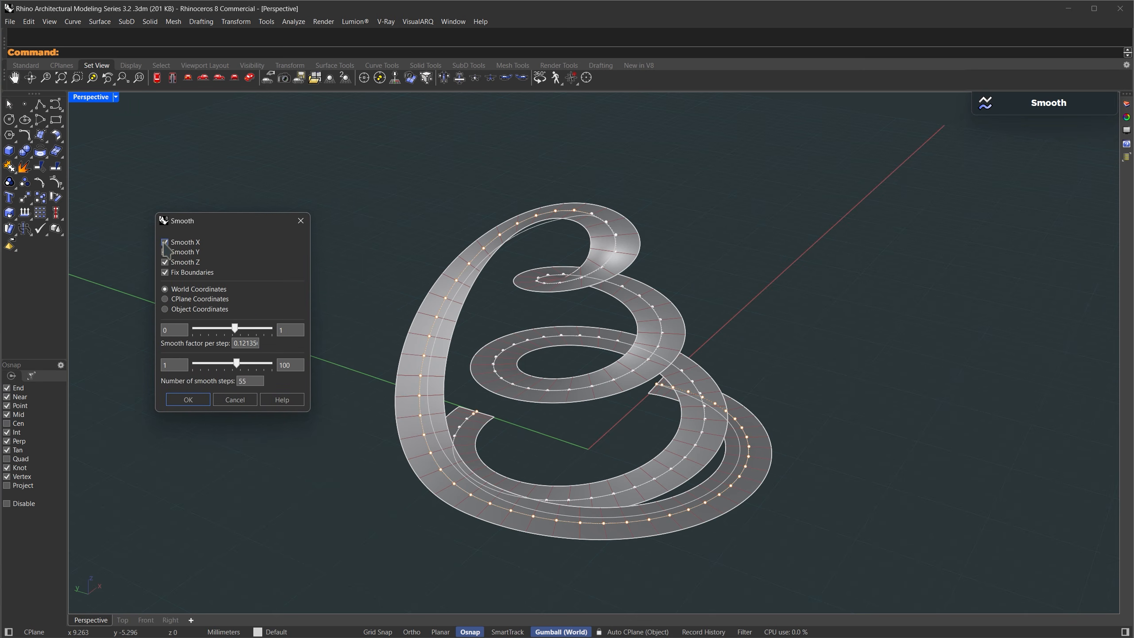
pyautogui.click(165, 252)
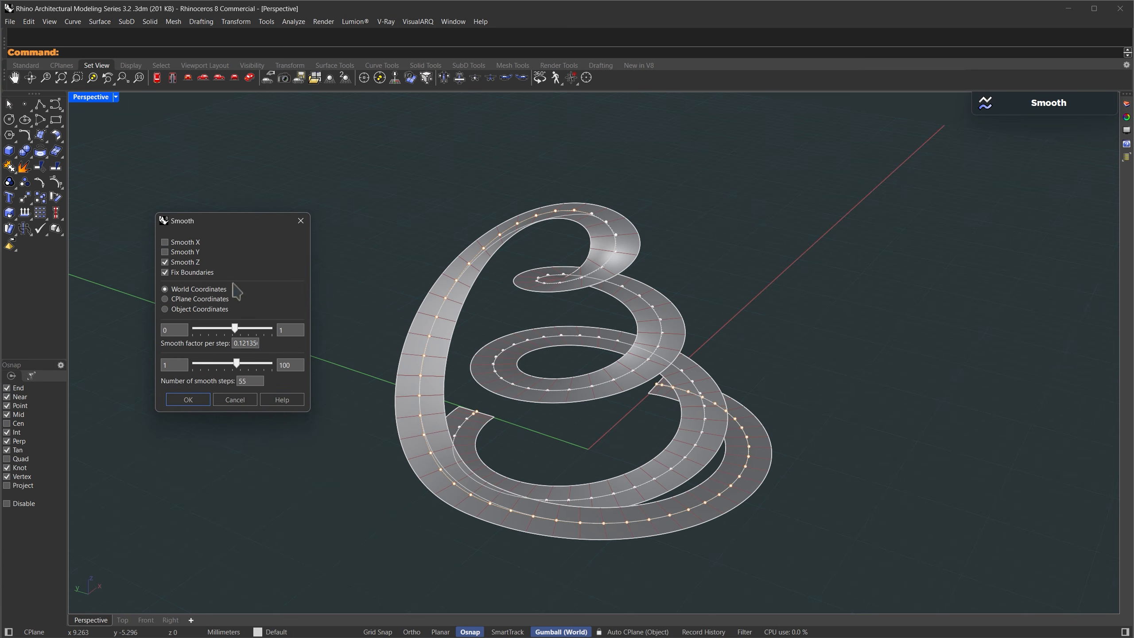
pyautogui.moveTo(235, 329); pyautogui.dragTo(272, 329)
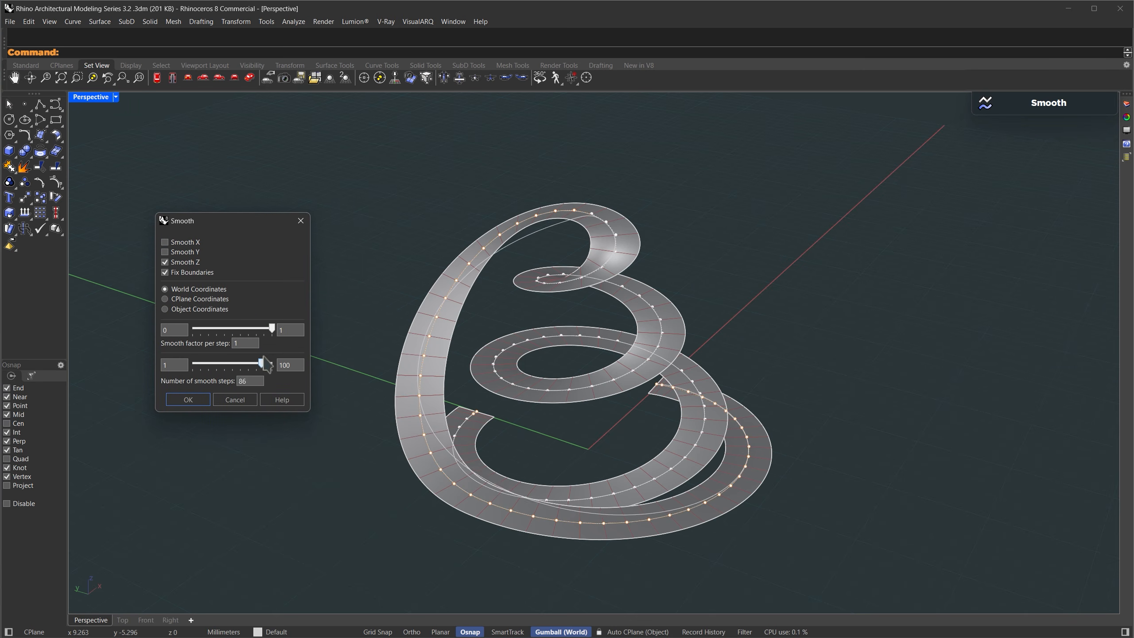
pyautogui.moveTo(236, 363); pyautogui.dragTo(272, 363)
pyautogui.click(188, 400)
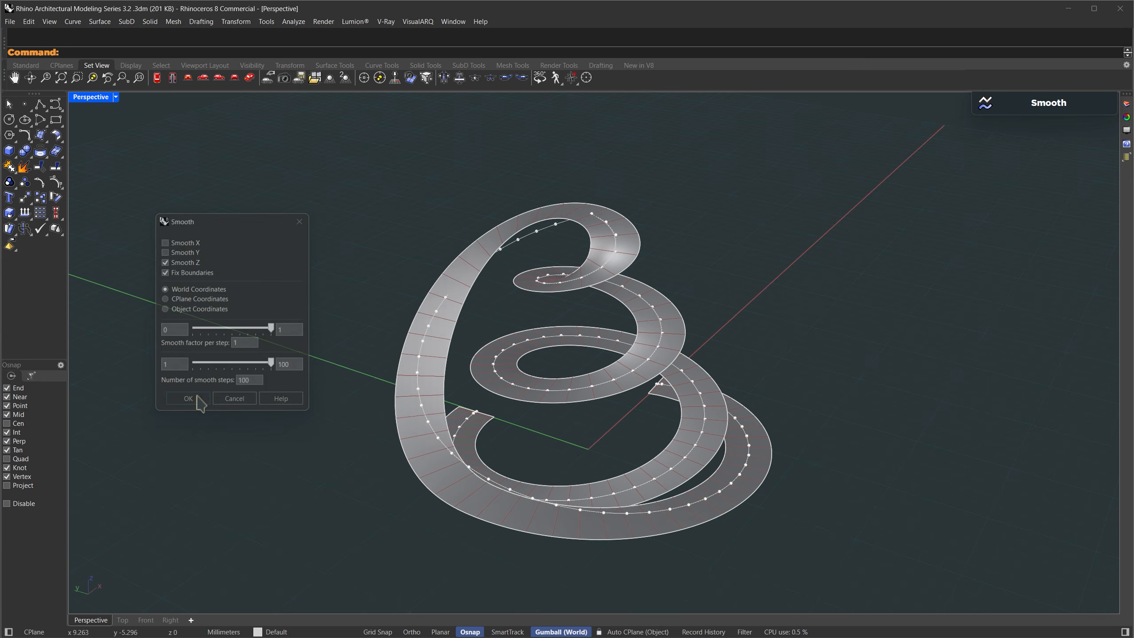
# Reselect the control point region on the centre curve between the top crest and the outer ramp's lower end.
pyautogui.write('S')
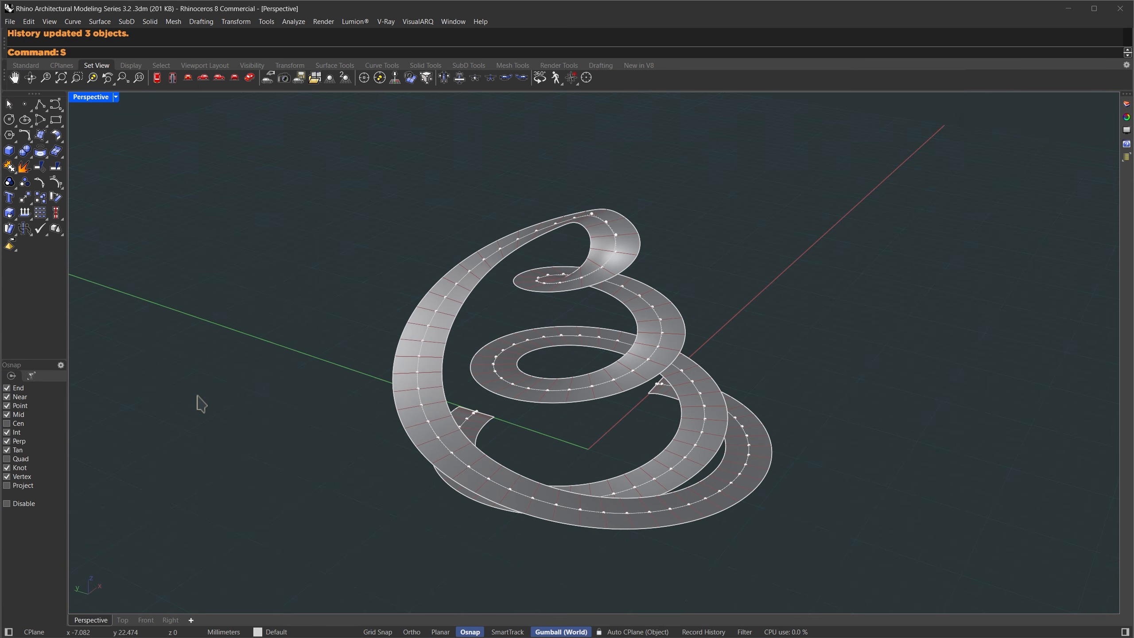
pyautogui.write('elc')
pyautogui.press('Return')
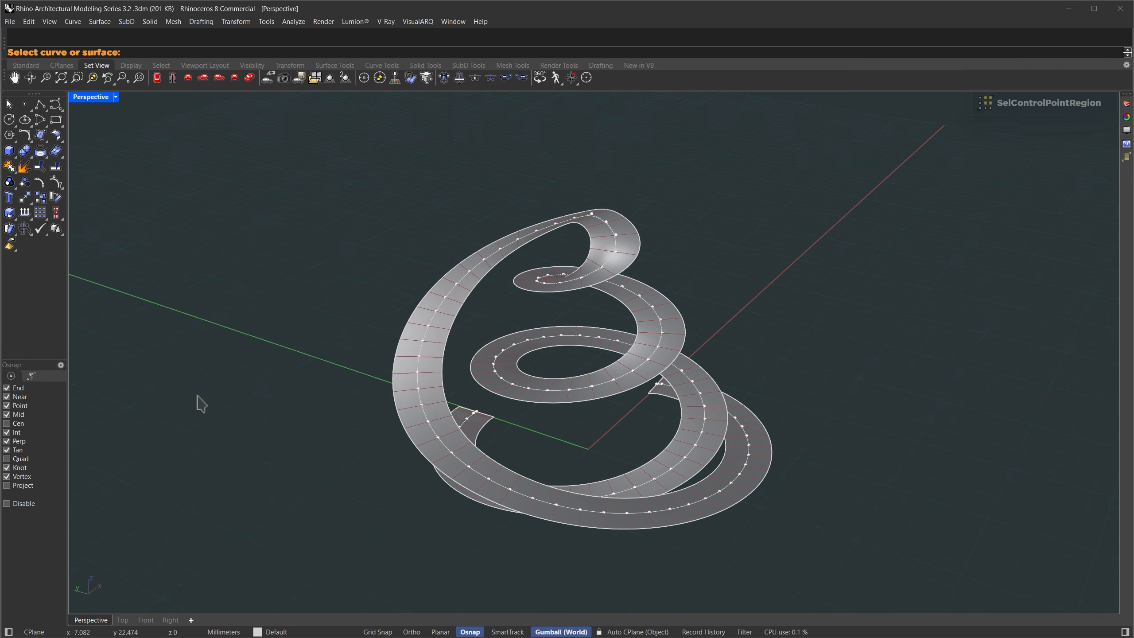
pyautogui.click(599, 211)
pyautogui.click(596, 206)
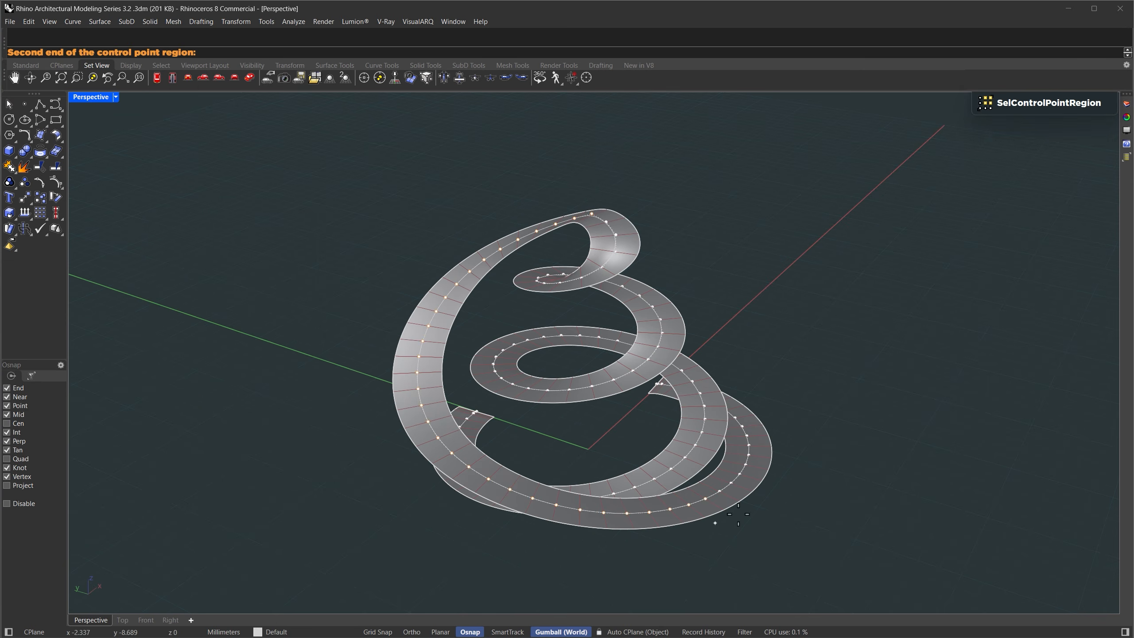
pyautogui.moveTo(737, 514); pyautogui.dragTo(804, 426, button='right')
pyautogui.click(755, 456)
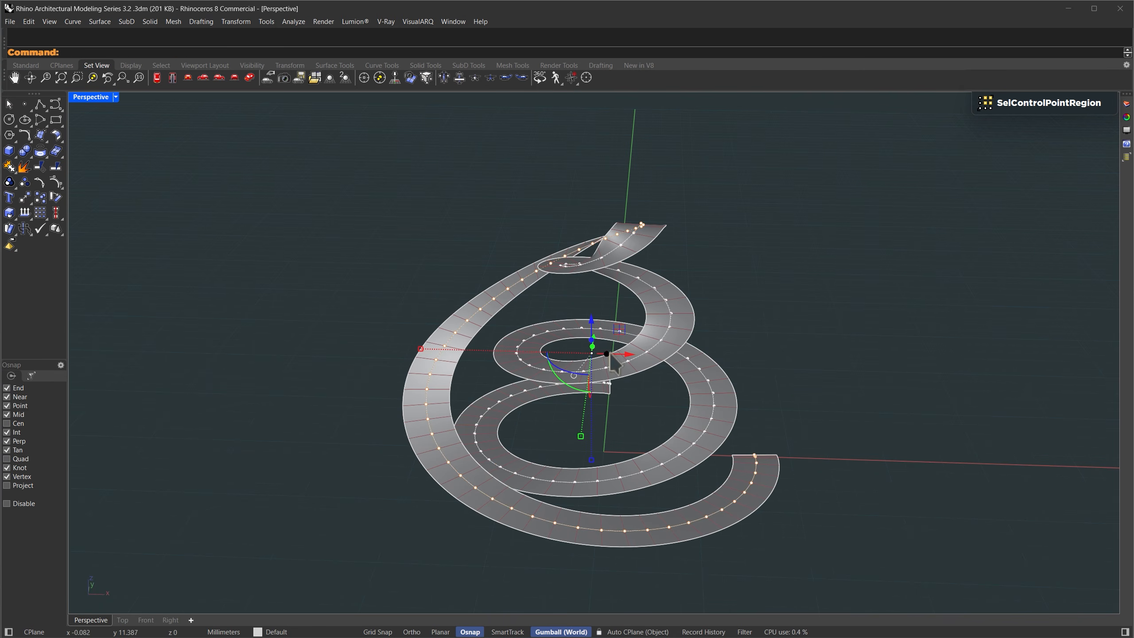
pyautogui.moveTo(611, 358); pyautogui.dragTo(710, 360, button='right')
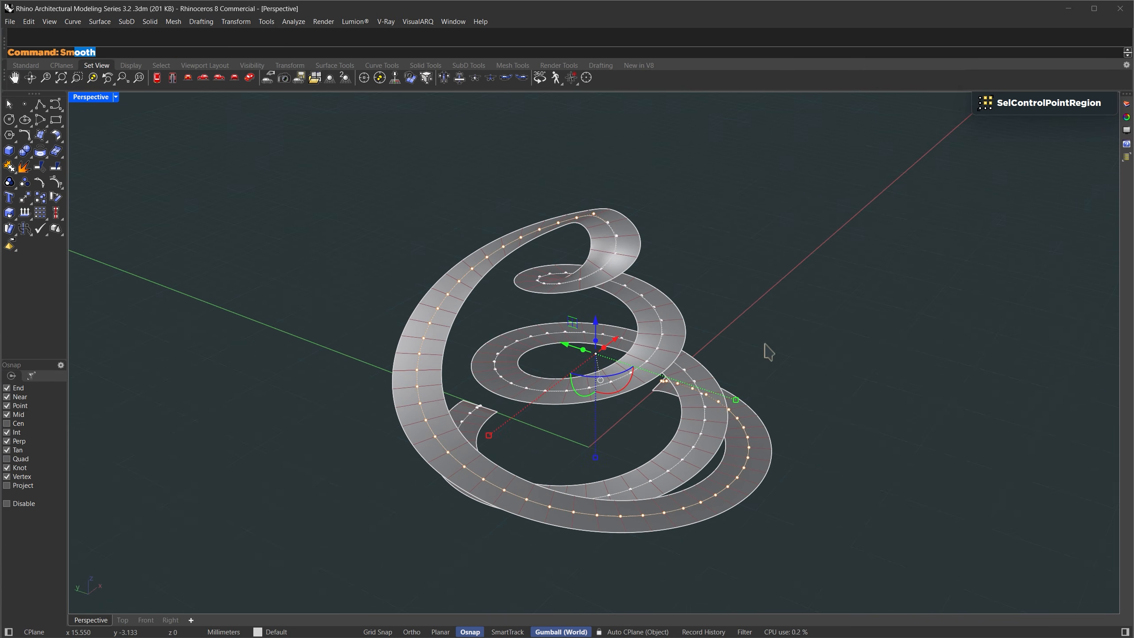
# Run Smooth several more times on the selected control points with the same settings to even out the outer ramp.
pyautogui.press('Return')
pyautogui.press('Return')
pyautogui.press('Return')
pyautogui.press('Return')
pyautogui.press('Return')
pyautogui.press('Return')
pyautogui.press('Return')
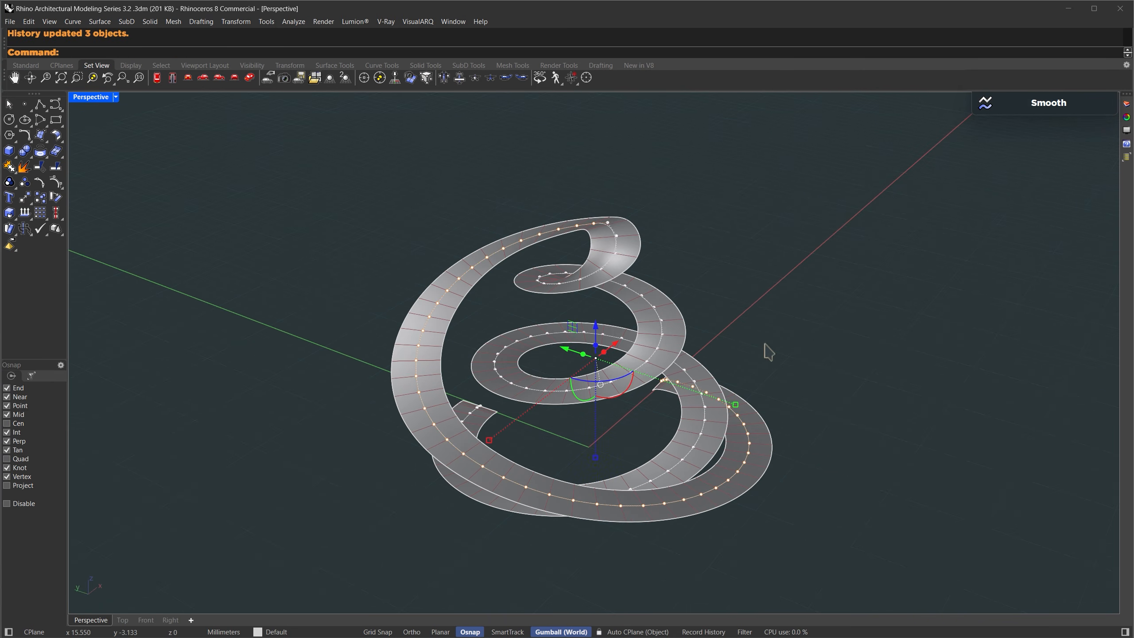
# Keep repeating the Z-only Smooth on the selected outer ramp control points, with factor 1 and 100 steps, until the slope is even.
pyautogui.press('Return')
pyautogui.press('Return')
pyautogui.press('Return')
pyautogui.press('Return')
pyautogui.press('Return')
pyautogui.press('Return')
pyautogui.press('Return')
pyautogui.press('Return')
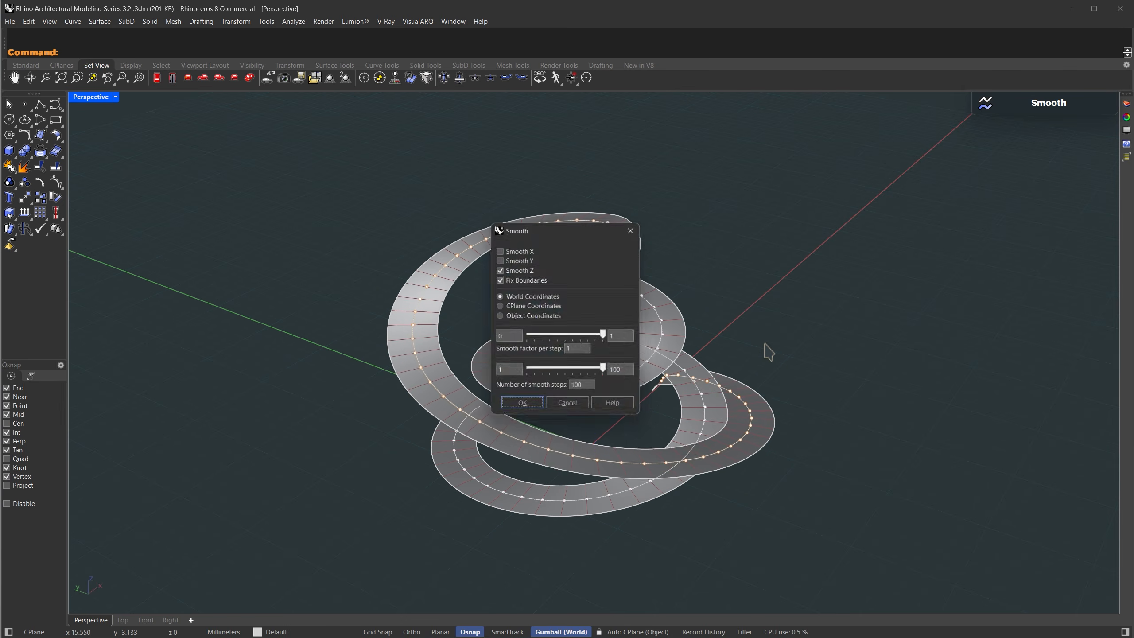
pyautogui.press('Return')
pyautogui.press('Return')
pyautogui.press('Return')
pyautogui.press('Return')
pyautogui.press('Return')
pyautogui.press('Return')
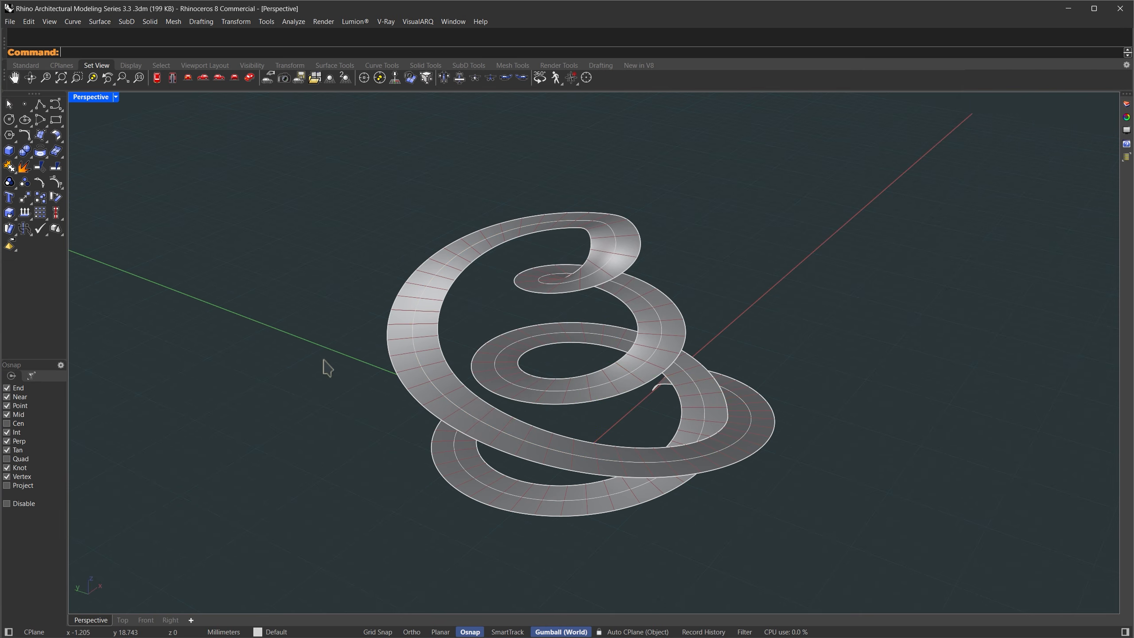
# Isolate the centre guide curve for editing by selecting it, inverting the selection and locking the ribbon SubD and its edge curves.
pyautogui.moveTo(324, 367); pyautogui.dragTo(452, 355, button='right')
pyautogui.scroll(10, 573, 197)
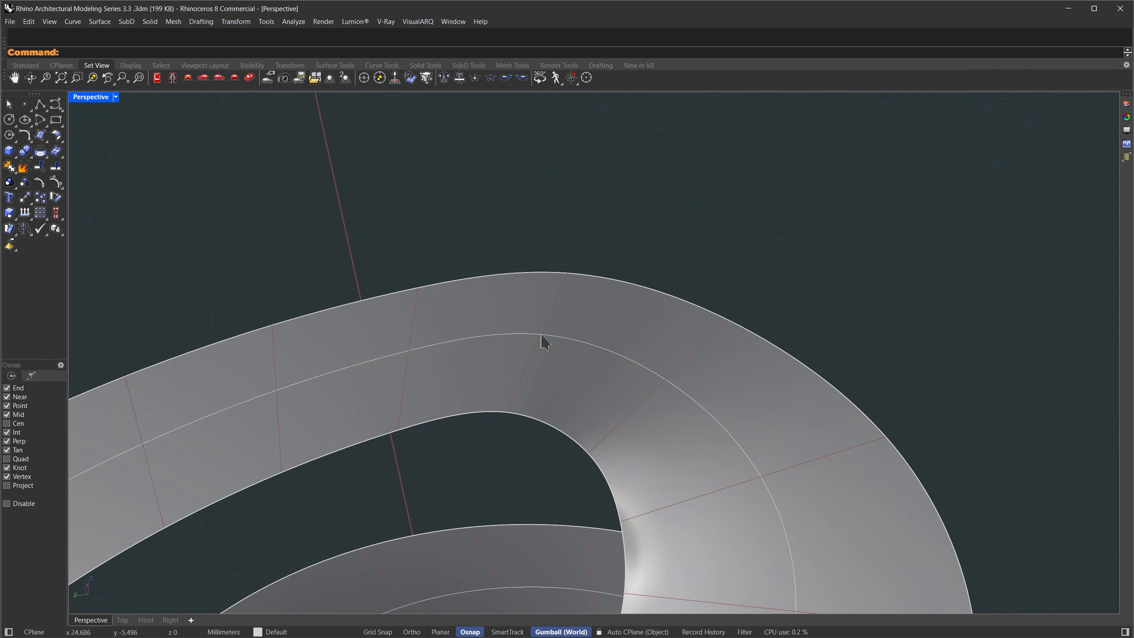
pyautogui.click(542, 335)
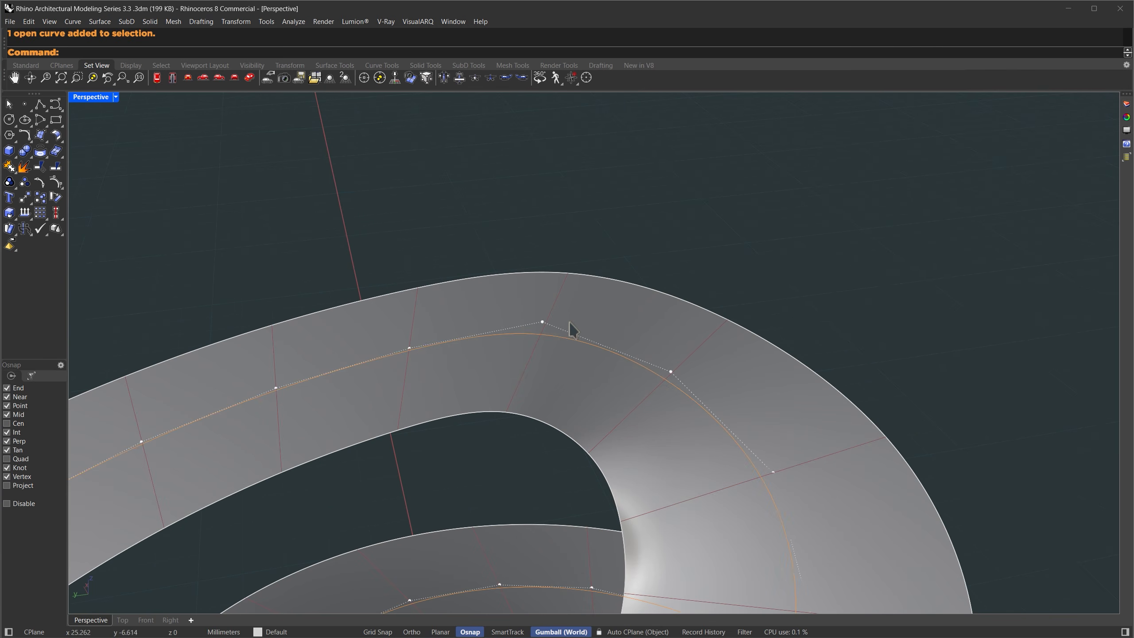
pyautogui.moveTo(572, 329); pyautogui.dragTo(575, 291, button='right')
pyautogui.click(574, 308)
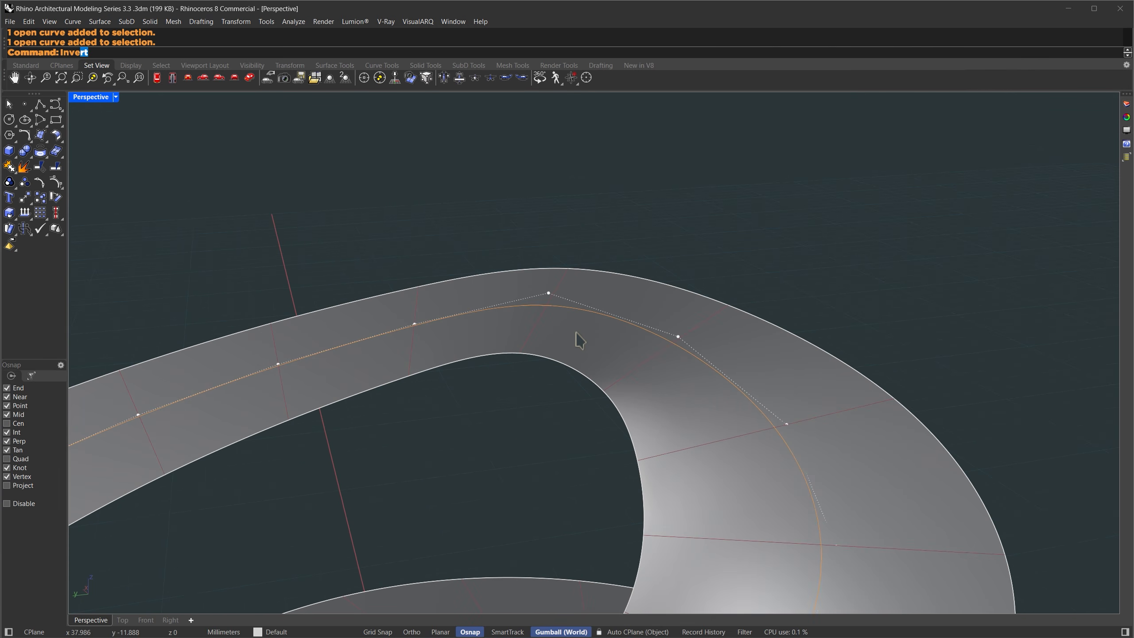
pyautogui.write('Inve')
pyautogui.press('Return')
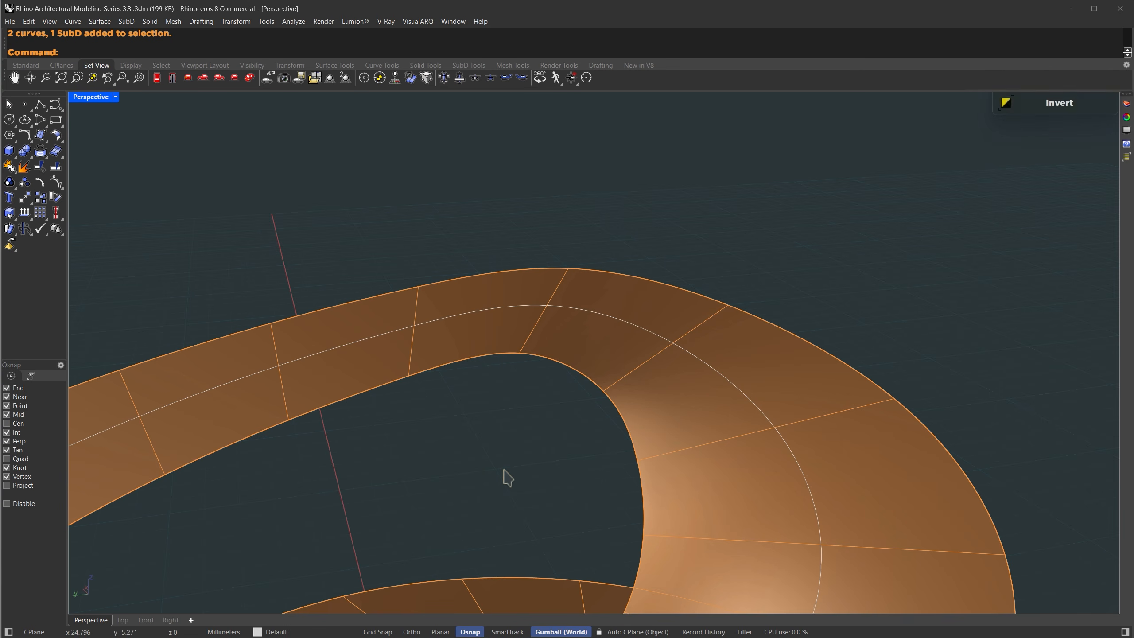
pyautogui.press('Return')
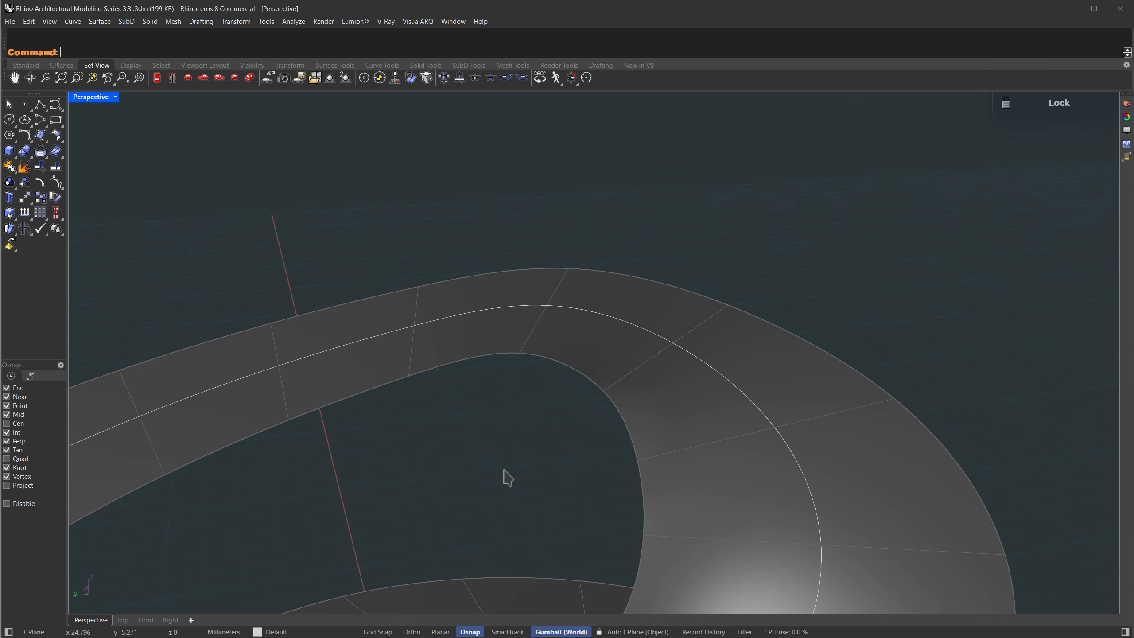
# Select the centre curve's control points around the top crest and nudge them slightly in height.
pyautogui.click(547, 307)
pyautogui.moveTo(509, 236); pyautogui.dragTo(706, 371)
pyautogui.moveTo(612, 292); pyautogui.dragTo(615, 296)
pyautogui.moveTo(653, 256); pyautogui.dragTo(585, 486, button='right')
pyautogui.scroll(-4, 585, 486)
pyautogui.press('Escape')
pyautogui.press('Escape')
# Delete a control point near the centre curve's lower end on the red axis and lower the neighbouring points in Z.
pyautogui.scroll(4, 585, 486)
pyautogui.click(657, 438)
pyautogui.moveTo(658, 438); pyautogui.dragTo(657, 420, button='right')
pyautogui.moveTo(686, 350); pyautogui.dragTo(728, 469)
pyautogui.click(713, 476)
pyautogui.press('Delete')
pyautogui.moveTo(691, 414); pyautogui.dragTo(690, 438)
pyautogui.click(620, 415)
pyautogui.moveTo(622, 380); pyautogui.dragTo(628, 406)
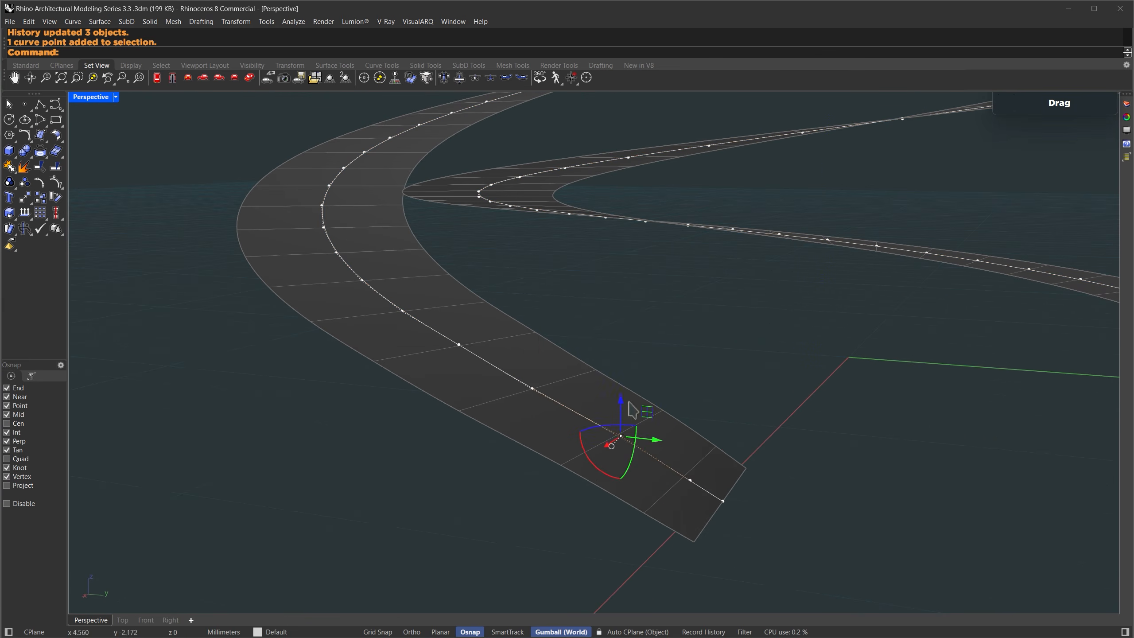
# Lower the next control points up the ramp, then shift the points near its red-axis end slightly down to smooth the landing.
pyautogui.click(532, 378)
pyautogui.moveTo(532, 343); pyautogui.dragTo(531, 355)
pyautogui.click(459, 344)
pyautogui.moveTo(459, 311); pyautogui.dragTo(459, 313)
pyautogui.moveTo(599, 309); pyautogui.dragTo(698, 486)
pyautogui.moveTo(655, 426); pyautogui.dragTo(658, 436)
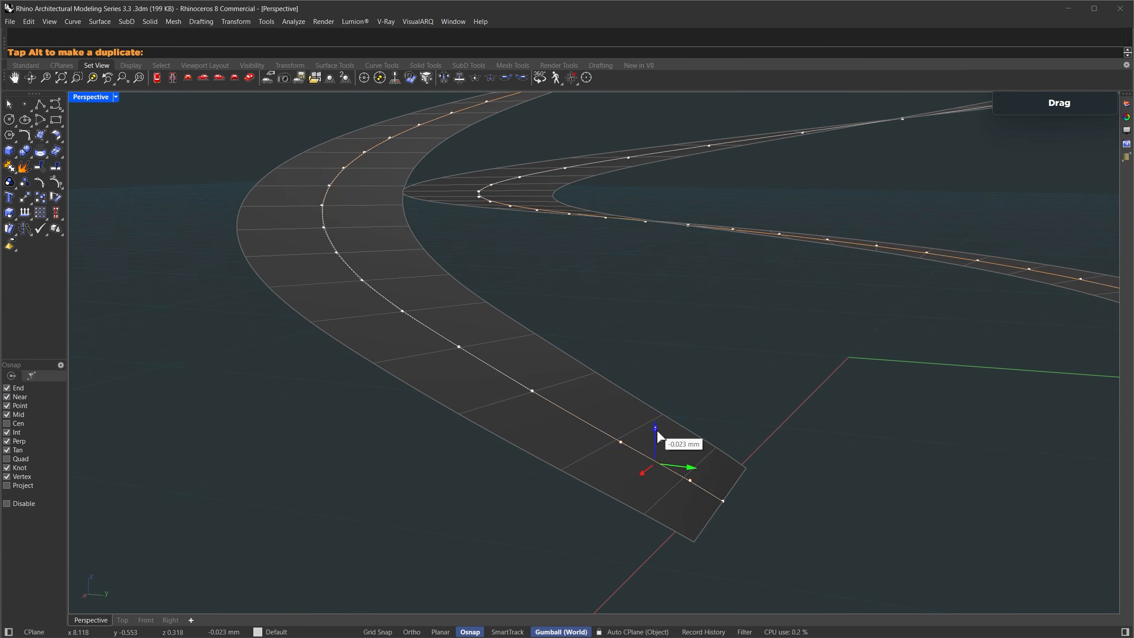
pyautogui.press('Escape')
pyautogui.press('Escape')
# Delete a control point near the centre curve's other ground end, at the green axis, and lower the adjacent point in Z.
pyautogui.scroll(-4, 458, 496)
pyautogui.moveTo(457, 497); pyautogui.dragTo(816, 469, button='right')
pyautogui.scroll(1, 816, 469)
pyautogui.click(815, 500)
pyautogui.moveTo(728, 431); pyautogui.dragTo(739, 522)
pyautogui.press('Delete')
pyautogui.click(753, 510)
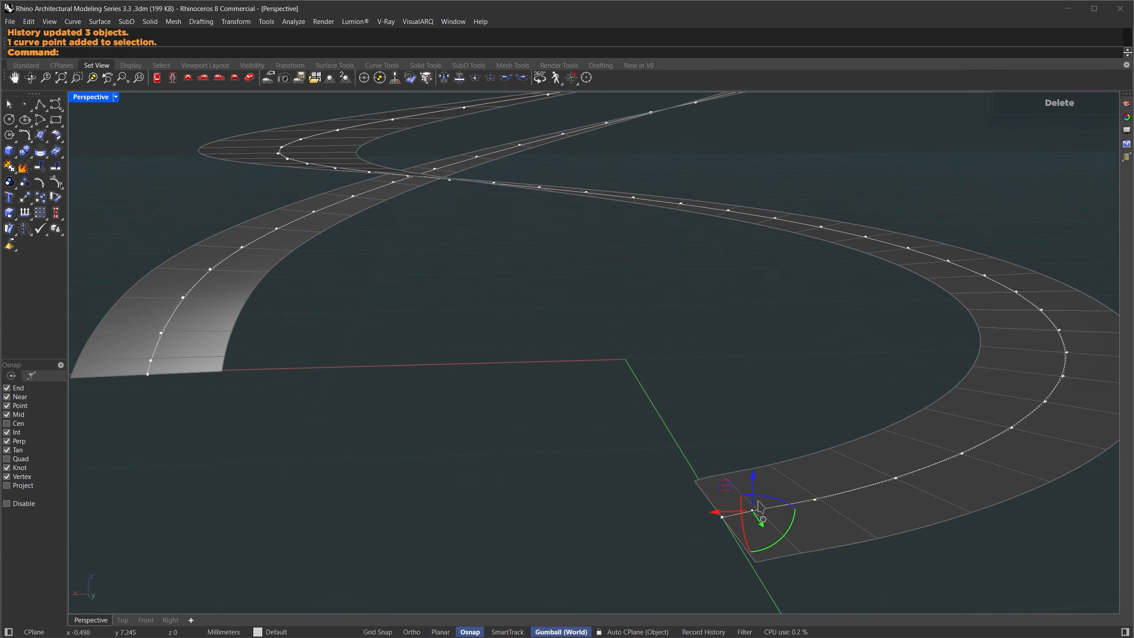
pyautogui.moveTo(754, 479); pyautogui.dragTo(756, 492)
pyautogui.click(758, 507)
pyautogui.moveTo(729, 410); pyautogui.dragTo(754, 487)
# Unlock the ribbon SubD and its edge curves.
pyautogui.scroll(-3, 587, 528)
pyautogui.moveTo(587, 529); pyautogui.dragTo(619, 468, button='right')
pyautogui.scroll(-4, 619, 468)
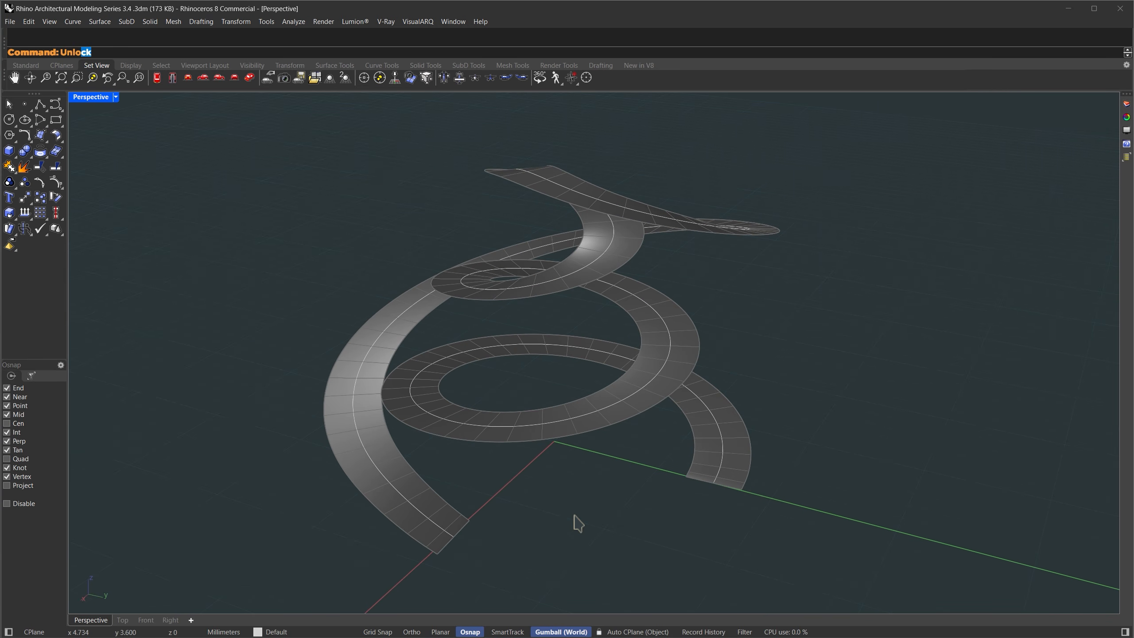
pyautogui.write('ck')
pyautogui.press('Return')
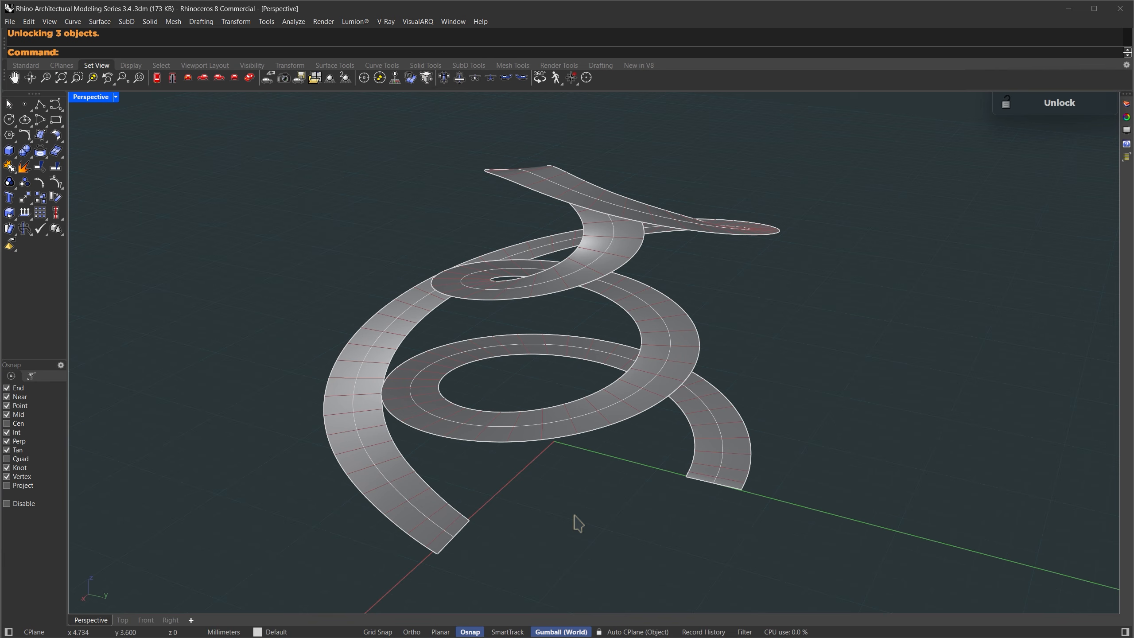
# Select both edge curves of the ribbon and extrude them 2 mm upward as wall surfaces.
pyautogui.click(536, 412)
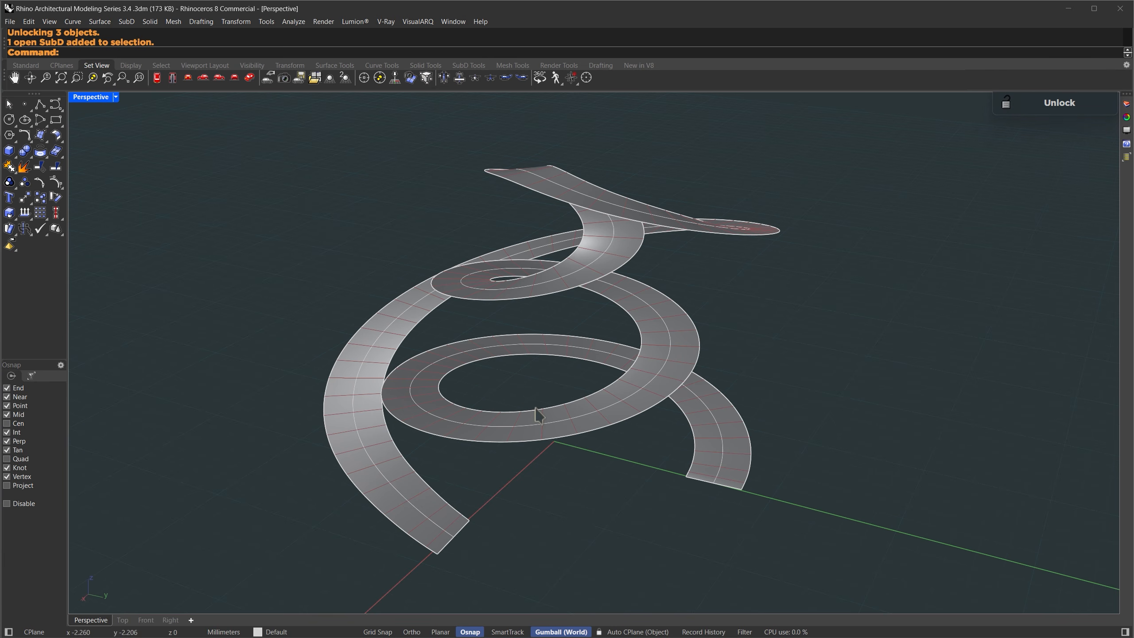
pyautogui.keyDown('shift'); pyautogui.click(536, 412); pyautogui.keyUp('shift')
pyautogui.click(547, 449)
pyautogui.keyDown('shift'); pyautogui.click(542, 447); pyautogui.keyUp('shift')
pyautogui.click(554, 467)
pyautogui.scroll(2, 559, 456)
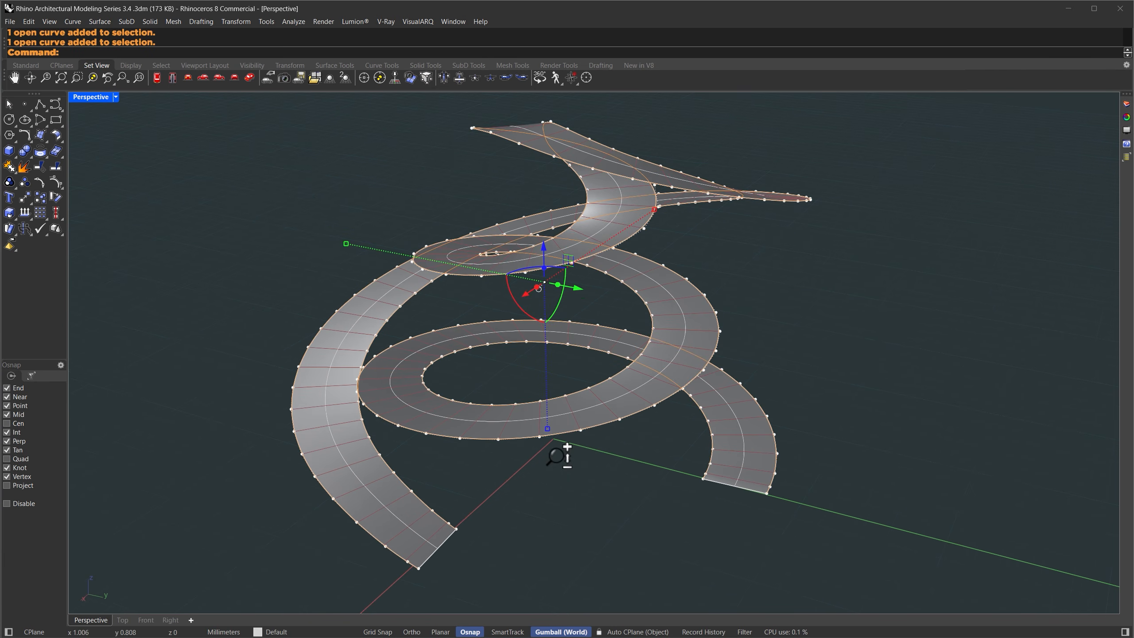
pyautogui.scroll(2, 559, 456)
pyautogui.click(543, 249)
pyautogui.write('2')
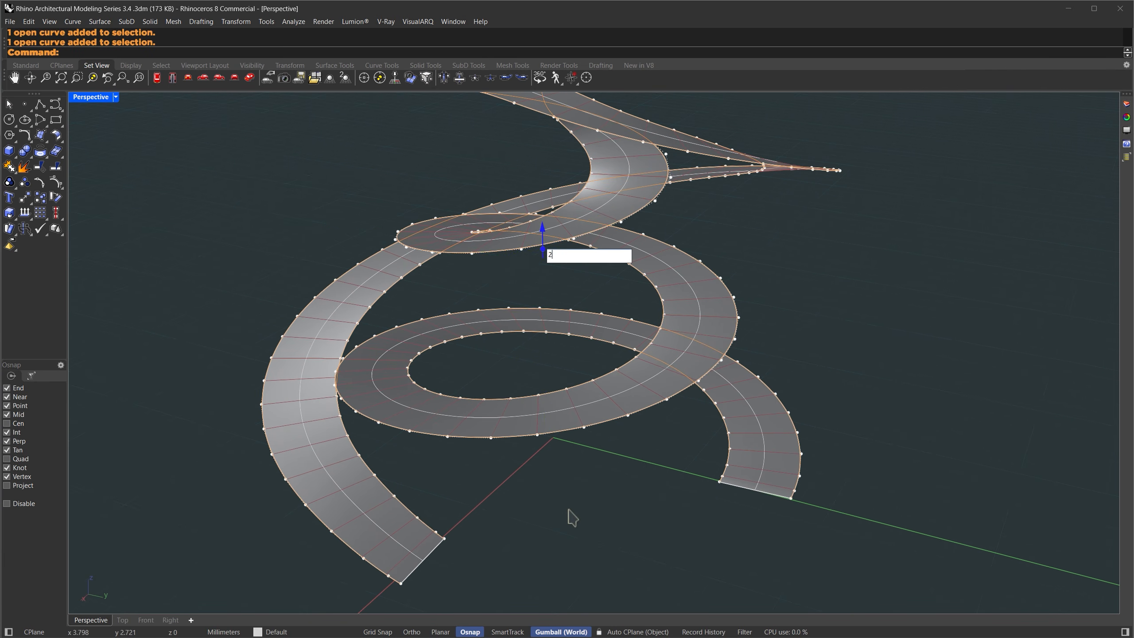
pyautogui.press('Return')
pyautogui.press('Escape')
# Thicken both wall surfaces into solids with OffsetSrf, using a distance of 0.15 and offsetting to both sides.
pyautogui.keyDown('shift'); pyautogui.click(557, 356); pyautogui.keyUp('shift')
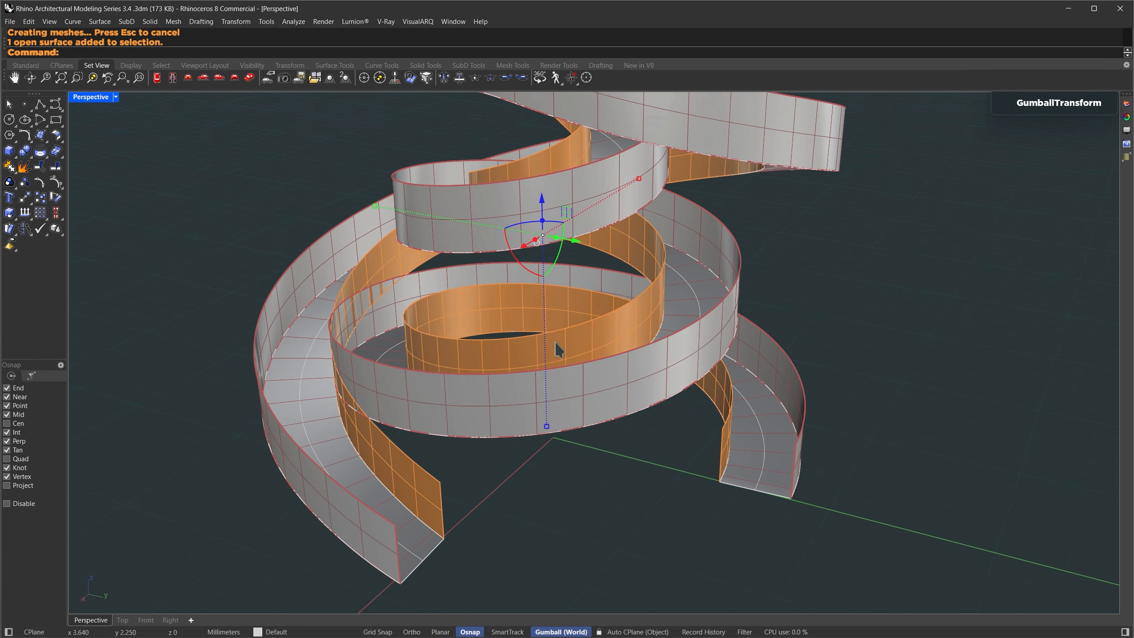
pyautogui.keyDown('shift'); pyautogui.click(562, 394); pyautogui.keyUp('shift')
pyautogui.write('FSETSRF')
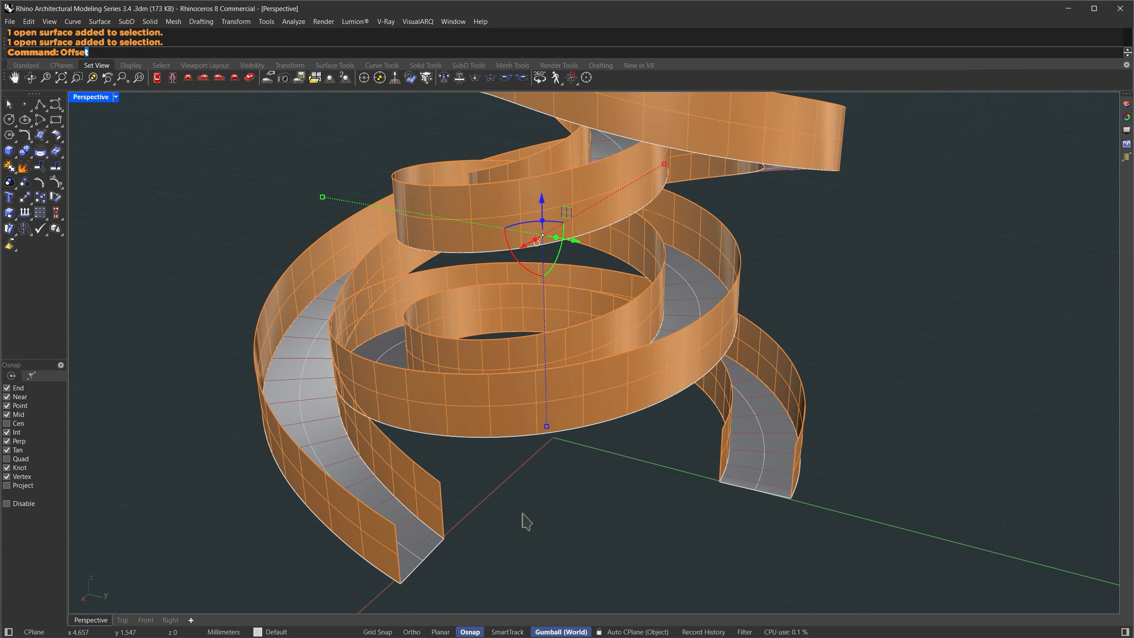
pyautogui.press('Return')
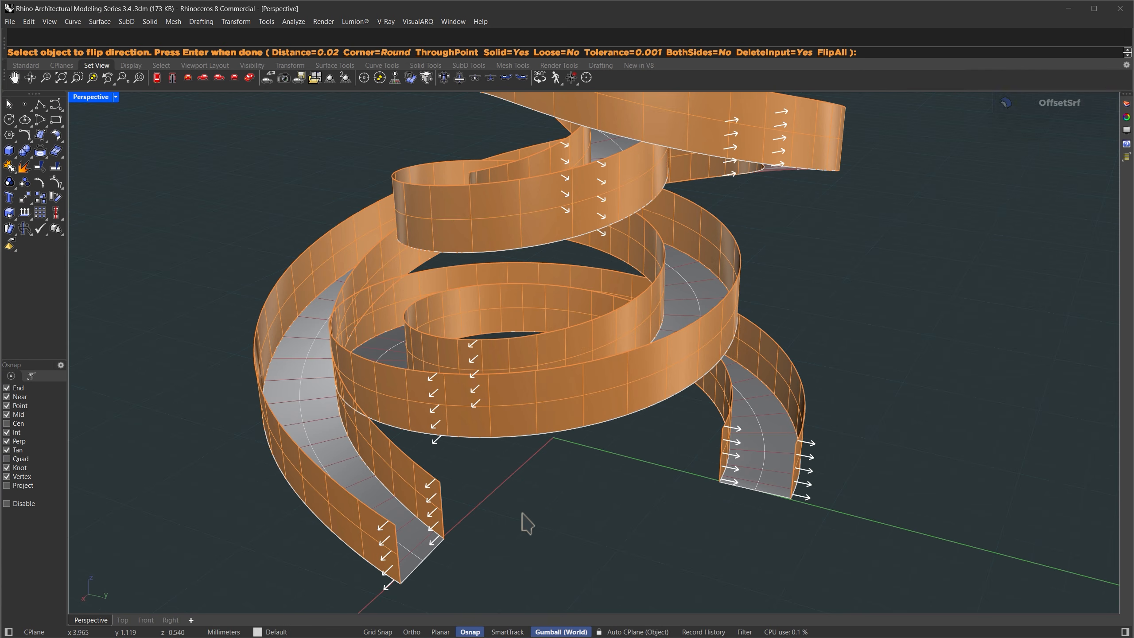
pyautogui.click(712, 53)
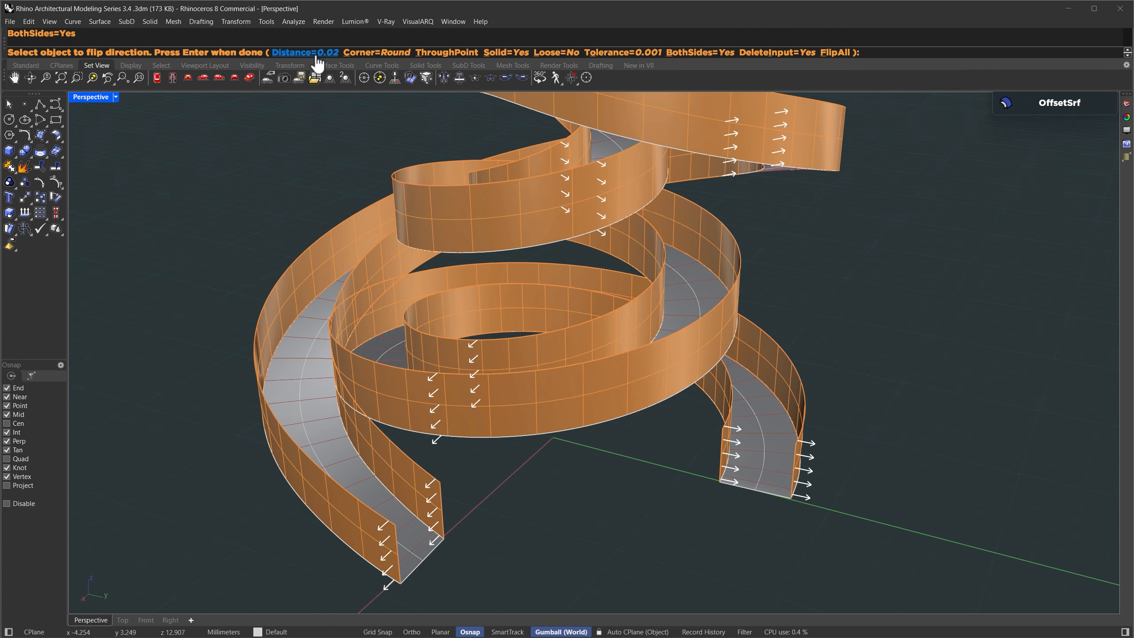
pyautogui.click(305, 53)
pyautogui.write('.15')
pyautogui.press('Return')
pyautogui.press('Return')
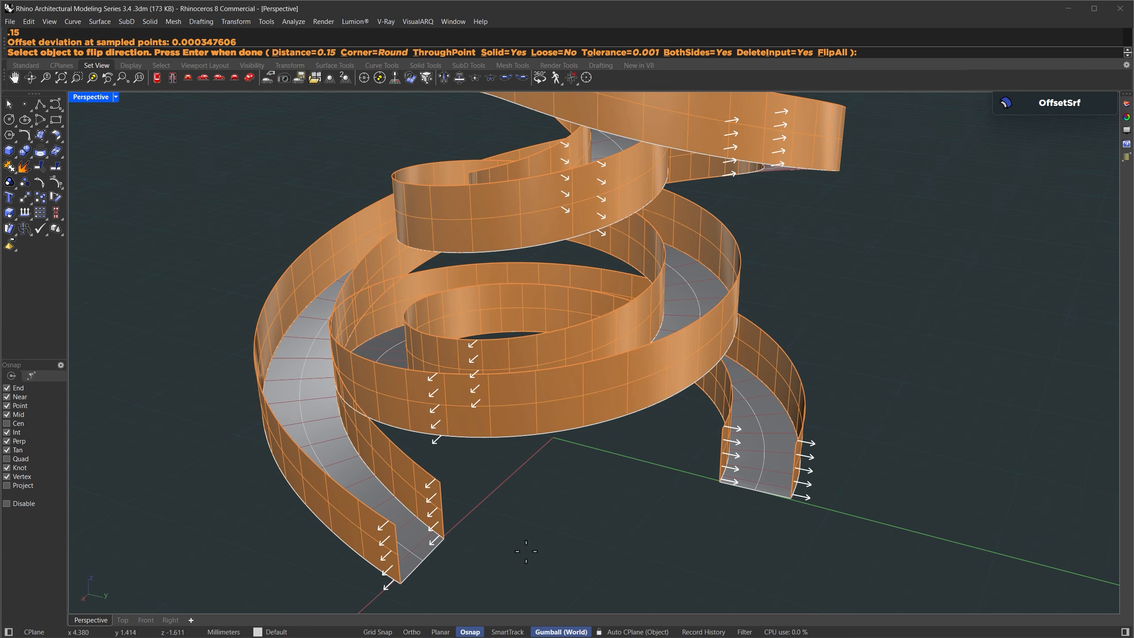
# Set the object display mode of the two thickened walls to Ghosted.
pyautogui.write('SetObjectDisplayMode')
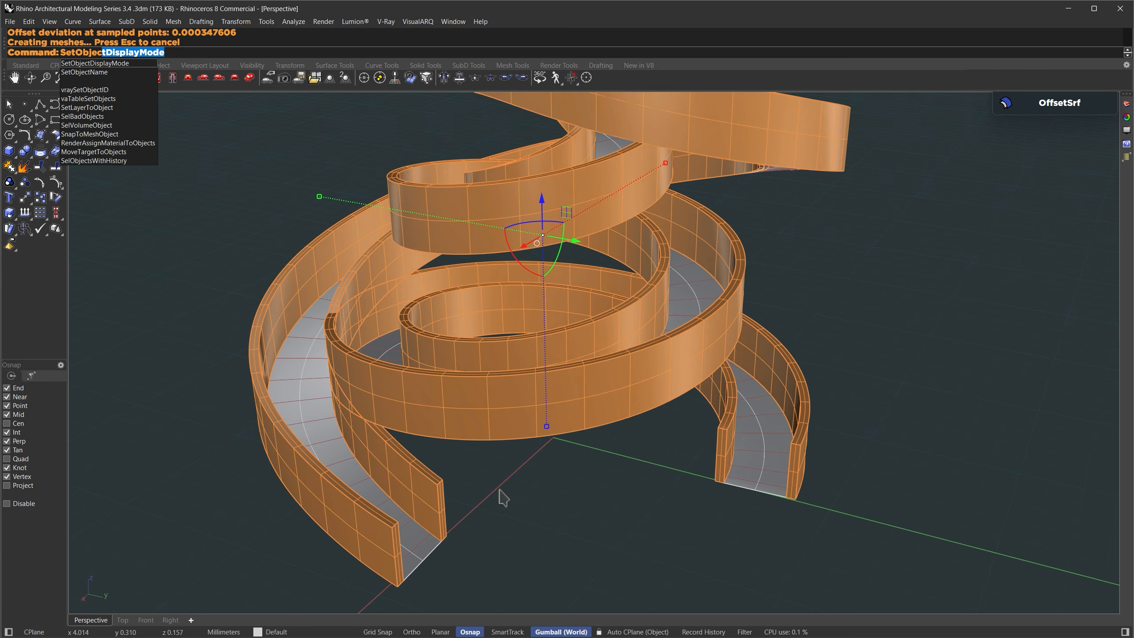
pyautogui.press('Return')
pyautogui.click(229, 53)
pyautogui.click(250, 53)
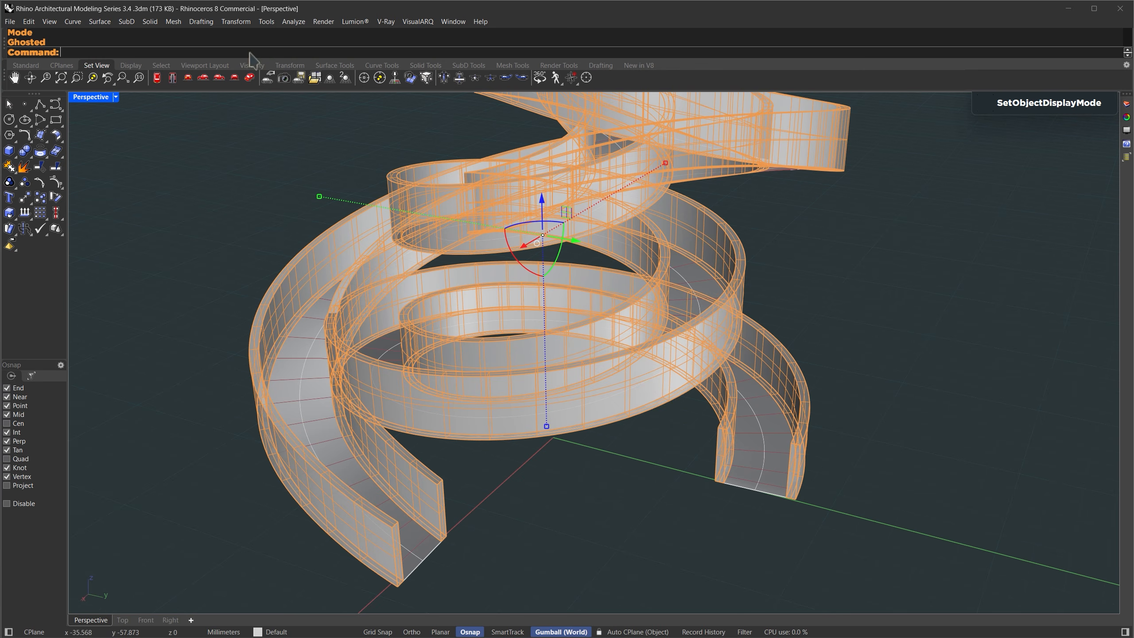
pyautogui.press('Escape')
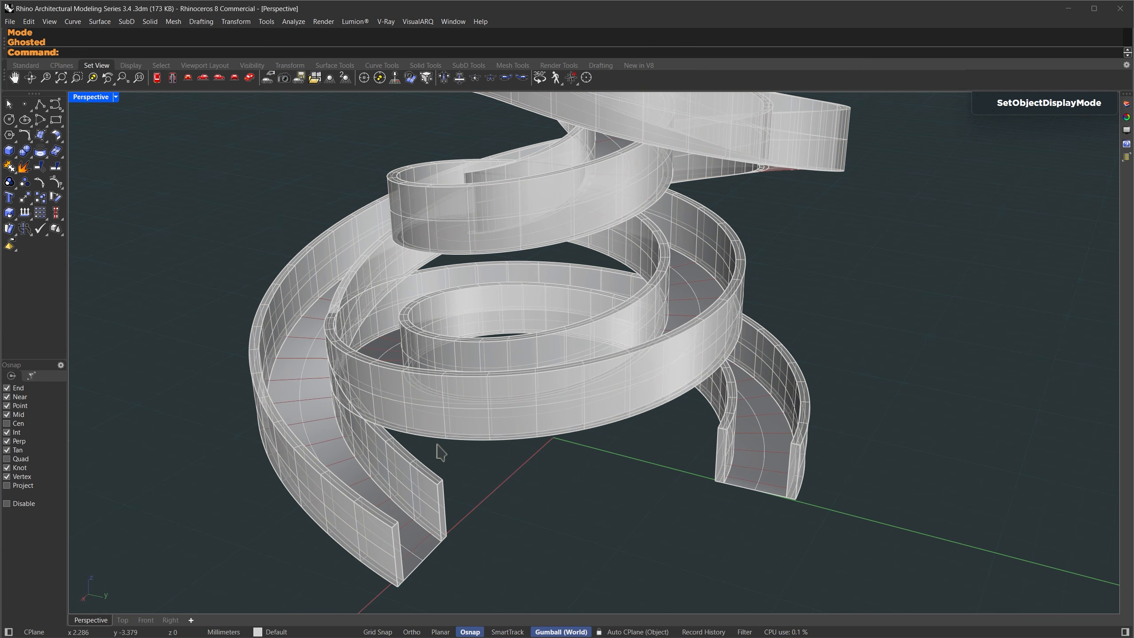
# Set the perspective view's display mode to Black and inspect the walled ramps from several angles.
pyautogui.scroll(-2, 501, 472)
pyautogui.scroll(1, 508, 467)
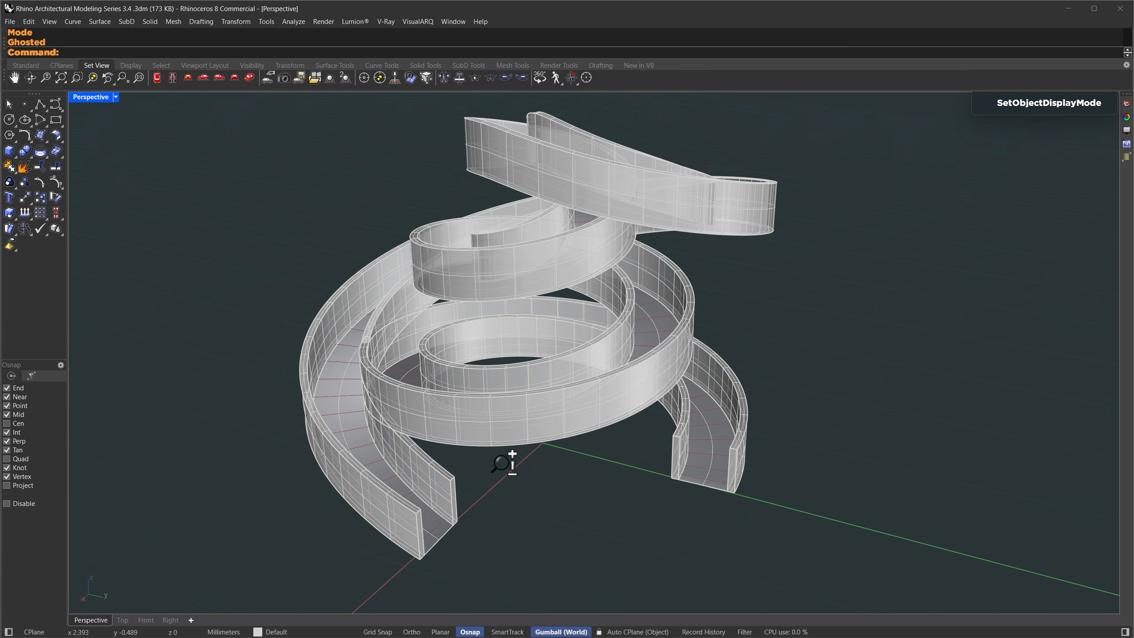
pyautogui.keyDown('shift'); pyautogui.moveTo(509, 464); pyautogui.dragTo(509, 476, button='right'); pyautogui.keyUp('shift')
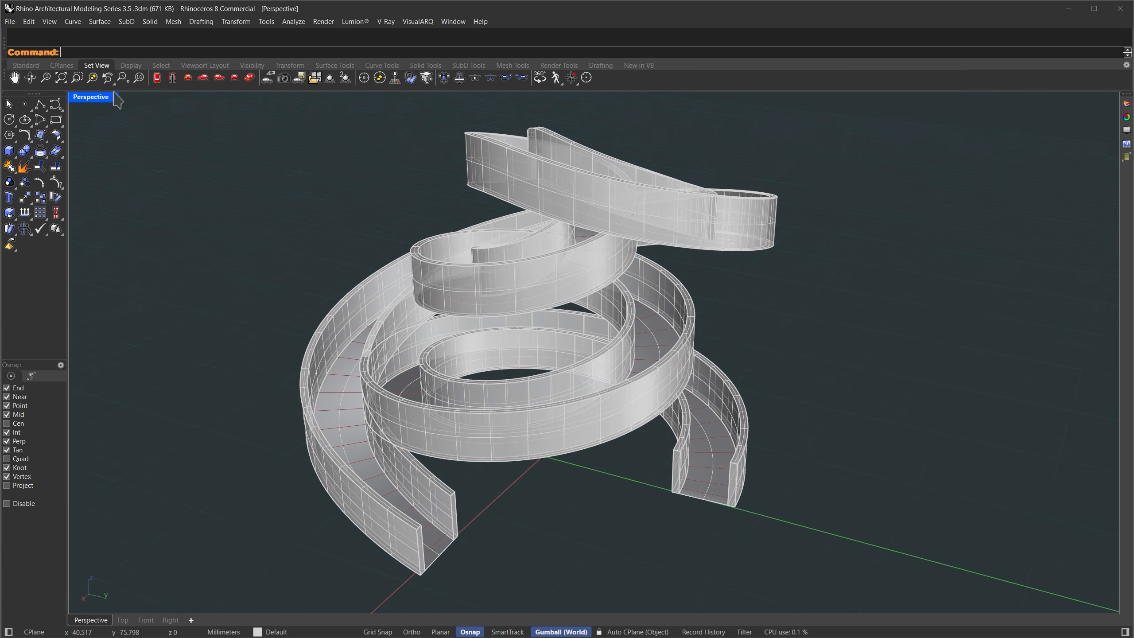
pyautogui.click(115, 96)
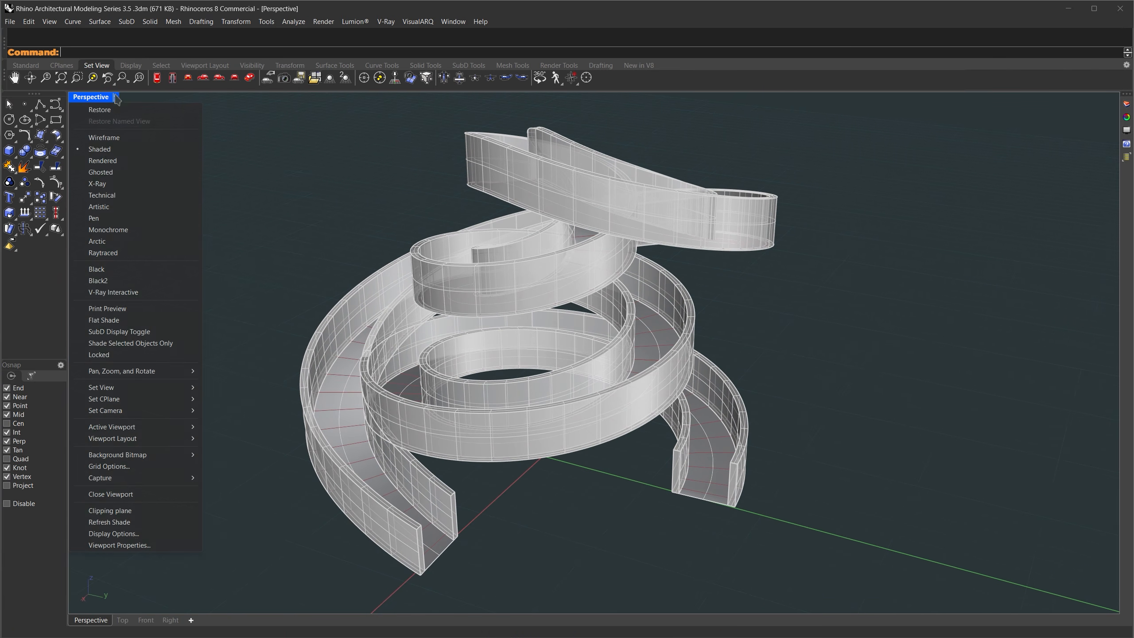
pyautogui.click(96, 269)
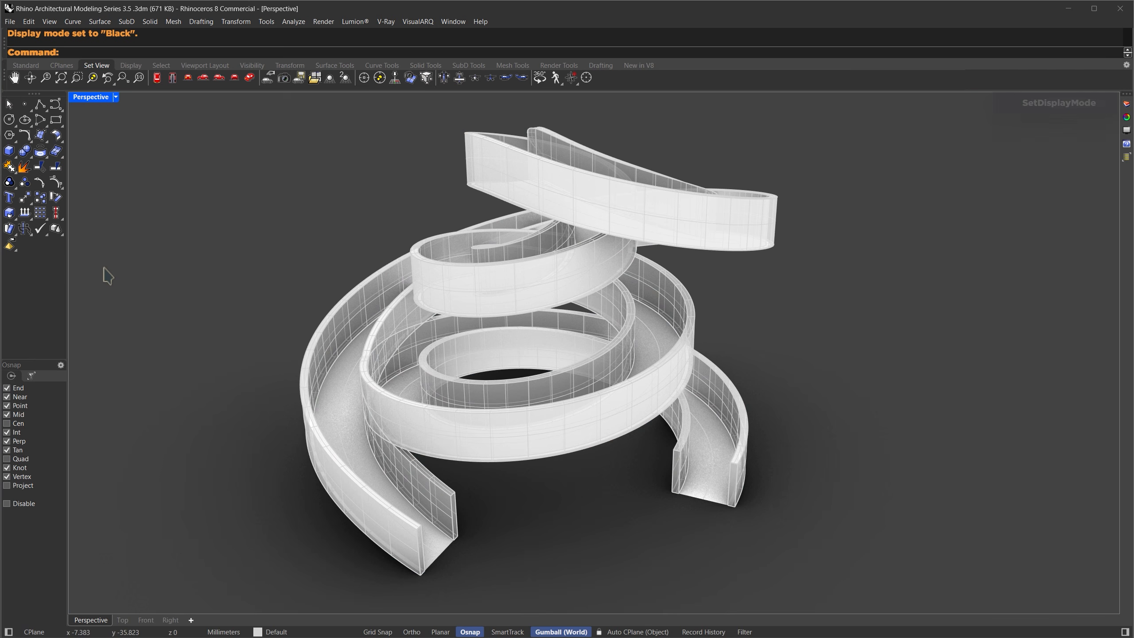
pyautogui.moveTo(409, 343); pyautogui.dragTo(580, 321, button='right')
pyautogui.moveTo(360, 291); pyautogui.dragTo(715, 325, button='right')
pyautogui.moveTo(408, 354); pyautogui.dragTo(575, 293, button='right')
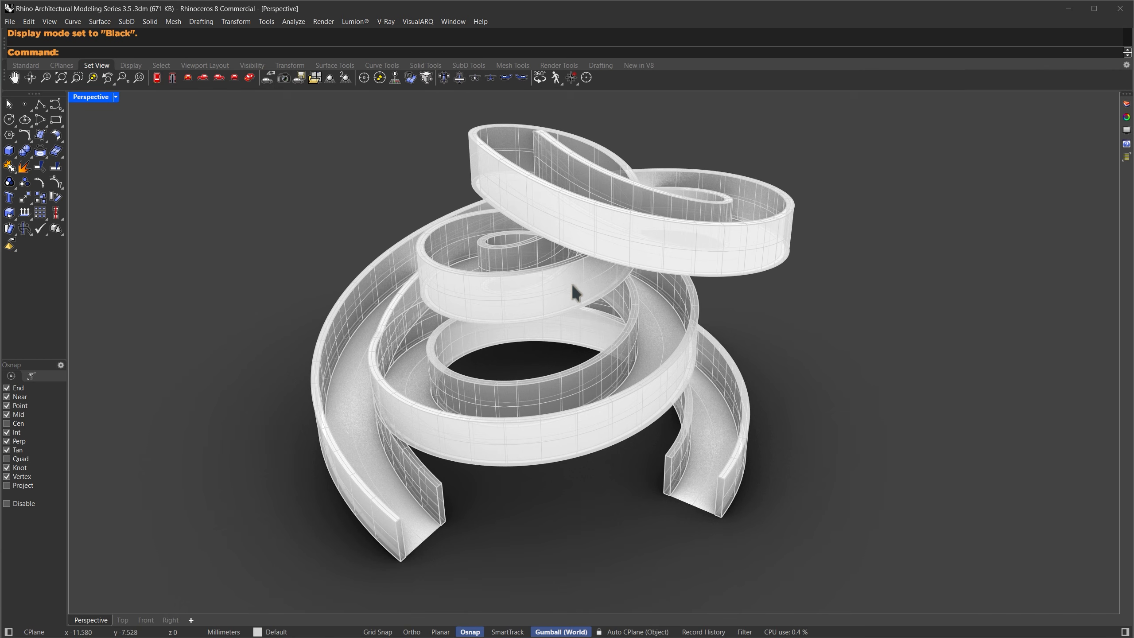
pyautogui.moveTo(425, 329); pyautogui.dragTo(439, 358, button='right')
pyautogui.moveTo(313, 335); pyautogui.dragTo(549, 369, button='right')
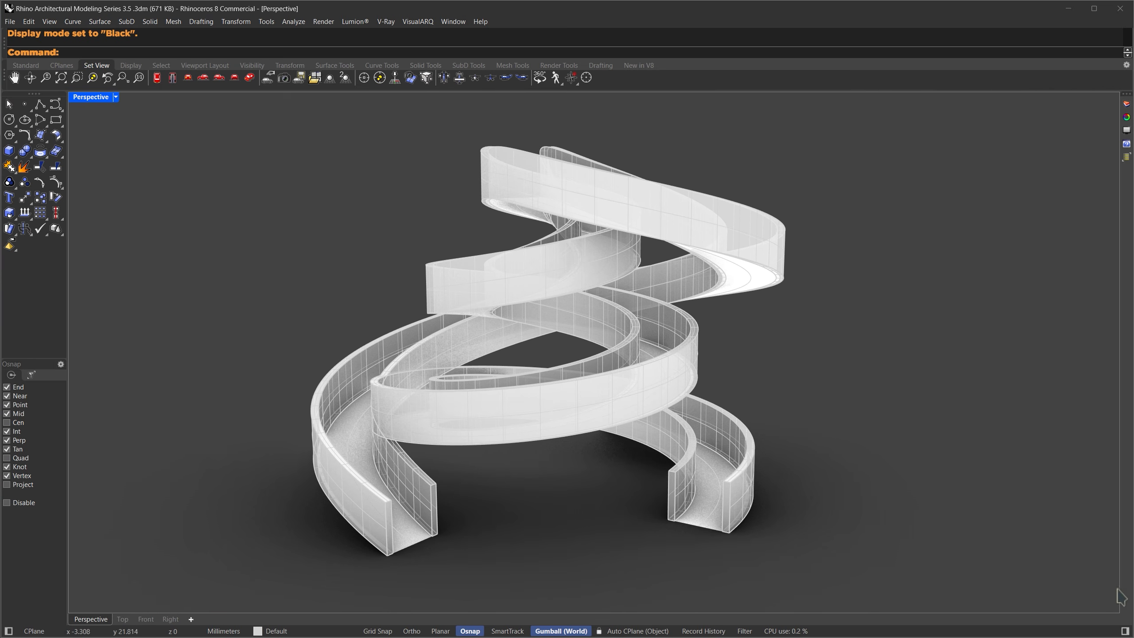
# Show the layer list and create three new layers named Backup, Wall and Ramp.
pyautogui.click(1126, 630)
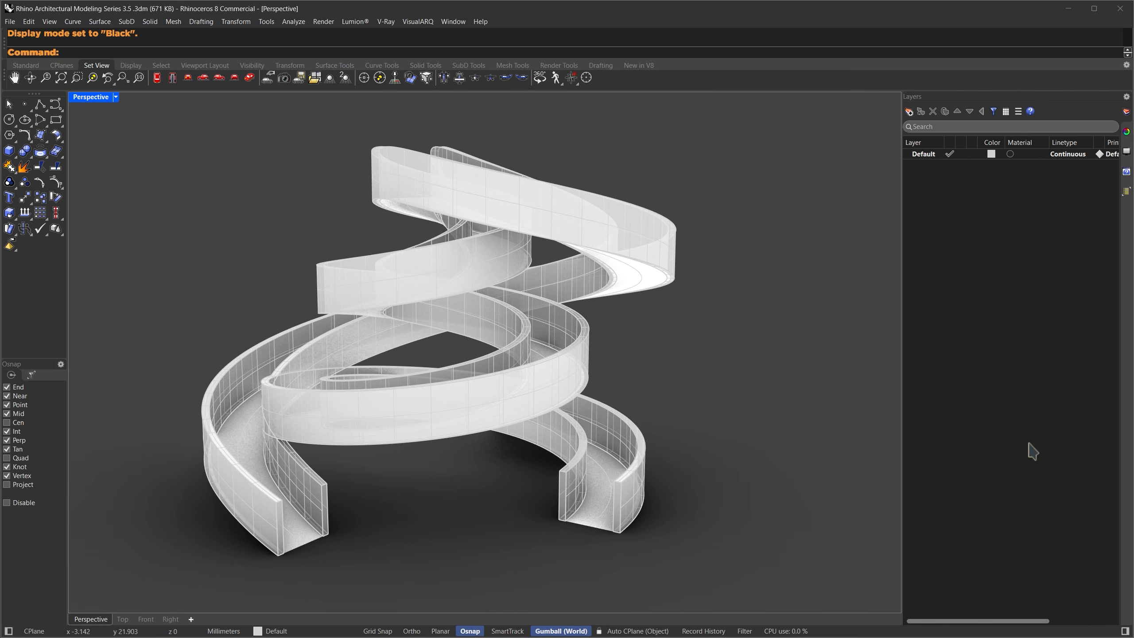
pyautogui.click(919, 155)
pyautogui.click(909, 112)
pyautogui.write('Backup')
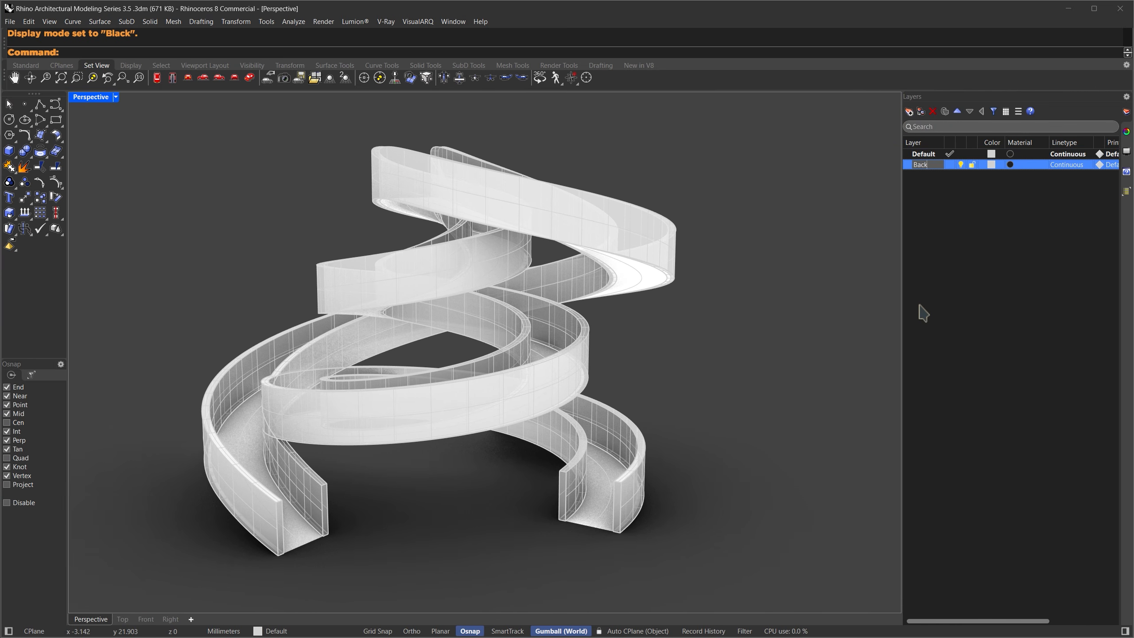
pyautogui.press('Return')
pyautogui.click(910, 114)
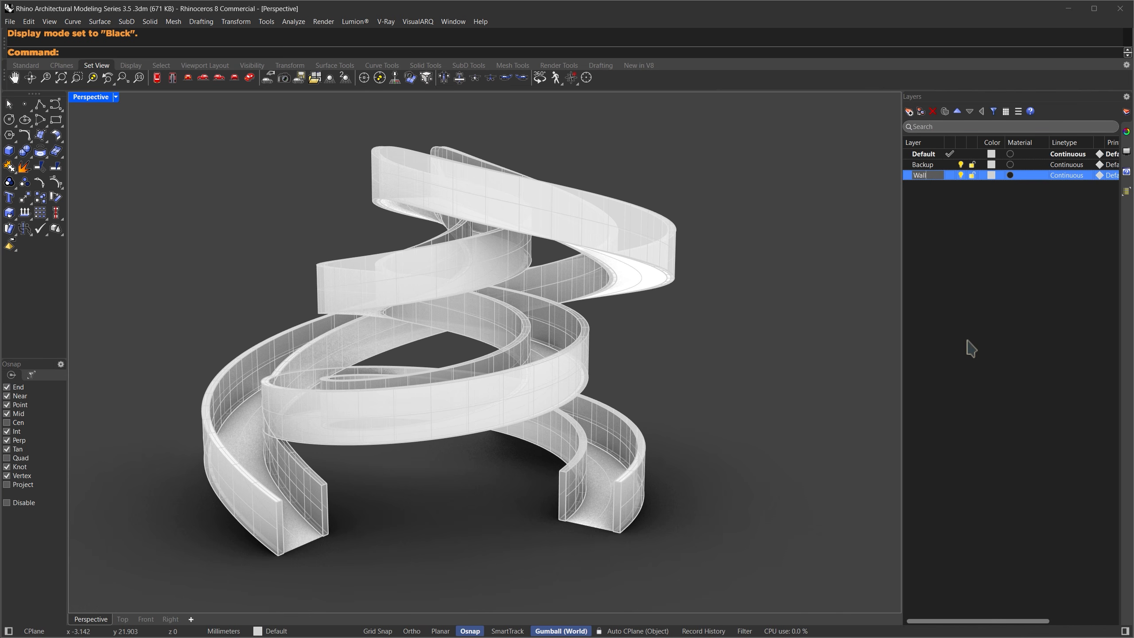
pyautogui.click(909, 112)
pyautogui.write('Ram')
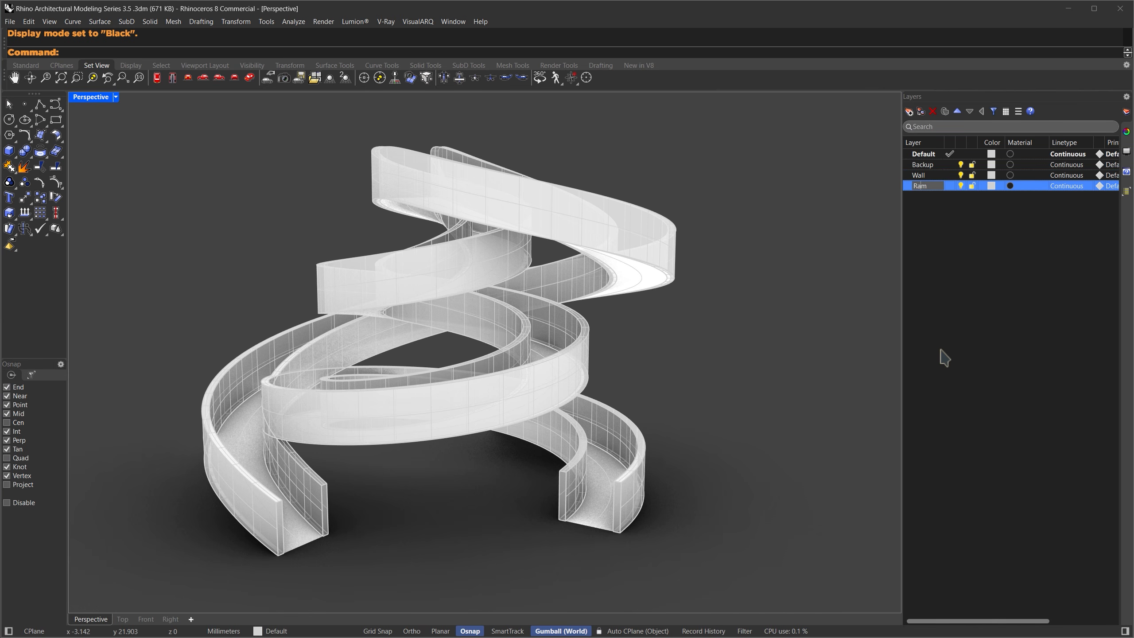
pyautogui.write('p')
pyautogui.press('Return')
# Add two sublayers named Sub_D and Curve under the Ramp layer.
pyautogui.hotkey('ctrl', 'shift', 'n')
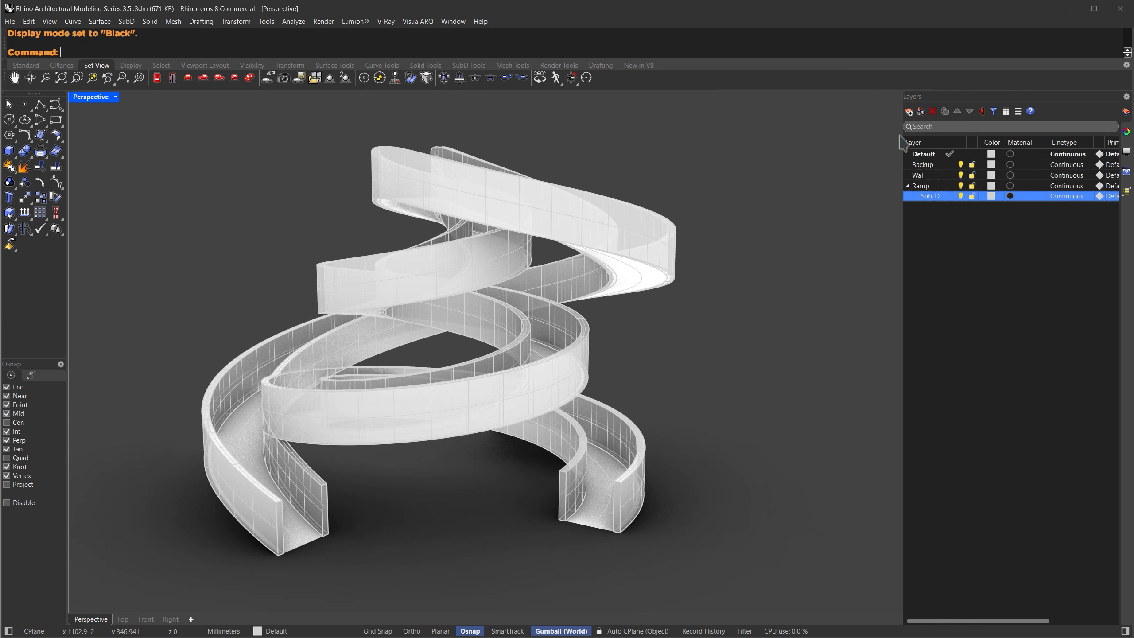
pyautogui.click(909, 111)
pyautogui.write('Curve')
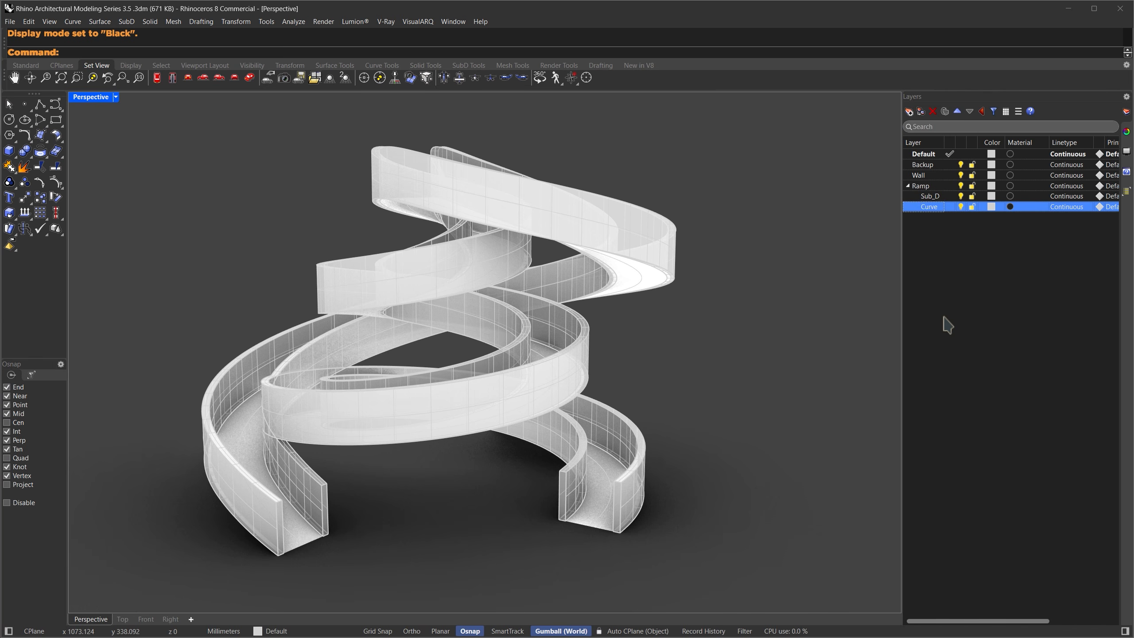
# Create three more top-level layers named CurtainPanel, Glass and Stairs below the Ramp group.
pyautogui.click(921, 186)
pyautogui.click(909, 112)
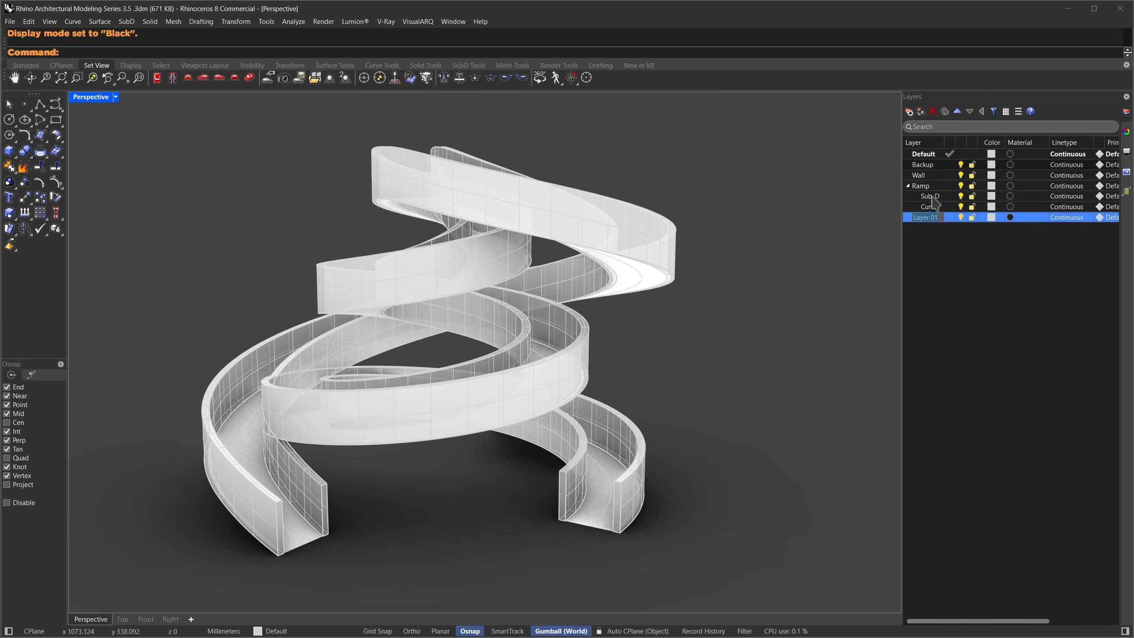
pyautogui.write('CurtainPanle')
pyautogui.press('Return')
pyautogui.hotkey('ctrl', 'n')
pyautogui.write('Gla')
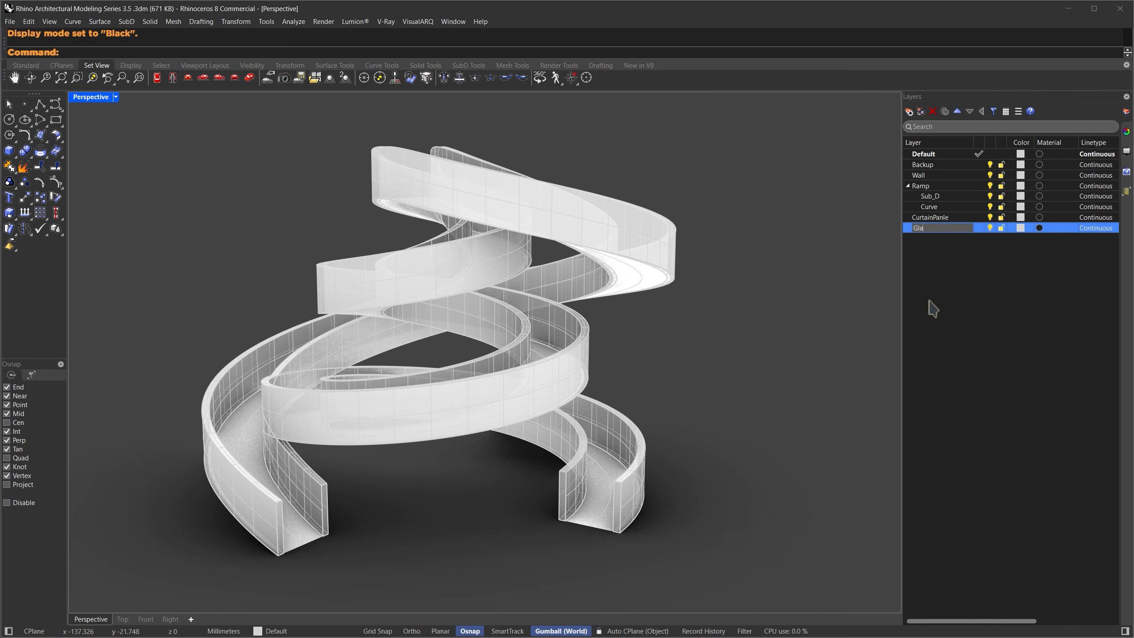
pyautogui.write('ss')
pyautogui.press('Return')
pyautogui.click(909, 111)
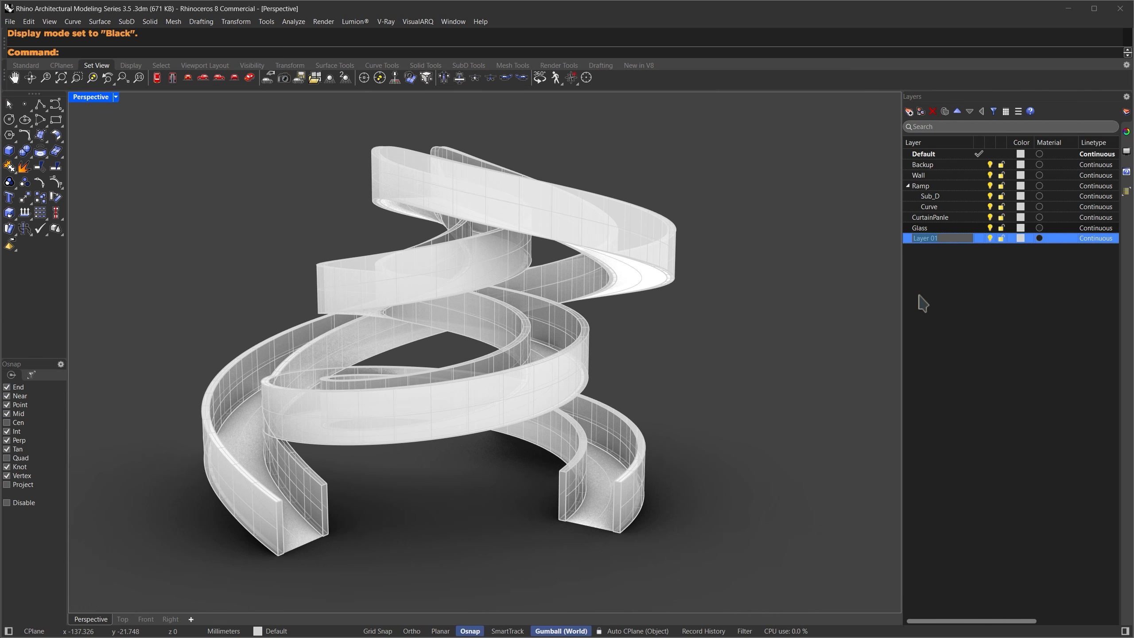
pyautogui.press('Return')
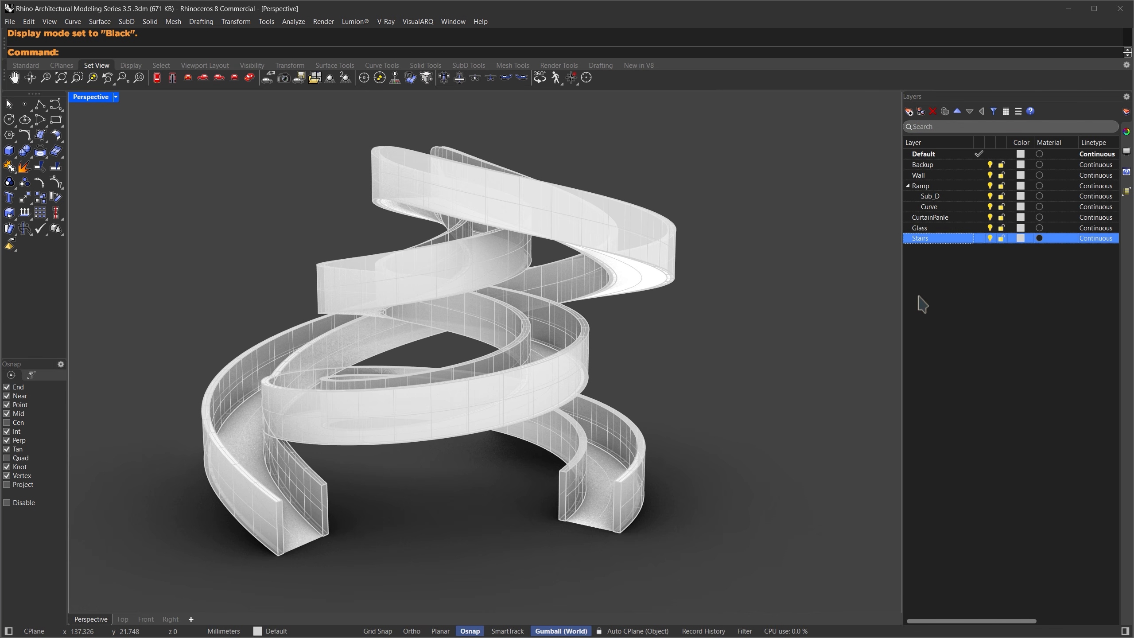
# Add two sublayers named StairBlock and StairTop under the Stairs layer.
pyautogui.click(921, 112)
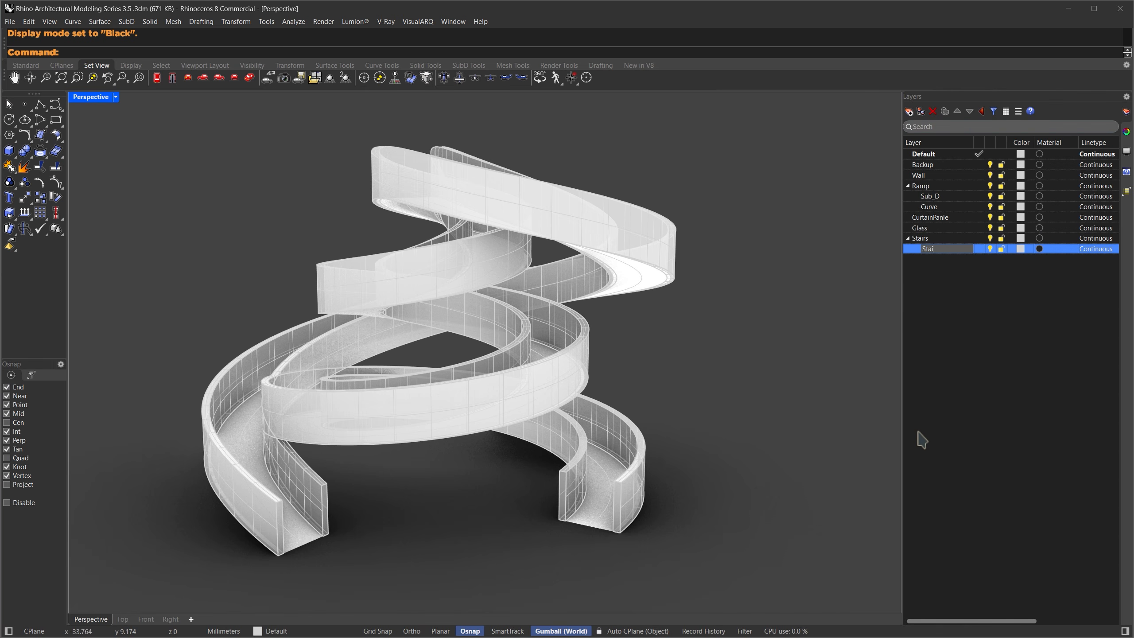
pyautogui.write('StairBlock')
pyautogui.press('Return')
pyautogui.click(909, 112)
pyautogui.write('StairTop')
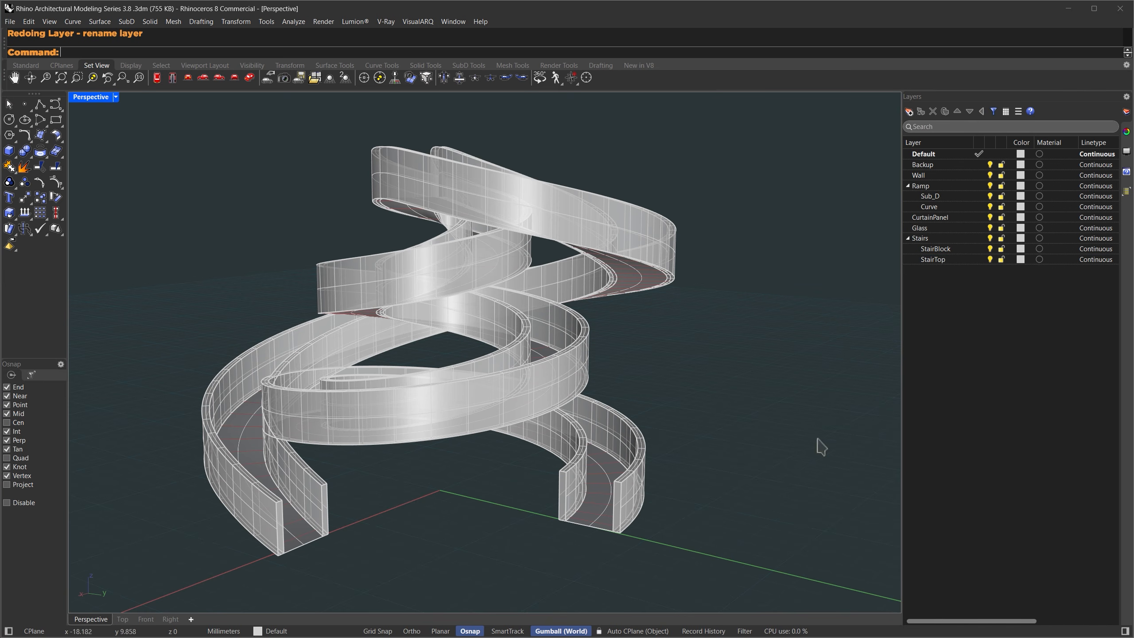
# Move the SubD ramp surface to the Sub_D layer and turn that layer off.
pyautogui.click(301, 529)
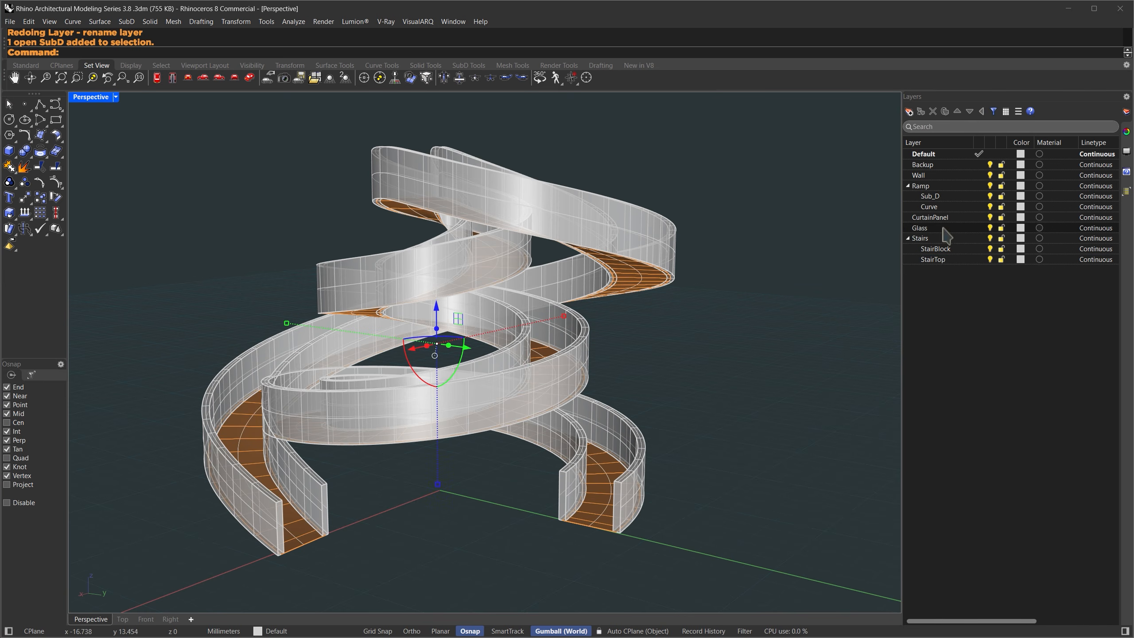
pyautogui.click(933, 197)
pyautogui.click(947, 112)
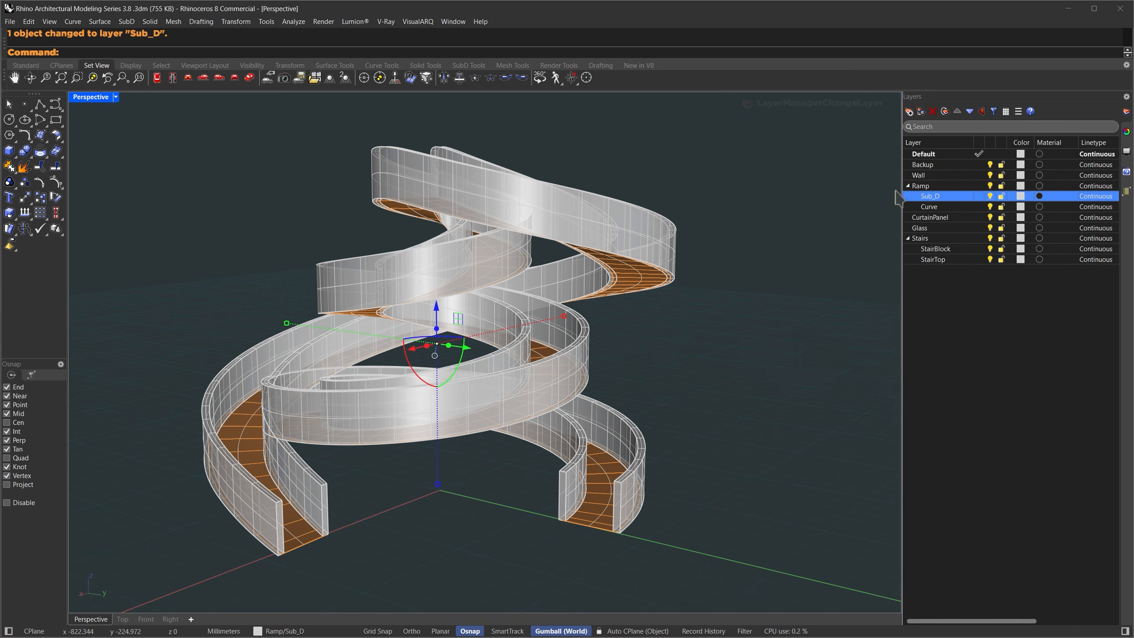
pyautogui.click(990, 196)
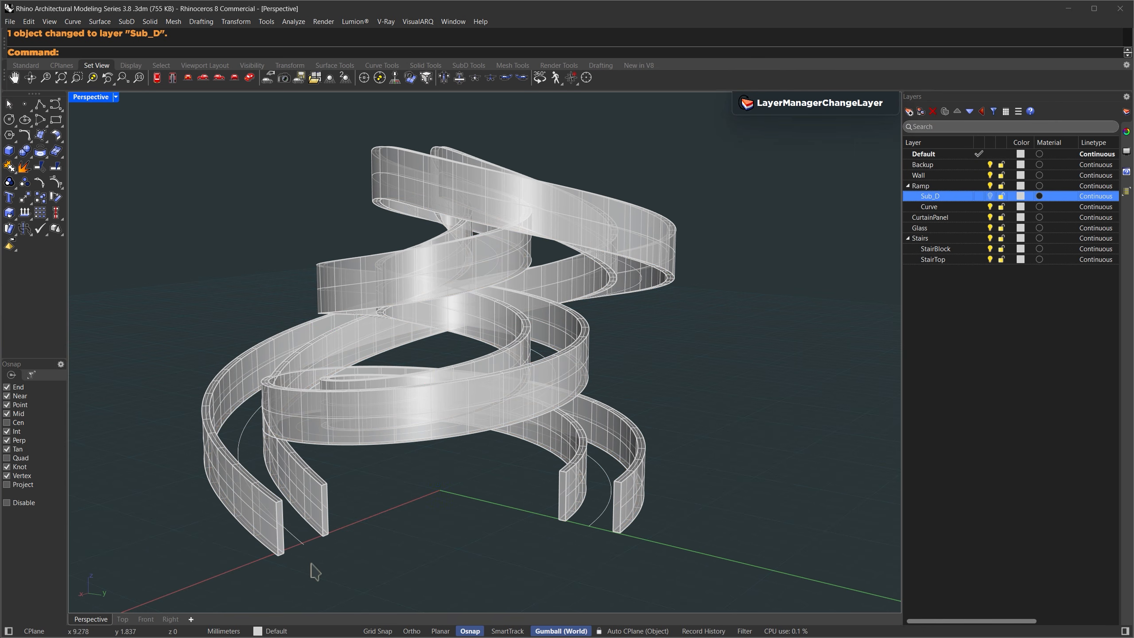
# Select all curves in the model, move them to the Curve layer and turn that layer off.
pyautogui.write('SelCrv')
pyautogui.press('Return')
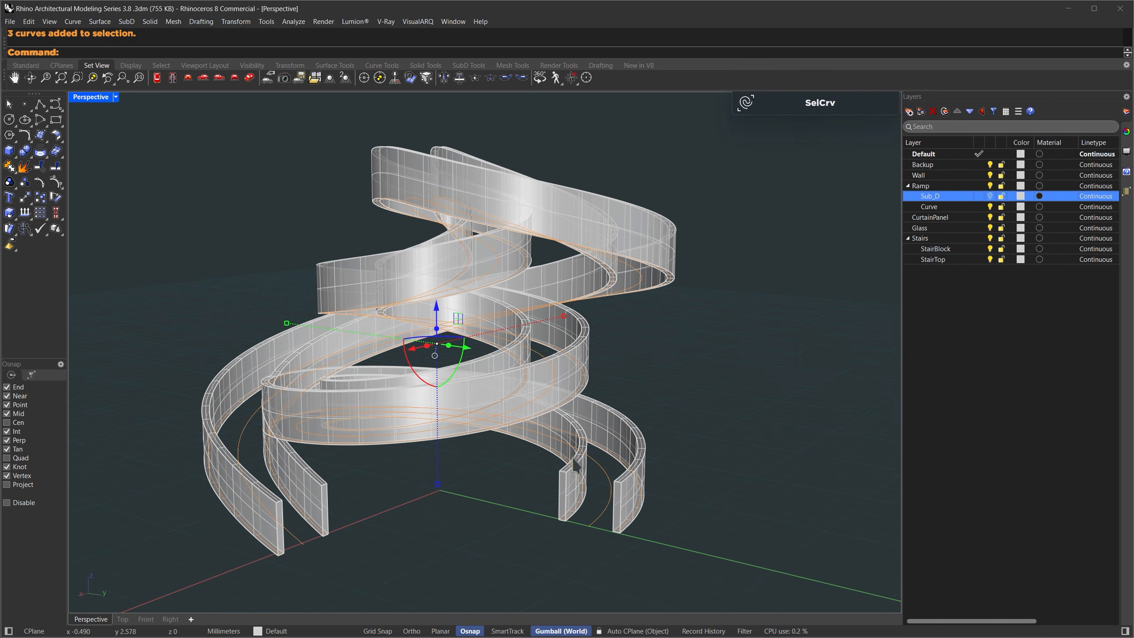
pyautogui.click(937, 207)
pyautogui.click(945, 111)
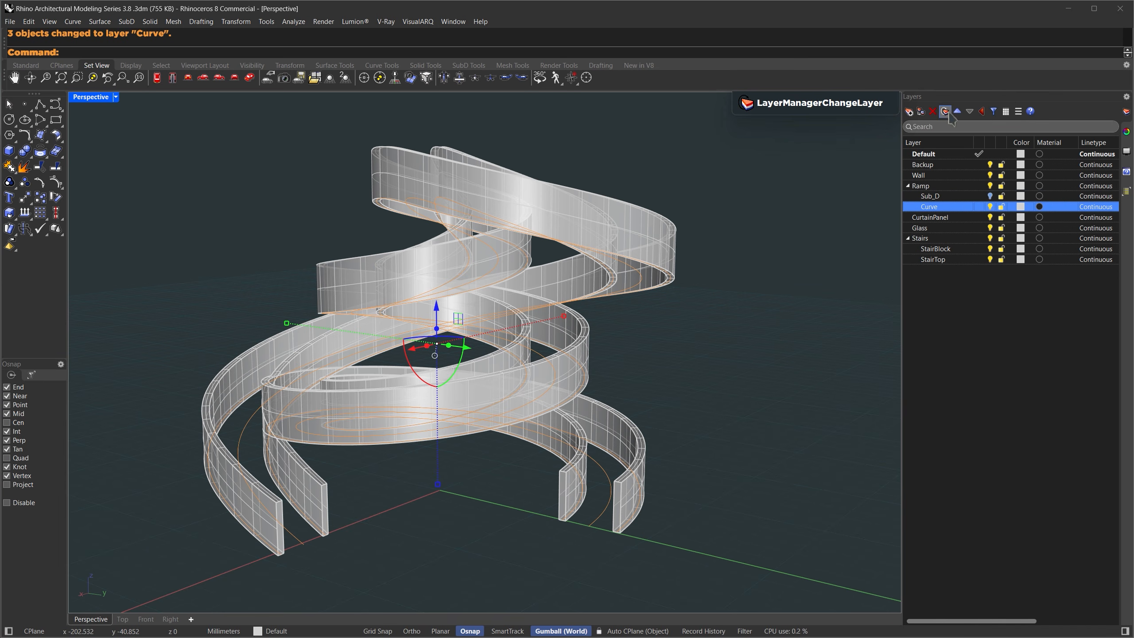
pyautogui.click(990, 207)
# Move both thickened side walls to the Wall layer and toggle that layer's visibility to check the assignment.
pyautogui.moveTo(614, 558); pyautogui.dragTo(541, 515)
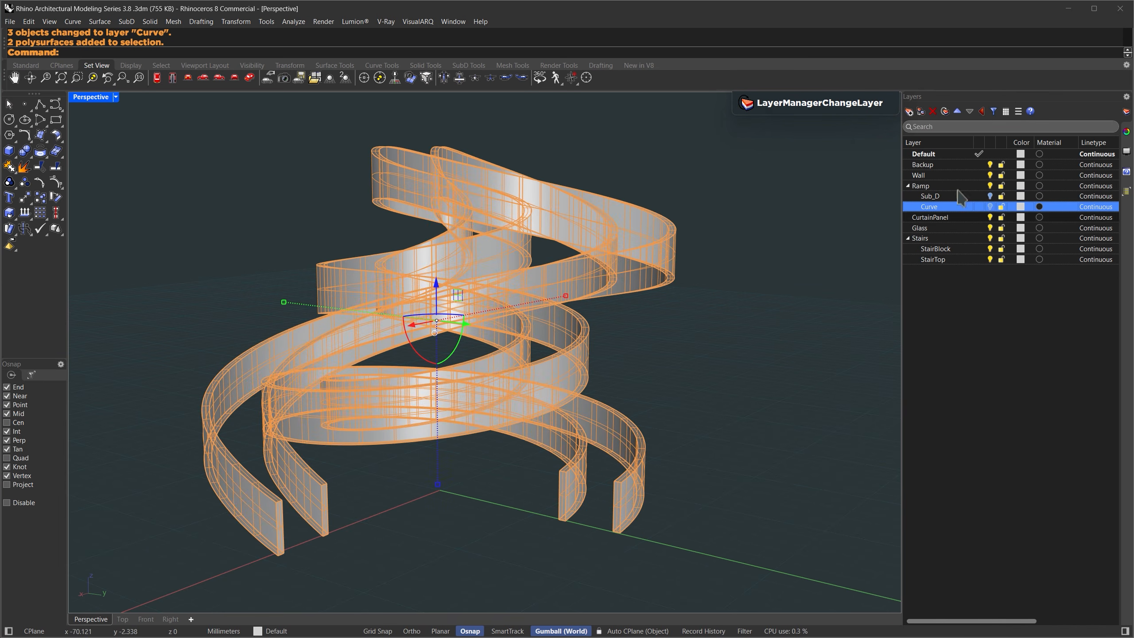
pyautogui.click(952, 176)
pyautogui.click(945, 112)
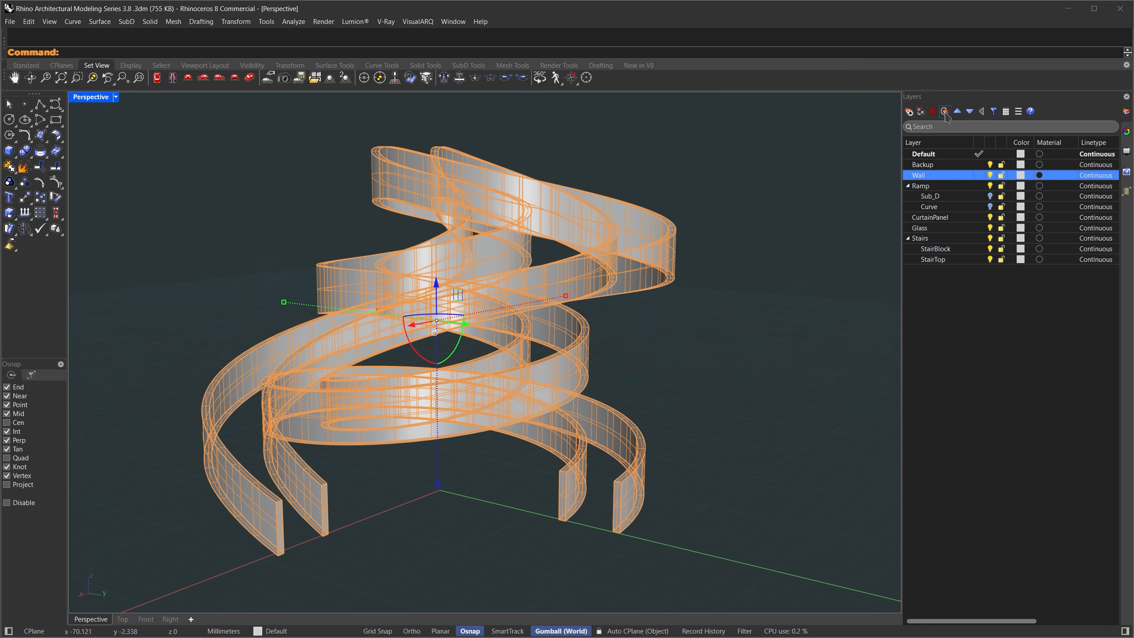
pyautogui.click(989, 175)
pyautogui.click(989, 175)
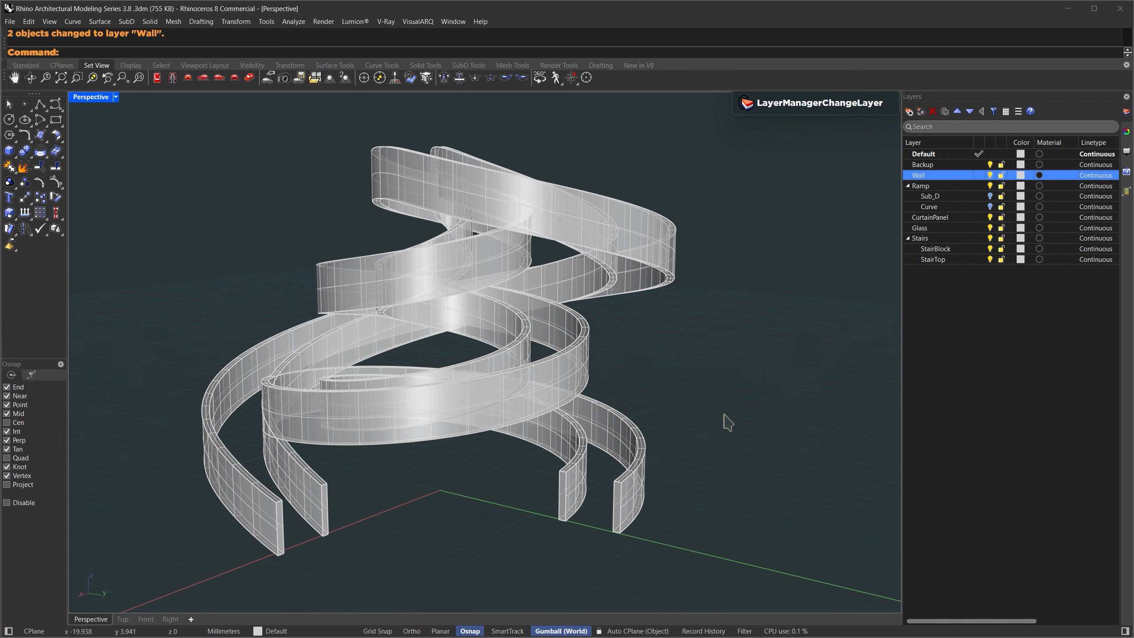
# Extract the lengthwise isocurve along the middle of the inner wall's top face with ExtractIsocurve.
pyautogui.write('ExtractIsocurve')
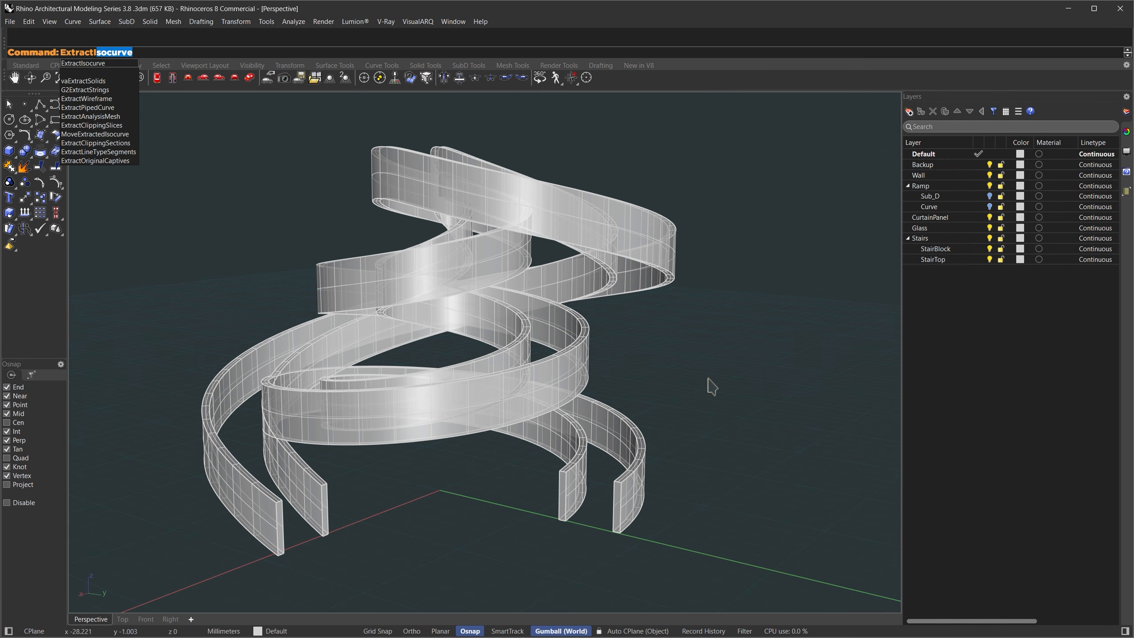
pyautogui.press('Return')
pyautogui.moveTo(634, 393); pyautogui.dragTo(638, 431, button='right')
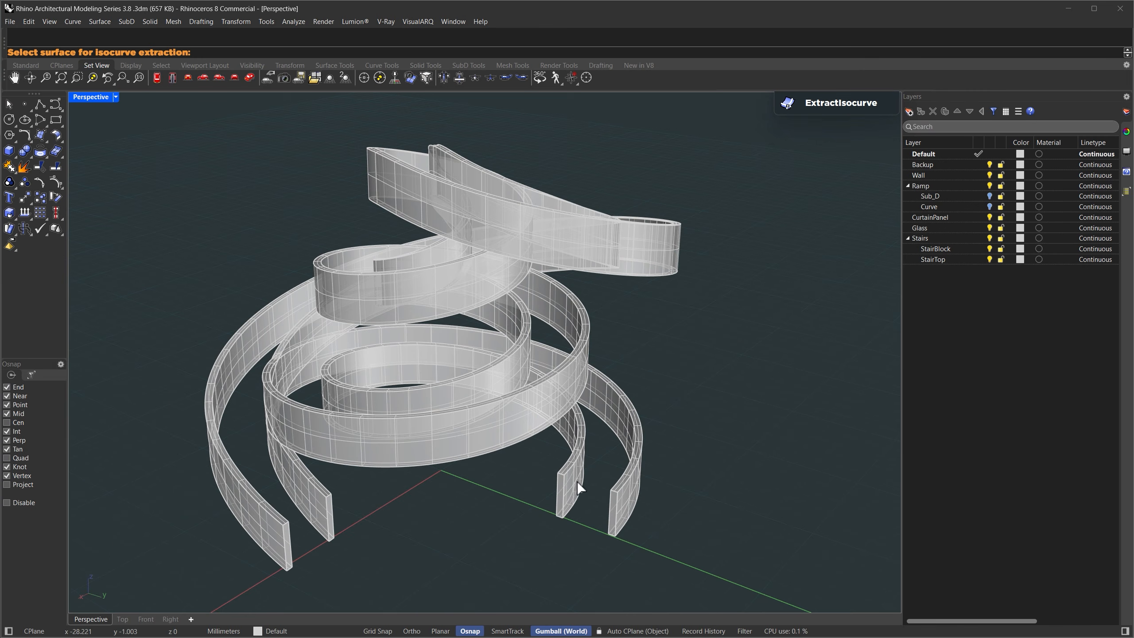
pyautogui.scroll(10, 578, 482)
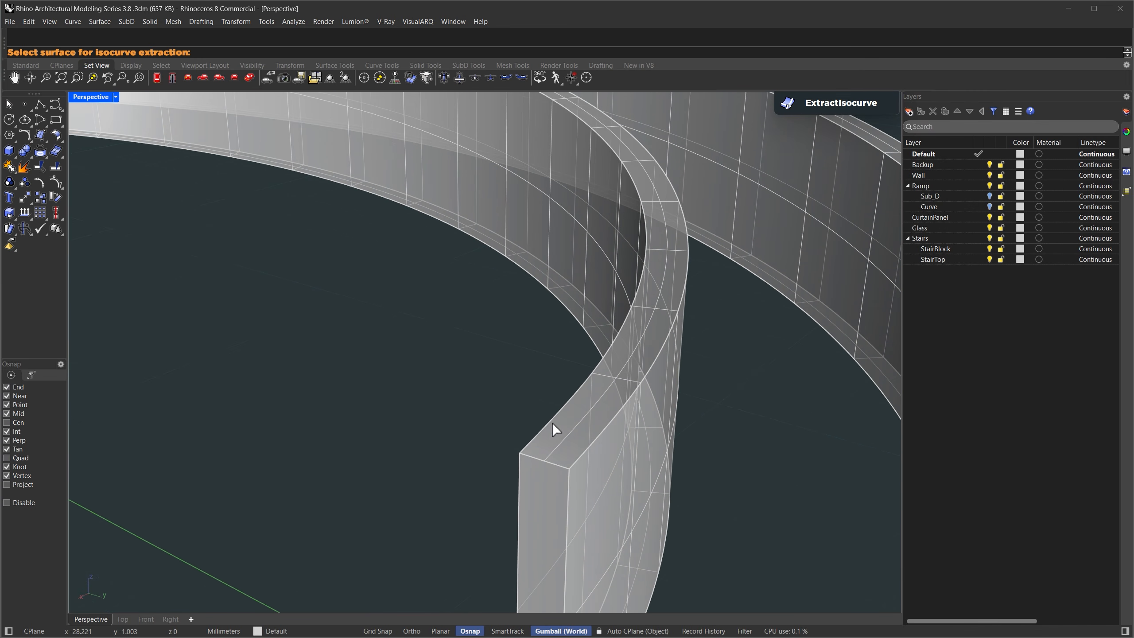
pyautogui.click(554, 425)
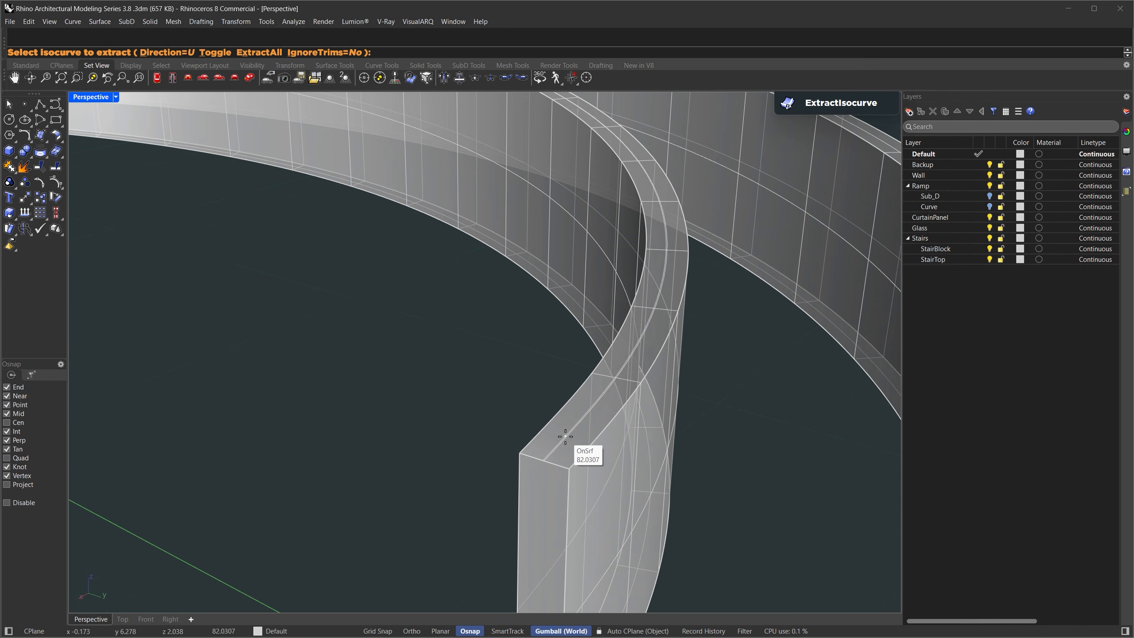
pyautogui.click(547, 460)
pyautogui.press('Return')
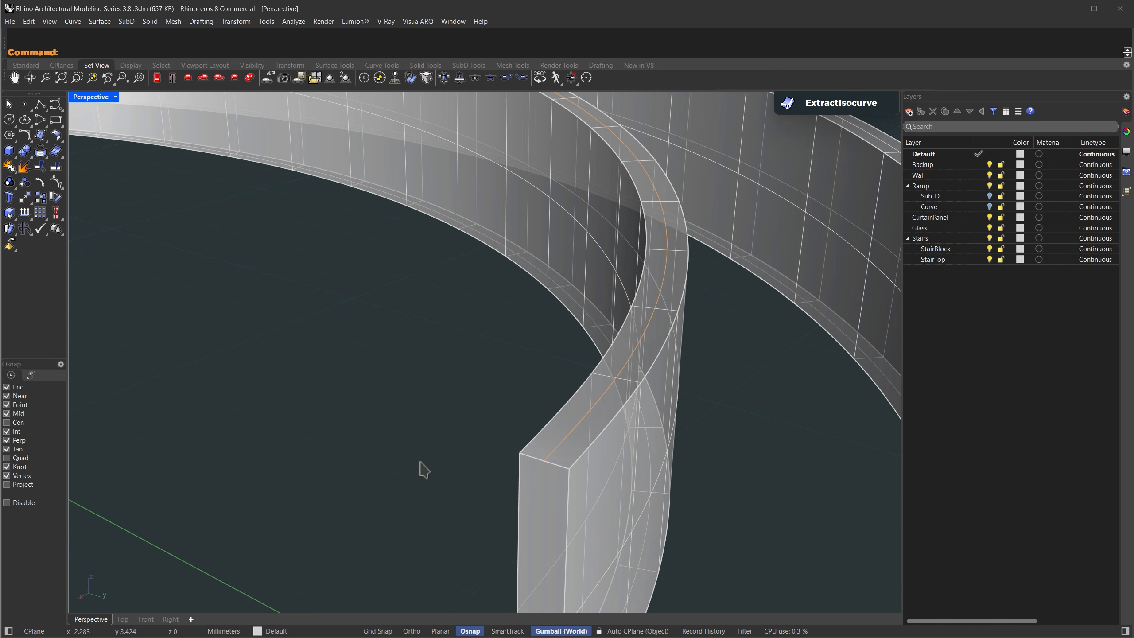
# Shorten the extracted curve with SubCrv and Copy=No, keeping it from its lower end up to the knot near the wall's upper end.
pyautogui.write('SubCrv')
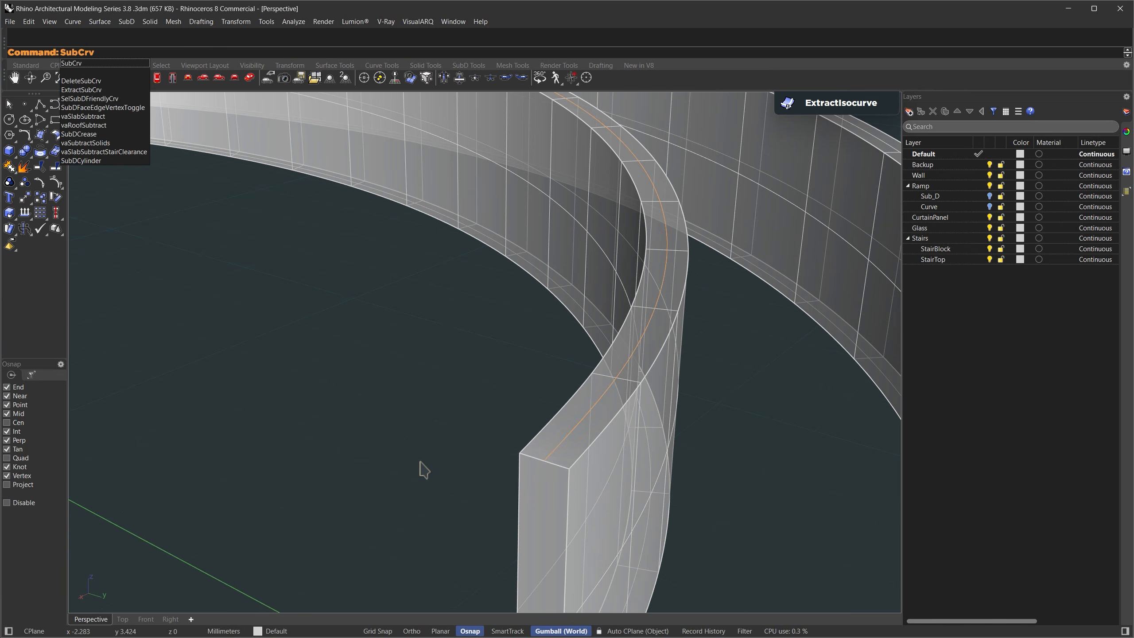
pyautogui.press('Return')
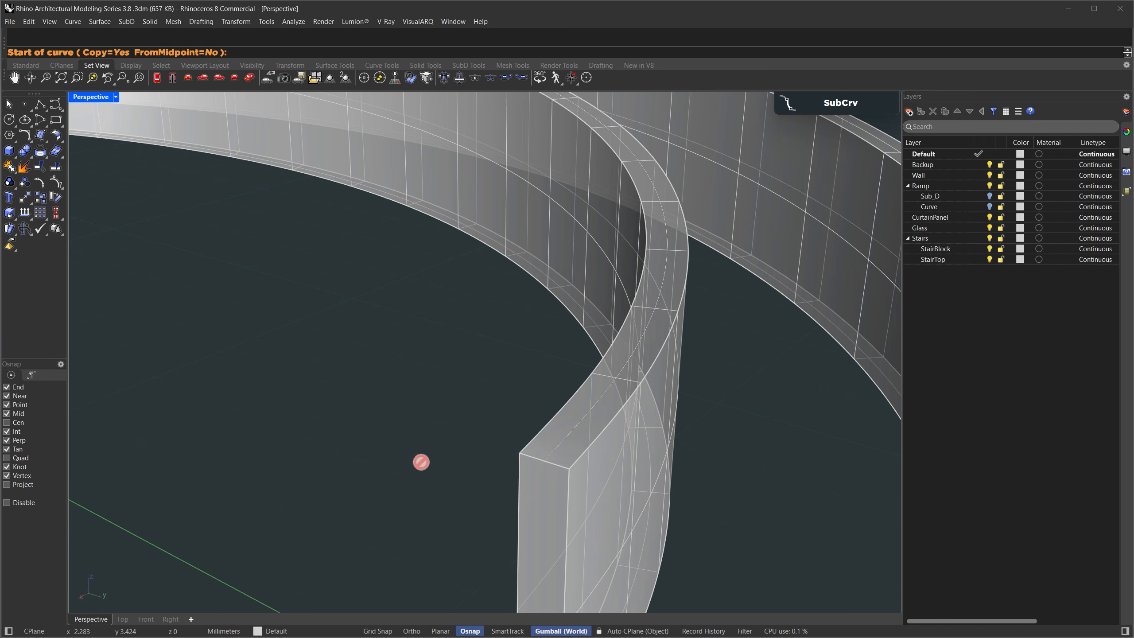
pyautogui.click(112, 53)
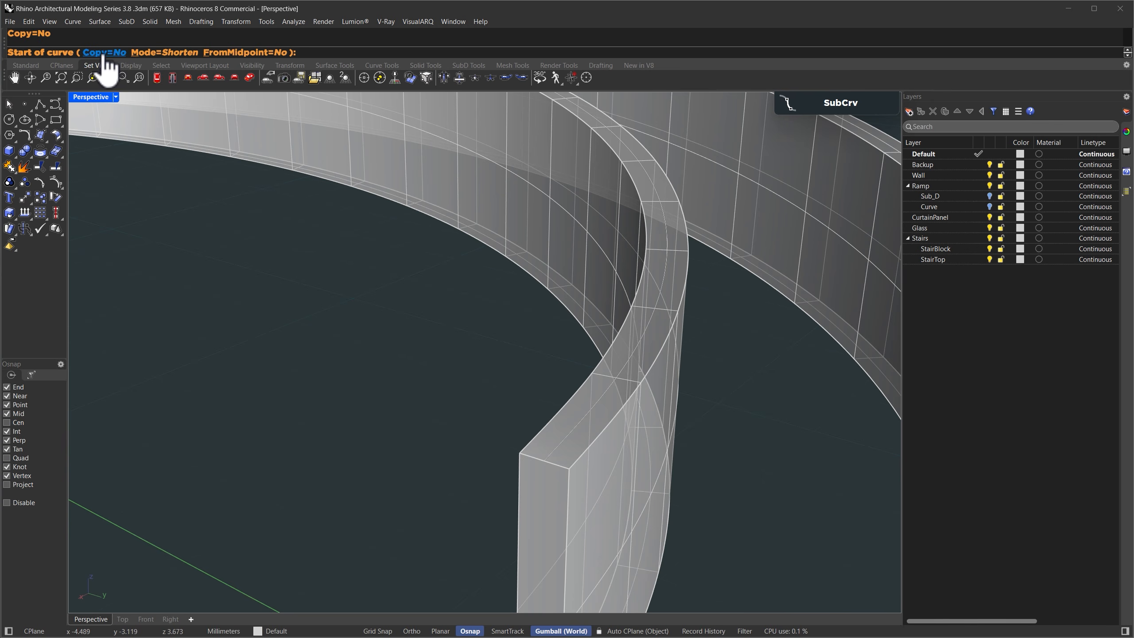
pyautogui.click(546, 465)
pyautogui.scroll(-2, 567, 467)
pyautogui.scroll(-5, 568, 467)
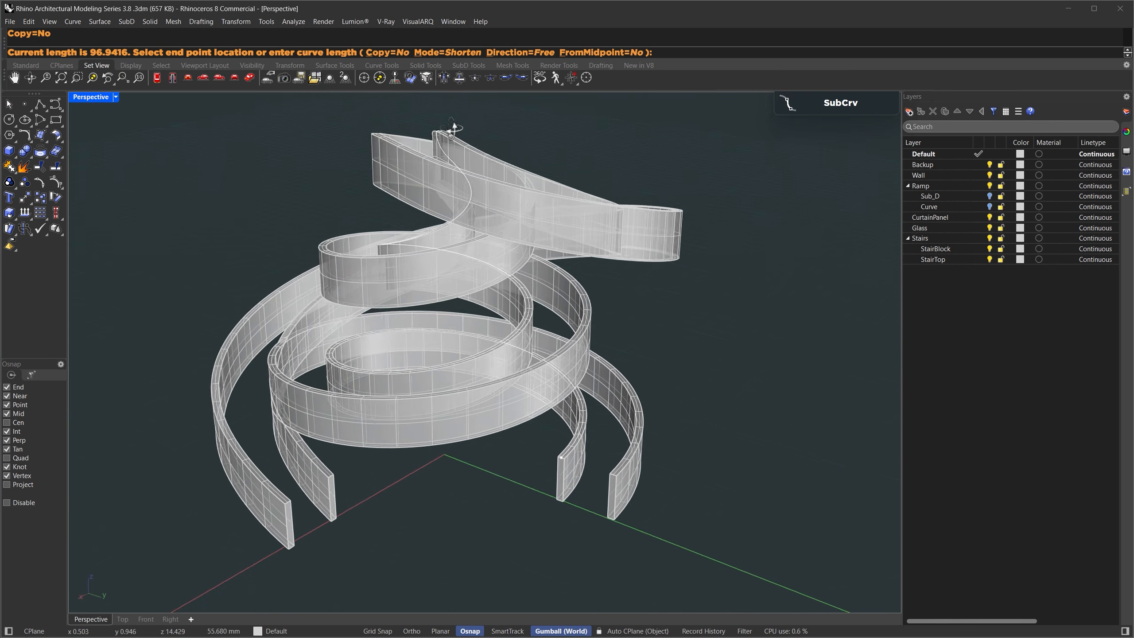
pyautogui.scroll(10, 518, 148)
pyautogui.scroll(2, 474, 320)
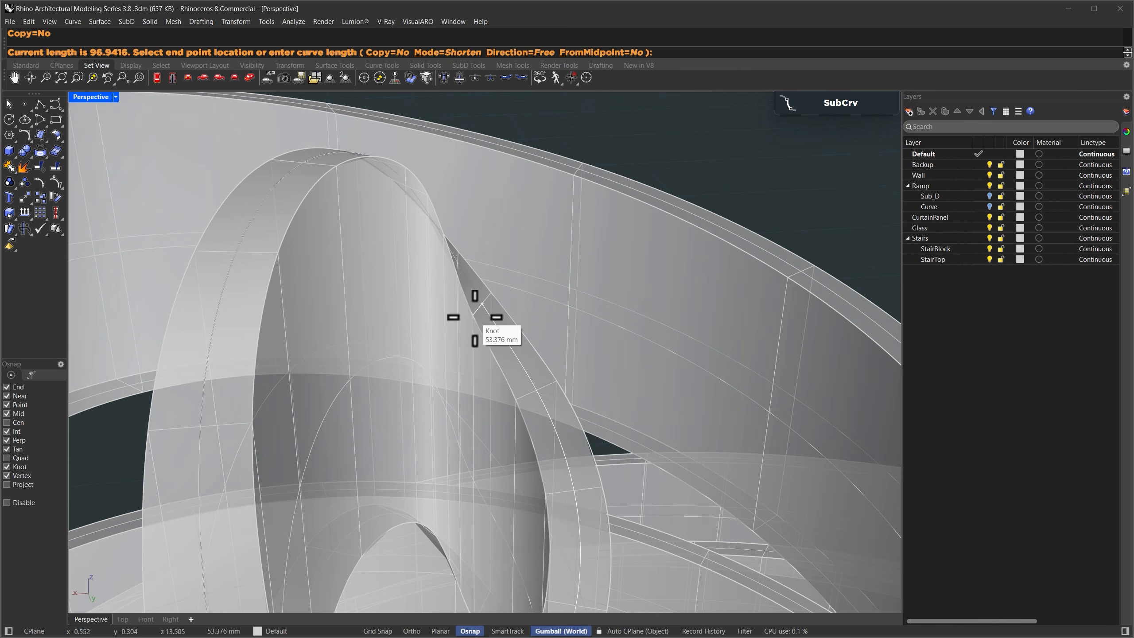
pyautogui.click(483, 306)
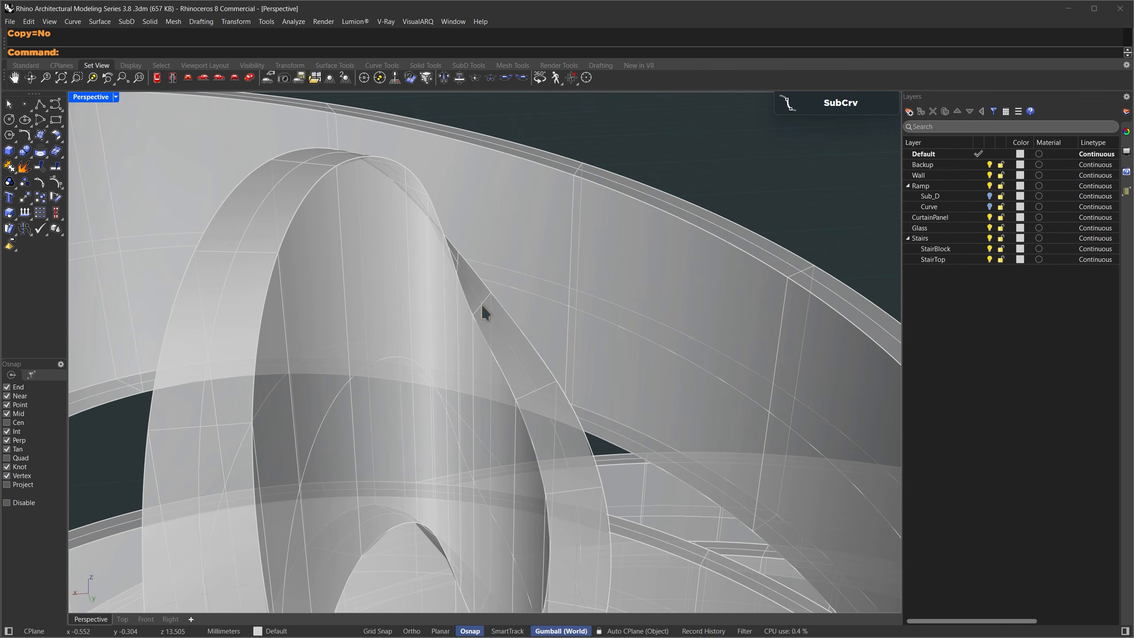
# Lock the two side walls, leaving the shortened curve selectable.
pyautogui.click(530, 373)
pyautogui.keyDown('shift'); pyautogui.click(557, 325); pyautogui.keyUp('shift')
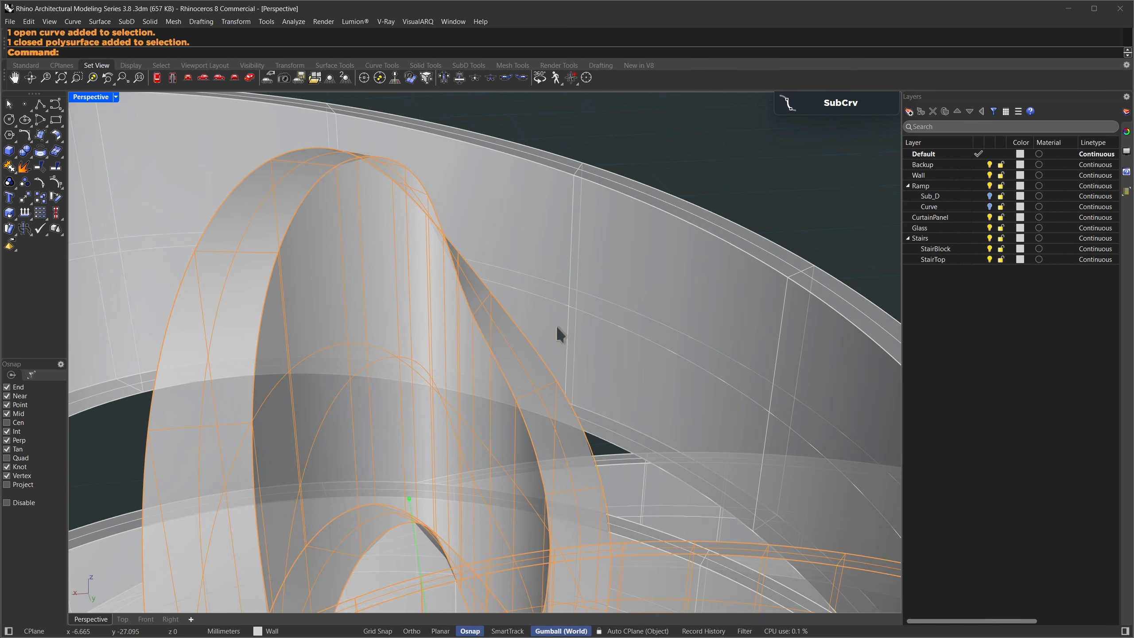
pyautogui.keyDown('shift'); pyautogui.click(589, 273); pyautogui.keyUp('shift')
pyautogui.hotkey('ctrl', 'l')
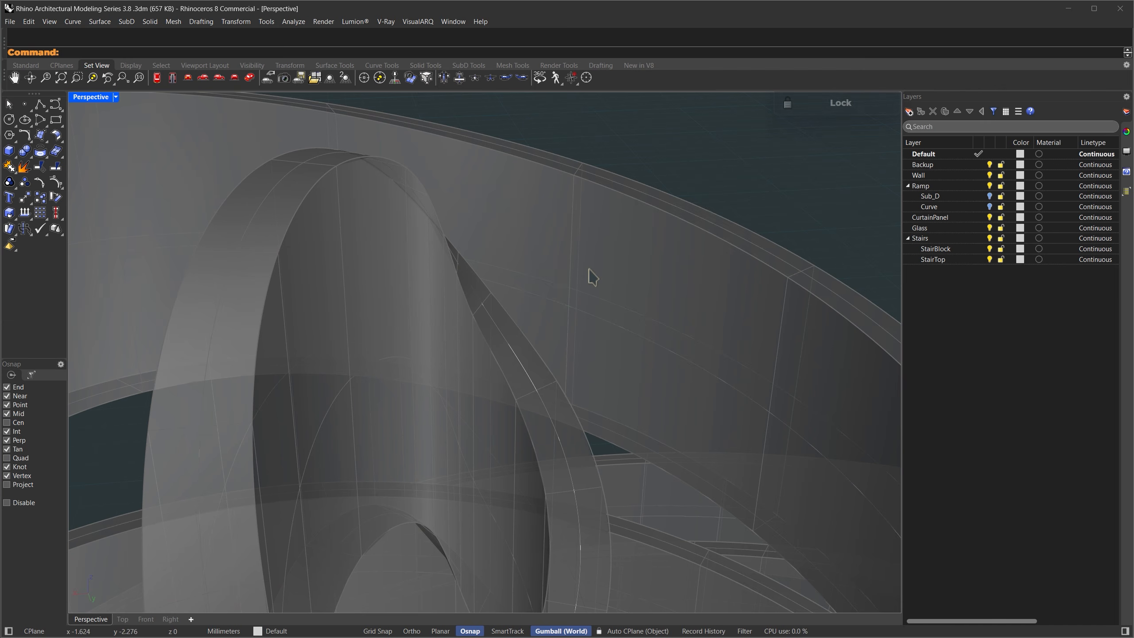
# Rebuild the shortened curve with 45 points and the Make SubD friendly option enabled.
pyautogui.click(526, 376)
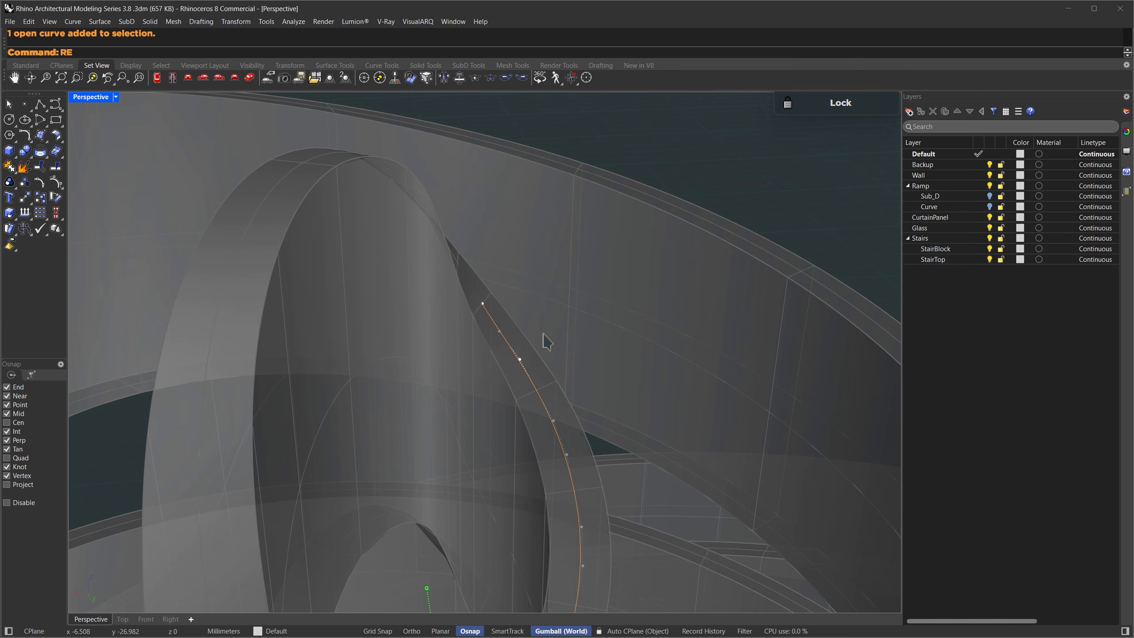
pyautogui.press('Return')
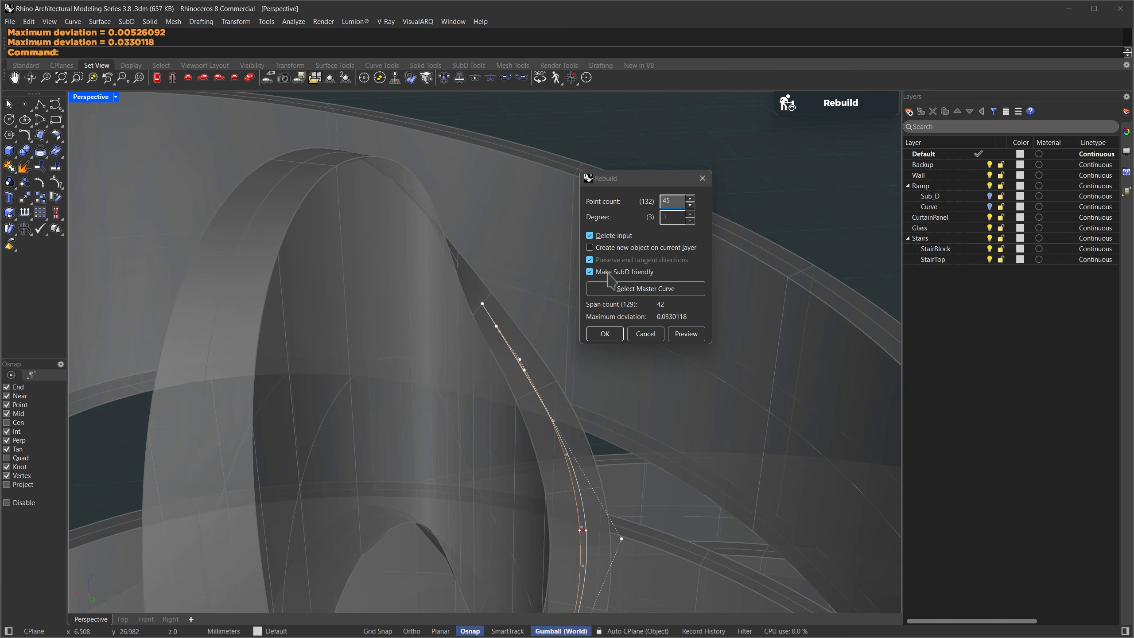
pyautogui.click(606, 333)
# Extrude the rebuilt curve vertically upward with the gumball to form a strip above the inner wall, then deselect it.
pyautogui.scroll(-8, 645, 284)
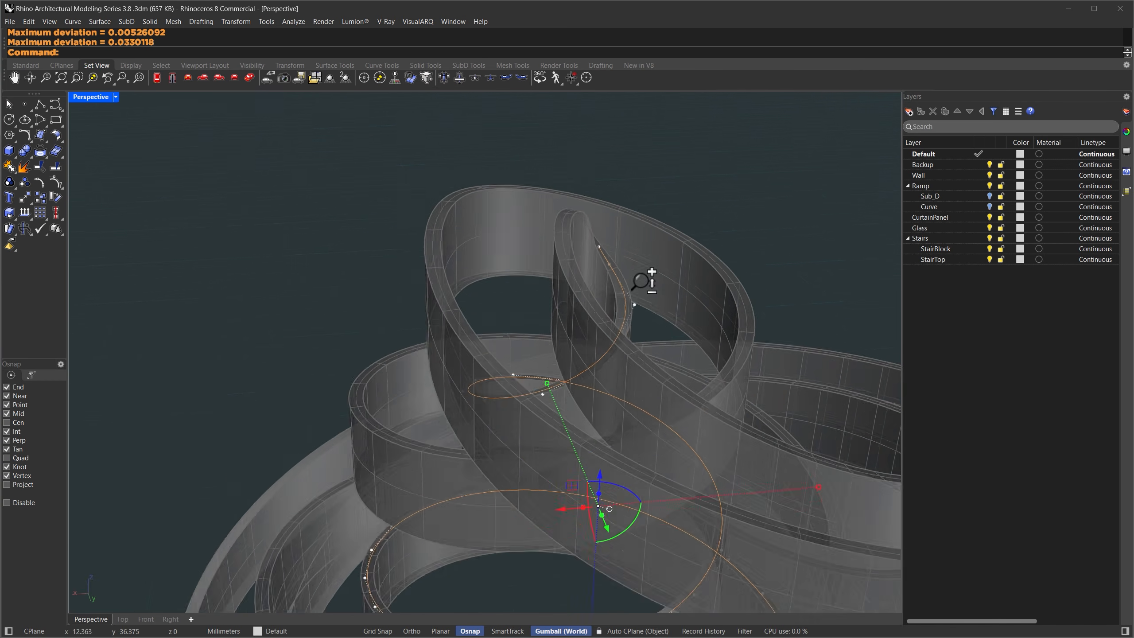
pyautogui.moveTo(635, 331); pyautogui.dragTo(645, 261, button='right')
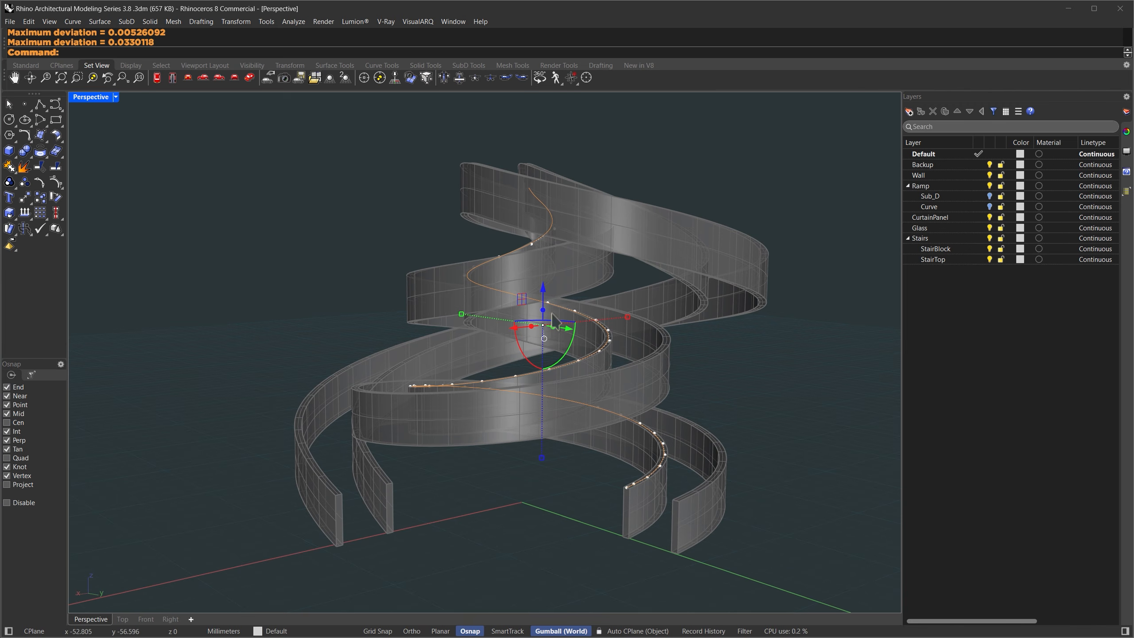
pyautogui.moveTo(543, 297); pyautogui.dragTo(545, 246)
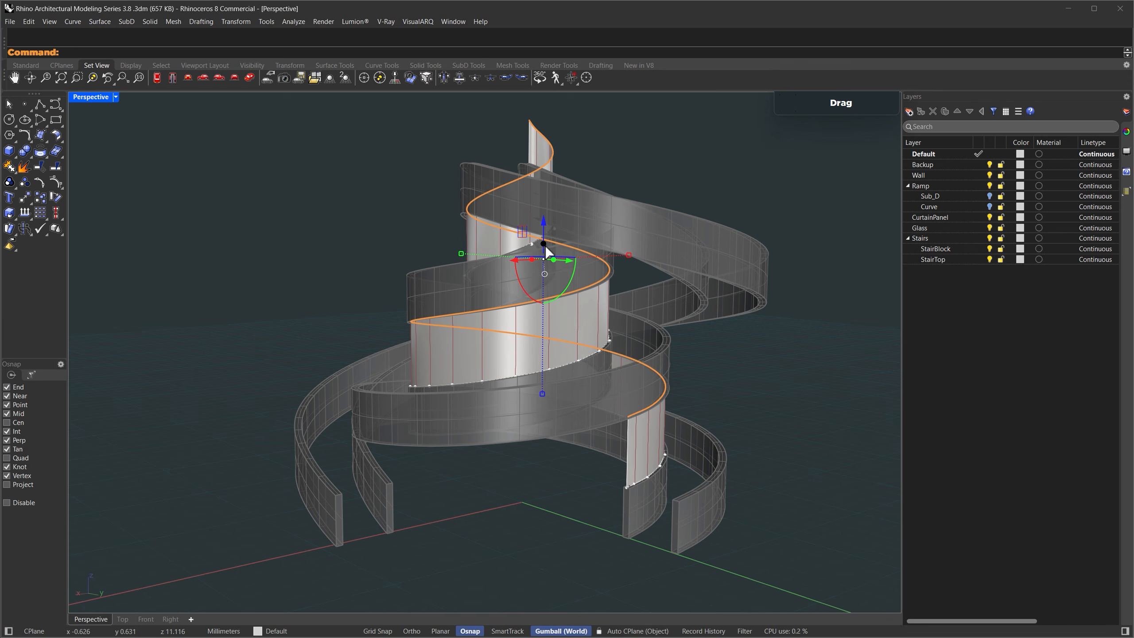
pyautogui.click(539, 477)
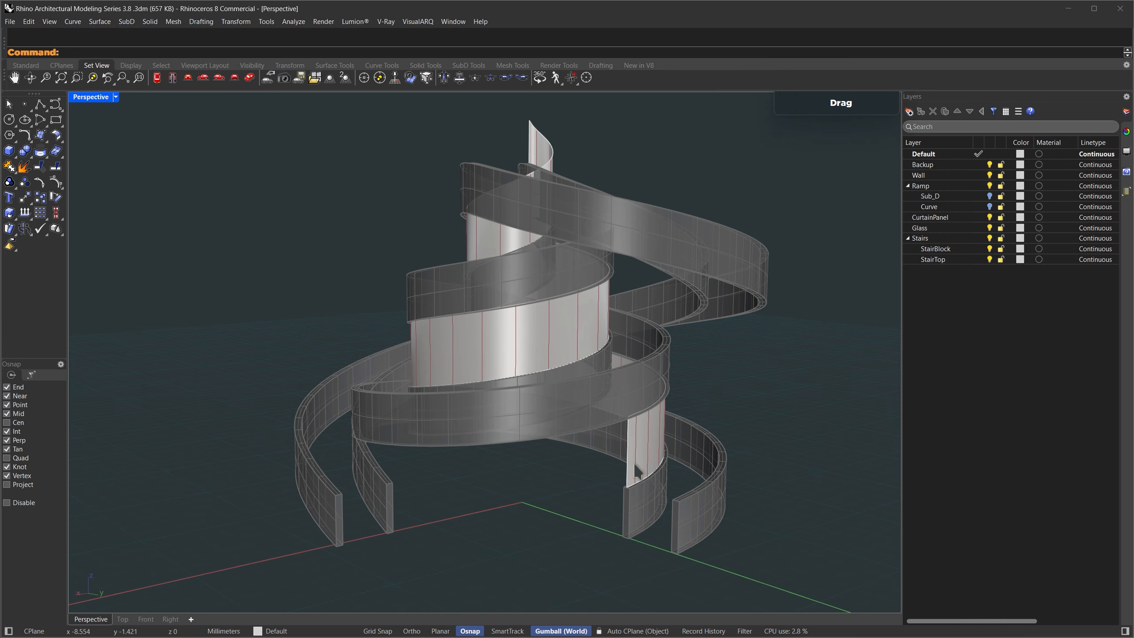
# Set the object display mode of the curtain strip above the inner wall to Ghosted and deselect it.
pyautogui.click(636, 465)
pyautogui.write('SetObjectDisplayMode')
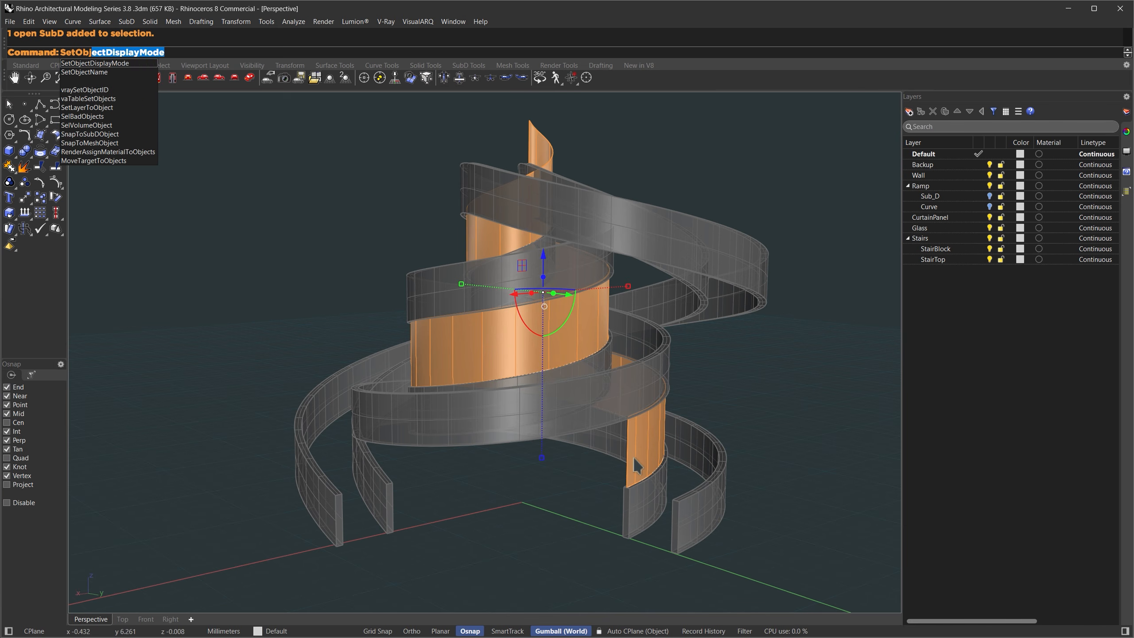
pyautogui.press('Return')
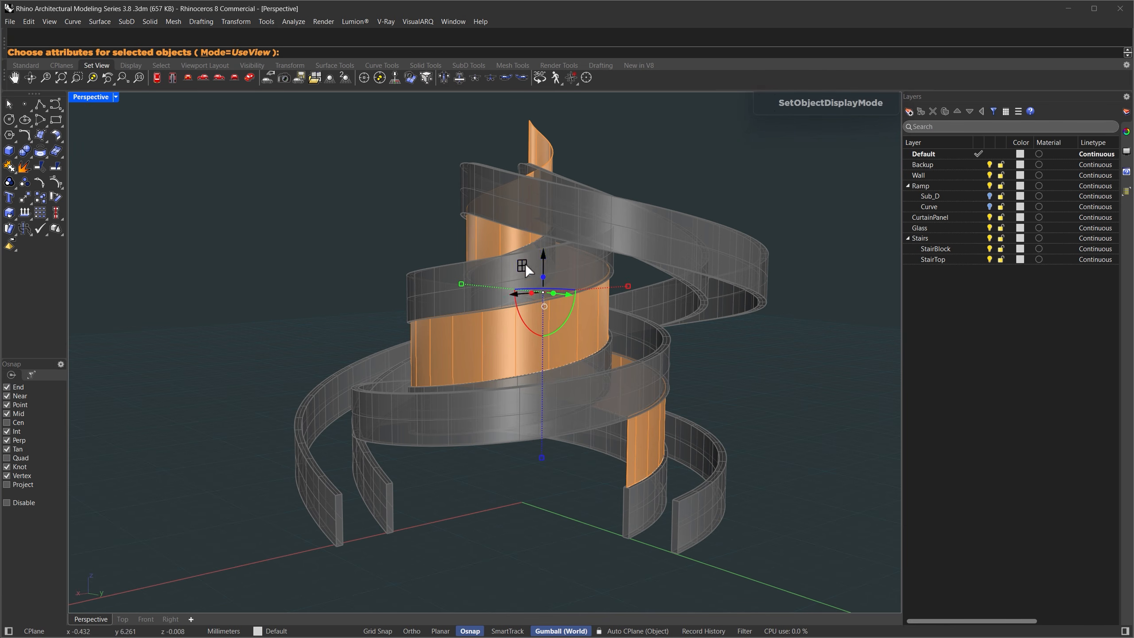
pyautogui.click(226, 53)
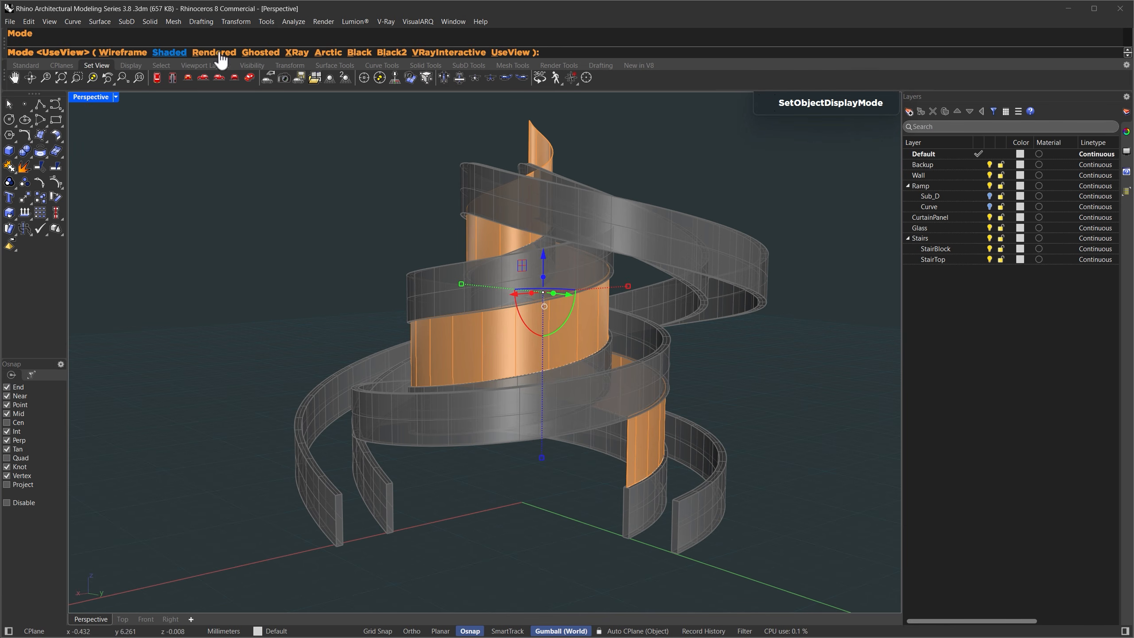
pyautogui.click(256, 53)
pyautogui.click(266, 279)
# Select the full top edge loop of the ghosted strip and lower it with the gumball so the strip meets the wall above.
pyautogui.moveTo(664, 343); pyautogui.dragTo(677, 330, button='right')
pyautogui.scroll(8, 651, 231)
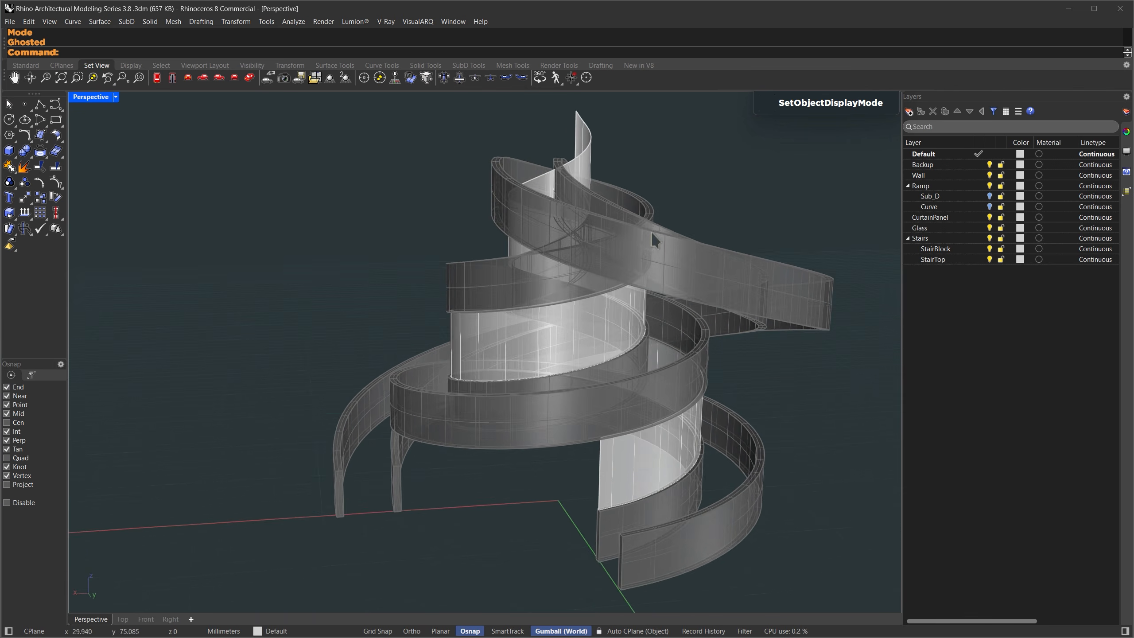
pyautogui.scroll(5, 485, 222)
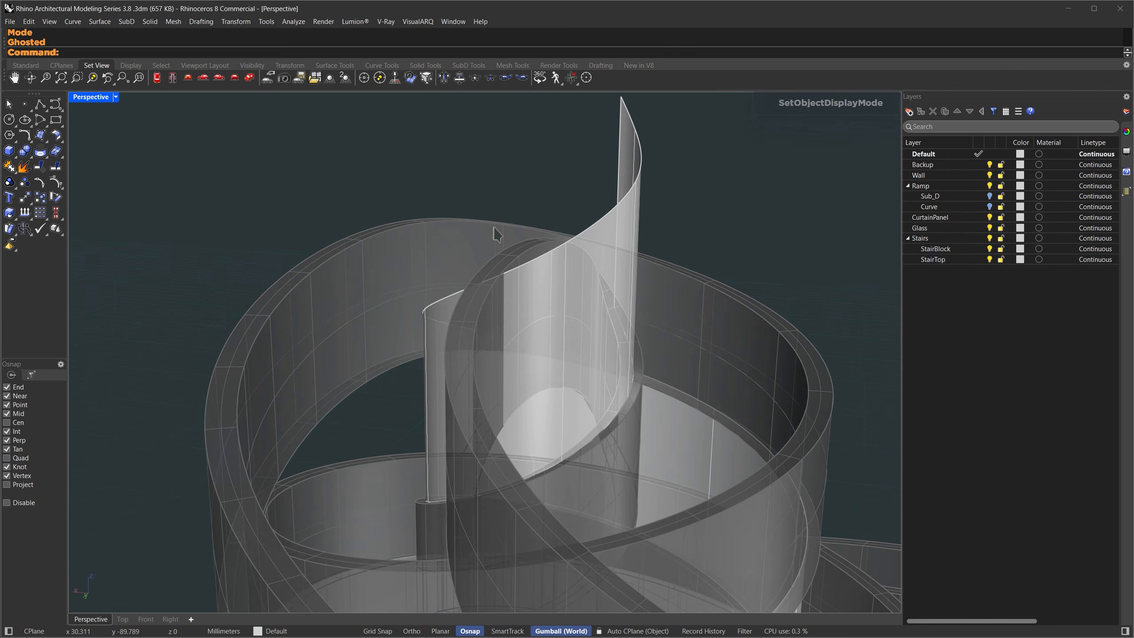
pyautogui.moveTo(493, 223); pyautogui.dragTo(557, 169, button='right')
pyautogui.keyDown('ctrl'); pyautogui.keyDown('shift'); pyautogui.click(545, 165); pyautogui.keyUp('shift'); pyautogui.keyUp('ctrl')
pyautogui.keyDown('ctrl'); pyautogui.keyDown('shift'); pyautogui.click(506, 203); pyautogui.keyUp('shift'); pyautogui.keyUp('ctrl')
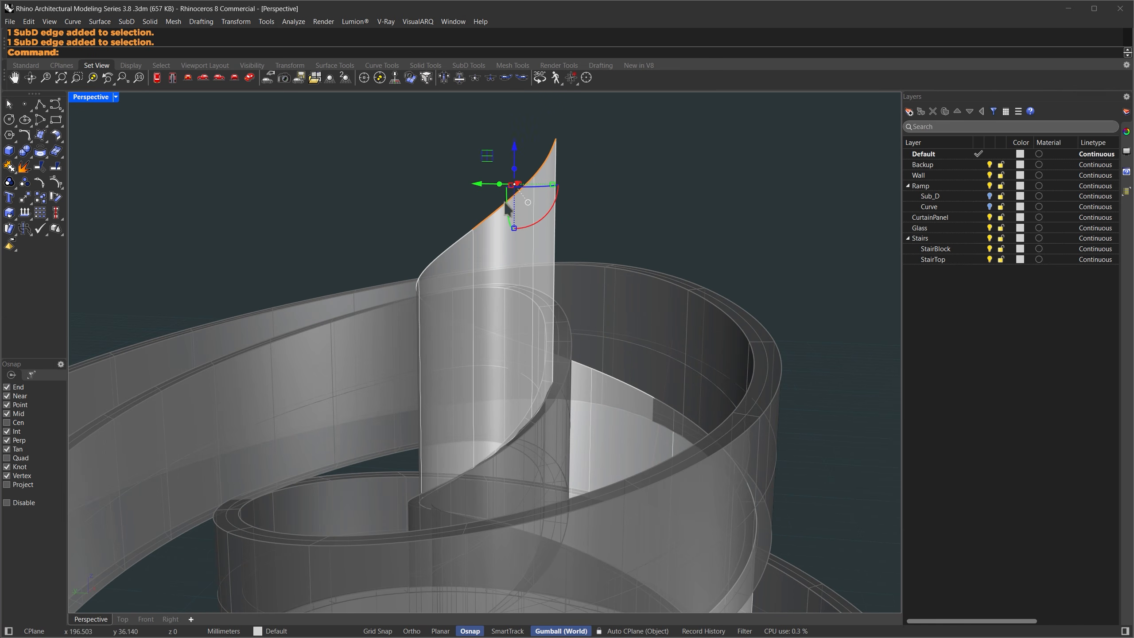
pyautogui.moveTo(452, 245); pyautogui.dragTo(535, 299, button='right')
pyautogui.moveTo(425, 342); pyautogui.dragTo(375, 384, button='right')
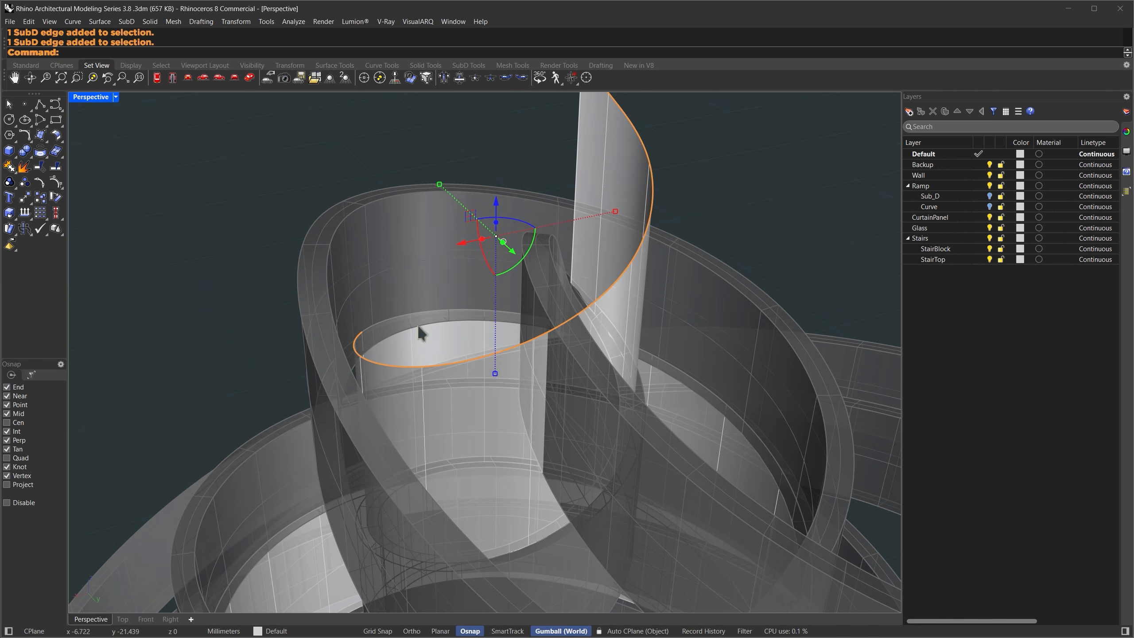
pyautogui.moveTo(481, 374)
pyautogui.mouseDown()
pyautogui.moveTo(481, 262)
pyautogui.moveTo(486, 365)
pyautogui.mouseUp()
pyautogui.moveTo(579, 360); pyautogui.dragTo(562, 461, button='right')
pyautogui.scroll(2, 559, 367)
pyautogui.press('Escape')
# Select the strip's long edge loop that runs along the wall and move it slightly down with the gumball.
pyautogui.keyDown('ctrl'); pyautogui.keyDown('shift'); pyautogui.click(522, 333); pyautogui.keyUp('shift'); pyautogui.keyUp('ctrl')
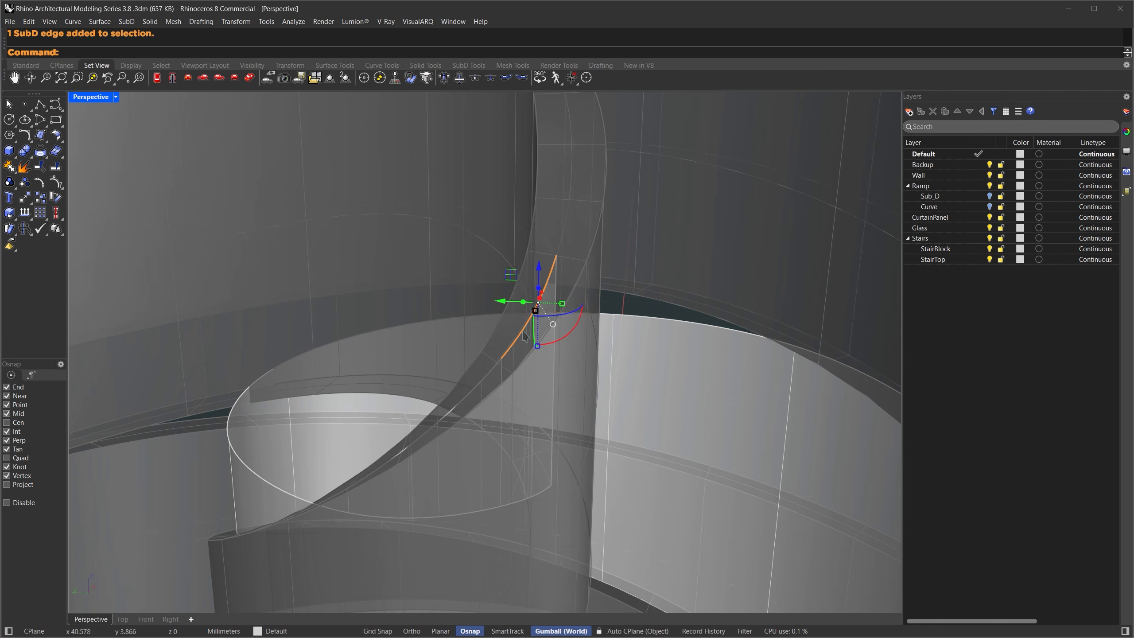
pyautogui.keyDown('ctrl'); pyautogui.keyDown('shift'); pyautogui.click(465, 399); pyautogui.keyUp('shift'); pyautogui.keyUp('ctrl')
pyautogui.moveTo(452, 475); pyautogui.dragTo(467, 514)
pyautogui.press('Escape')
# Unlock the two side walls.
pyautogui.moveTo(501, 402); pyautogui.dragTo(608, 375, button='right')
pyautogui.scroll(-8, 517, 306)
pyautogui.moveTo(518, 339); pyautogui.dragTo(588, 407, button='right')
pyautogui.keyDown('ctrl'); pyautogui.moveTo(540, 440); pyautogui.dragTo(565, 450, button='right'); pyautogui.keyUp('ctrl')
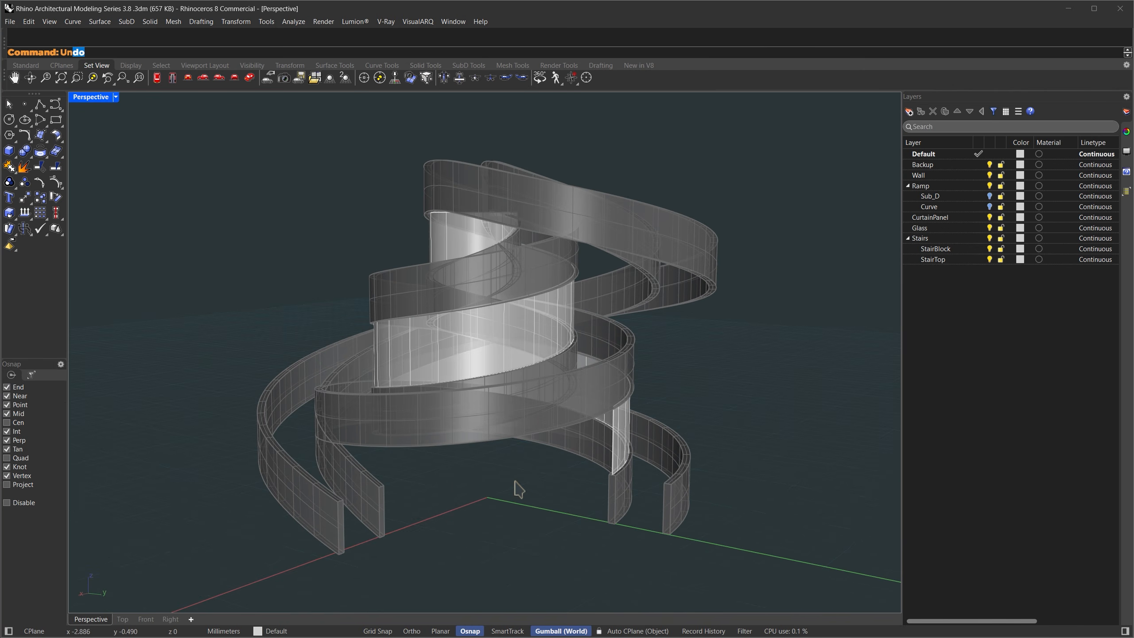
pyautogui.write('lock')
pyautogui.press('Return')
# Extract a lengthwise isocurve in direction U from the underside face of the outer wall.
pyautogui.write('Ext')
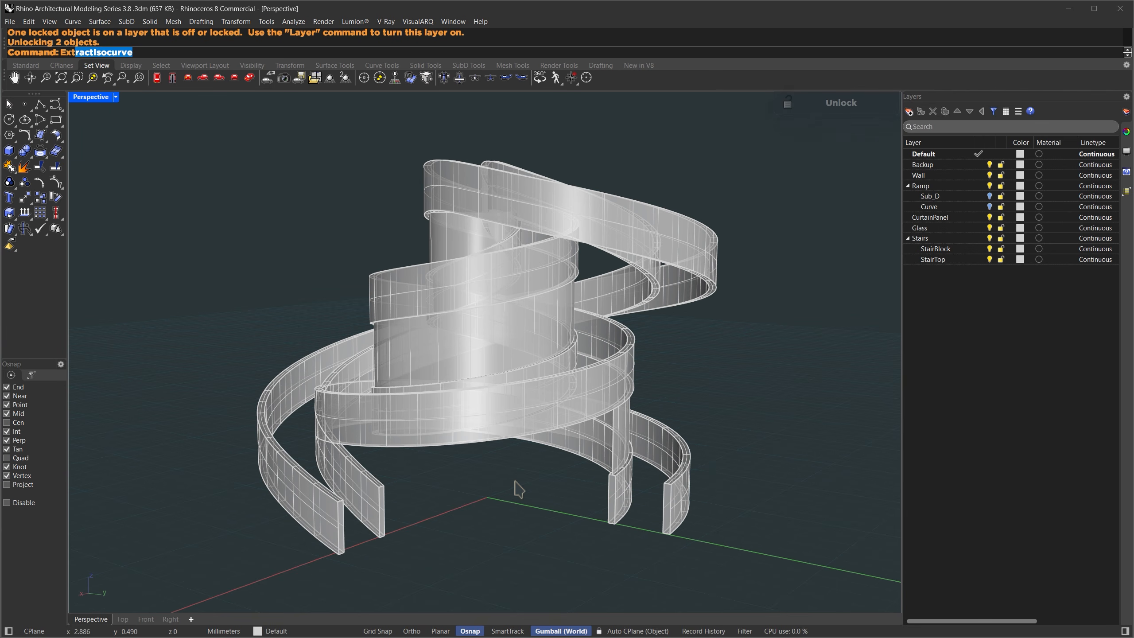
pyautogui.write('ract')
pyautogui.press('Return')
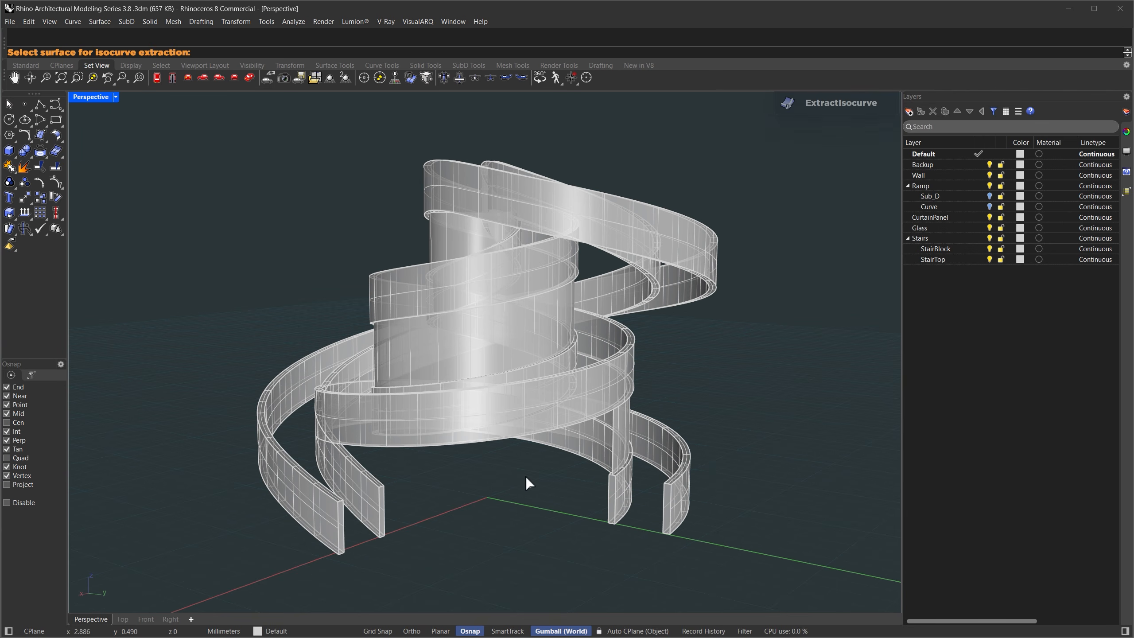
pyautogui.moveTo(526, 477); pyautogui.dragTo(521, 391, button='right')
pyautogui.moveTo(603, 343)
pyautogui.keyDown('ctrl'); pyautogui.mouseDown(button='right')
pyautogui.moveTo(607, 296)
pyautogui.moveTo(615, 360)
pyautogui.mouseUp(button='right'); pyautogui.keyUp('ctrl')
pyautogui.click(601, 404)
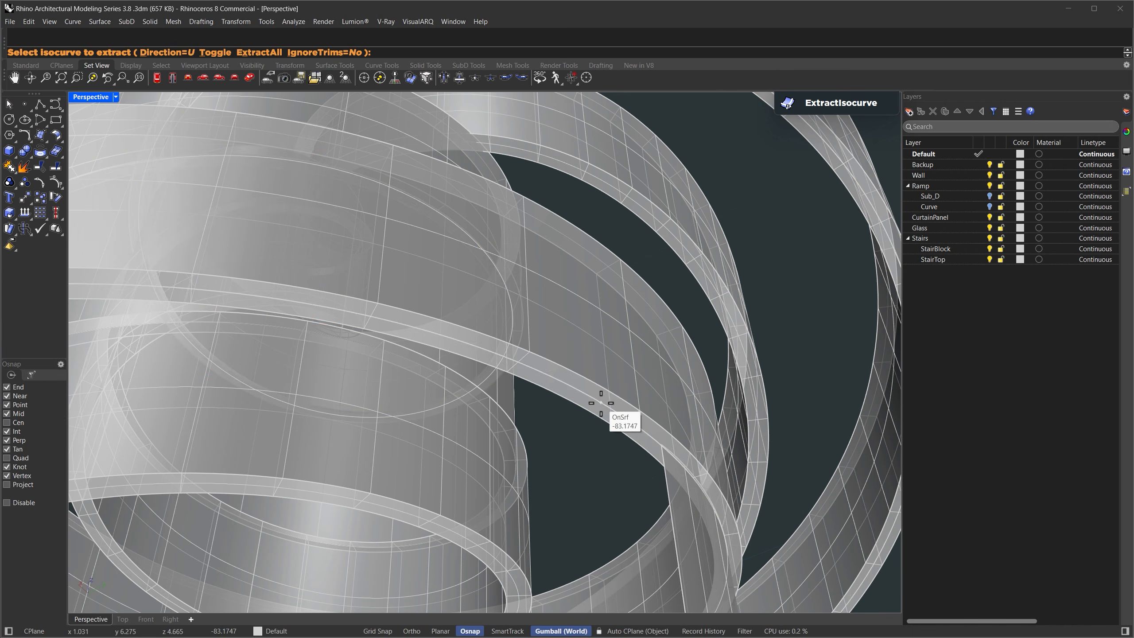
pyautogui.click(658, 442)
pyautogui.press('Return')
# Shorten the extracted isocurve with SubCrv and Copy=No, keeping it from the inner strip's end to the outer wall's lower end.
pyautogui.write('SubC')
pyautogui.press('Return')
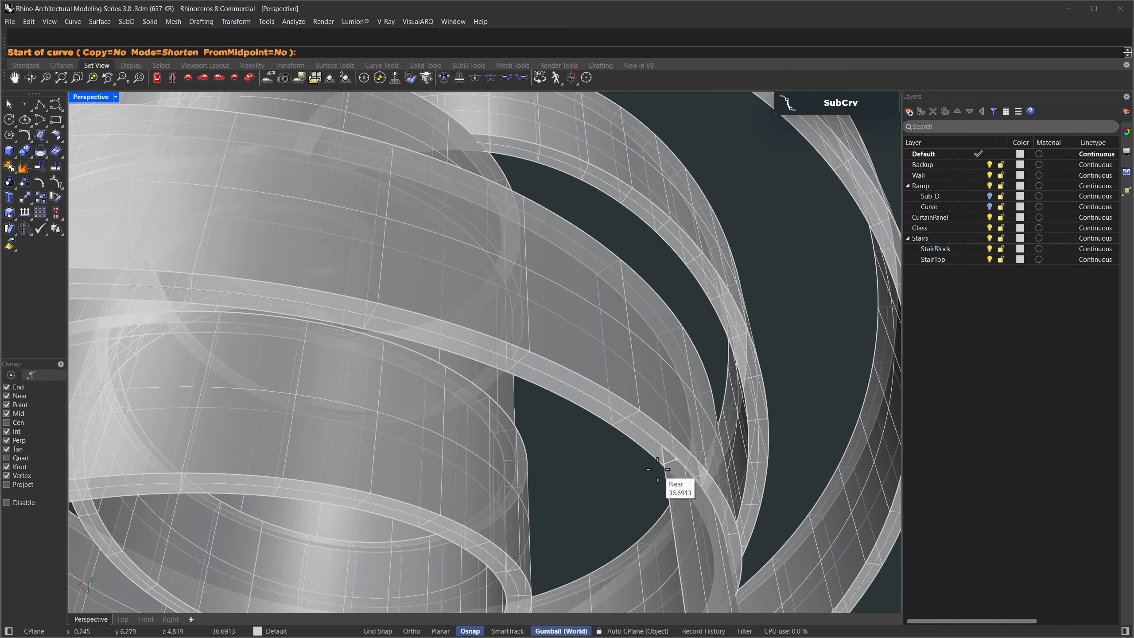
pyautogui.click(659, 445)
pyautogui.scroll(-10, 657, 436)
pyautogui.moveTo(657, 438); pyautogui.dragTo(698, 443, button='right')
pyautogui.scroll(10, 688, 527)
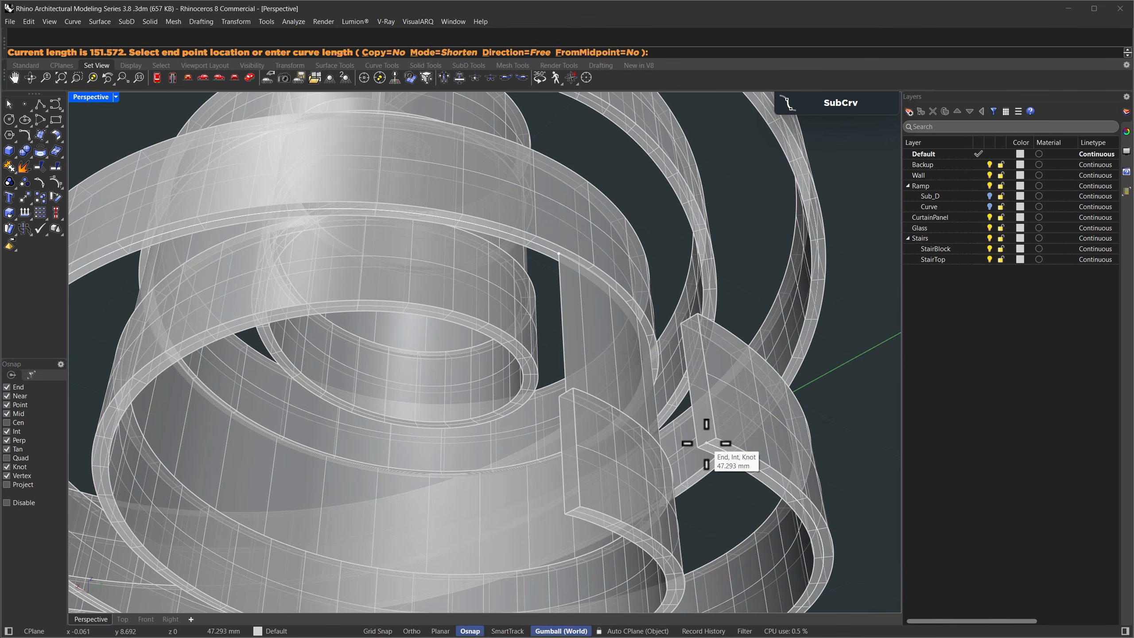
pyautogui.click(706, 444)
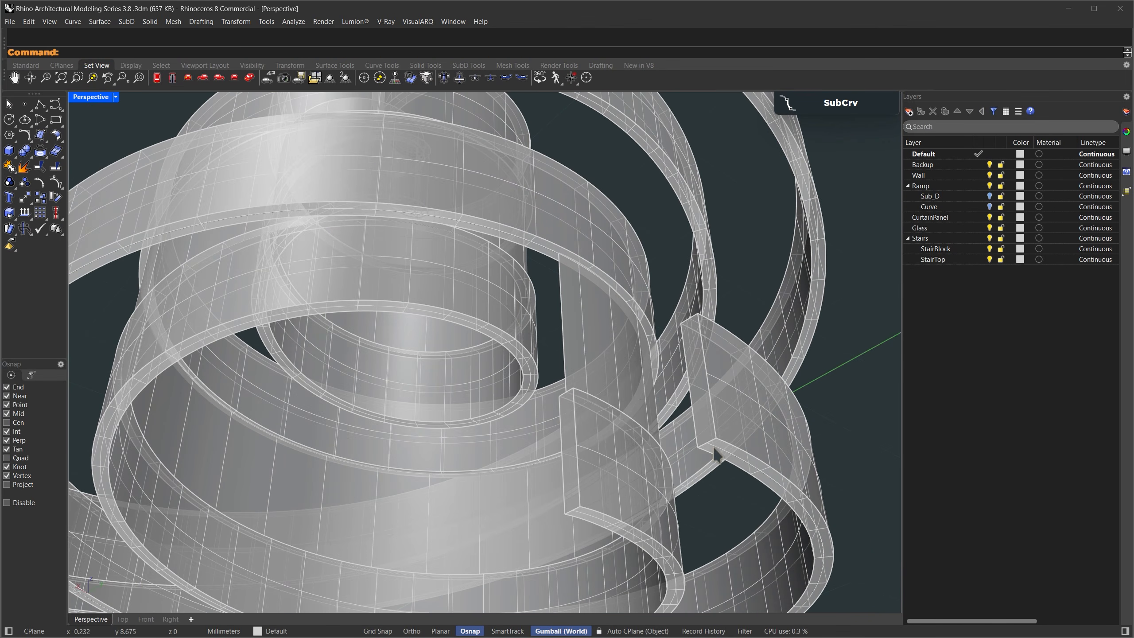
# Rebuild the shortened curve with 40 points and the Make SubD friendly option enabled.
pyautogui.click(716, 451)
pyautogui.click(741, 475)
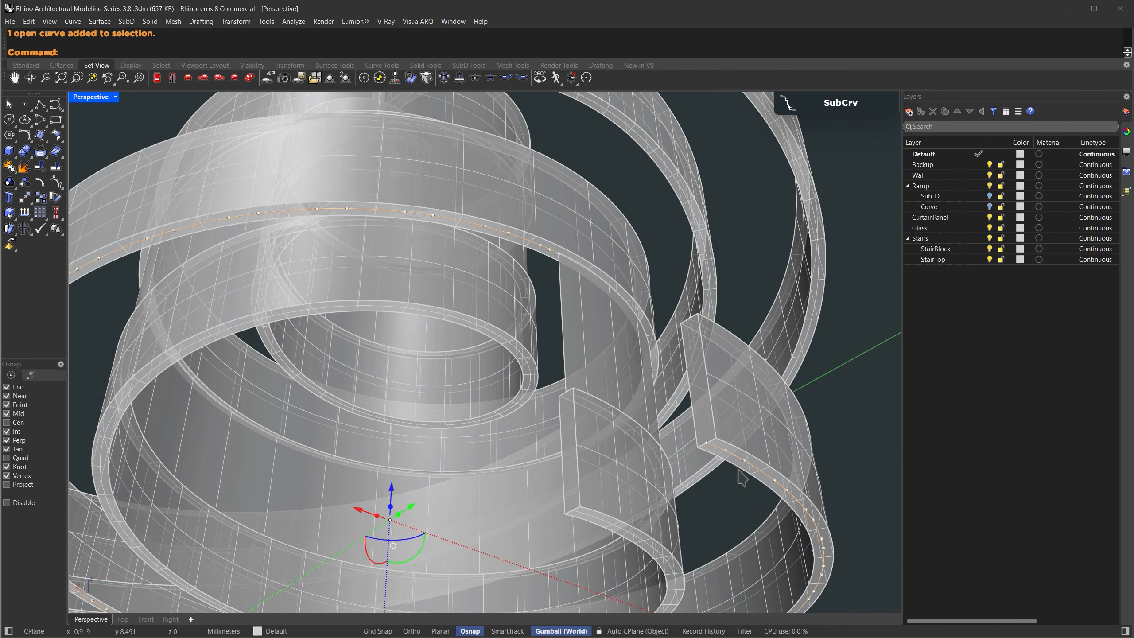
pyautogui.press('Return')
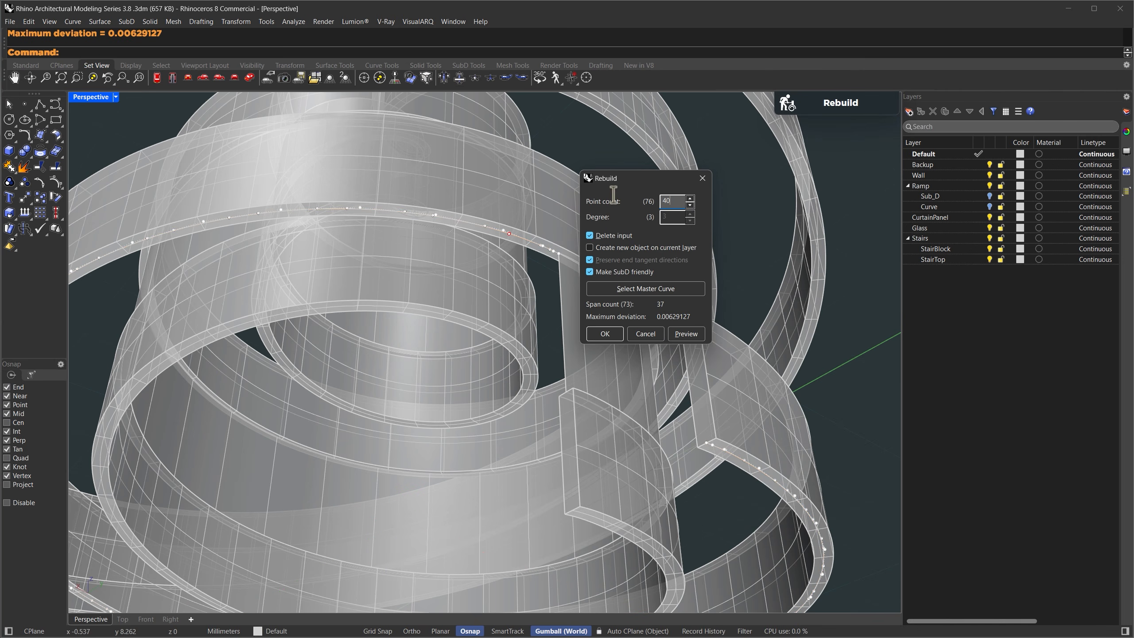
pyautogui.press('Return')
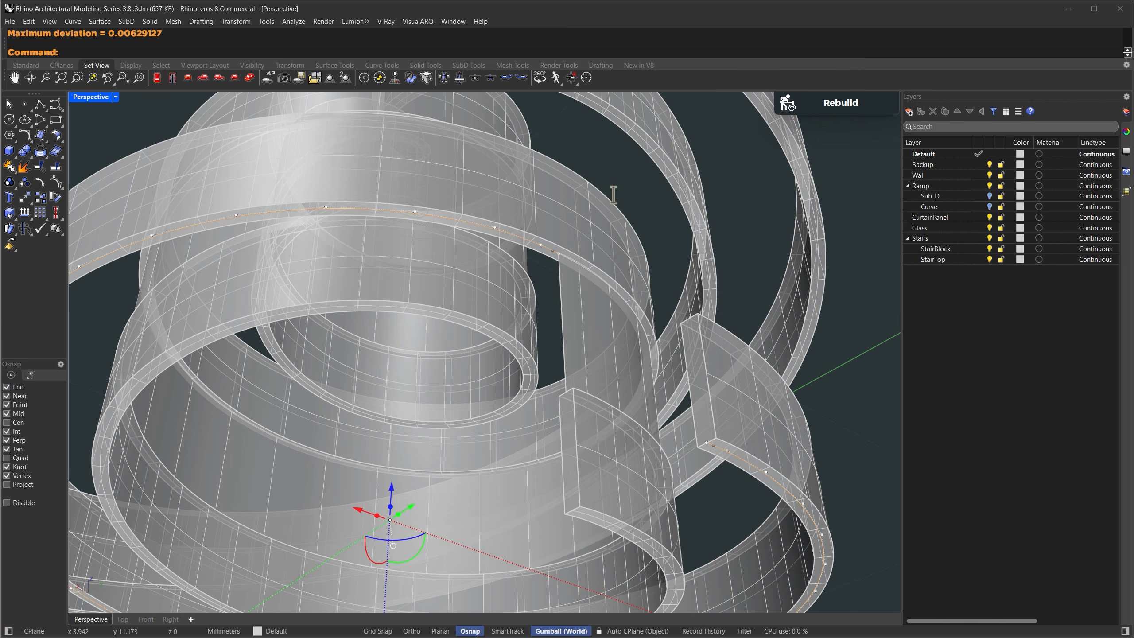
# Extrude the rebuilt curve vertically downward with the gumball to form a strip below the outer wall.
pyautogui.scroll(-2, 621, 275)
pyautogui.moveTo(621, 276); pyautogui.dragTo(615, 312, button='right')
pyautogui.scroll(-3, 615, 311)
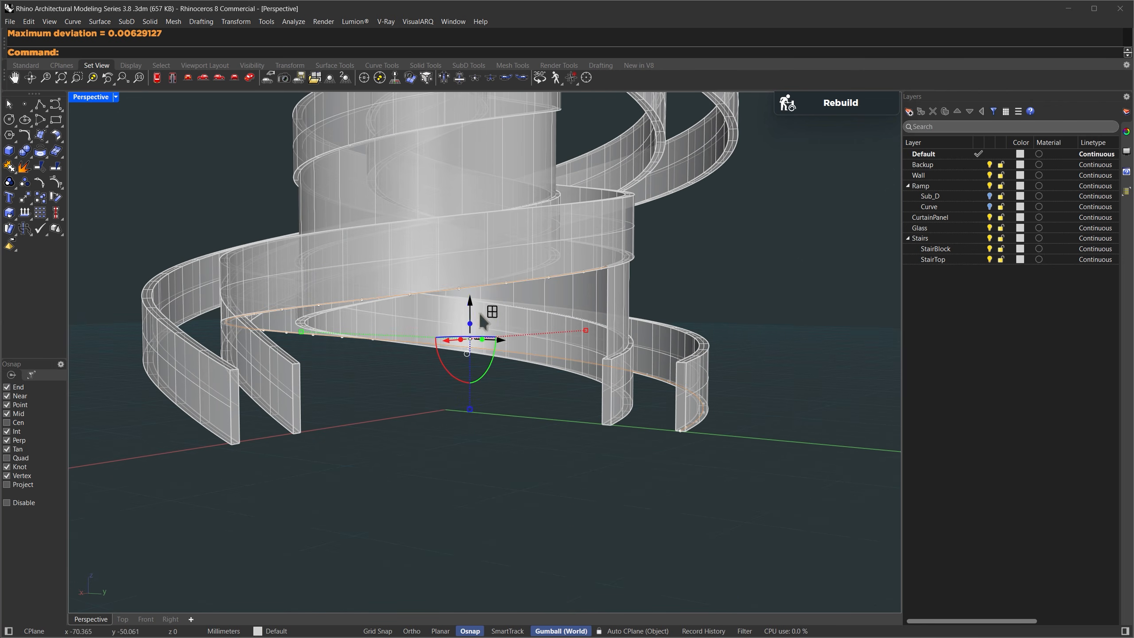
pyautogui.moveTo(470, 323); pyautogui.dragTo(474, 493)
# Flatten the new strip's bottom edge vertically with the gumball and raise it to ground level, leaving it deselected.
pyautogui.moveTo(471, 568); pyautogui.dragTo(471, 499)
pyautogui.moveTo(500, 451); pyautogui.dragTo(576, 447, button='right')
pyautogui.moveTo(555, 464); pyautogui.dragTo(555, 382)
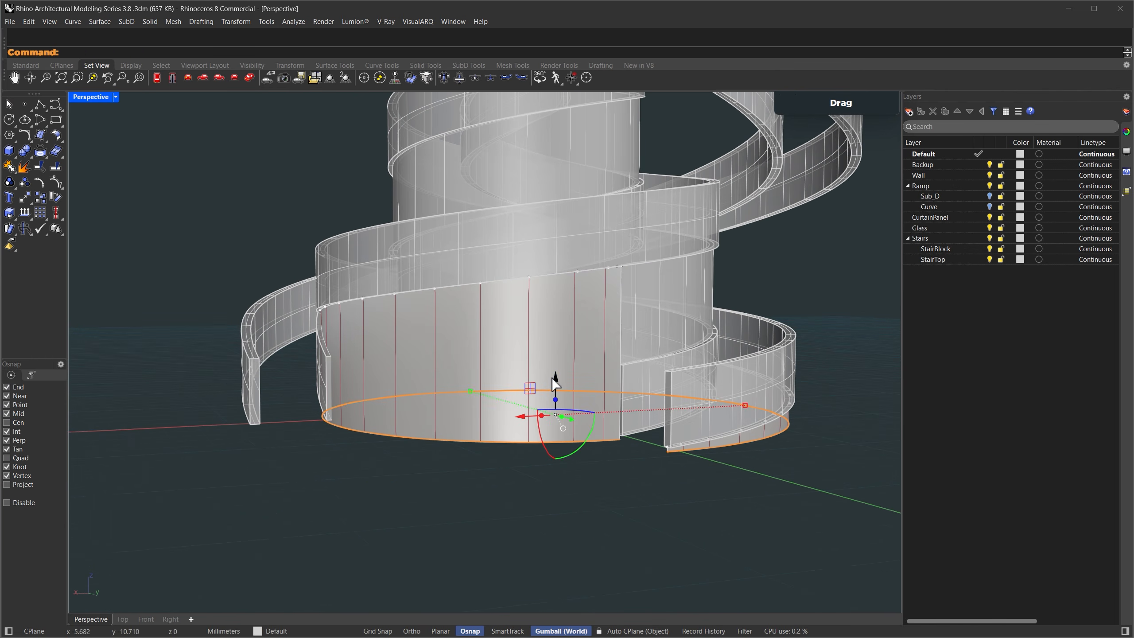
pyautogui.click(501, 475)
# Set the object display mode of the strip below the outer wall to Ghosted and deselect it.
pyautogui.click(542, 416)
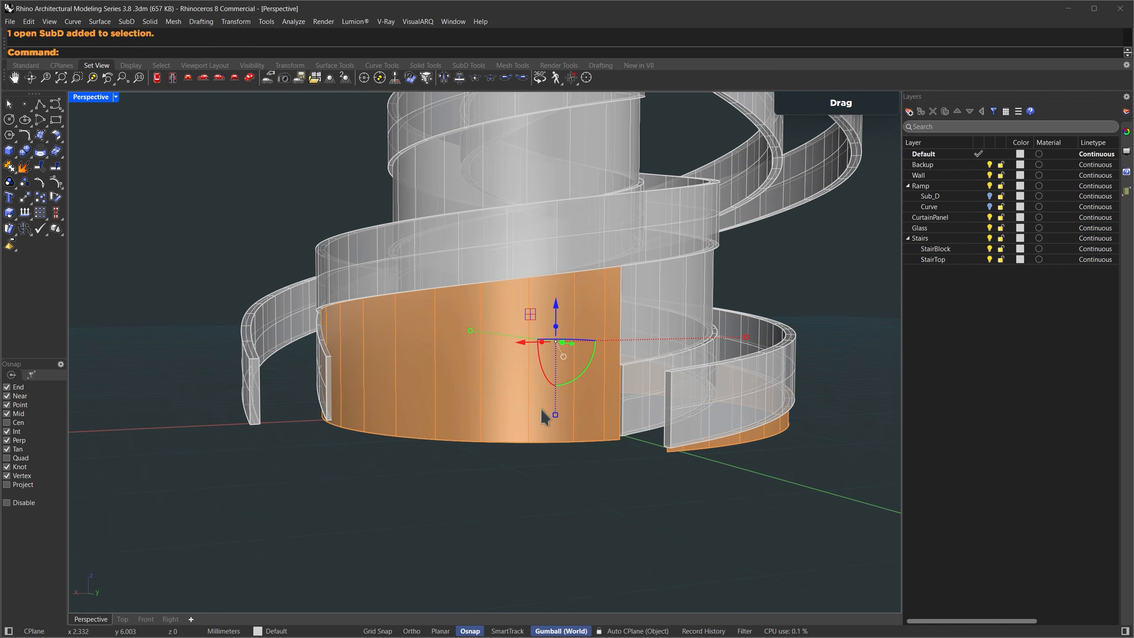
pyautogui.write('SetObjectDisplayMode')
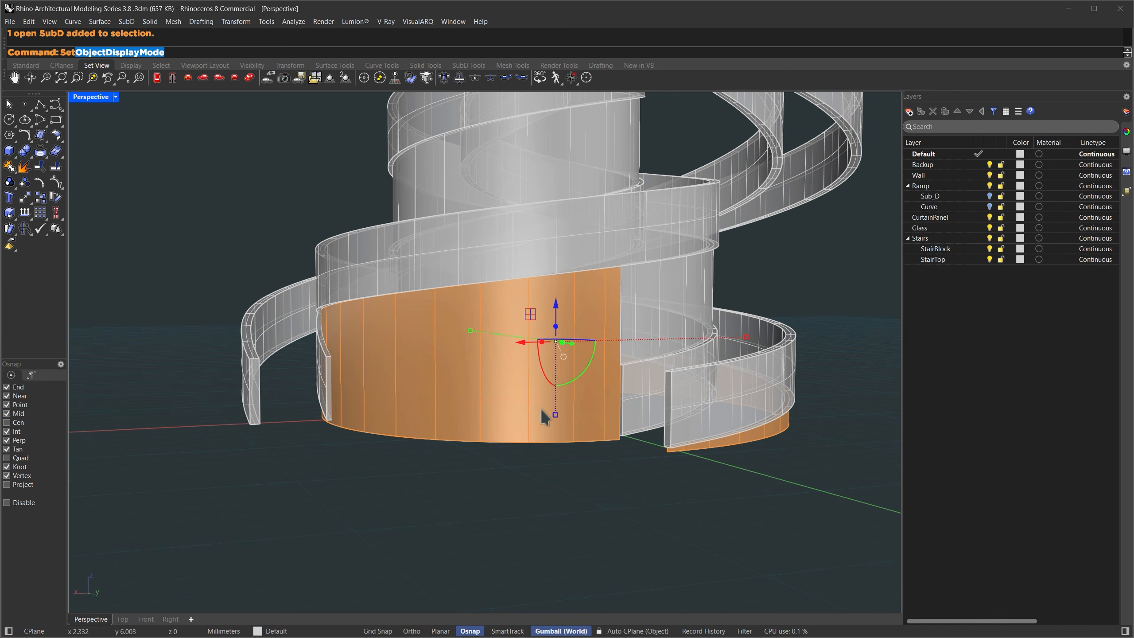
pyautogui.press('Return')
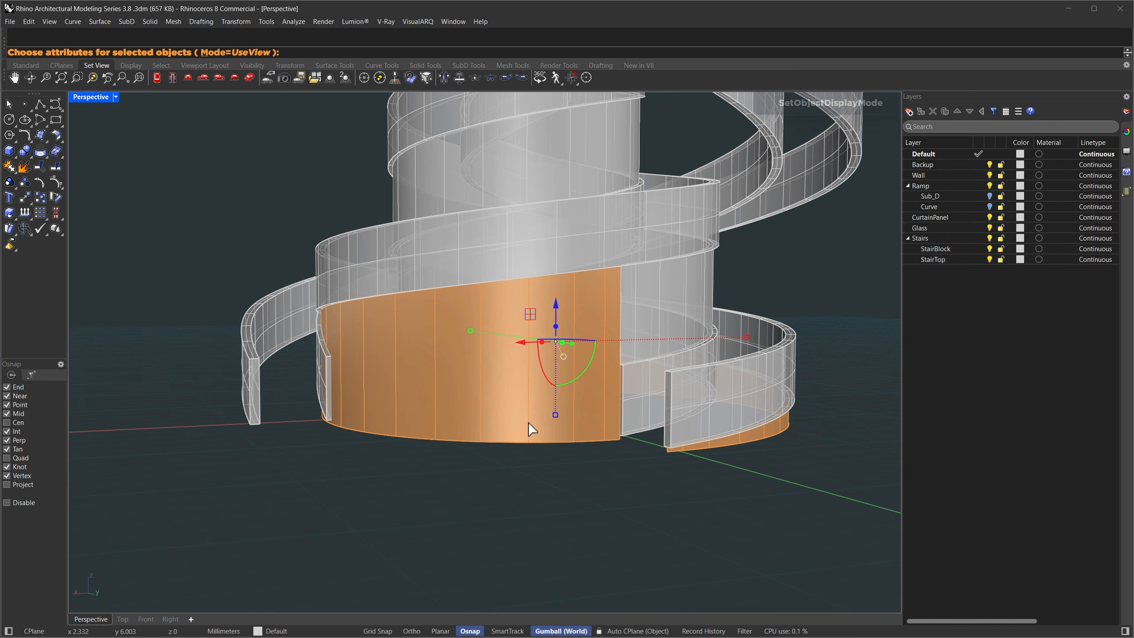
pyautogui.click(233, 53)
pyautogui.click(250, 53)
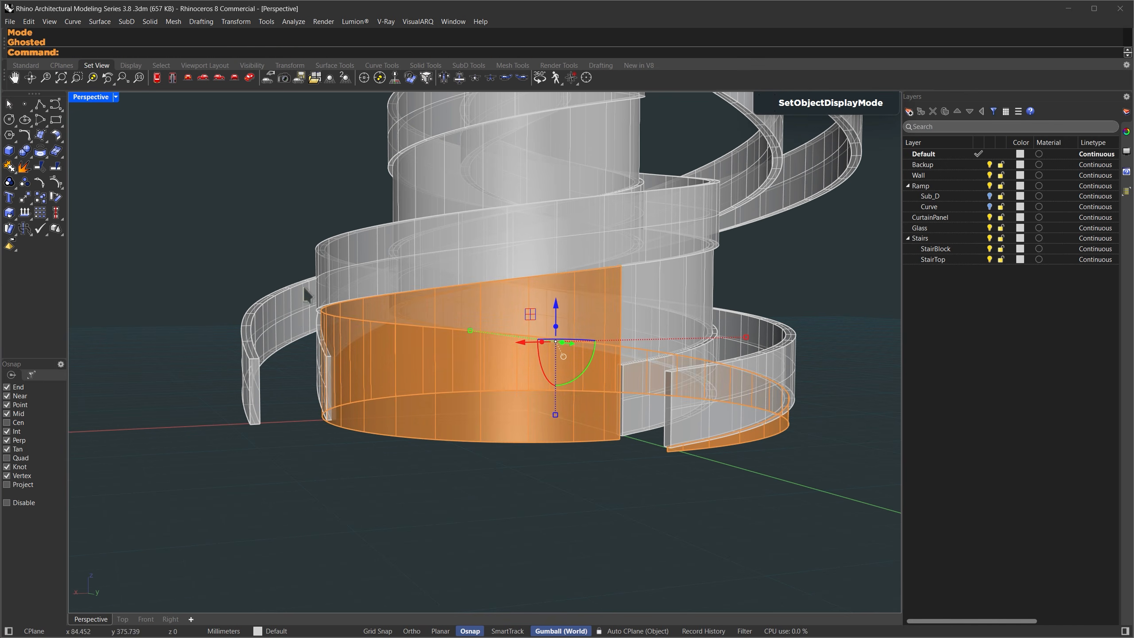
pyautogui.click(439, 499)
# Select both curtain strips, invert the selection, and lock all the other objects.
pyautogui.click(404, 198)
pyautogui.keyDown('shift'); pyautogui.click(475, 366); pyautogui.keyUp('shift')
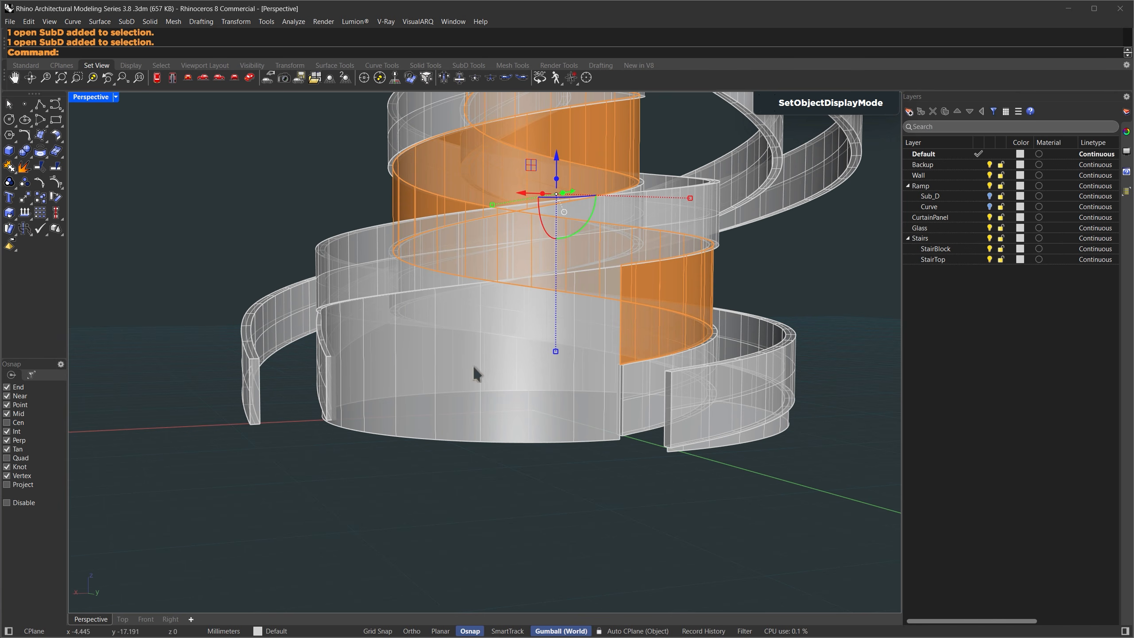
pyautogui.write('Invert')
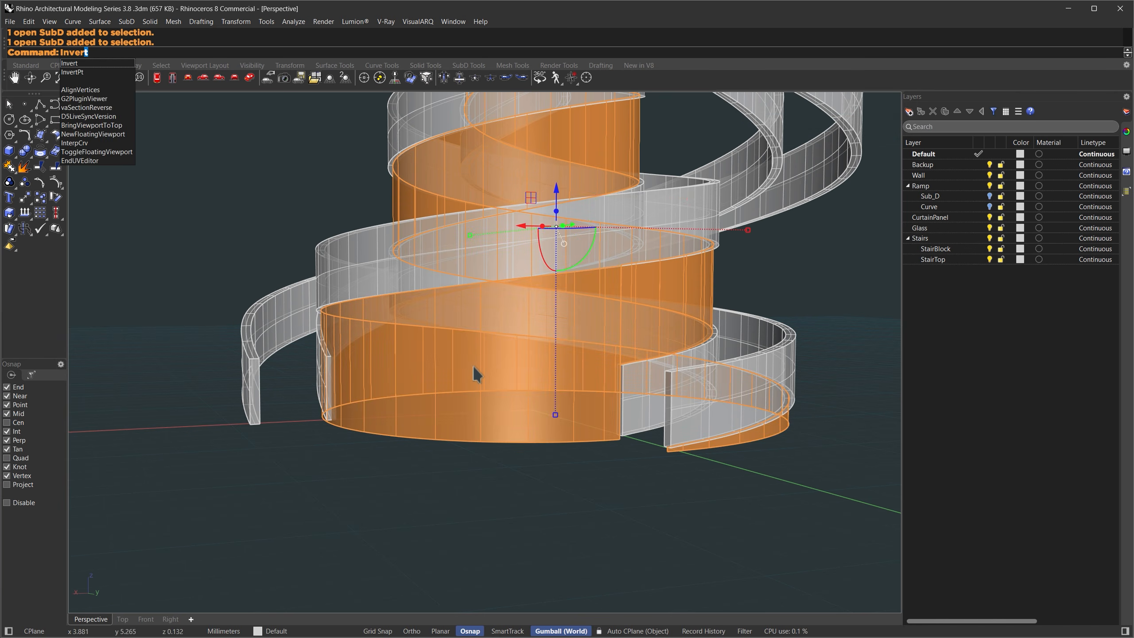
pyautogui.press('Return')
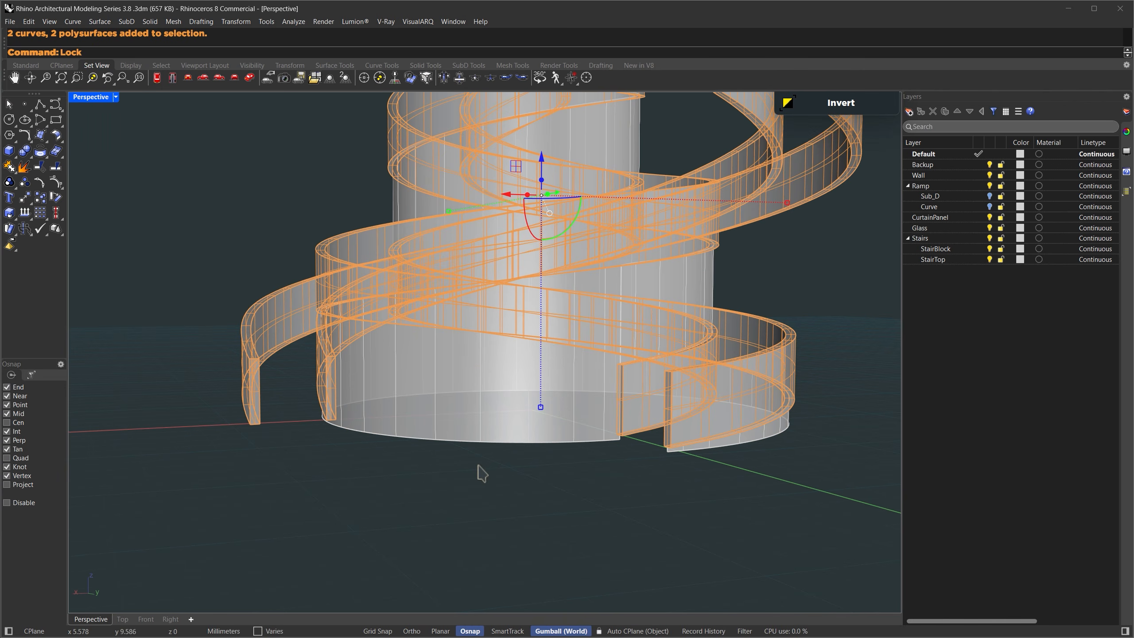
pyautogui.press('Return')
# Dissolve the vertical SubD edge nearest the tall end of the lower strip and switch the SubD display to flat.
pyautogui.keyDown('shift'); pyautogui.moveTo(487, 349); pyautogui.dragTo(598, 422, button='right'); pyautogui.keyUp('shift')
pyautogui.scroll(-3, 467, 461)
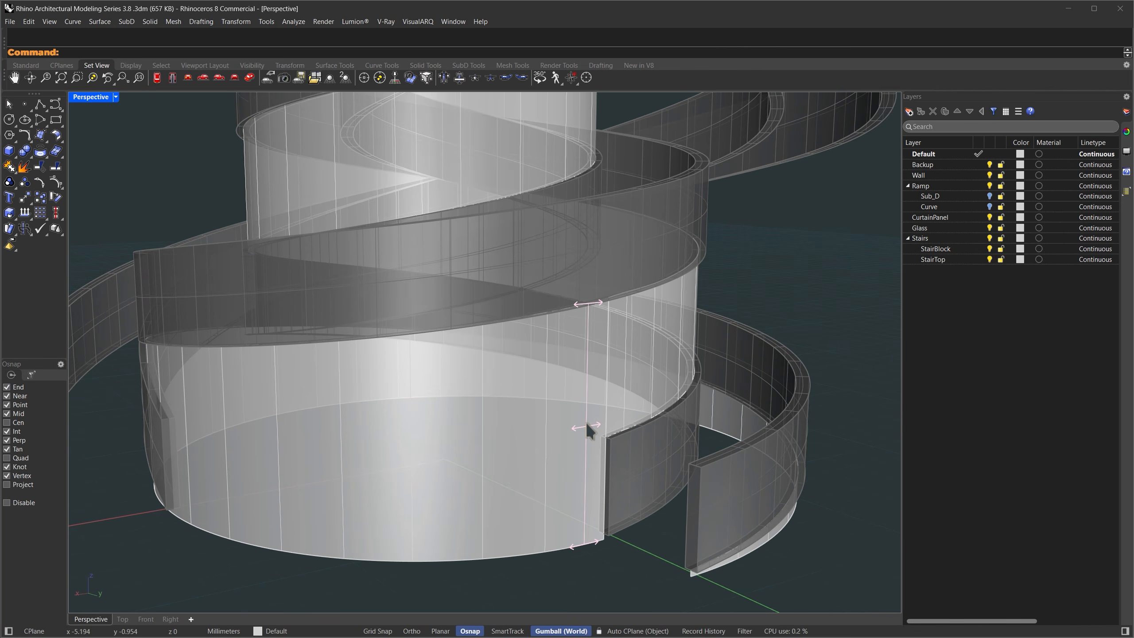
pyautogui.keyDown('ctrl'); pyautogui.keyDown('shift'); pyautogui.click(586, 422); pyautogui.keyUp('shift'); pyautogui.keyUp('ctrl')
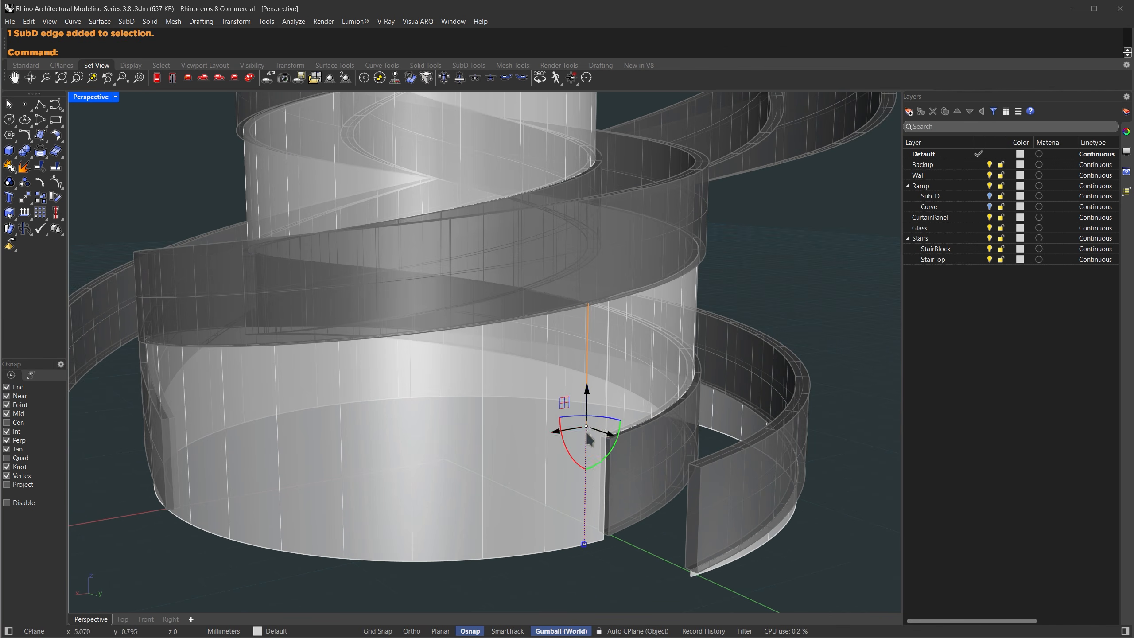
pyautogui.press('Delete')
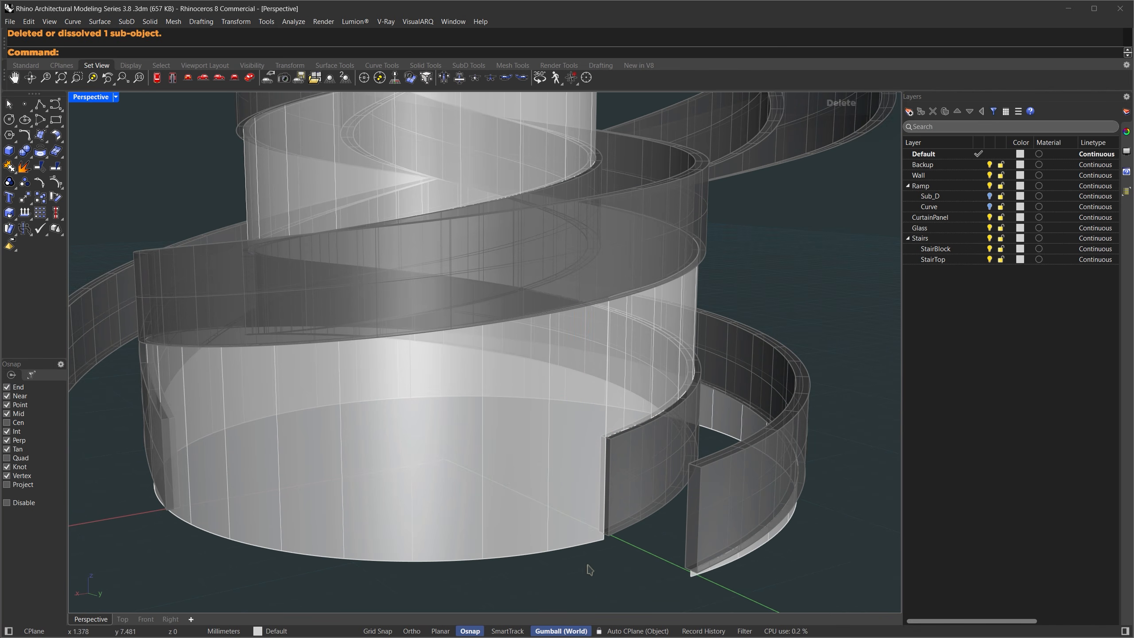
pyautogui.press('Tab')
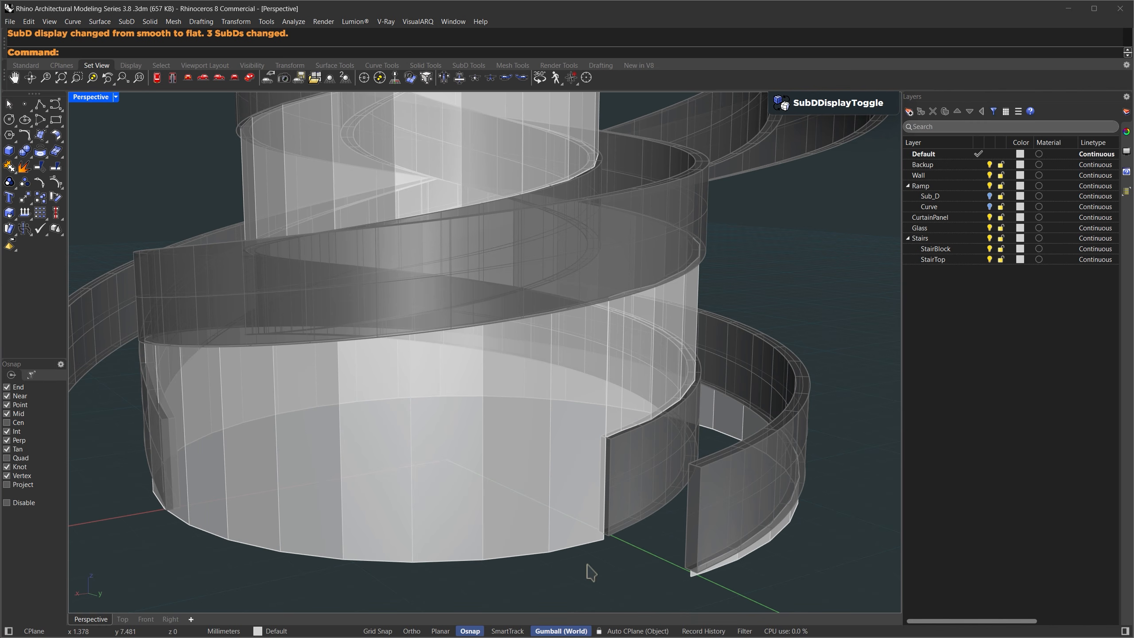
# Select the whole face loop of the lower strip, excluding the three shortest faces at its low end.
pyautogui.keyDown('ctrl'); pyautogui.keyDown('shift'); pyautogui.click(567, 474); pyautogui.keyUp('shift'); pyautogui.keyUp('ctrl')
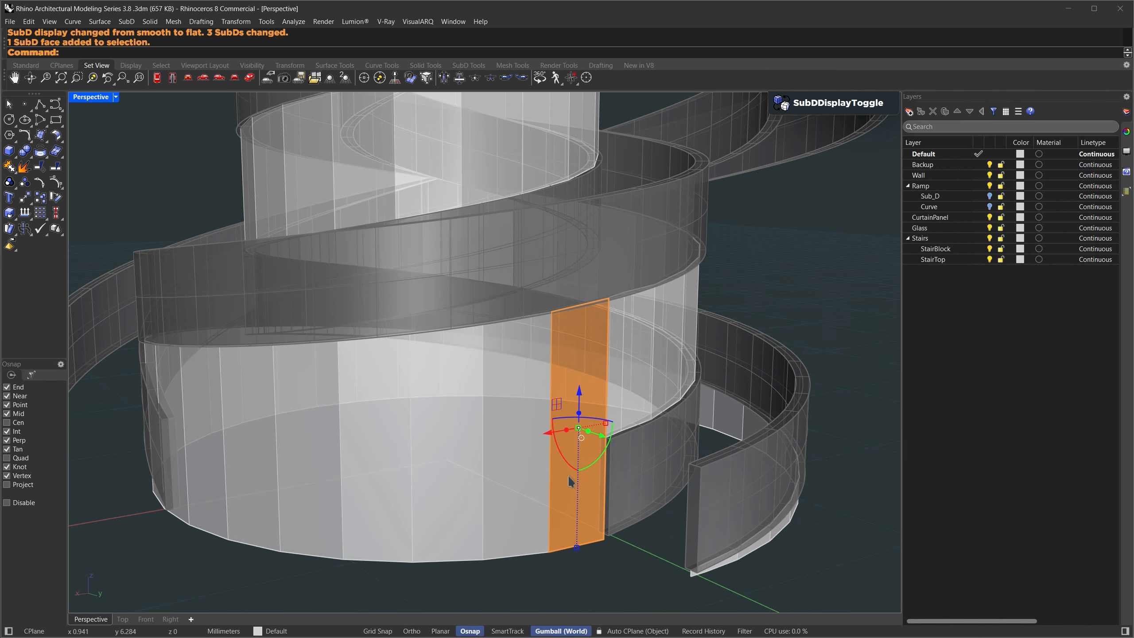
pyautogui.keyDown('ctrl'); pyautogui.keyDown('shift'); pyautogui.doubleClick(516, 481); pyautogui.keyUp('shift'); pyautogui.keyUp('ctrl')
pyautogui.moveTo(504, 483); pyautogui.dragTo(502, 518, button='right')
pyautogui.keyDown('ctrl'); pyautogui.moveTo(496, 580); pyautogui.dragTo(488, 507, button='right'); pyautogui.keyUp('ctrl')
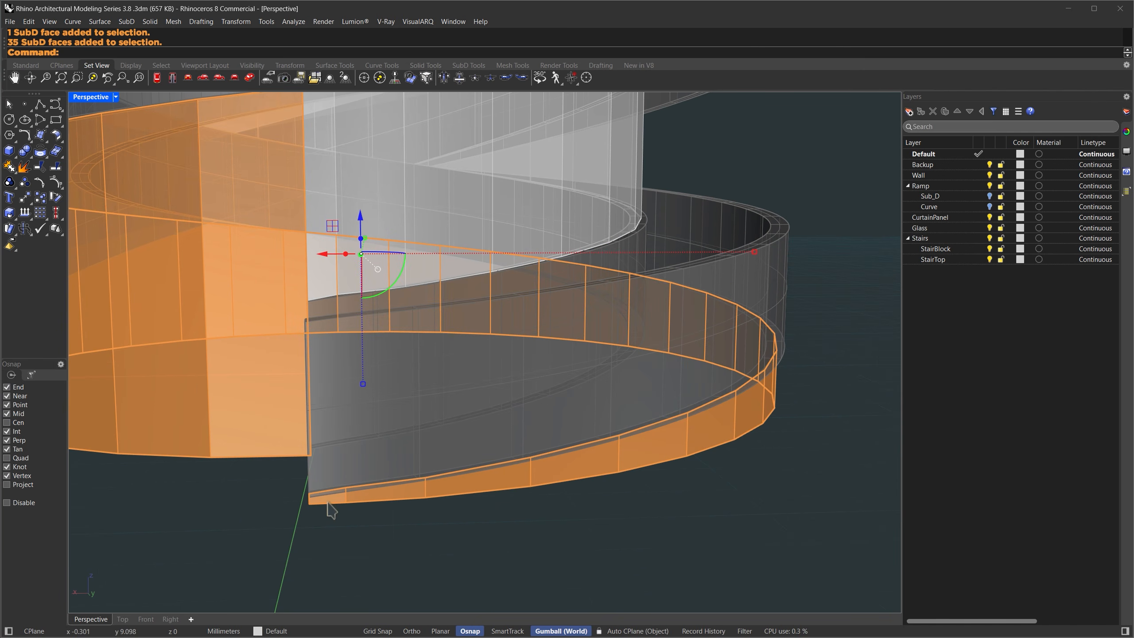
pyautogui.keyDown('ctrl'); pyautogui.click(328, 497); pyautogui.keyUp('ctrl')
pyautogui.keyDown('ctrl'); pyautogui.click(387, 500); pyautogui.keyUp('ctrl')
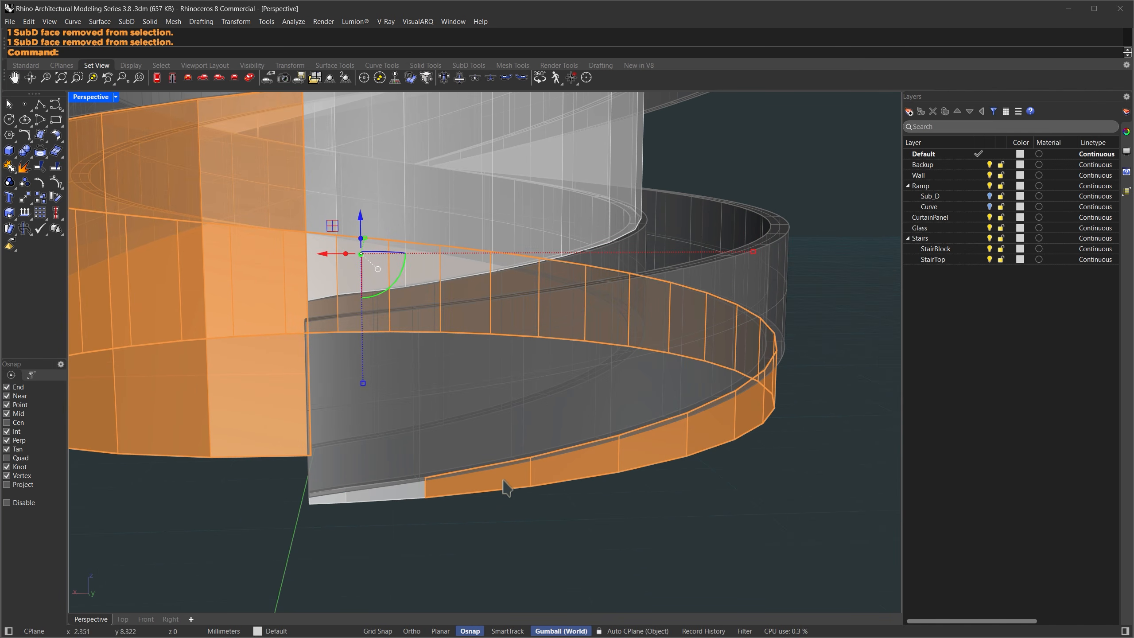
pyautogui.keyDown('ctrl'); pyautogui.click(504, 487); pyautogui.keyUp('ctrl')
# Inset the selected faces of the lower curtain strip individually with Mode=Single, previewing several distances and setting the inset distance to 0.06.
pyautogui.moveTo(584, 529); pyautogui.dragTo(580, 535, button='right')
pyautogui.keyDown('shift'); pyautogui.moveTo(266, 337); pyautogui.dragTo(449, 395, button='right'); pyautogui.keyUp('shift')
pyautogui.write('Inset')
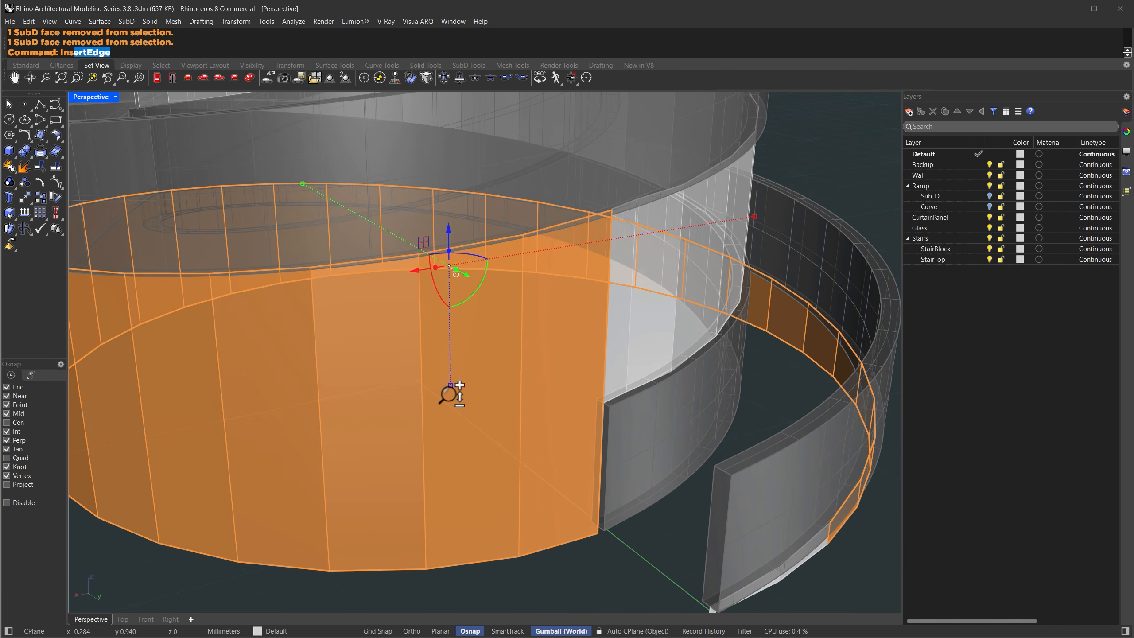
pyautogui.press('Return')
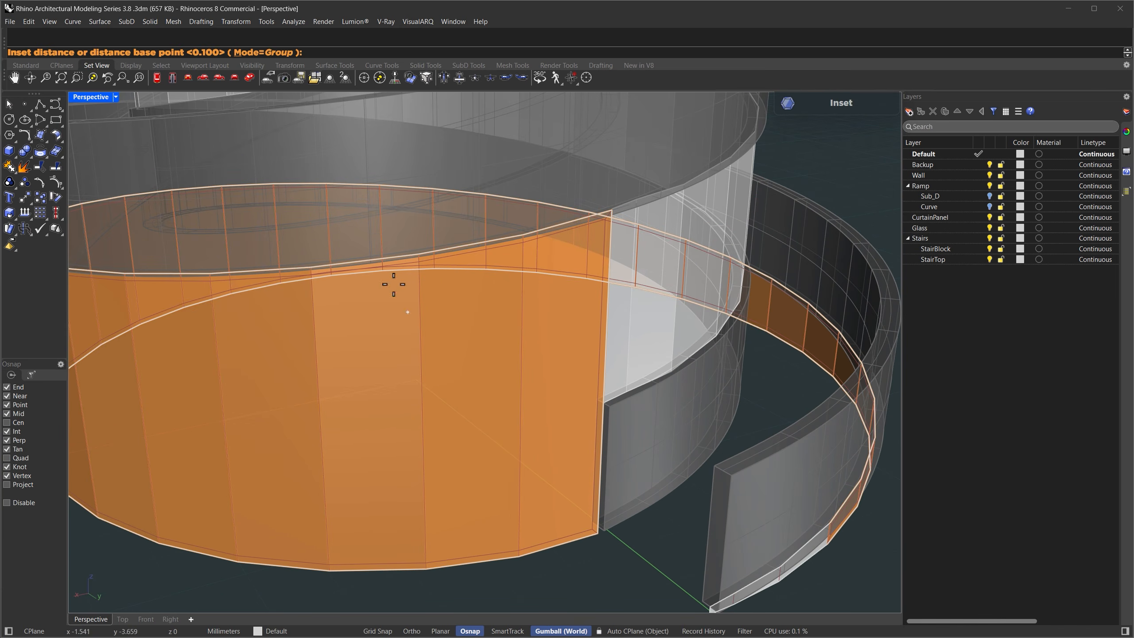
pyautogui.click(265, 52)
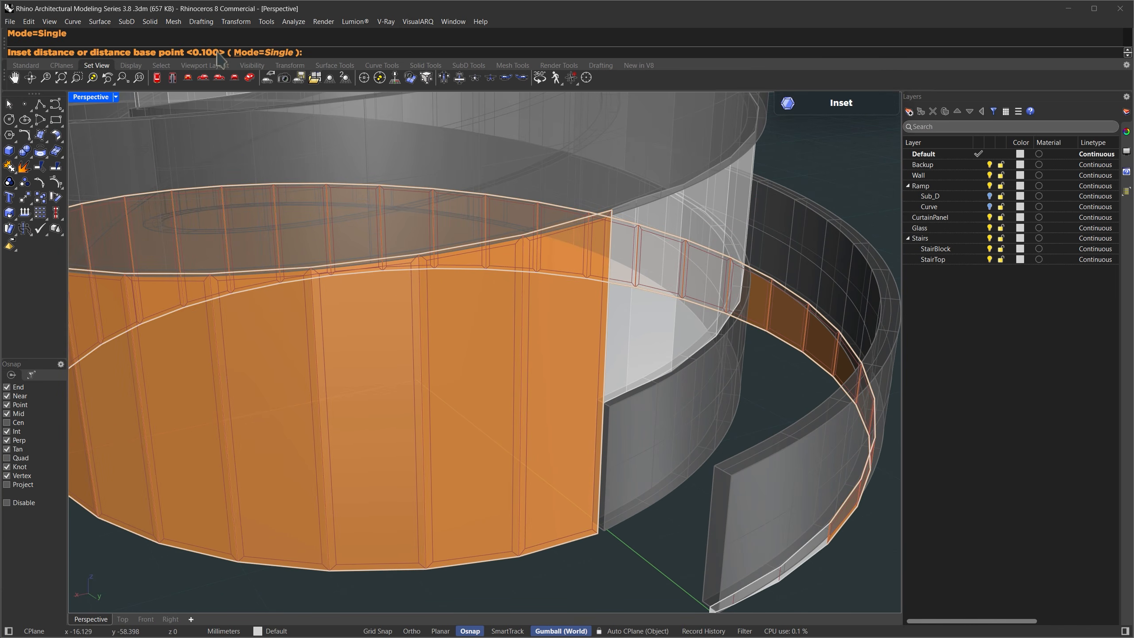
pyautogui.write('.02')
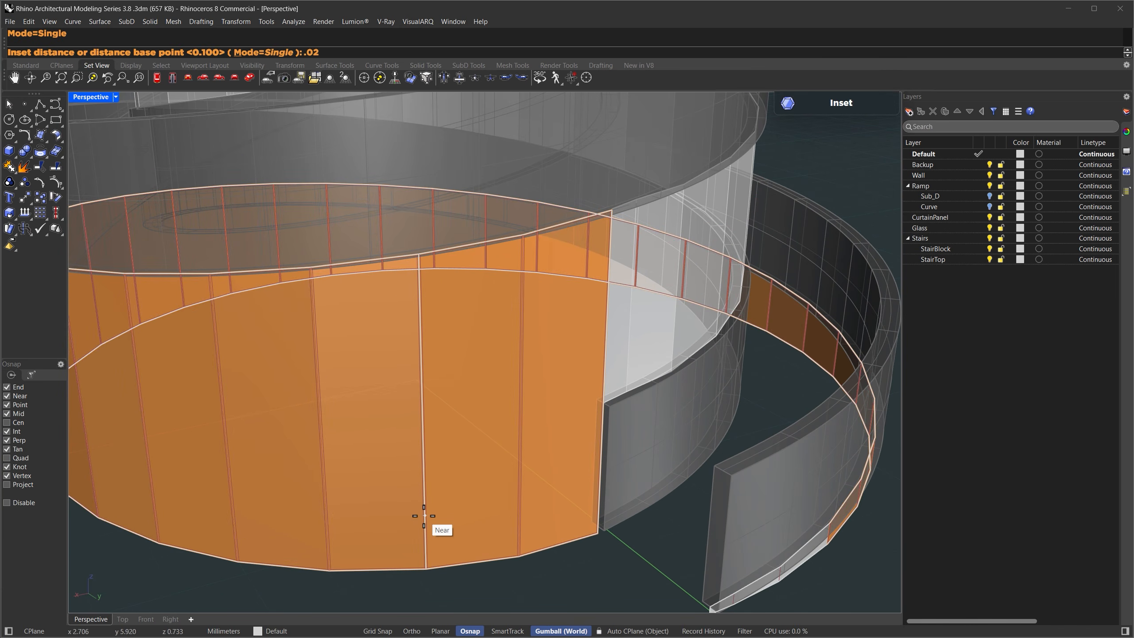
pyautogui.press('BackSpace')
pyautogui.write('9')
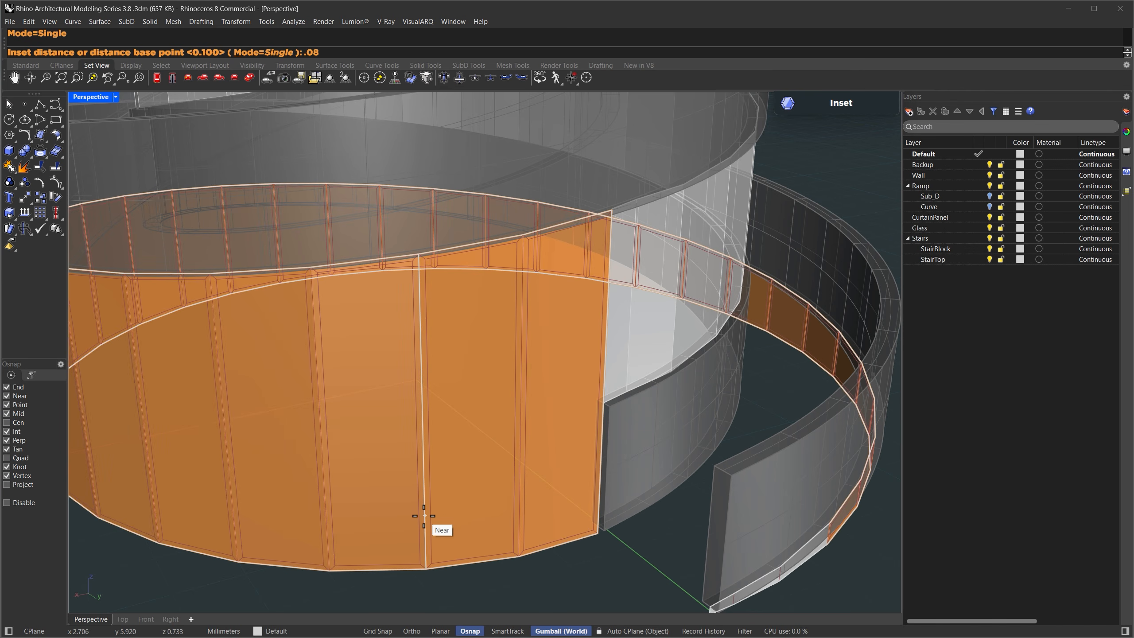
pyautogui.press('BackSpace')
pyautogui.write('1')
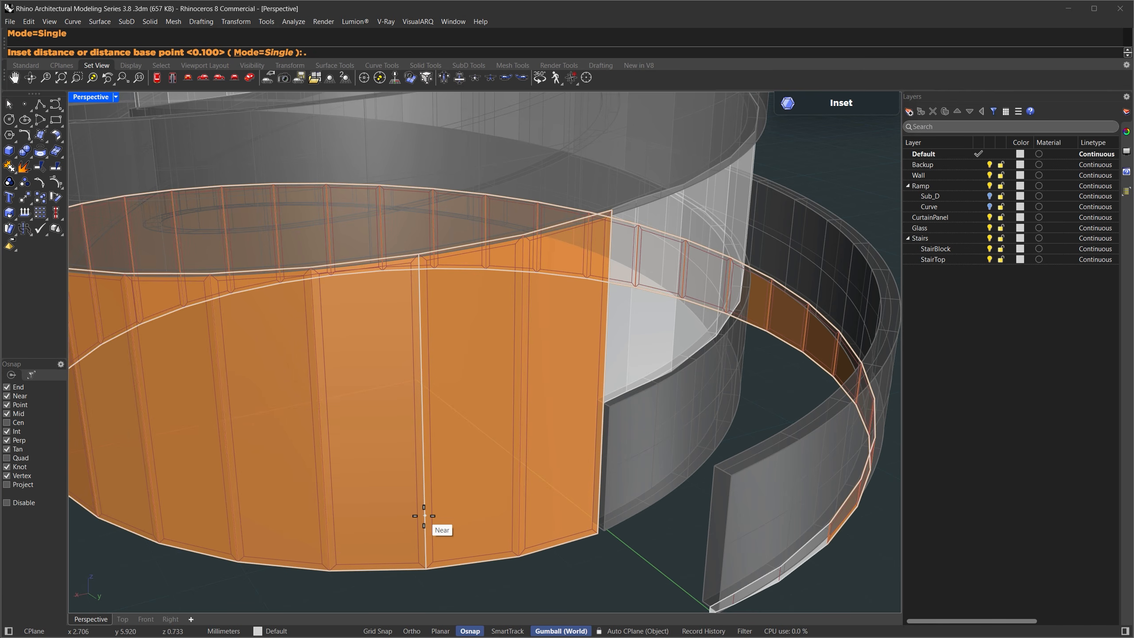
pyautogui.write('05')
pyautogui.write('8')
pyautogui.press('BackSpace')
pyautogui.write('4')
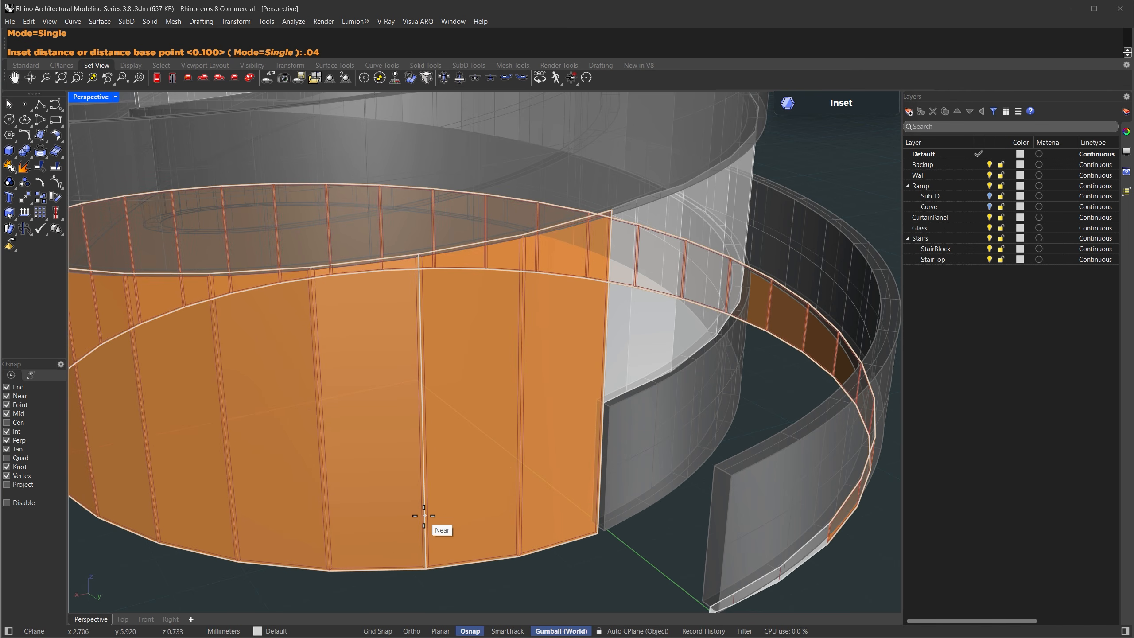
pyautogui.press('BackSpace')
pyautogui.write('6')
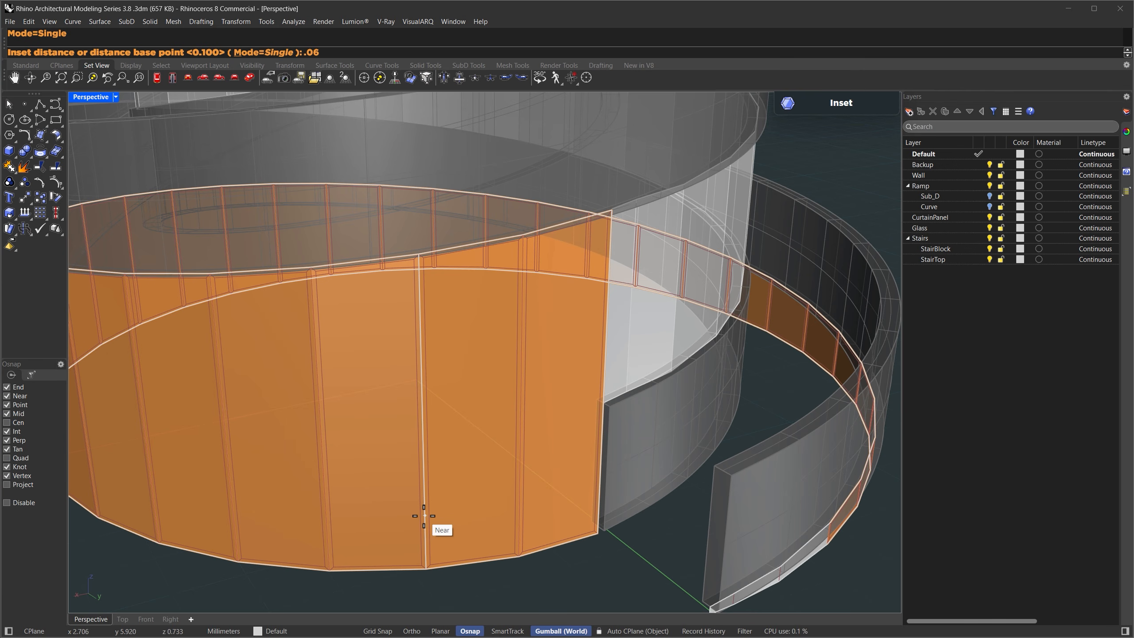
# Inset the selected lower wall faces individually by 0.06 and move the resulting panel faces out of the SubD to the clipboard.
pyautogui.press('Return')
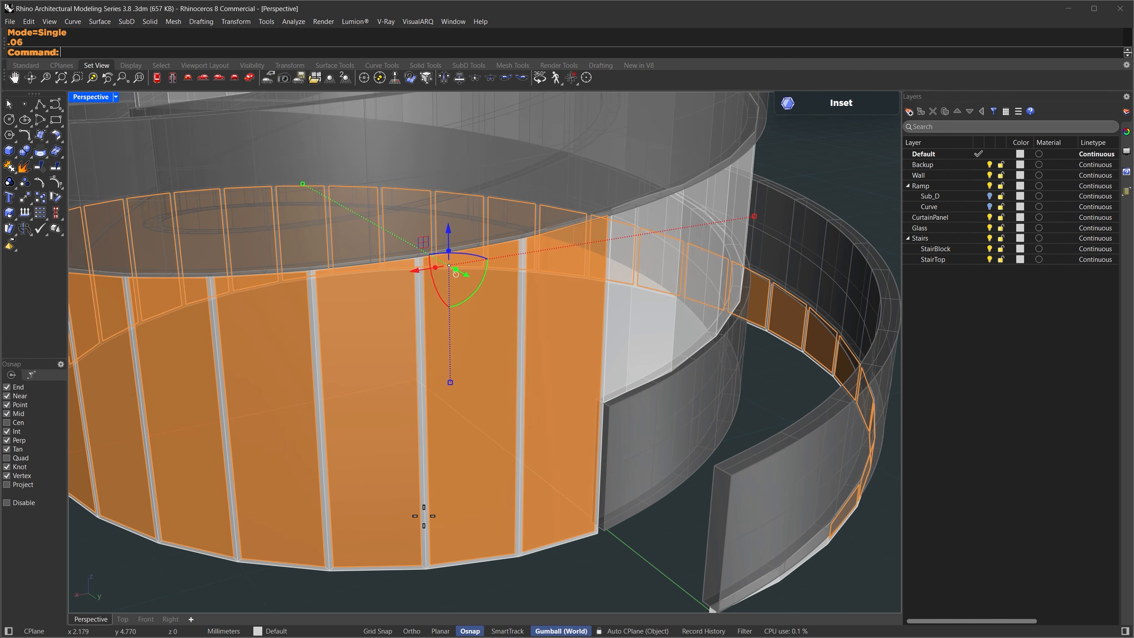
pyautogui.hotkey('ctrl', 'c')
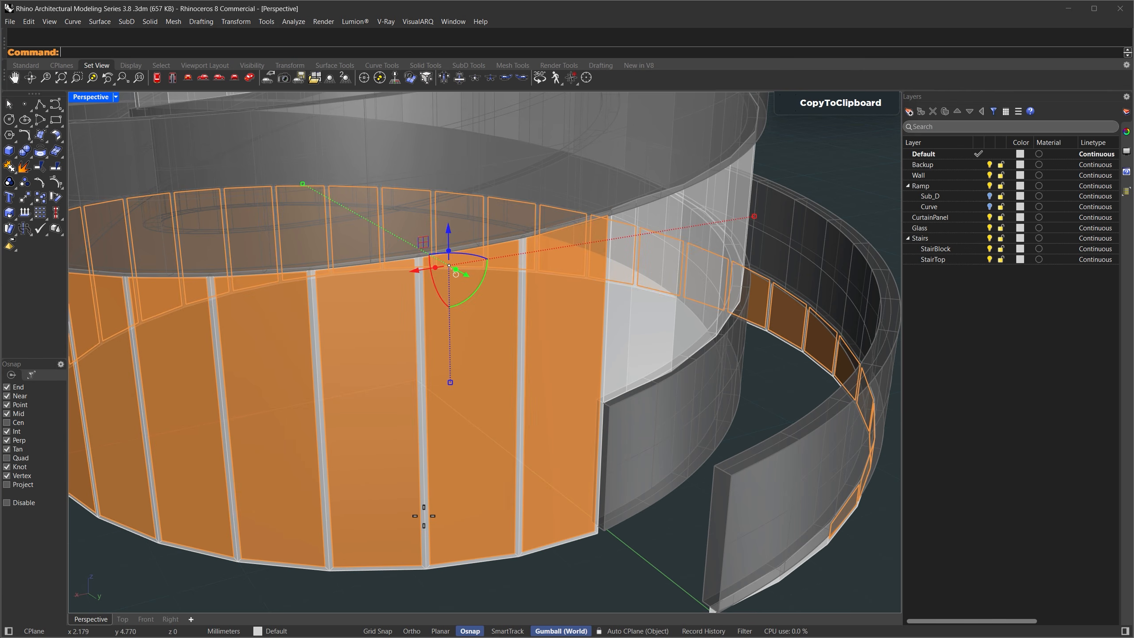
pyautogui.press('Delete')
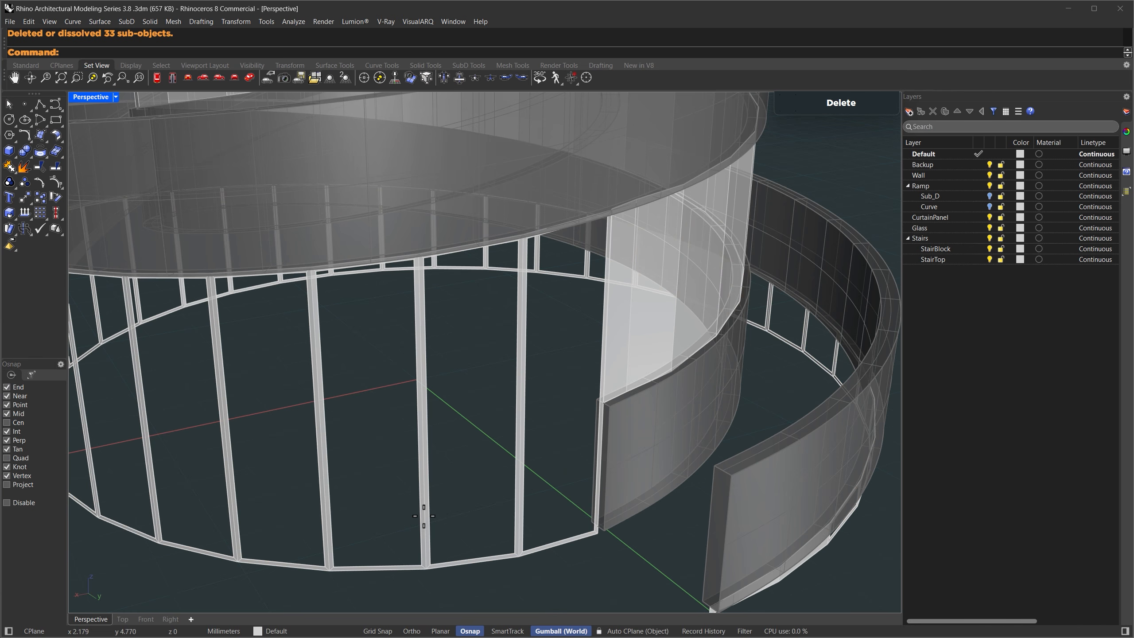
# Offset the remaining SubD frame inward as a solid with a distance of 0.1.
pyautogui.click(424, 516)
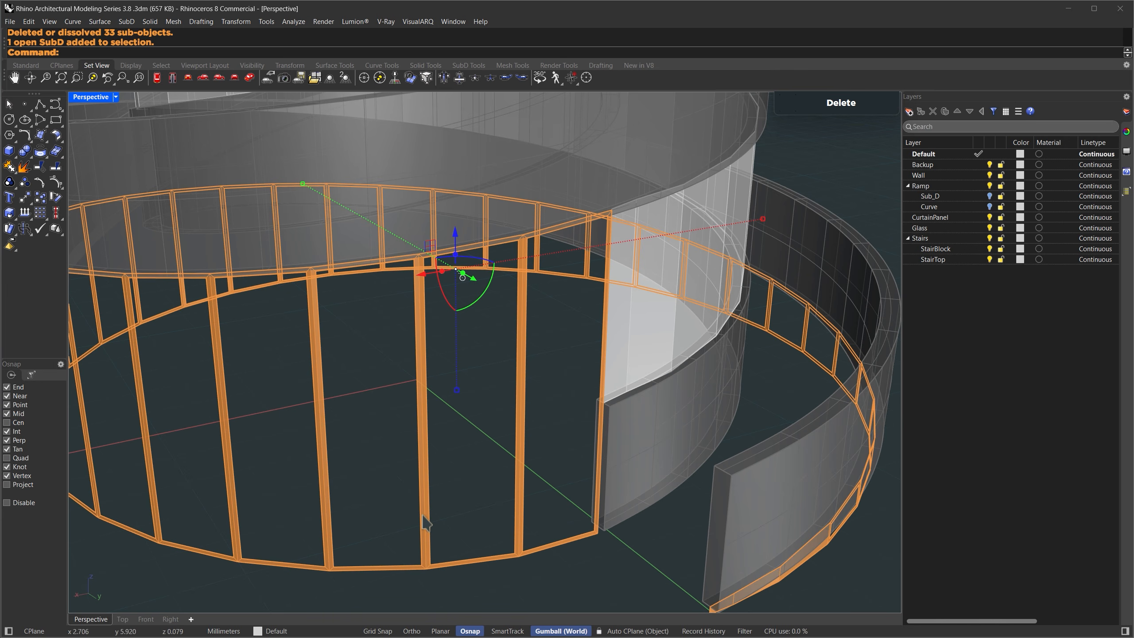
pyautogui.write('OffsetSubD')
pyautogui.press('Return')
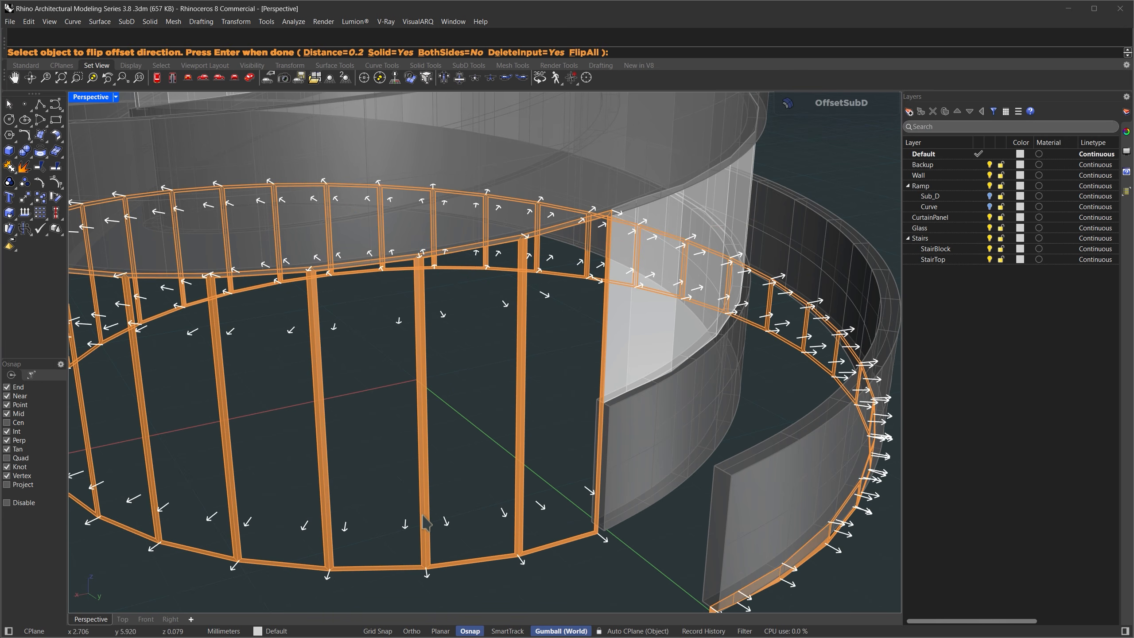
pyautogui.click(328, 53)
pyautogui.write('0.')
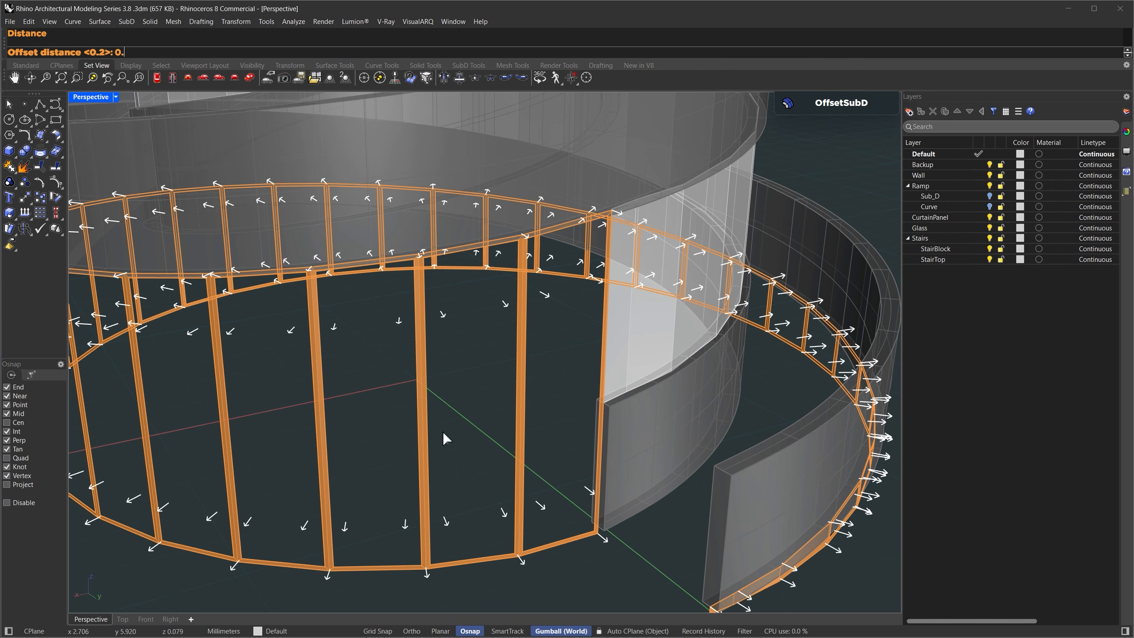
pyautogui.write('1')
pyautogui.press('Return')
pyautogui.click(578, 53)
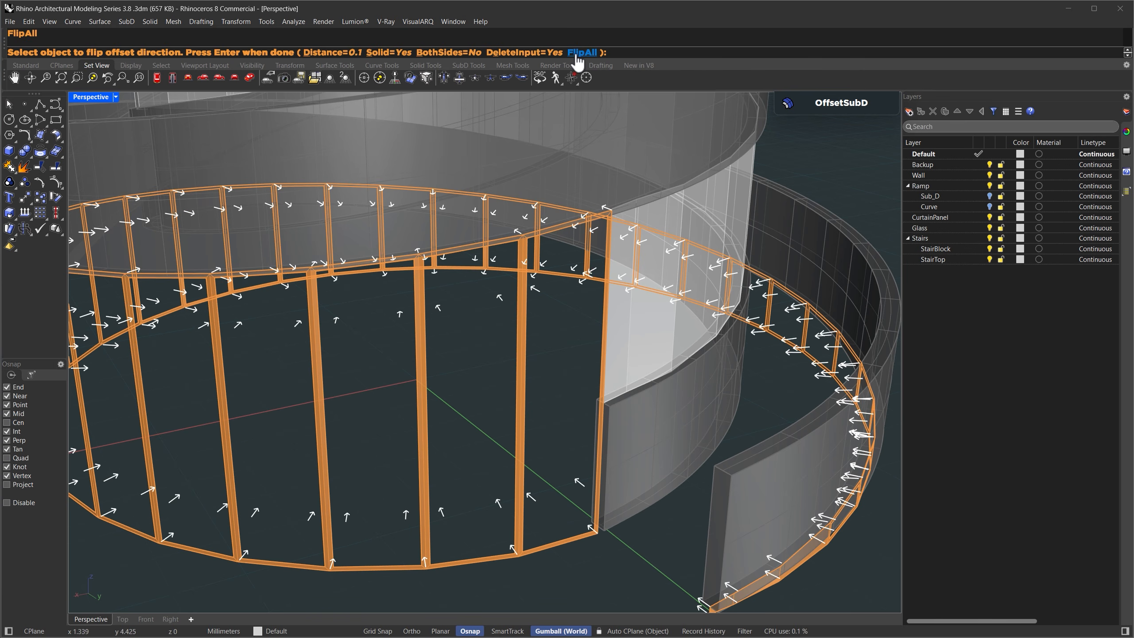
pyautogui.press('Return')
# Paste the copied panel faces back in place within the frame openings.
pyautogui.moveTo(367, 474)
pyautogui.mouseDown(button='right')
pyautogui.moveTo(320, 475)
pyautogui.moveTo(348, 477)
pyautogui.mouseUp(button='right')
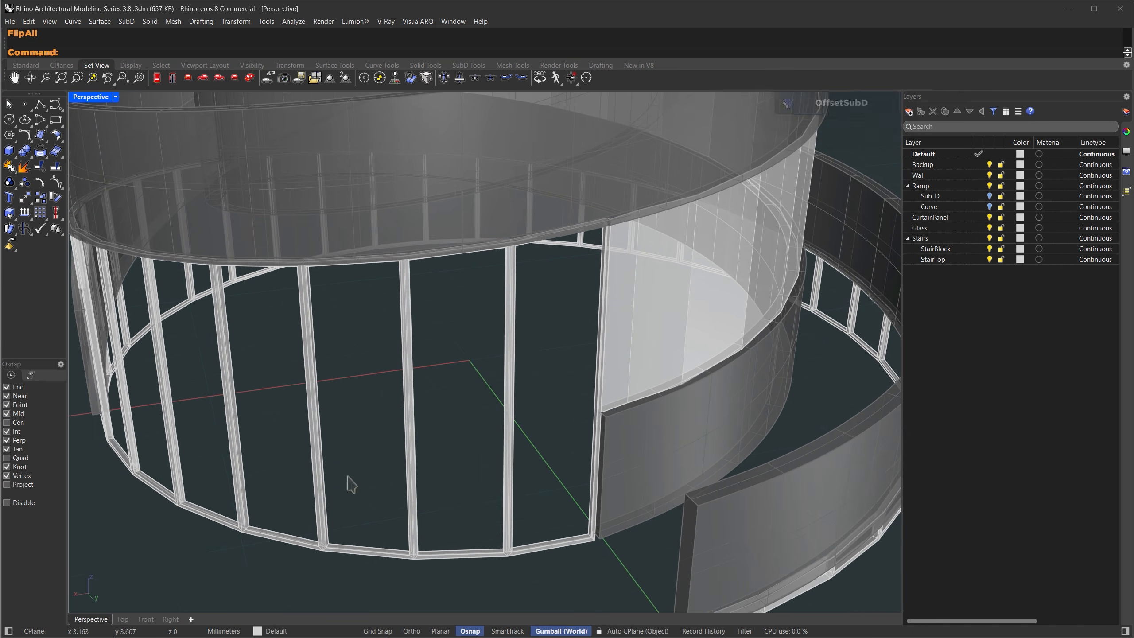
pyautogui.click(347, 478)
pyautogui.hotkey('ctrl', 'v')
# Offset the pasted panels inward by 0.05 with OffsetSubD, with Solid set to No and the input deleted.
pyautogui.write('Off')
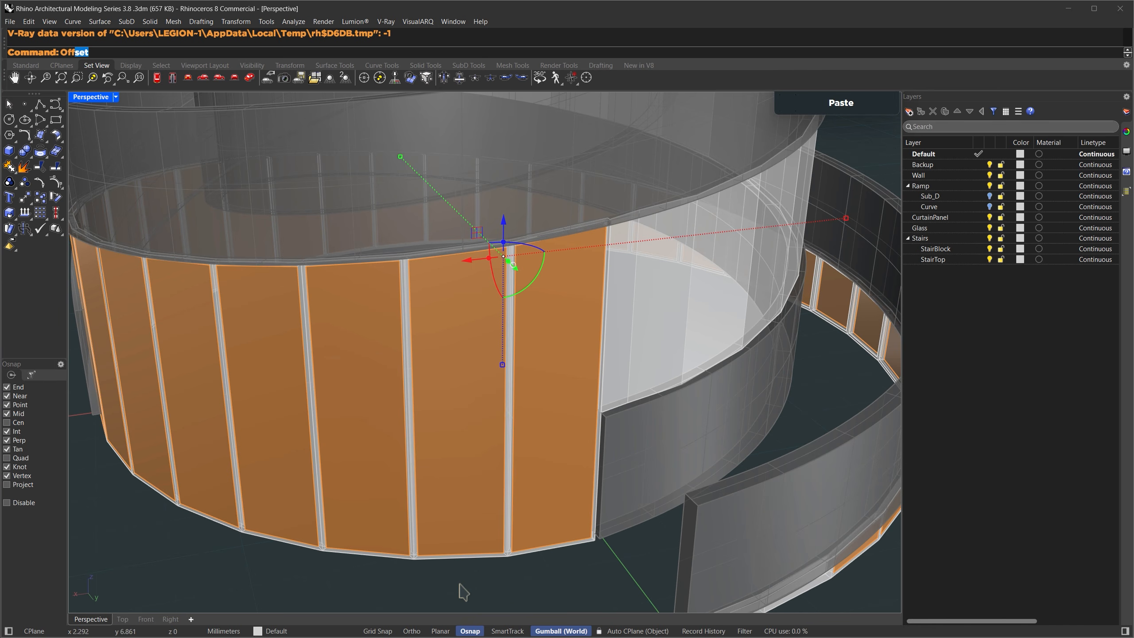
pyautogui.write('setSubD')
pyautogui.press('Return')
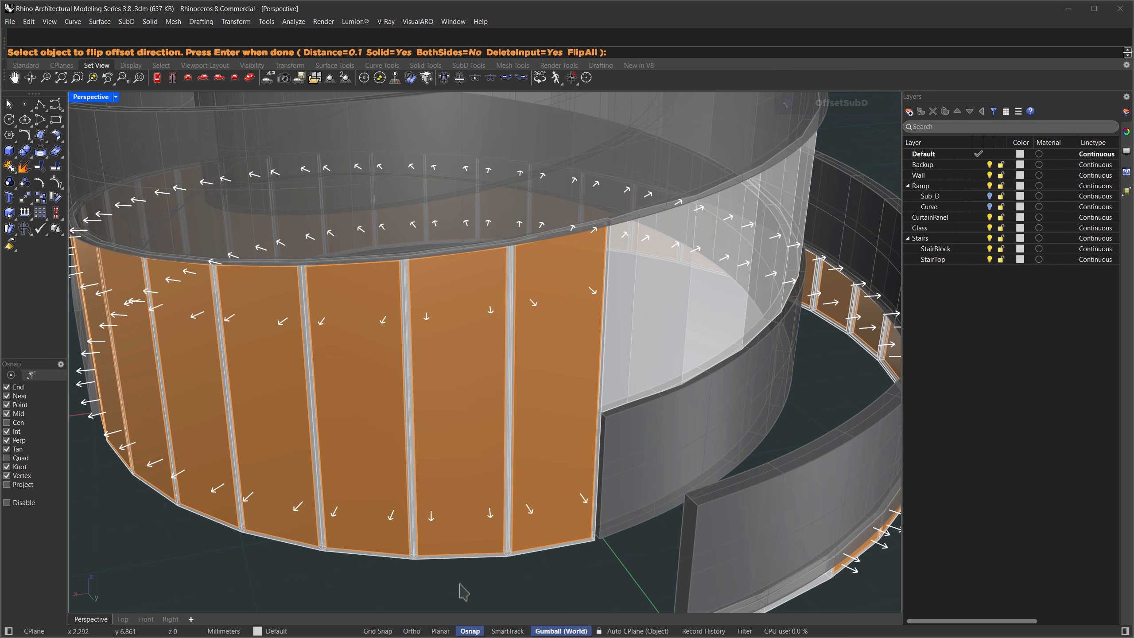
pyautogui.click(582, 52)
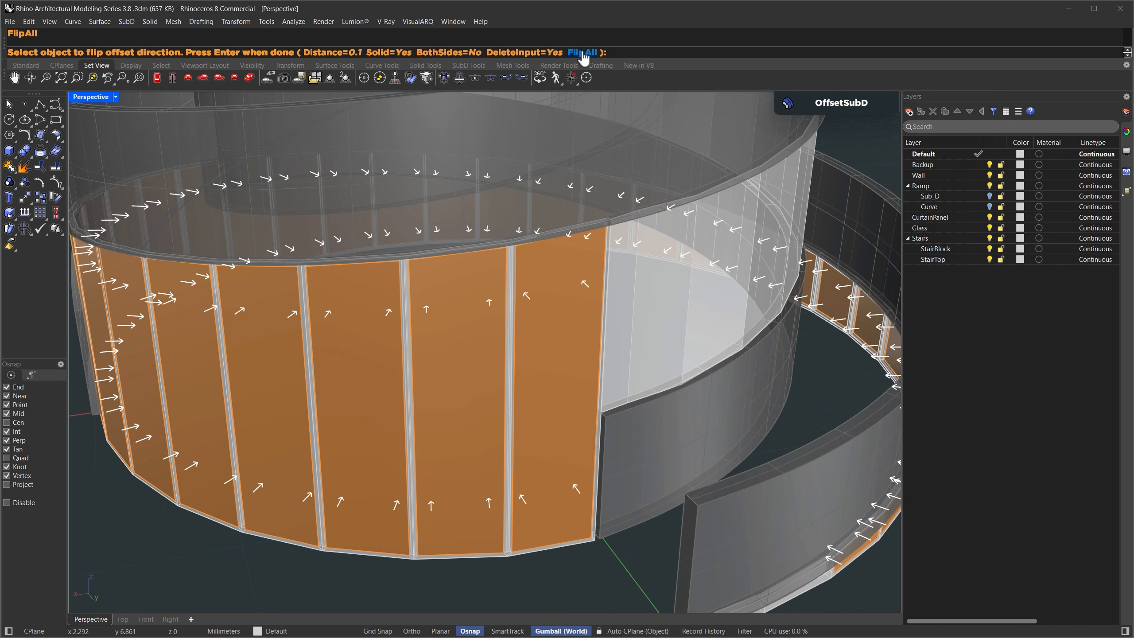
pyautogui.click(320, 50)
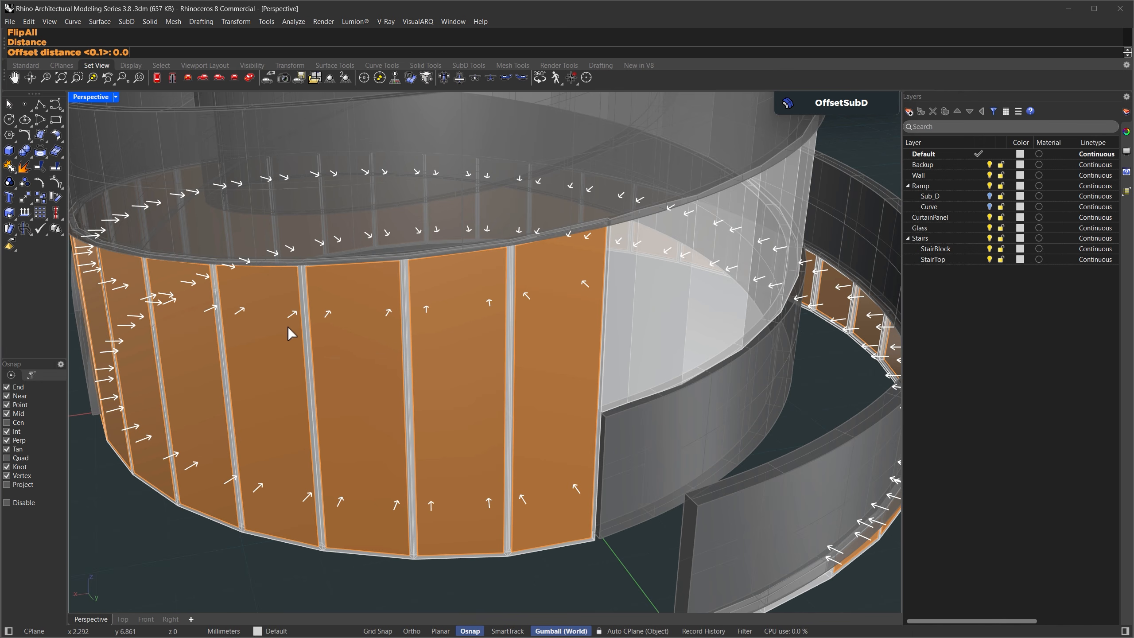
pyautogui.press('Return')
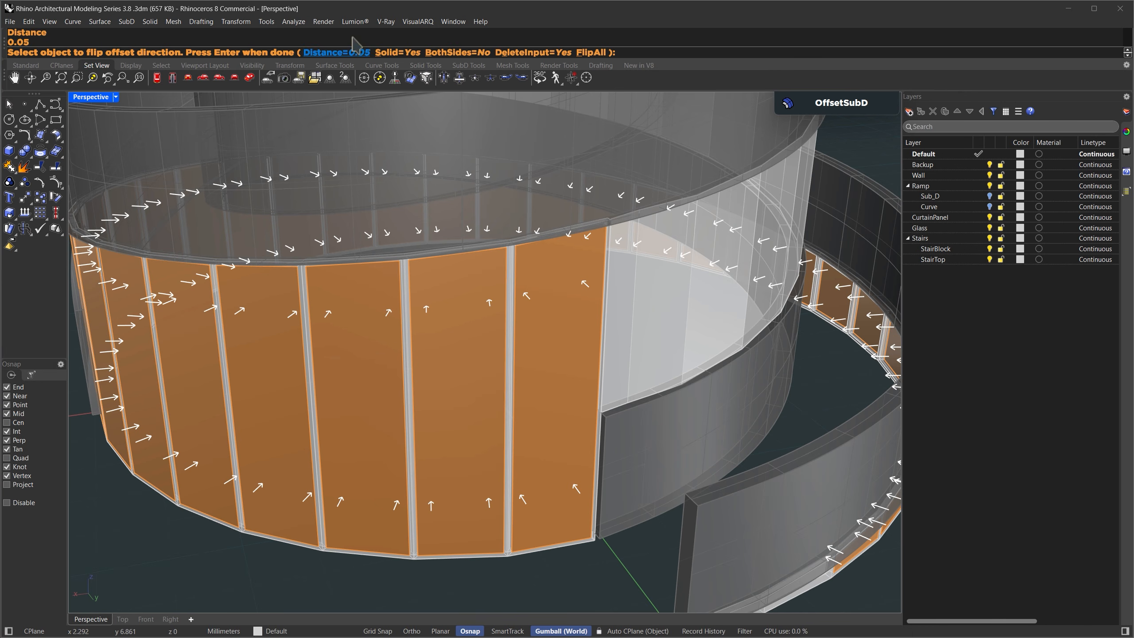
pyautogui.click(401, 52)
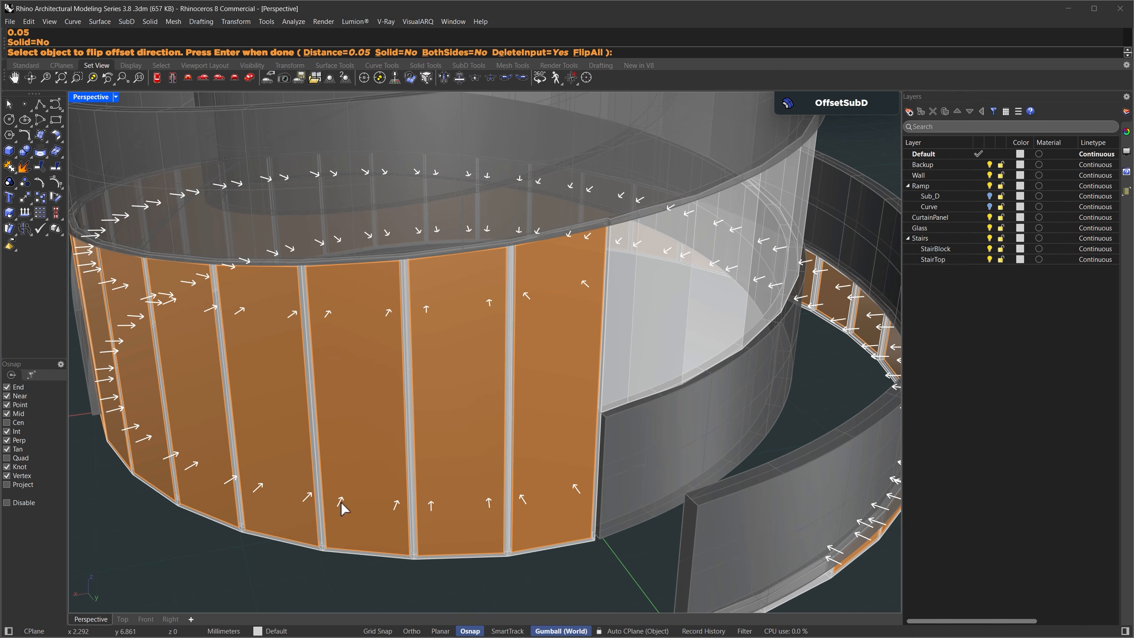
pyautogui.scroll(5, 325, 560)
pyautogui.press('Return')
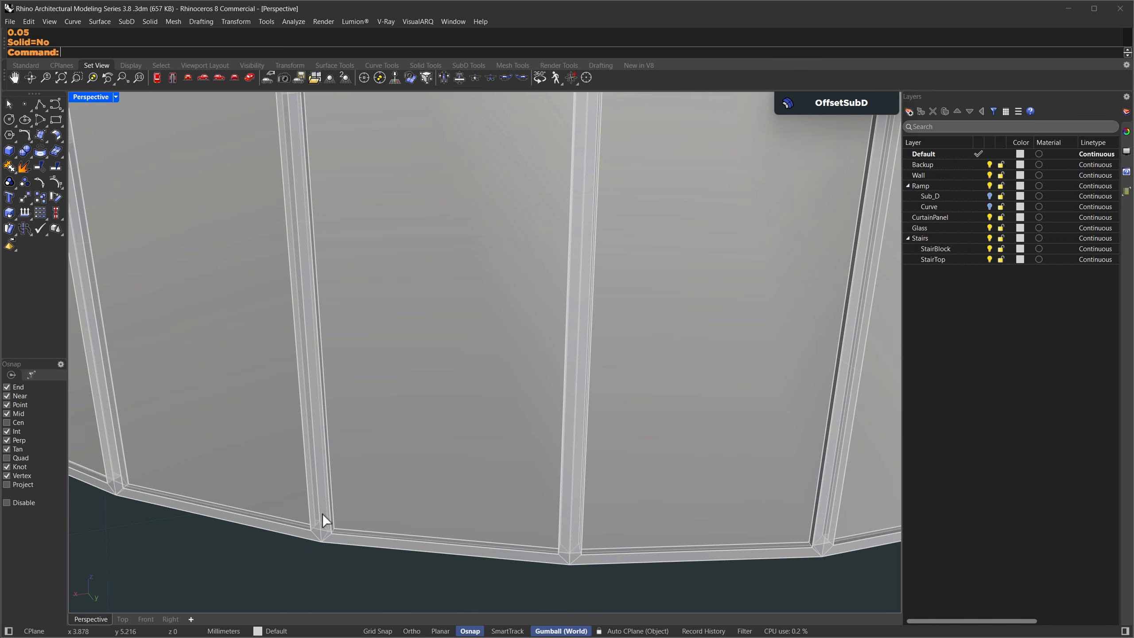
# Select the last-created panels and thicken them with OffsetSubD as solids on both sides with a distance of 0.02.
pyautogui.write('SelLast')
pyautogui.press('Return')
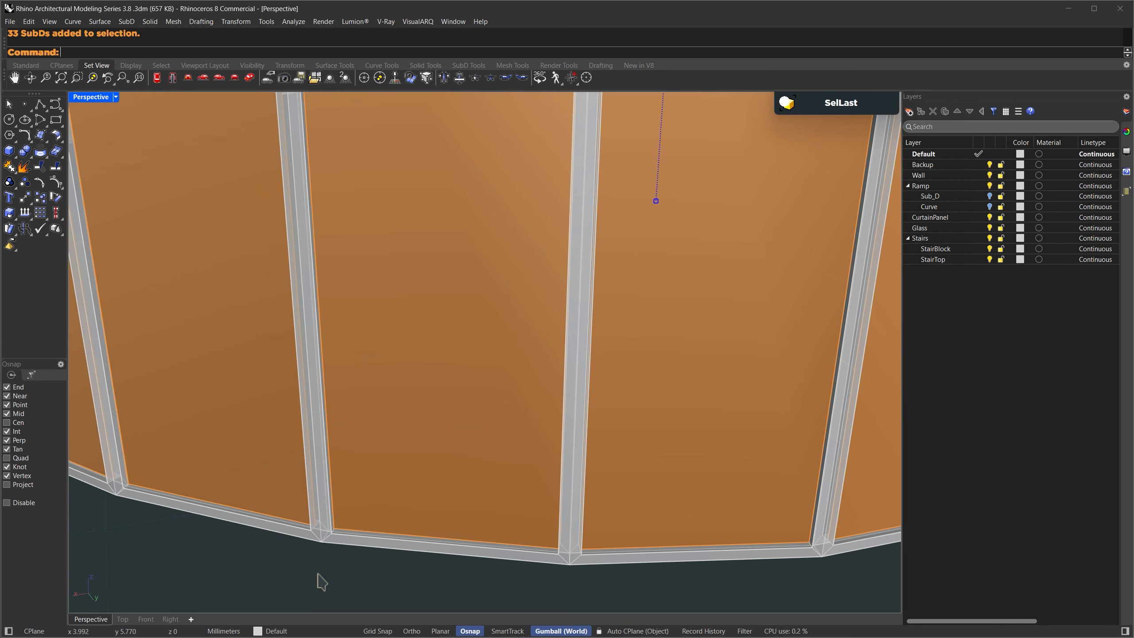
pyautogui.write('OffsetSubD')
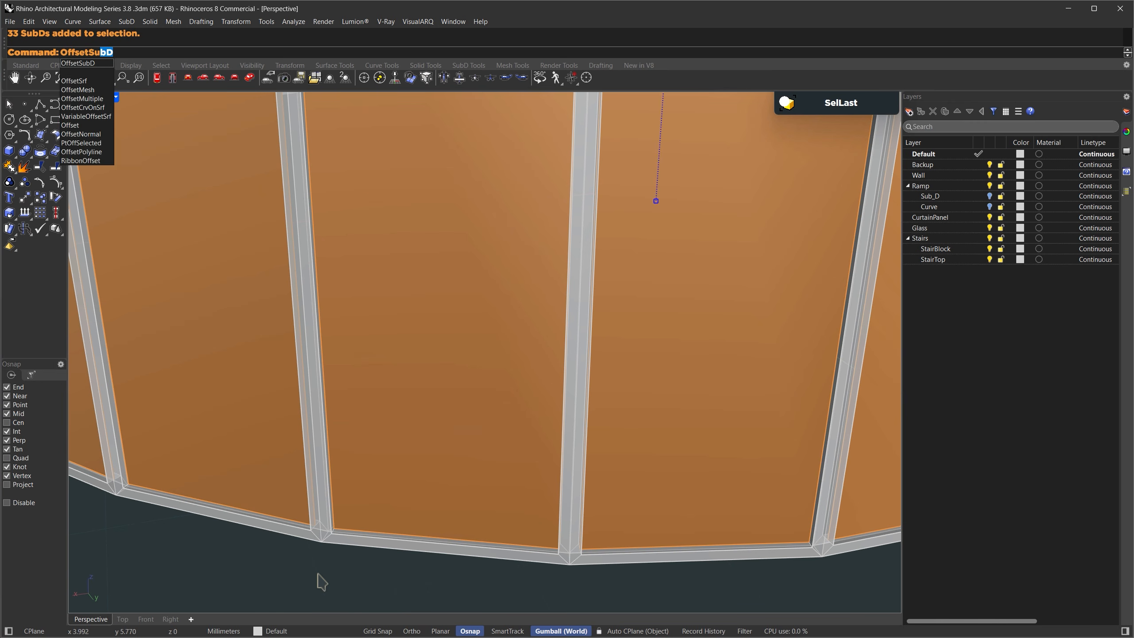
pyautogui.press('Return')
pyautogui.click(431, 52)
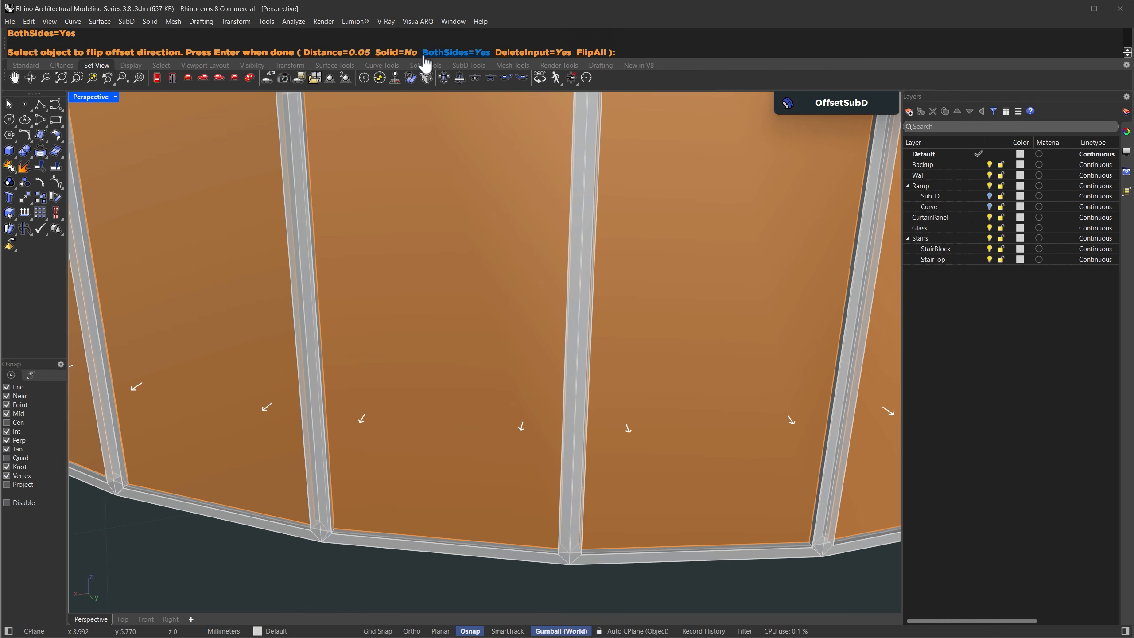
pyautogui.click(395, 53)
pyautogui.click(352, 53)
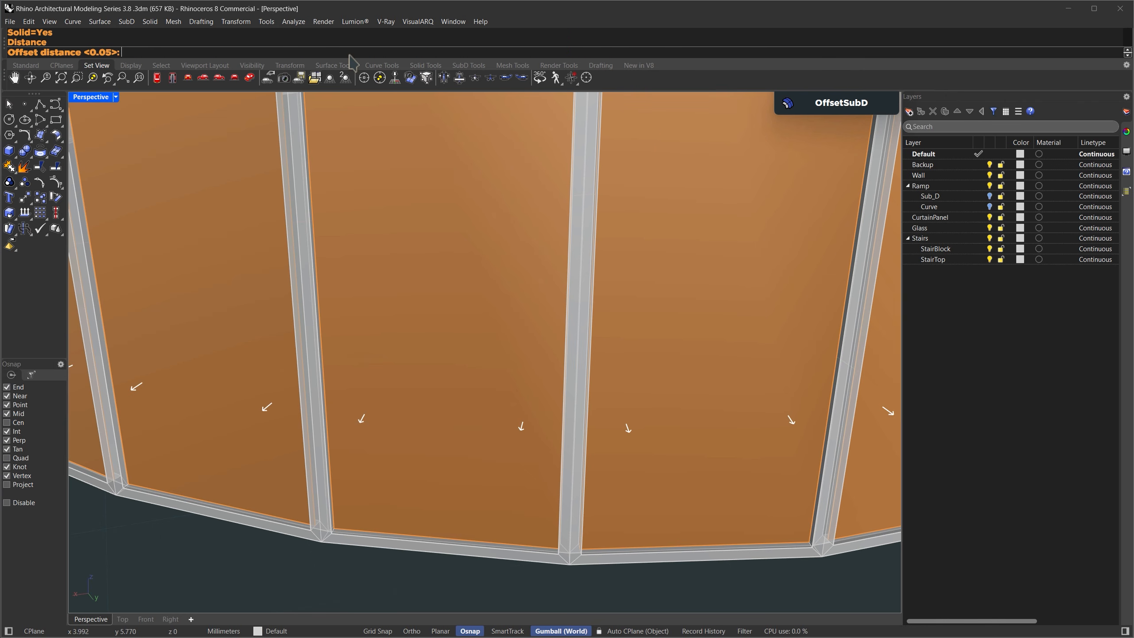
pyautogui.write('0.02')
pyautogui.press('Return')
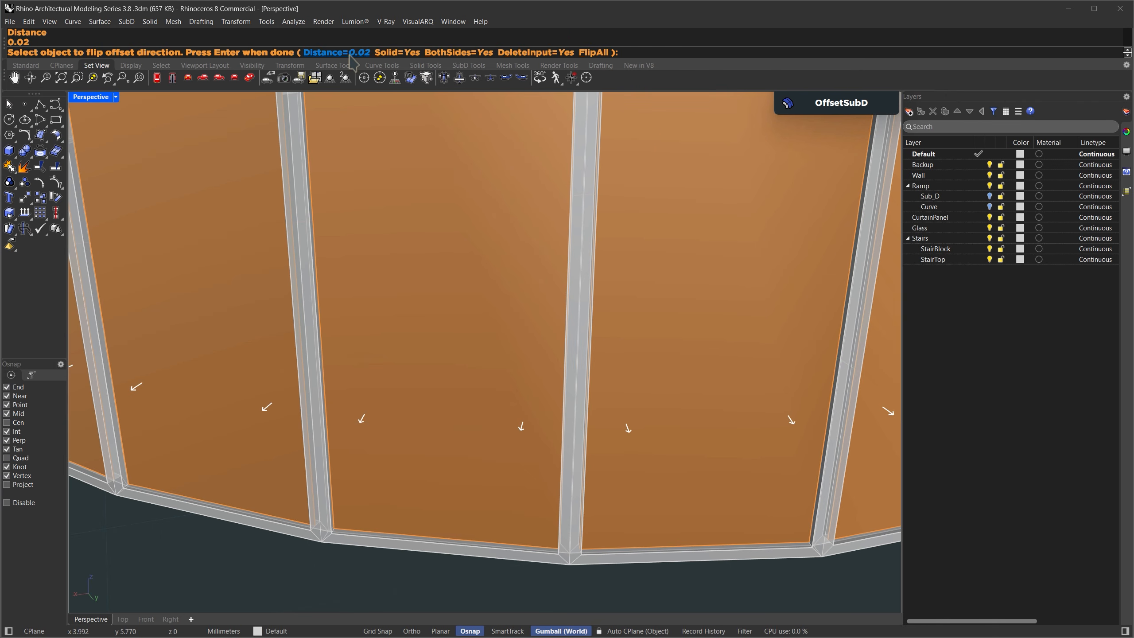
pyautogui.press('Return')
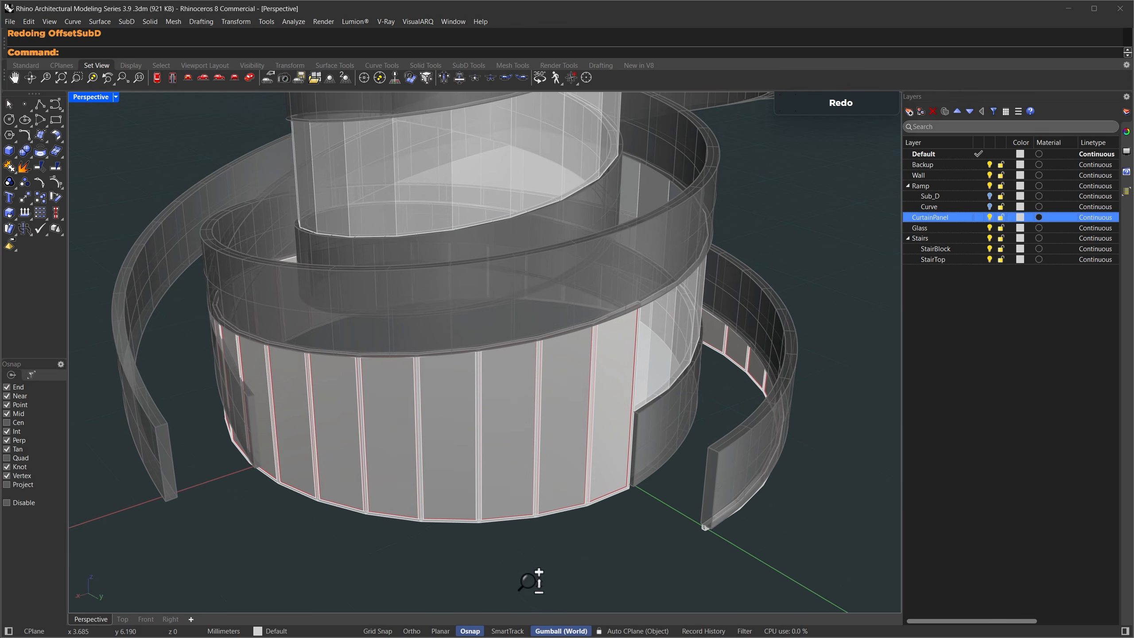
# Preview the whole model in smooth SubD display and return it to flat display.
pyautogui.scroll(-6, 530, 581)
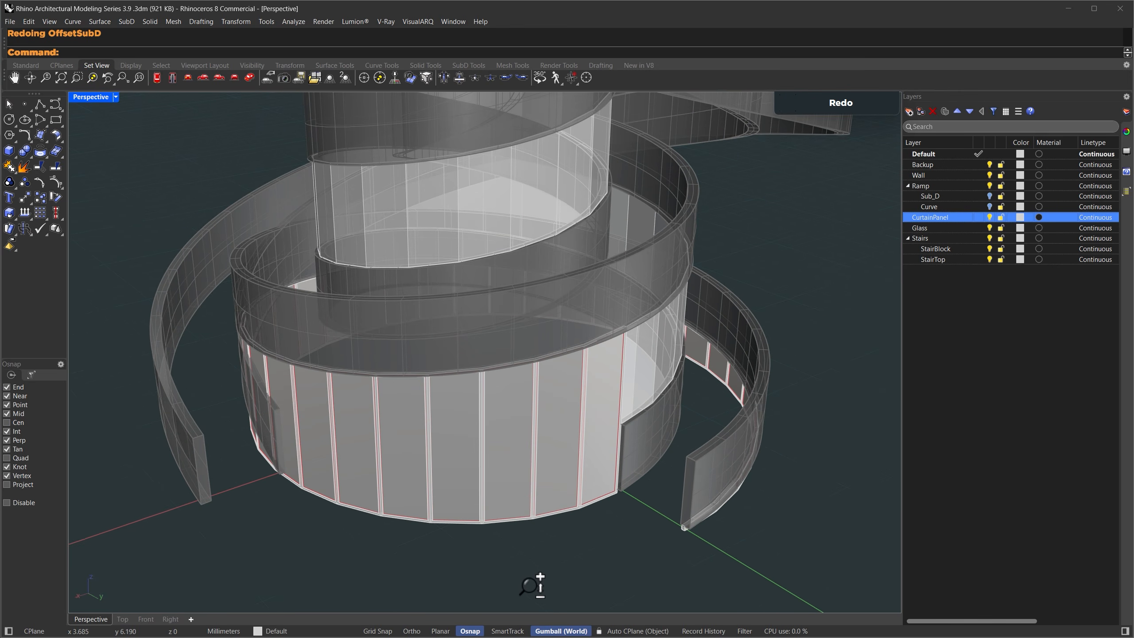
pyautogui.scroll(6, 543, 522)
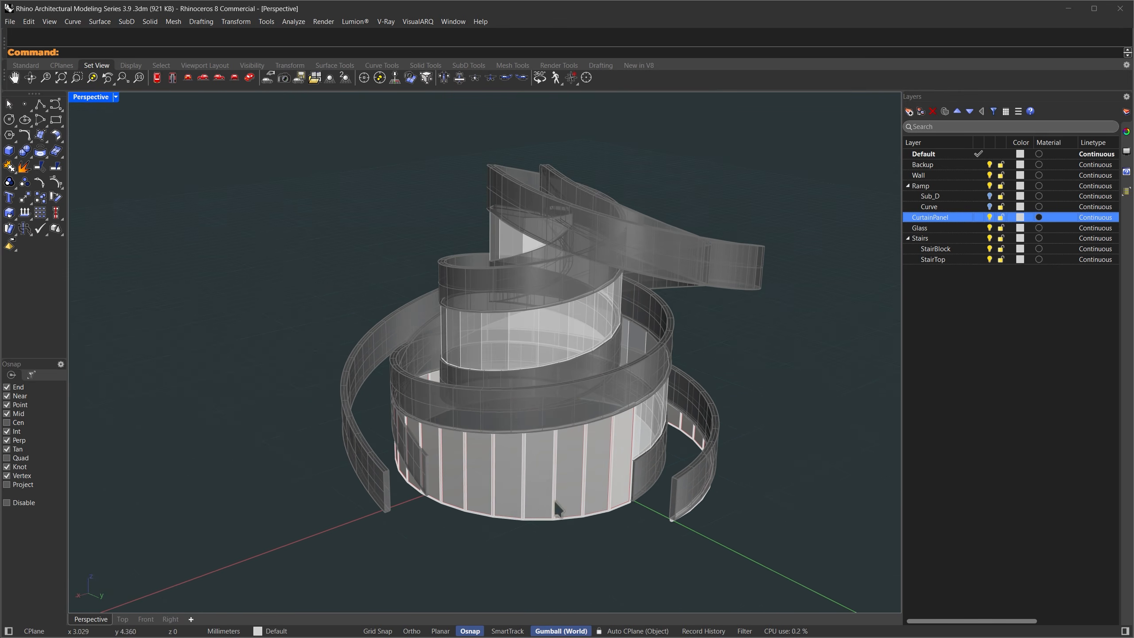
pyautogui.press('Tab')
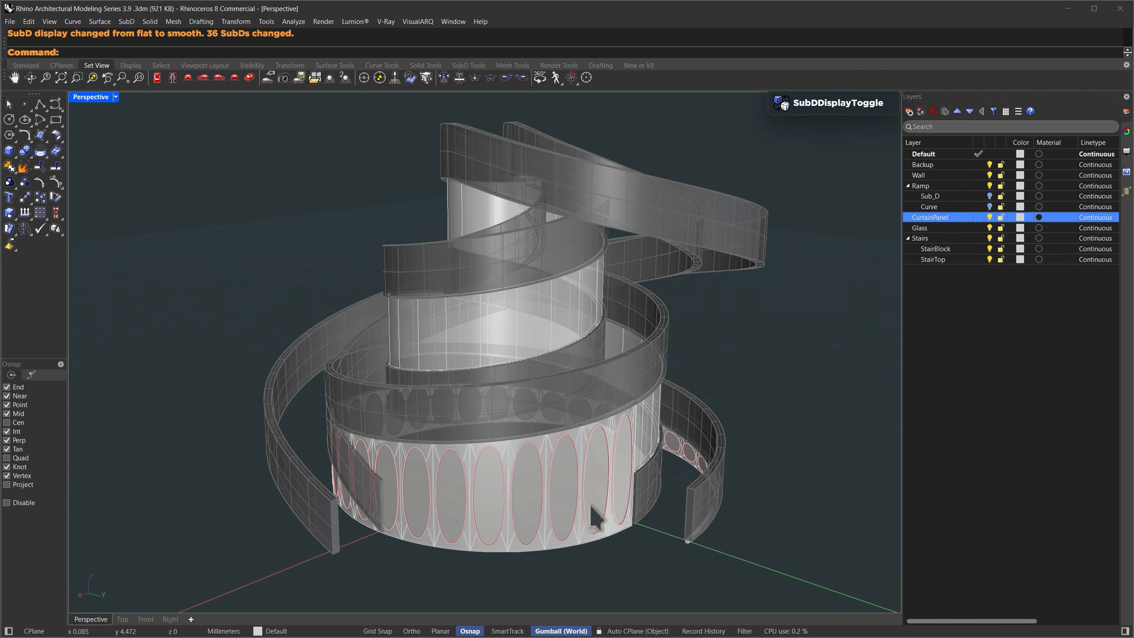
pyautogui.press('Tab')
# Select the lower frame and its panels without the upper wall SubD, and extract their control polygons as meshes.
pyautogui.moveTo(525, 563); pyautogui.dragTo(502, 509, button='right')
pyautogui.moveTo(786, 549); pyautogui.dragTo(164, 414)
pyautogui.moveTo(423, 339); pyautogui.dragTo(438, 361, button='right')
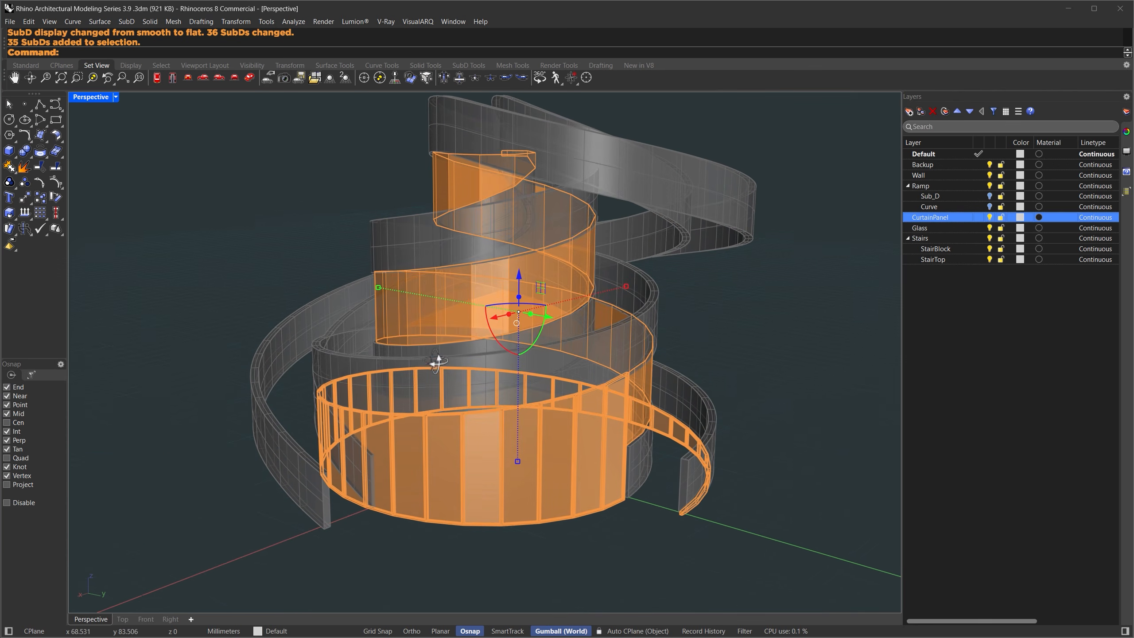
pyautogui.keyDown('ctrl'); pyautogui.click(504, 276); pyautogui.keyUp('ctrl')
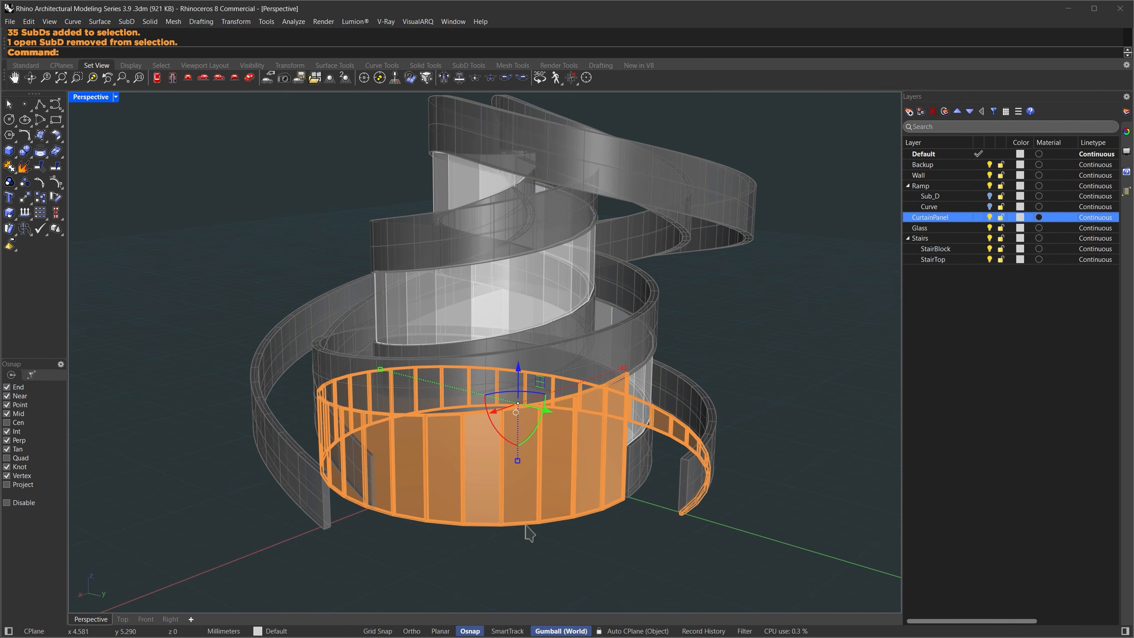
pyautogui.write('ExtractControlPolygon')
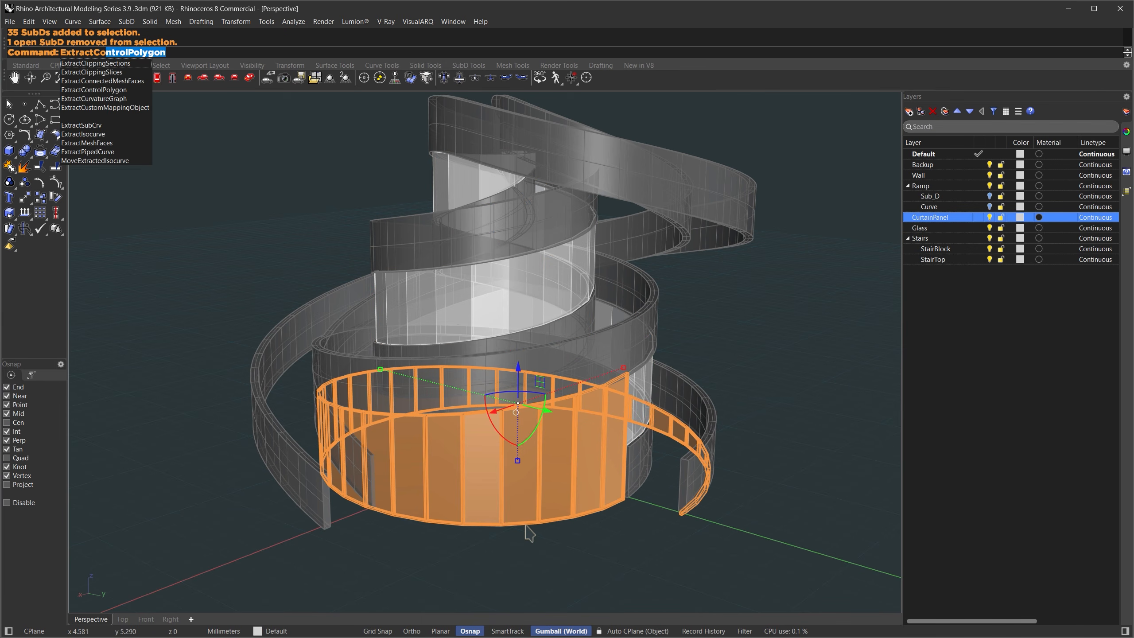
pyautogui.press('Return')
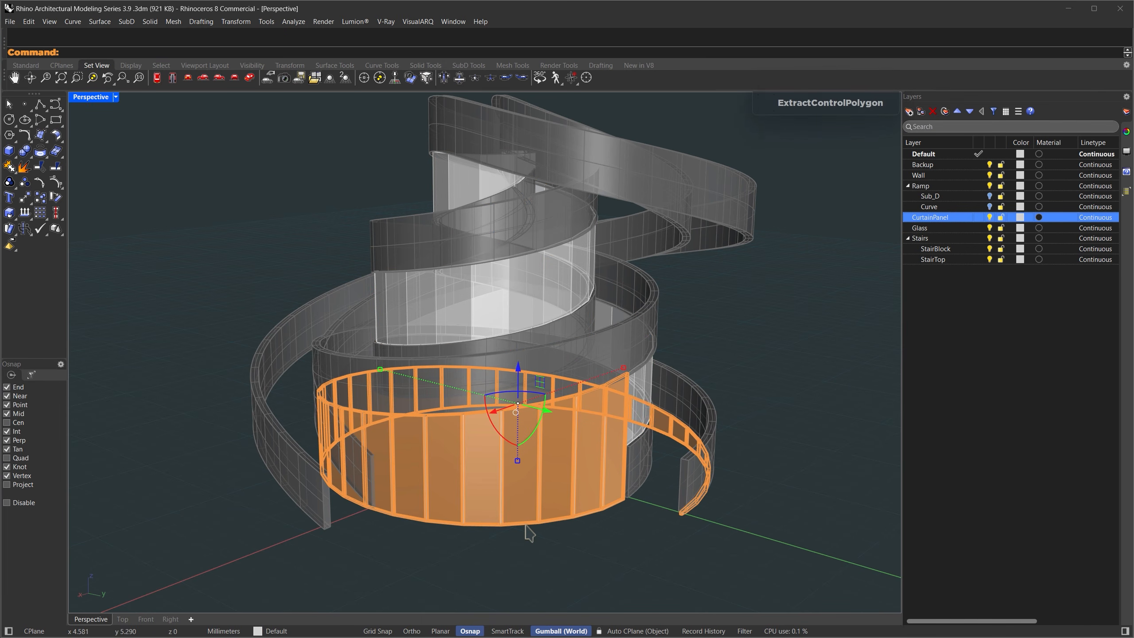
# Convert the extracted control polygon meshes to NURBS with ToNURBS, keeping the input objects.
pyautogui.write('ton')
pyautogui.press('Return')
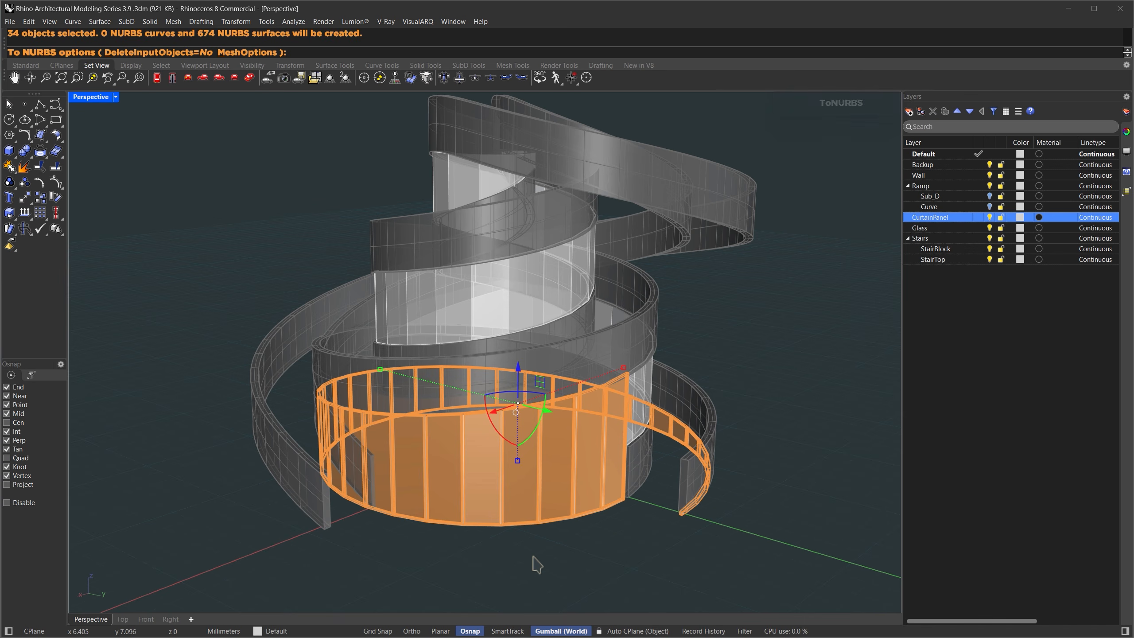
pyautogui.press('Return')
# Select all the polysurfaces and run MergeAllCoplanarFaces on them.
pyautogui.write('selpolysrf')
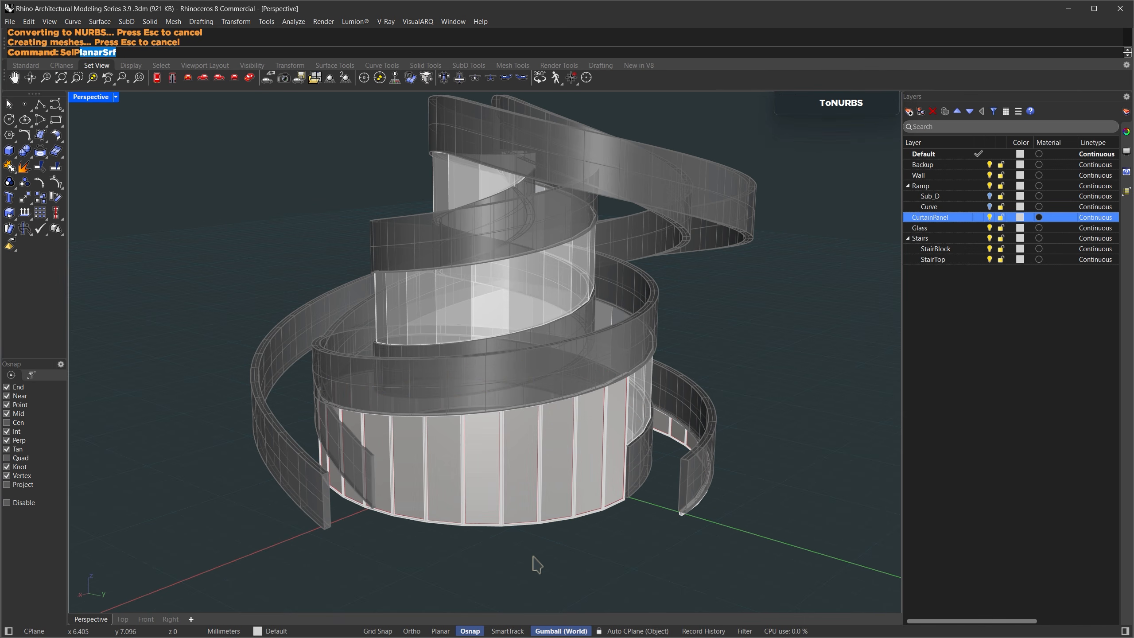
pyautogui.press('Return')
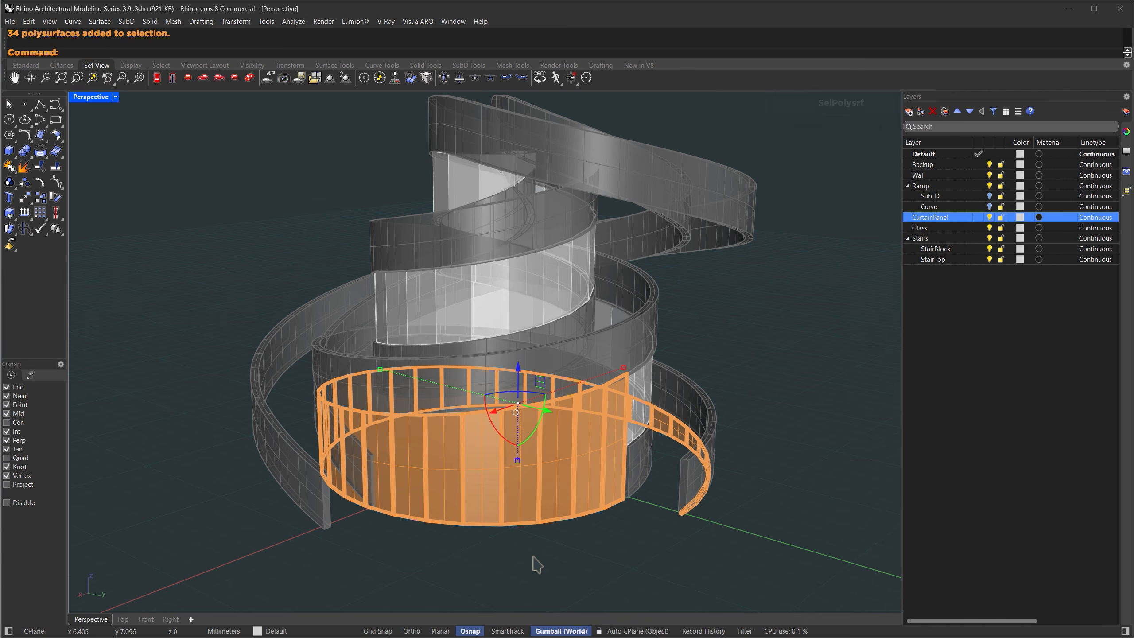
pyautogui.write('mergea')
pyautogui.press('Return')
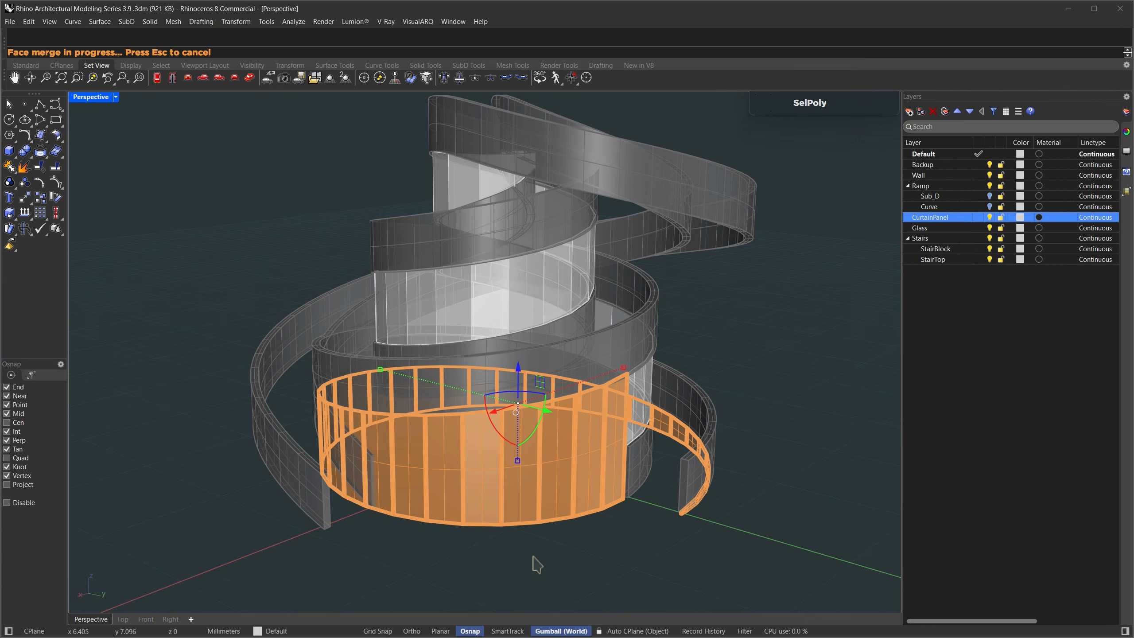
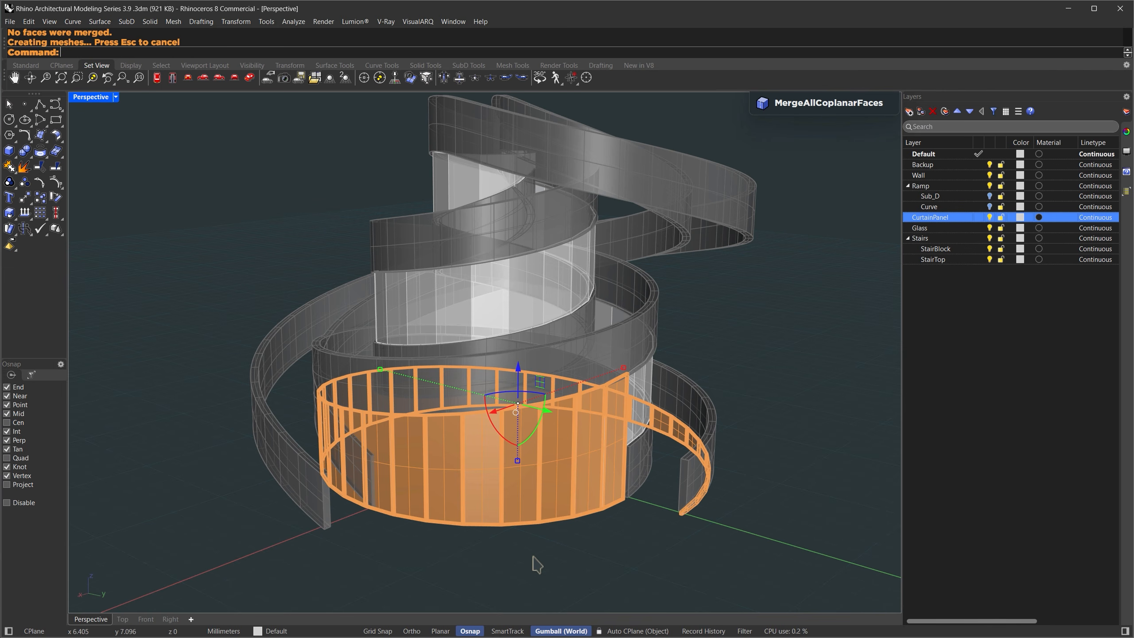
# Invert the selection, exclude the upper wall SubD, and delete the leftover meshes and SubDs of the lower curtain wall.
pyautogui.write('Invert')
pyautogui.press('Return')
pyautogui.keyDown('ctrl'); pyautogui.click(575, 247); pyautogui.keyUp('ctrl')
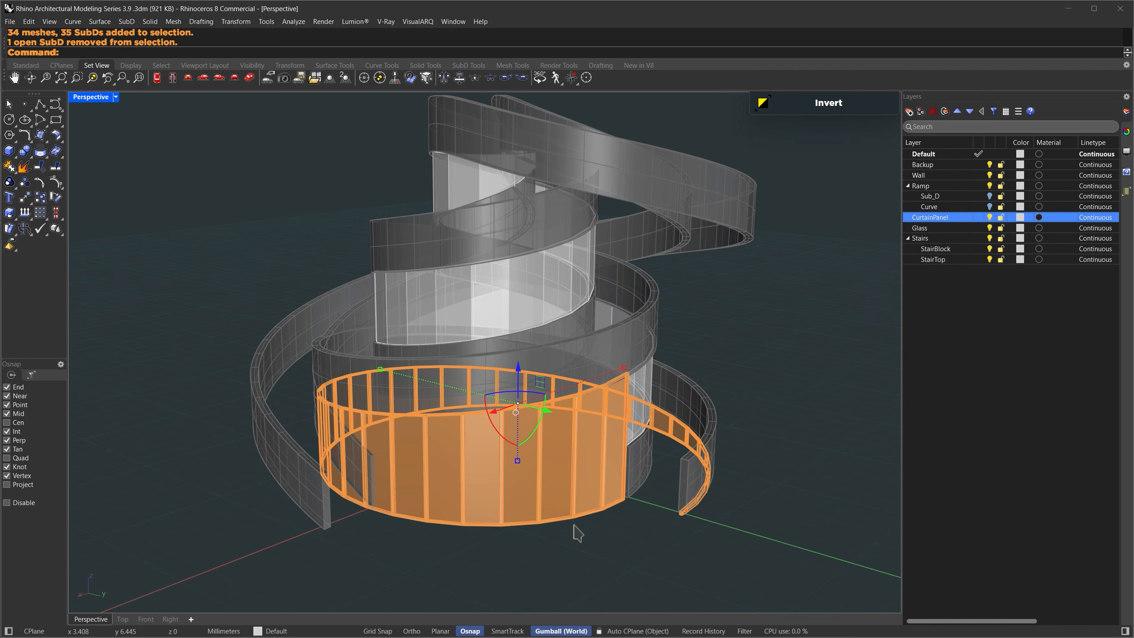
pyautogui.press('Delete')
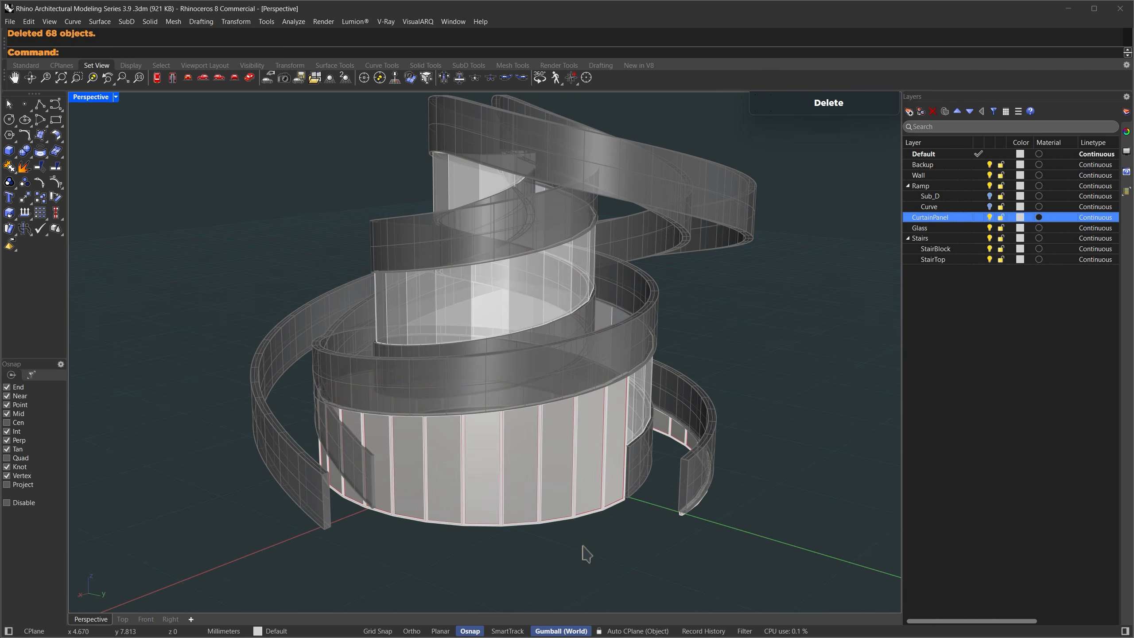
# Examine the lower curtain wall's frame and glass with flat SubD display in Rendered mode, and return to Shaded display.
pyautogui.scroll(5, 556, 523)
pyautogui.press('Tab')
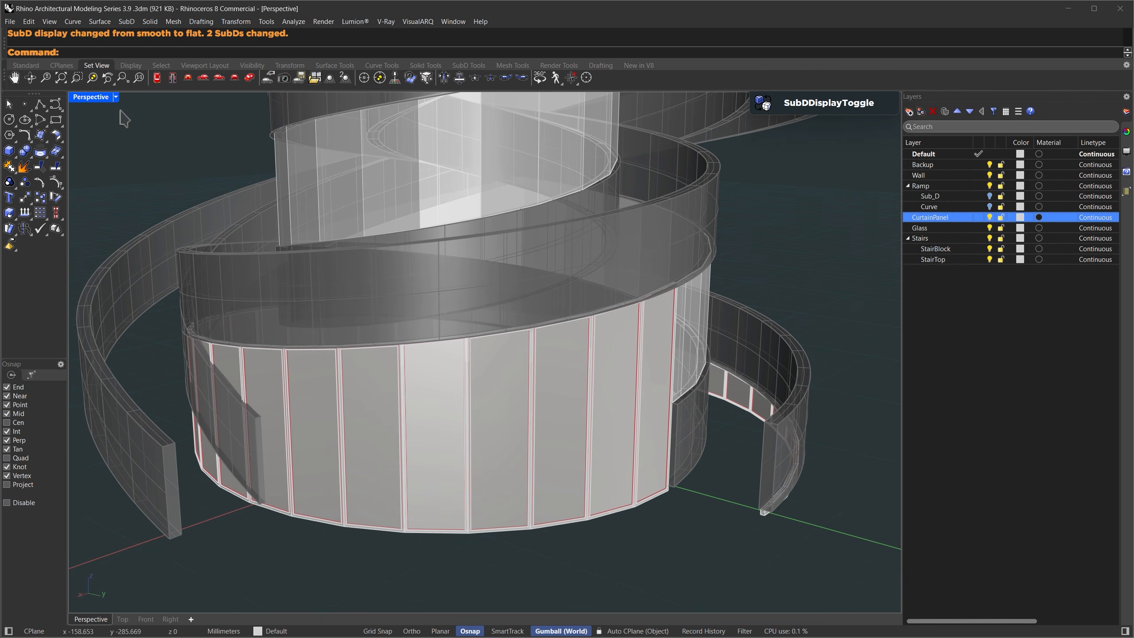
pyautogui.click(115, 97)
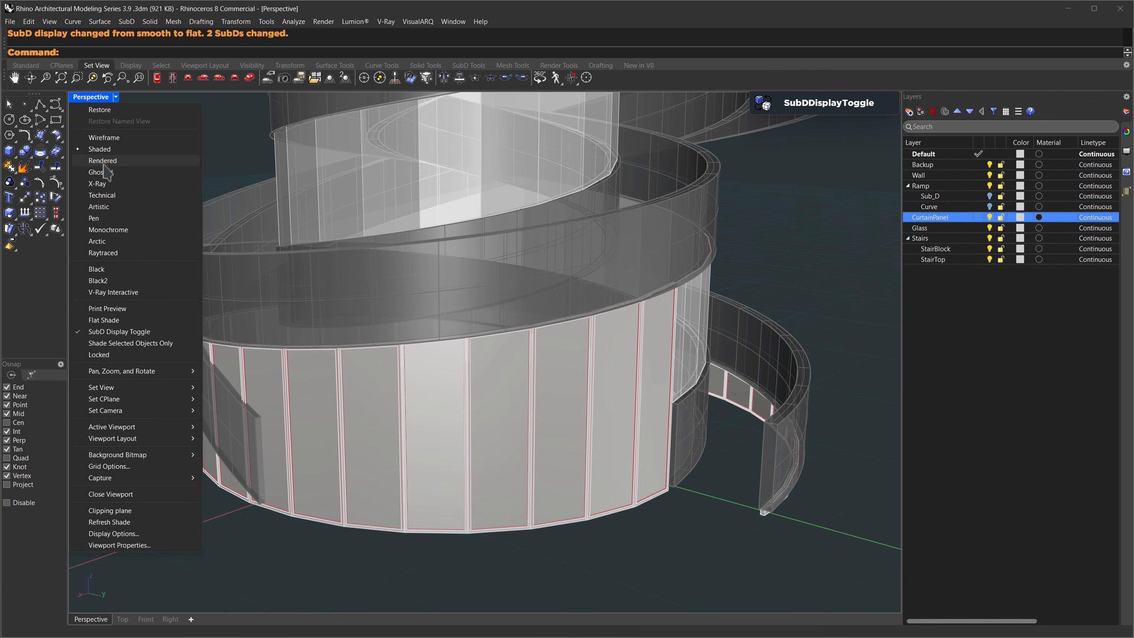
pyautogui.click(104, 163)
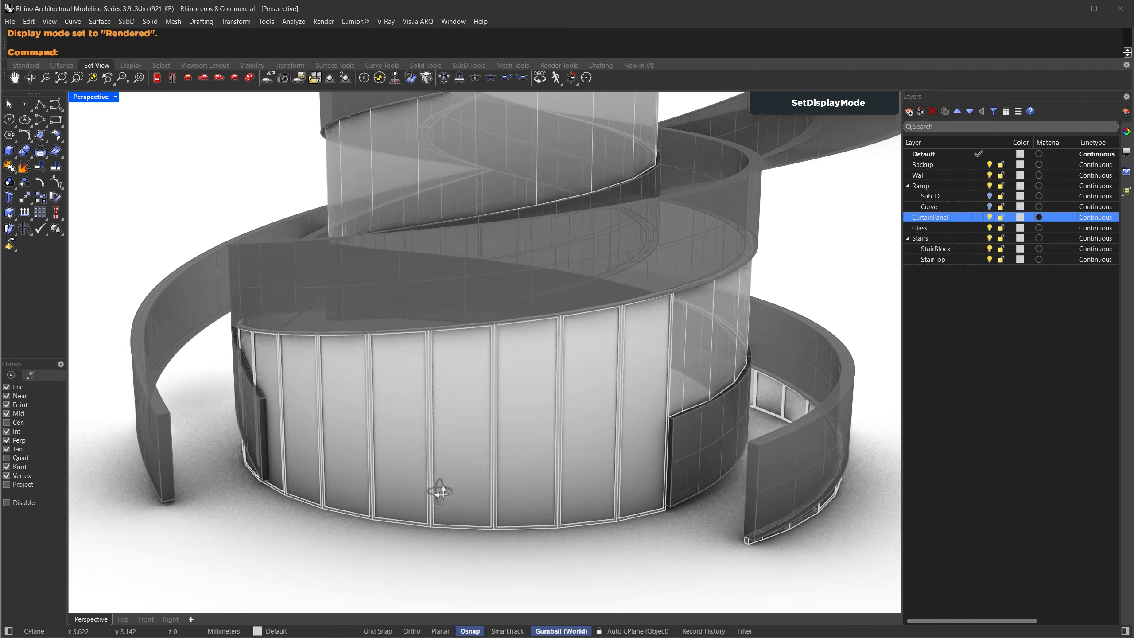
pyautogui.moveTo(440, 492)
pyautogui.mouseDown(button='right')
pyautogui.moveTo(418, 489)
pyautogui.moveTo(435, 486)
pyautogui.mouseUp(button='right')
pyautogui.scroll(4, 465, 496)
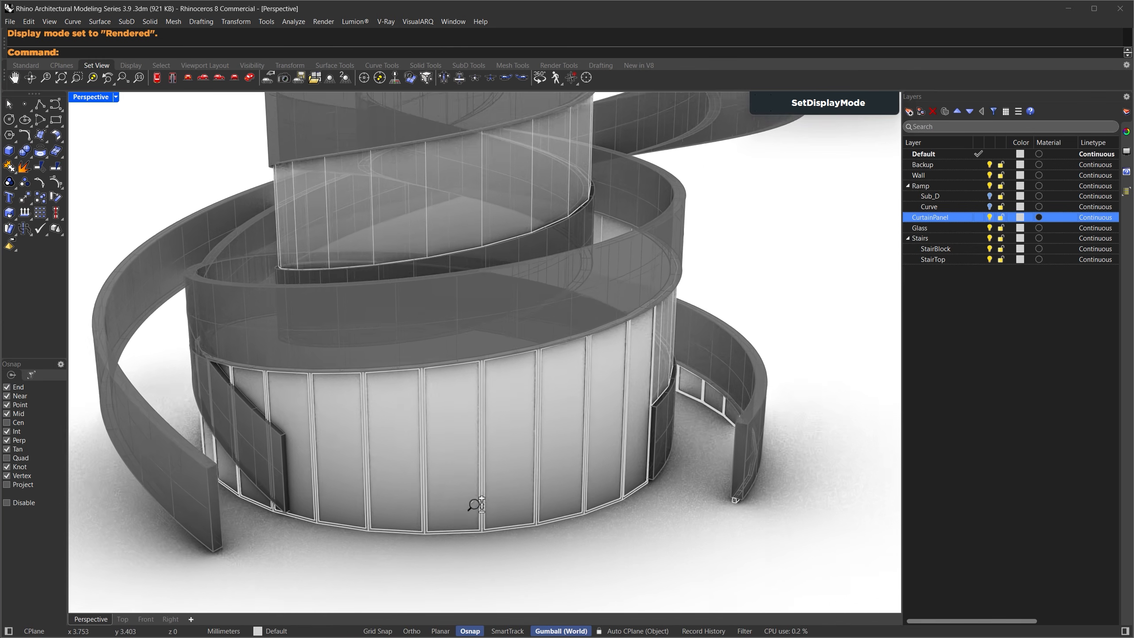
pyautogui.scroll(-4, 475, 507)
pyautogui.scroll(8, 615, 521)
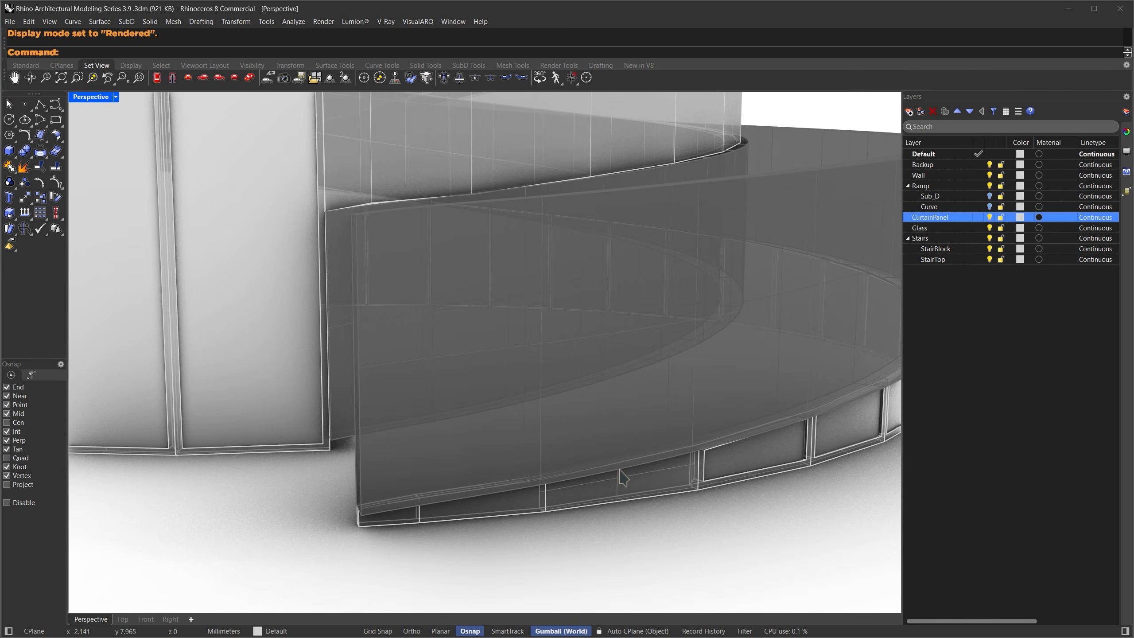
pyautogui.moveTo(620, 470); pyautogui.dragTo(247, 434, button='right')
pyautogui.scroll(8, 246, 433)
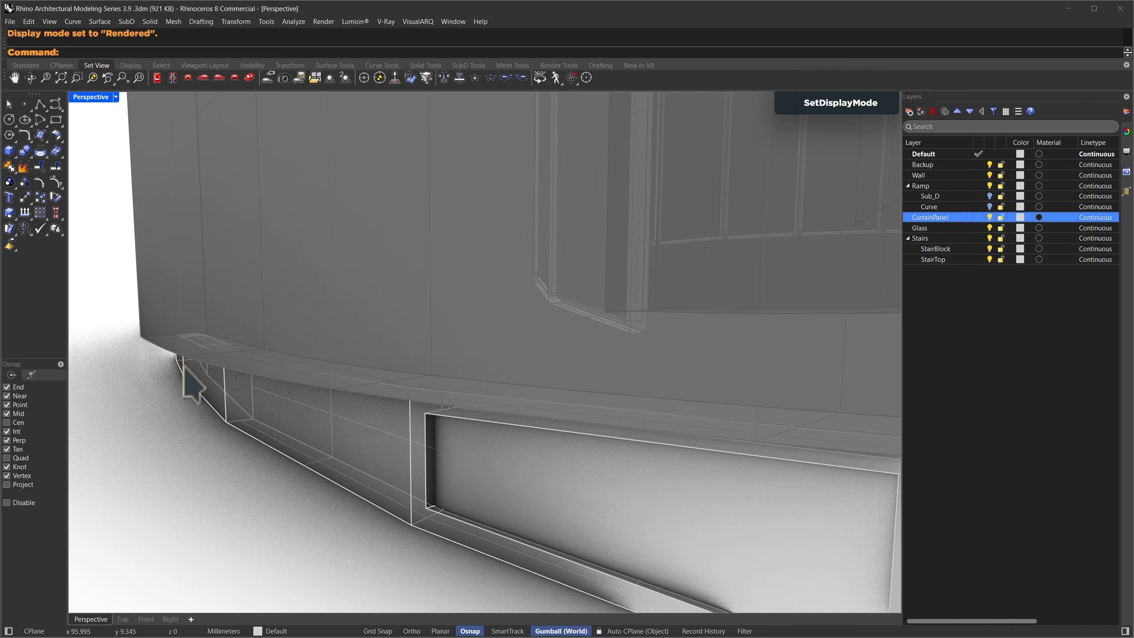
pyautogui.hotkey('ctrl', 'alt', 's')
pyautogui.scroll(-10, 366, 532)
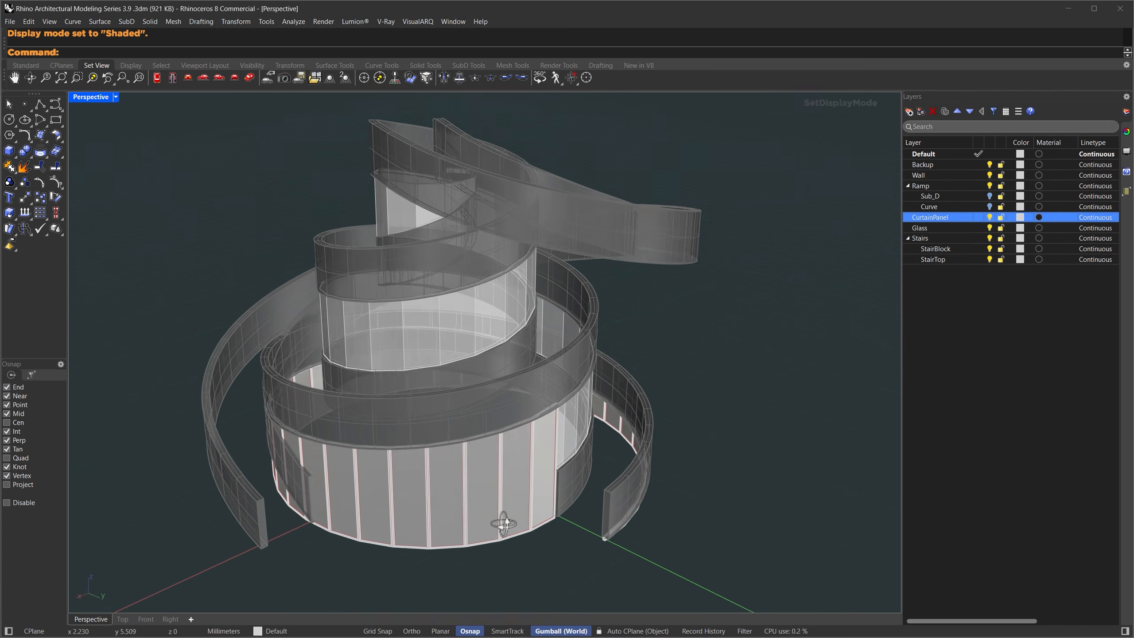
# Move the lower curtain wall frame polysurface to the CurtainPanel layer.
pyautogui.scroll(5, 375, 543)
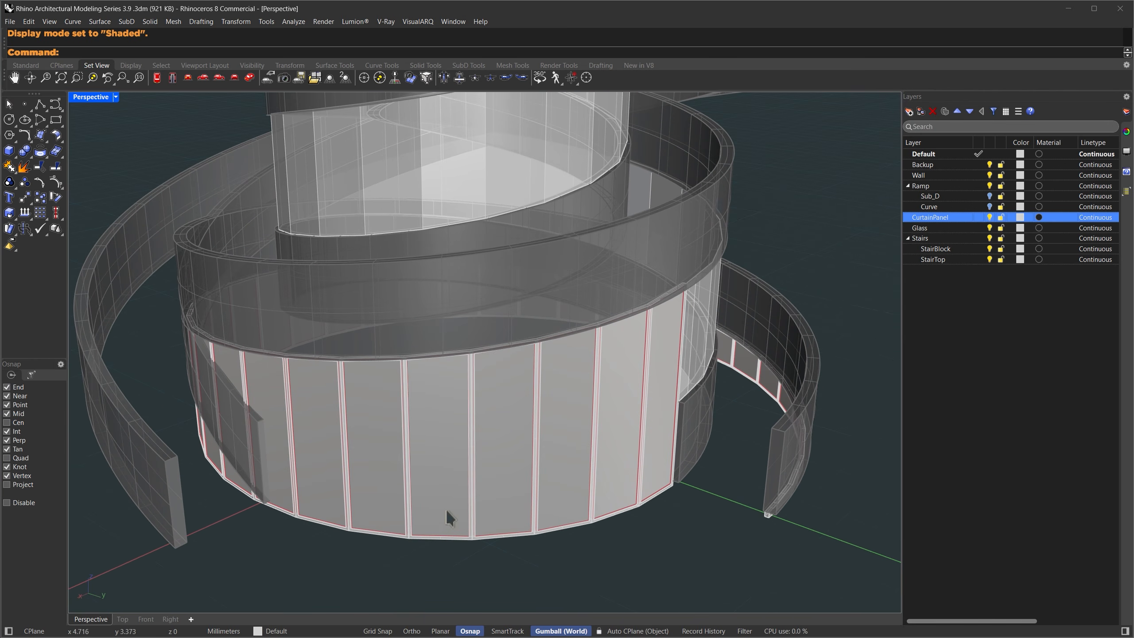
pyautogui.click(470, 494)
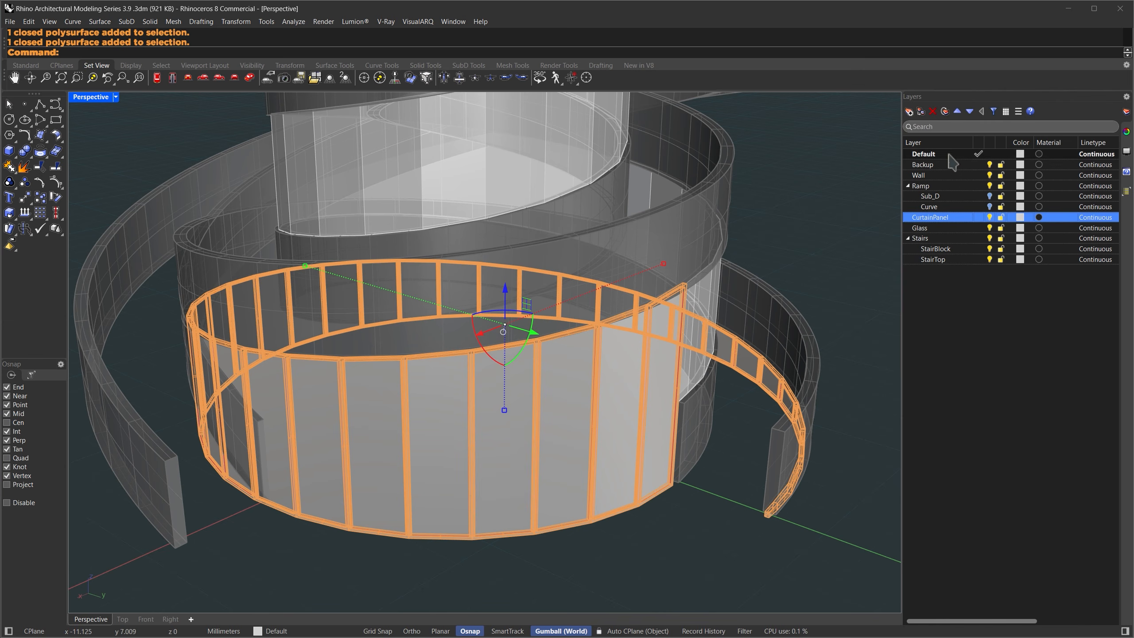
pyautogui.click(945, 111)
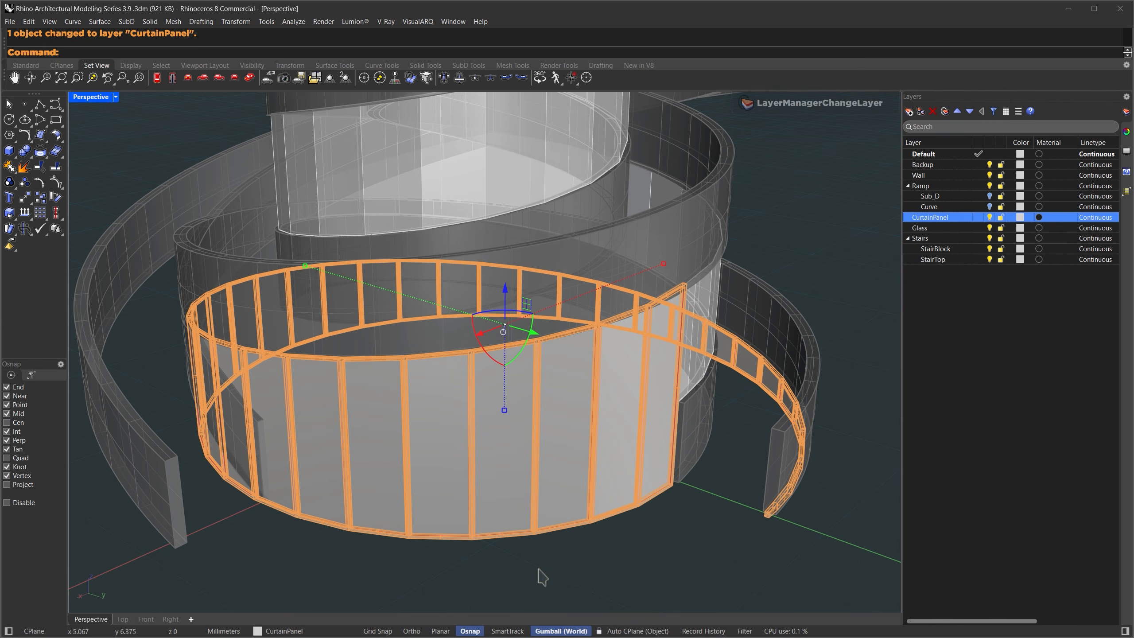
# Select all polysurfaces except the lower frame with SelPolysrf and move these glass panels to the Glass layer.
pyautogui.click(545, 576)
pyautogui.write('SelPolysrf')
pyautogui.press('Return')
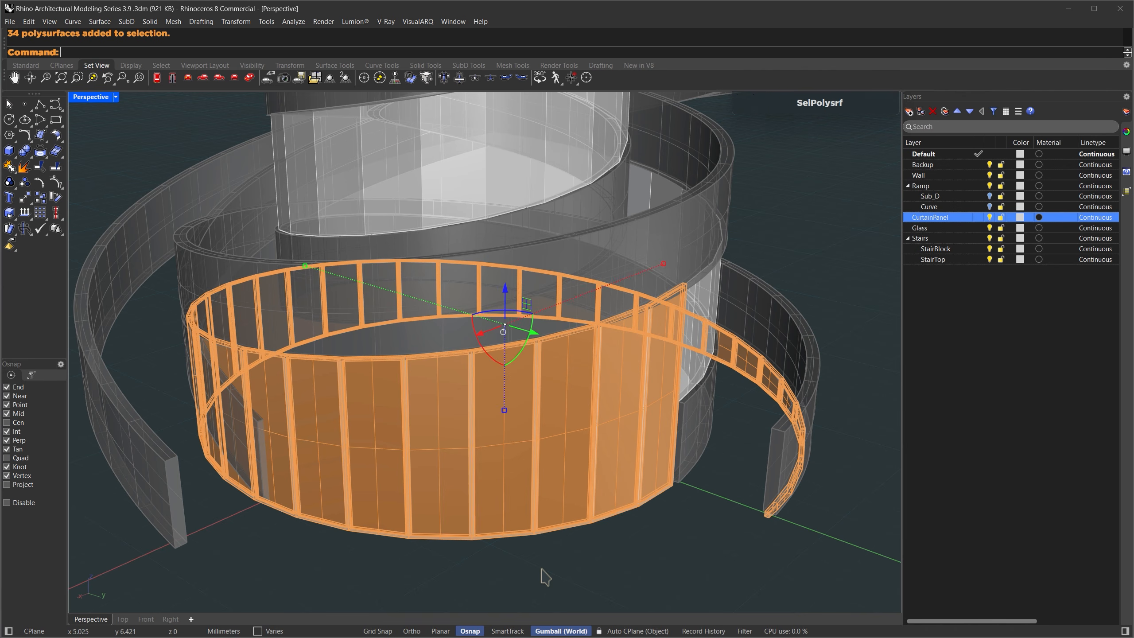
pyautogui.keyDown('ctrl'); pyautogui.click(476, 540); pyautogui.keyUp('ctrl')
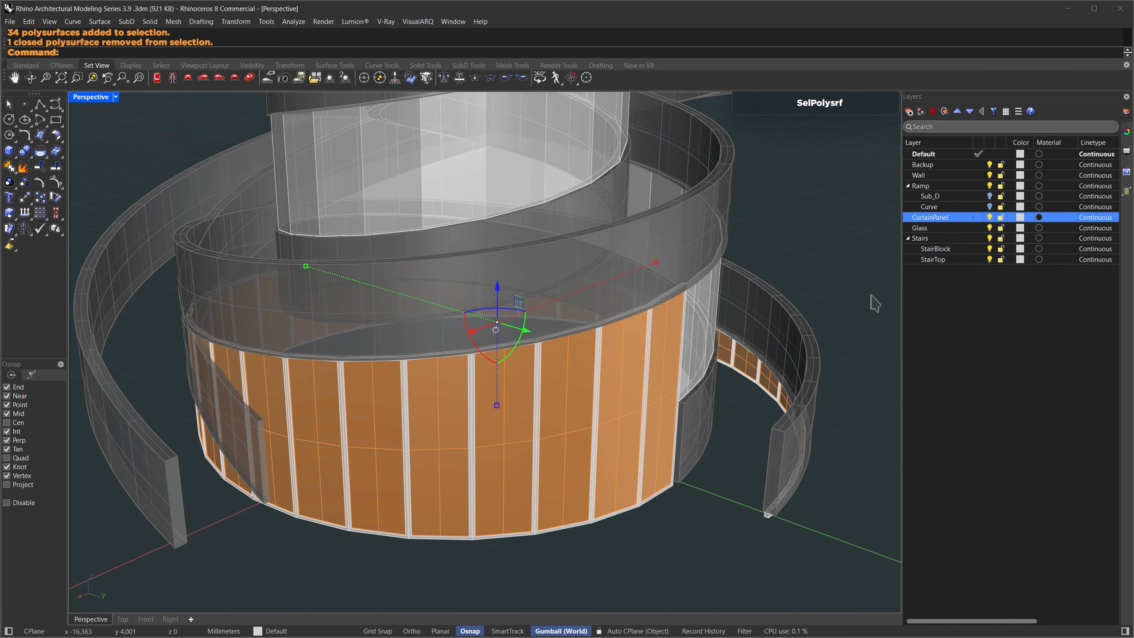
pyautogui.click(938, 227)
pyautogui.click(945, 112)
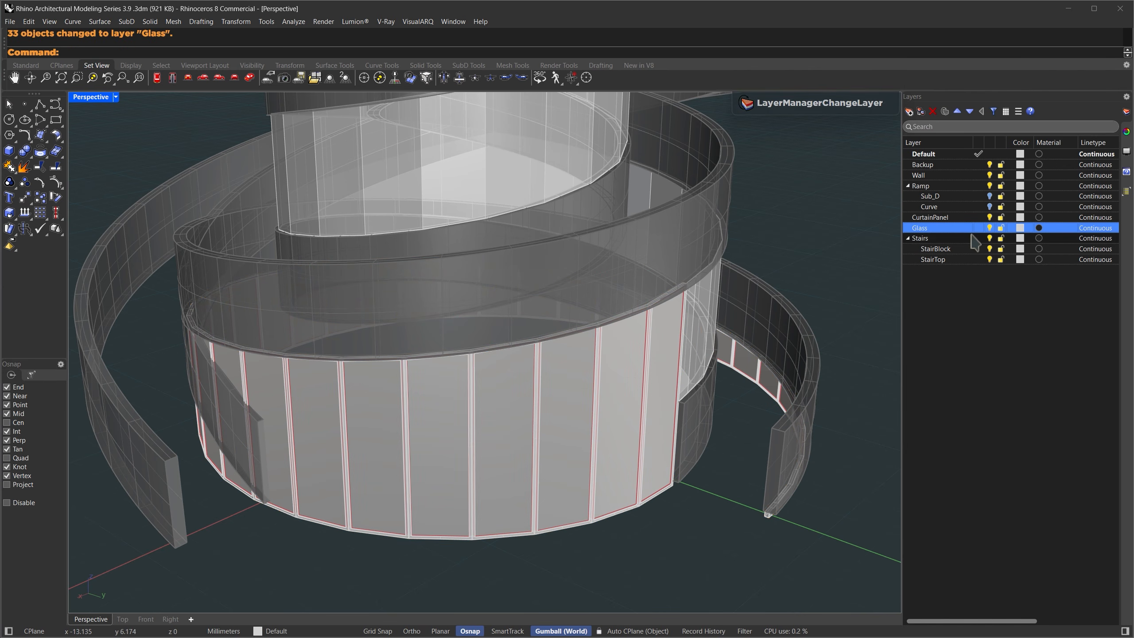
# Hide the Glass layer so the lower level shows only its frame.
pyautogui.click(990, 228)
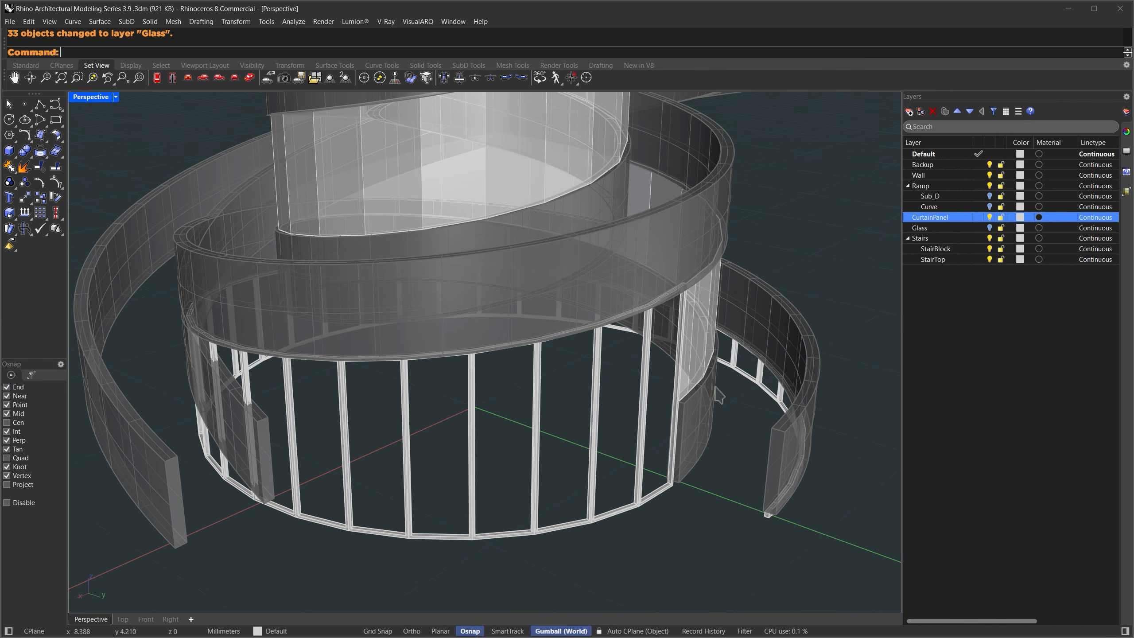
pyautogui.scroll(-5, 523, 516)
pyautogui.keyDown('shift'); pyautogui.moveTo(549, 496); pyautogui.dragTo(563, 525, button='right'); pyautogui.keyUp('shift')
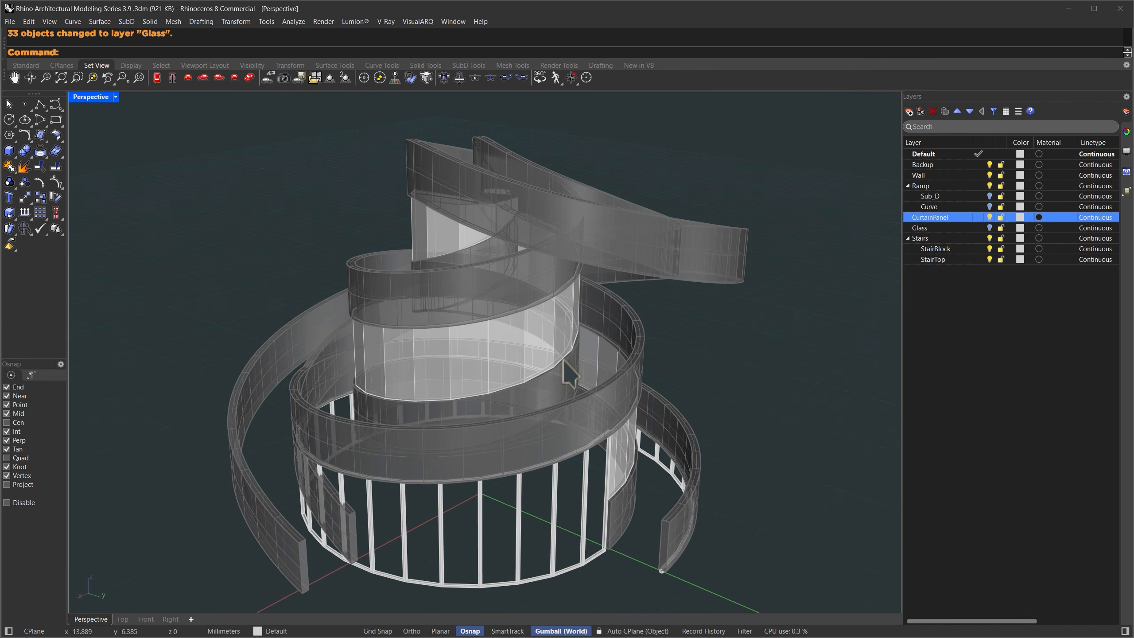
# Dissolve the extra vertical edge near the end of the upper wall SubD and select the merged end face.
pyautogui.scroll(10, 590, 439)
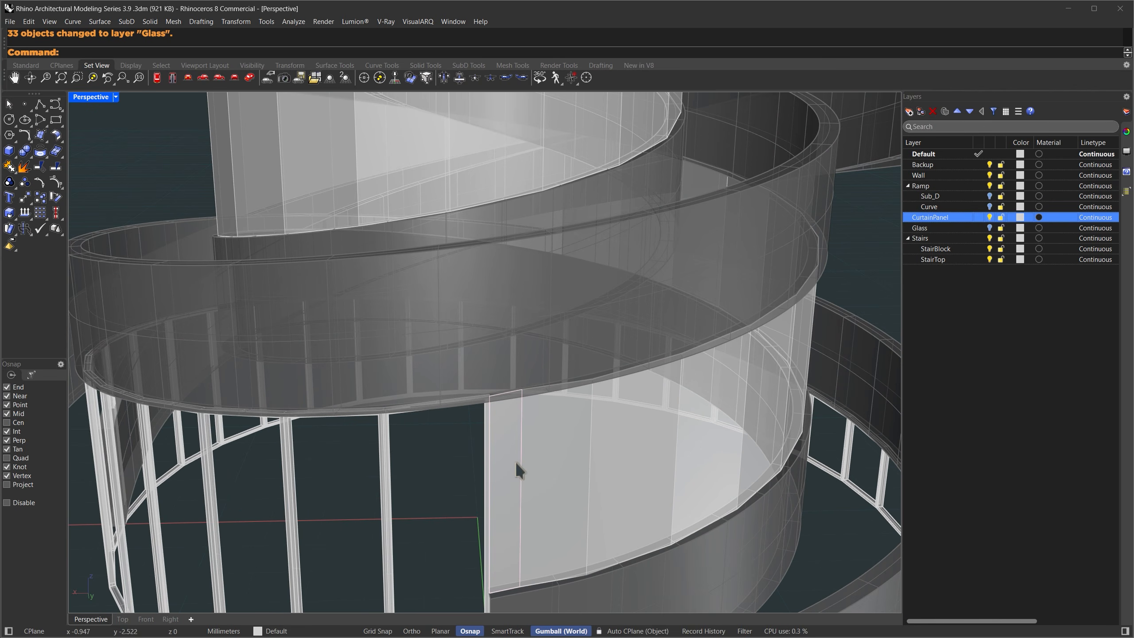
pyautogui.keyDown('ctrl'); pyautogui.keyDown('shift'); pyautogui.click(521, 467); pyautogui.keyUp('shift'); pyautogui.keyUp('ctrl')
pyautogui.press('Delete')
pyautogui.scroll(-8, 481, 481)
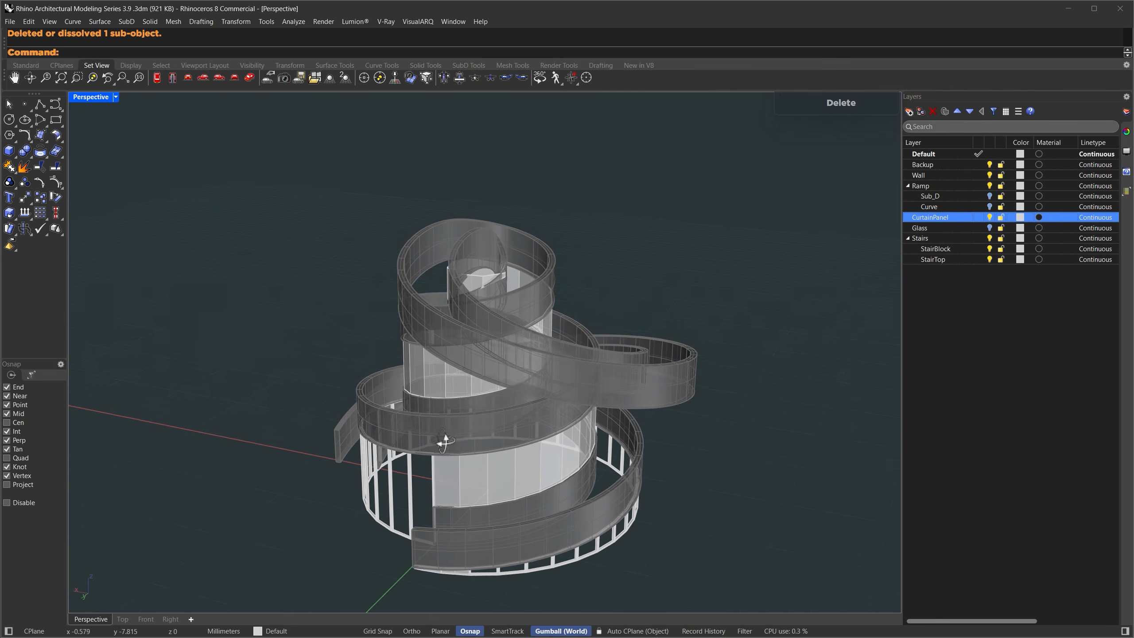
pyautogui.scroll(8, 464, 456)
pyautogui.keyDown('ctrl'); pyautogui.keyDown('shift'); pyautogui.click(485, 473); pyautogui.keyUp('shift'); pyautogui.keyUp('ctrl')
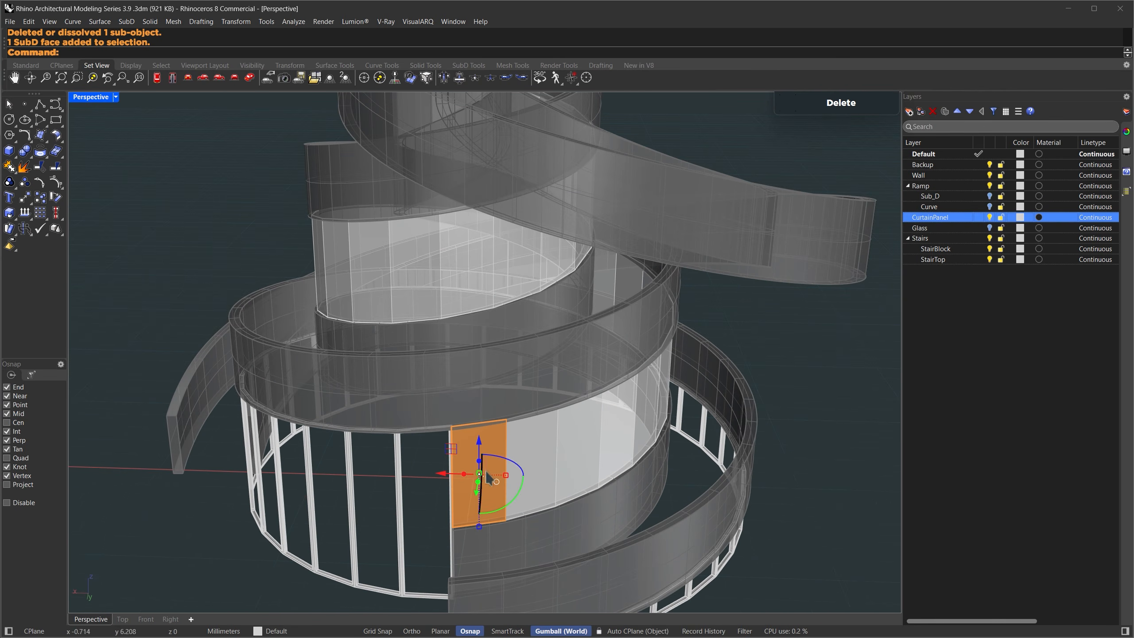
pyautogui.hotkey('ctrl', 'v')
pyautogui.hotkey('ctrl', 'z')
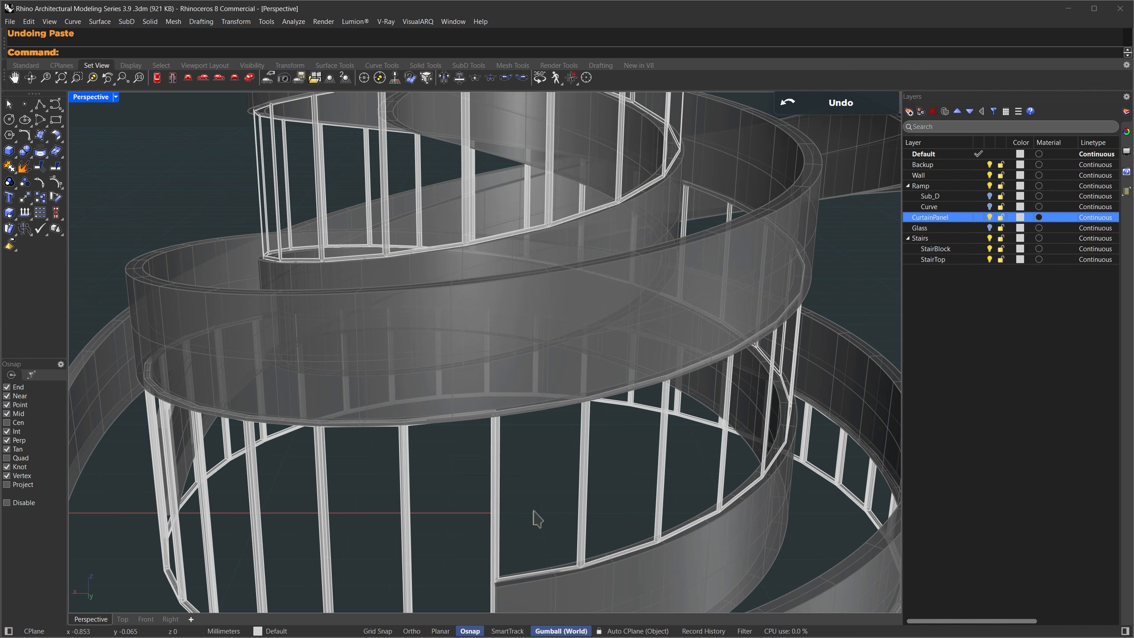
pyautogui.hotkey('ctrl', 'z')
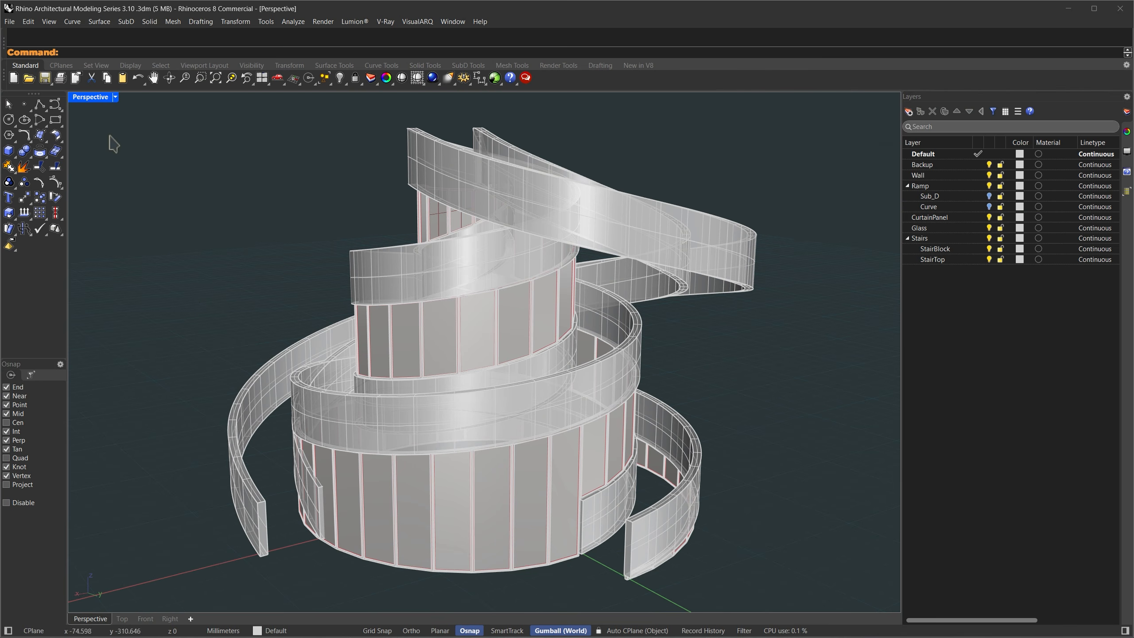
# Set the viewport display mode to Black and examine the framed curtain walls from all around the building.
pyautogui.click(115, 97)
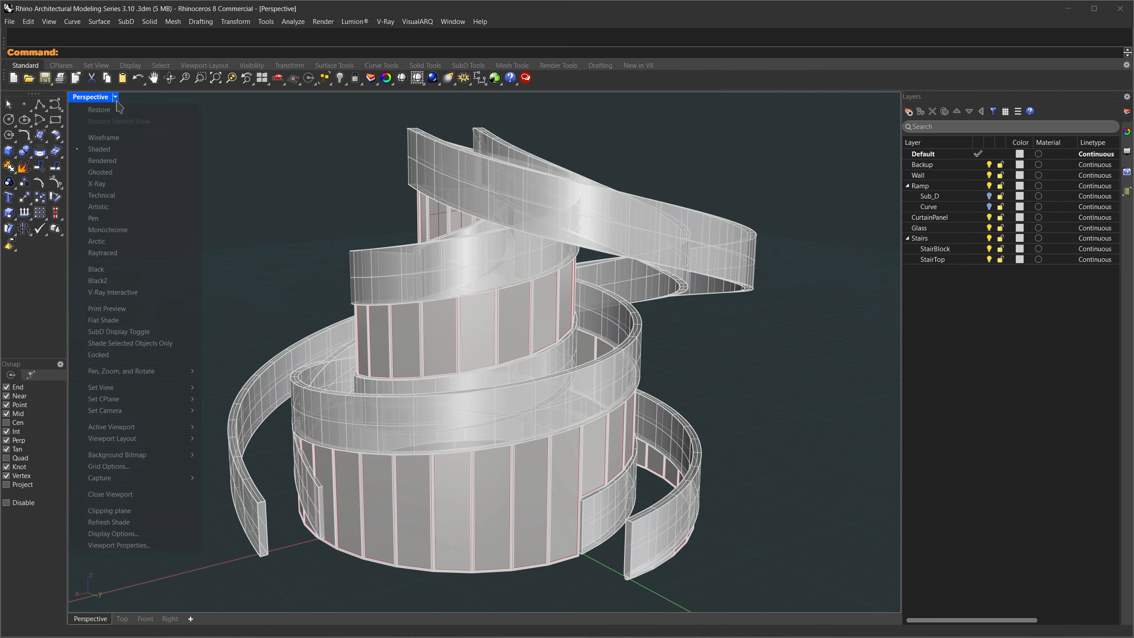
pyautogui.click(101, 270)
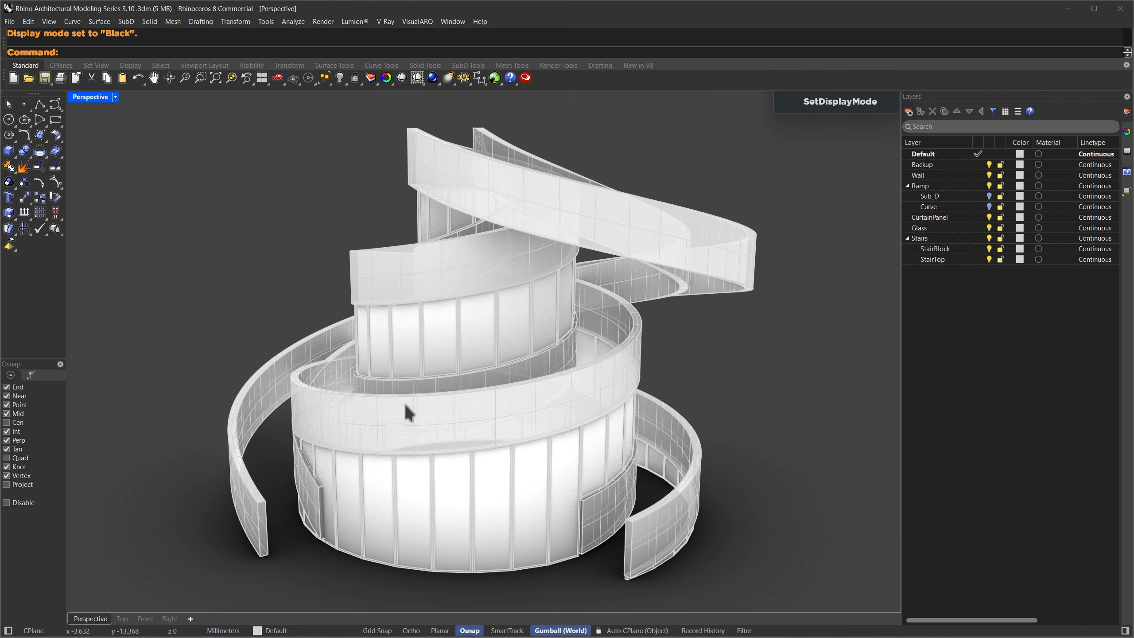
pyautogui.moveTo(567, 398); pyautogui.dragTo(314, 393, button='right')
pyautogui.moveTo(727, 377); pyautogui.dragTo(316, 396, button='right')
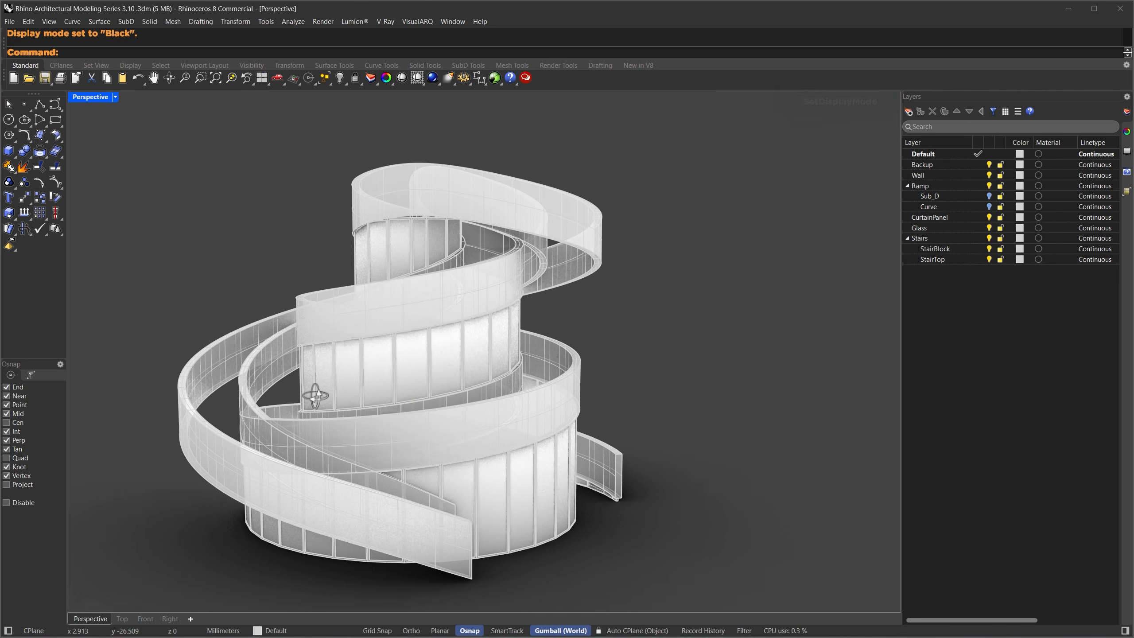
pyautogui.moveTo(705, 380); pyautogui.dragTo(330, 405, button='right')
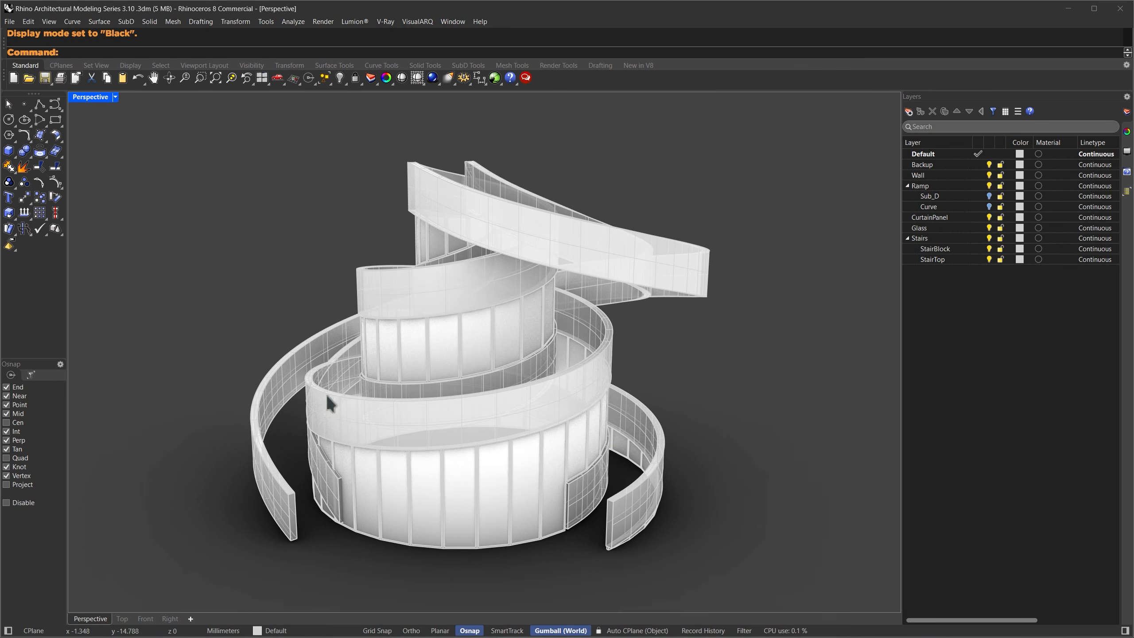
# Turn on the ramp's Sub_D layer and set the viewport display mode to Shaded.
pyautogui.click(989, 196)
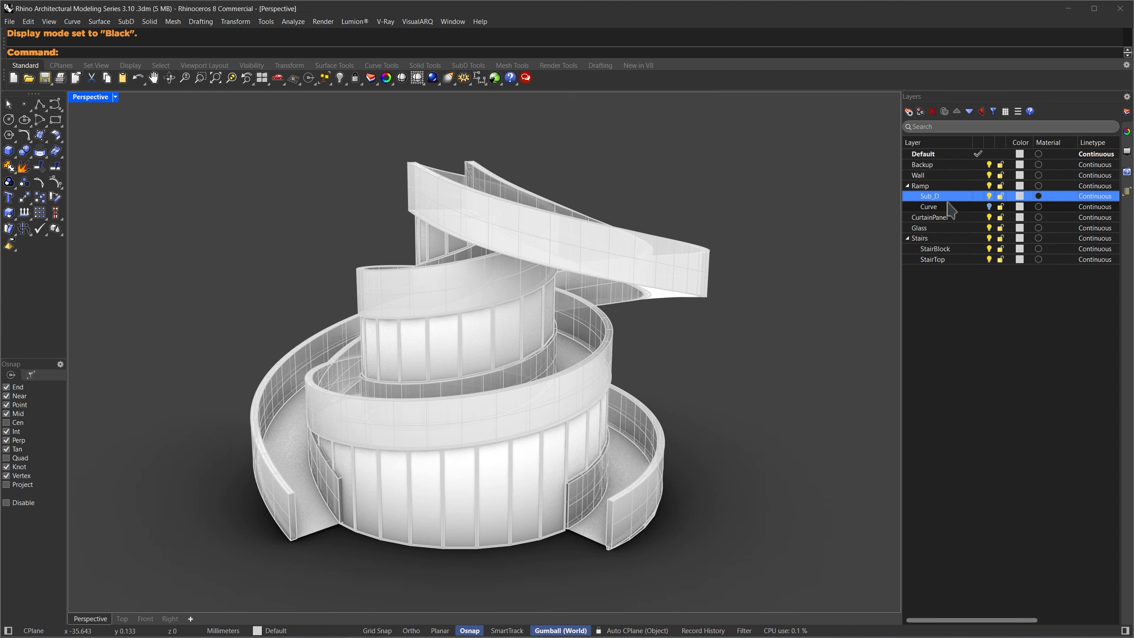
pyautogui.write('SH')
pyautogui.press('Return')
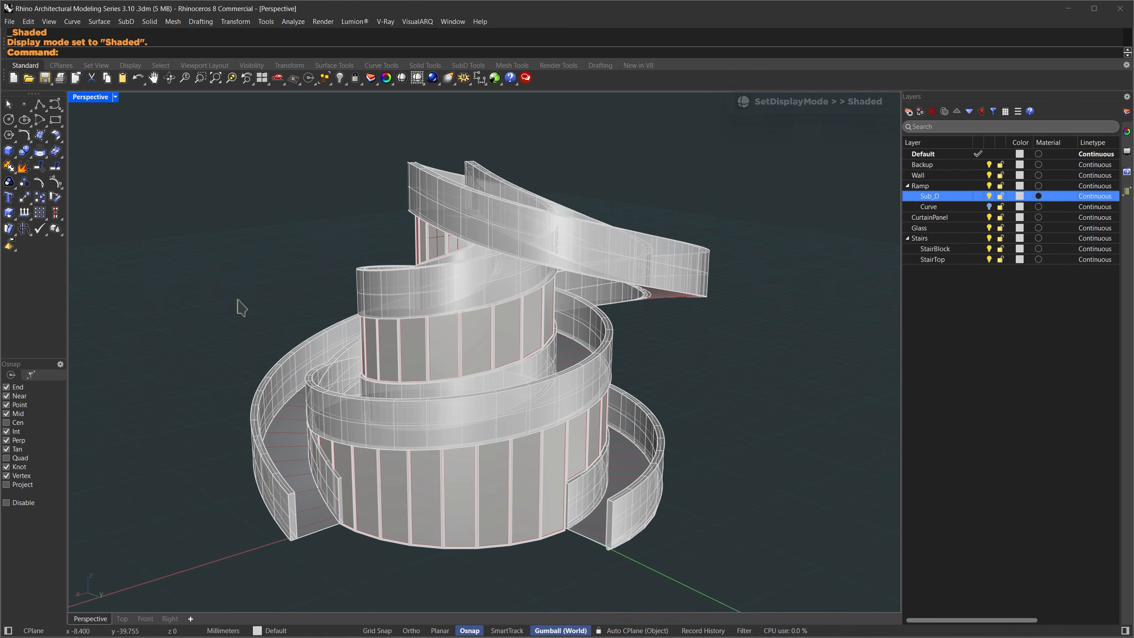
pyautogui.scroll(5, 307, 472)
pyautogui.scroll(3, 307, 473)
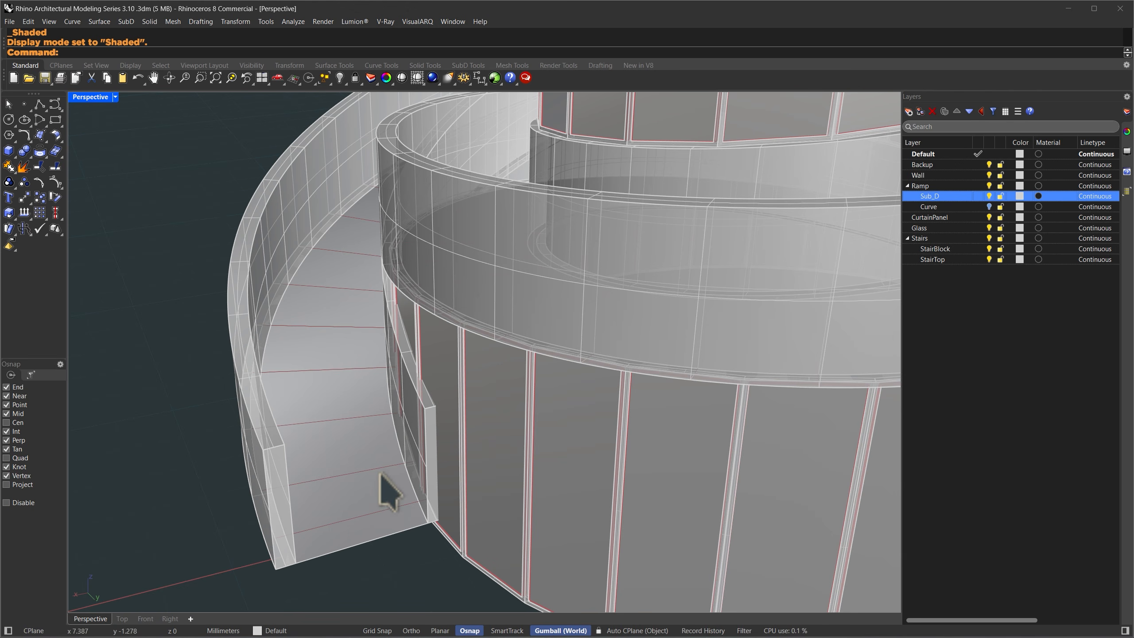
pyautogui.scroll(-8, 301, 442)
# Select the ramp SubD and copy it to the StairBlock layer.
pyautogui.moveTo(311, 470); pyautogui.dragTo(357, 440, button='right')
pyautogui.click(326, 428)
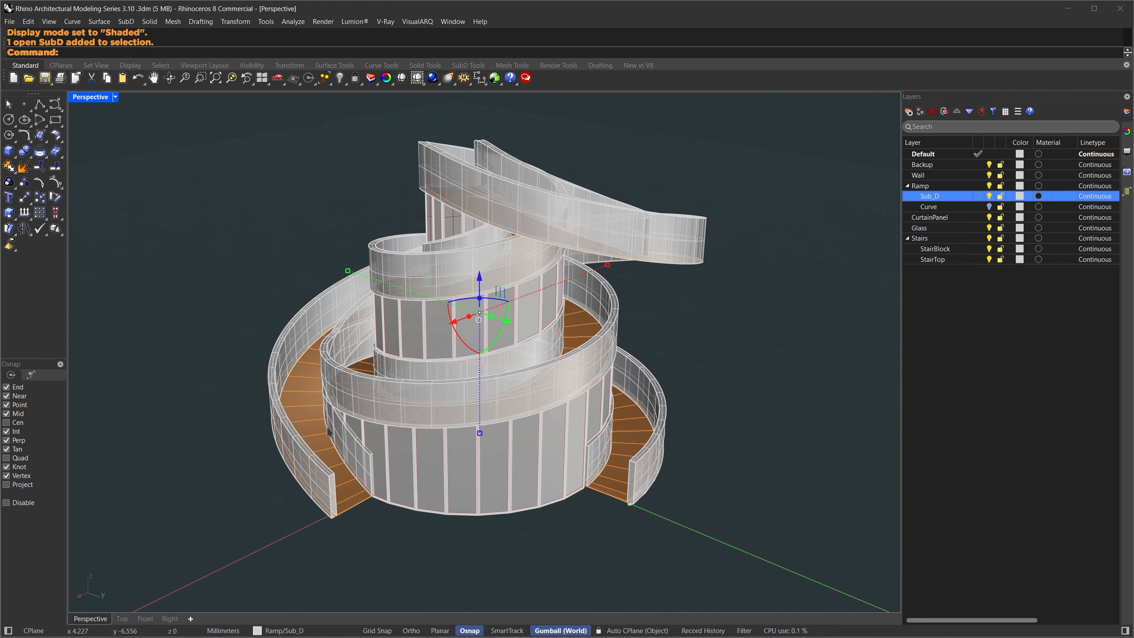
pyautogui.click(938, 249)
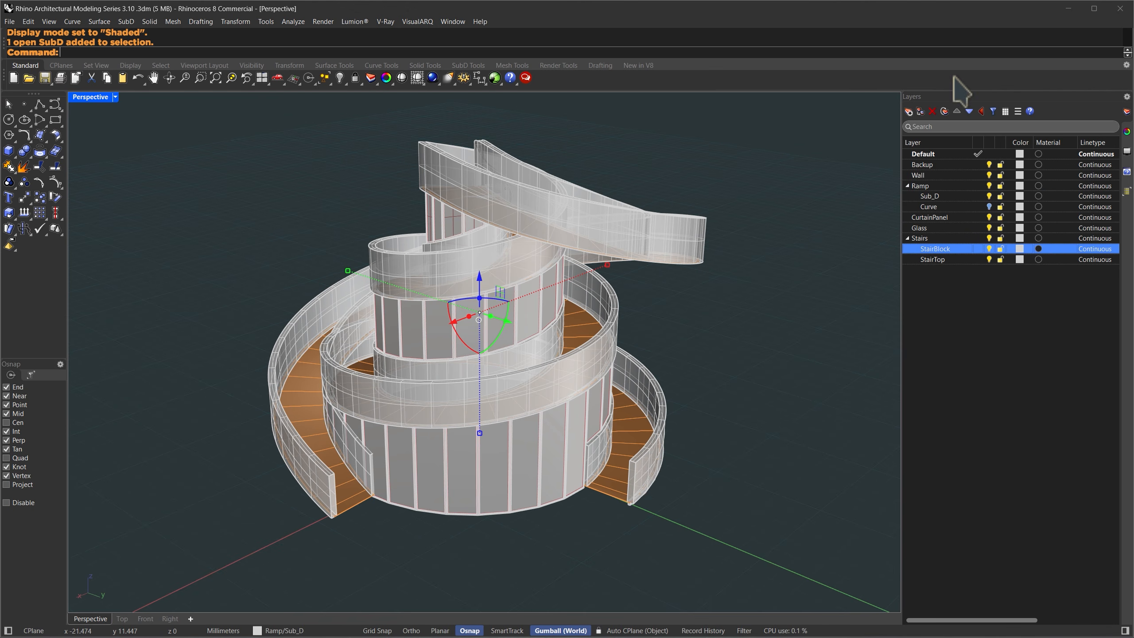
pyautogui.click(945, 111)
pyautogui.click(951, 138)
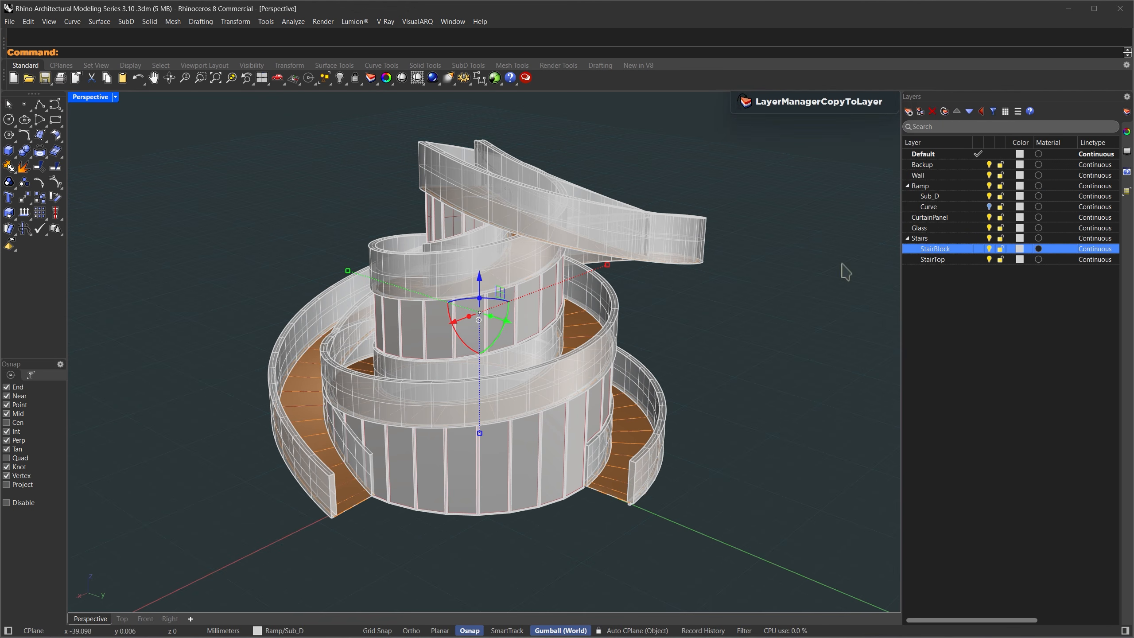
# Clear the selection and isolate the StairBlock layer with OneLayerOn.
pyautogui.press('Escape')
pyautogui.write('OneLayerOn')
pyautogui.press('Return')
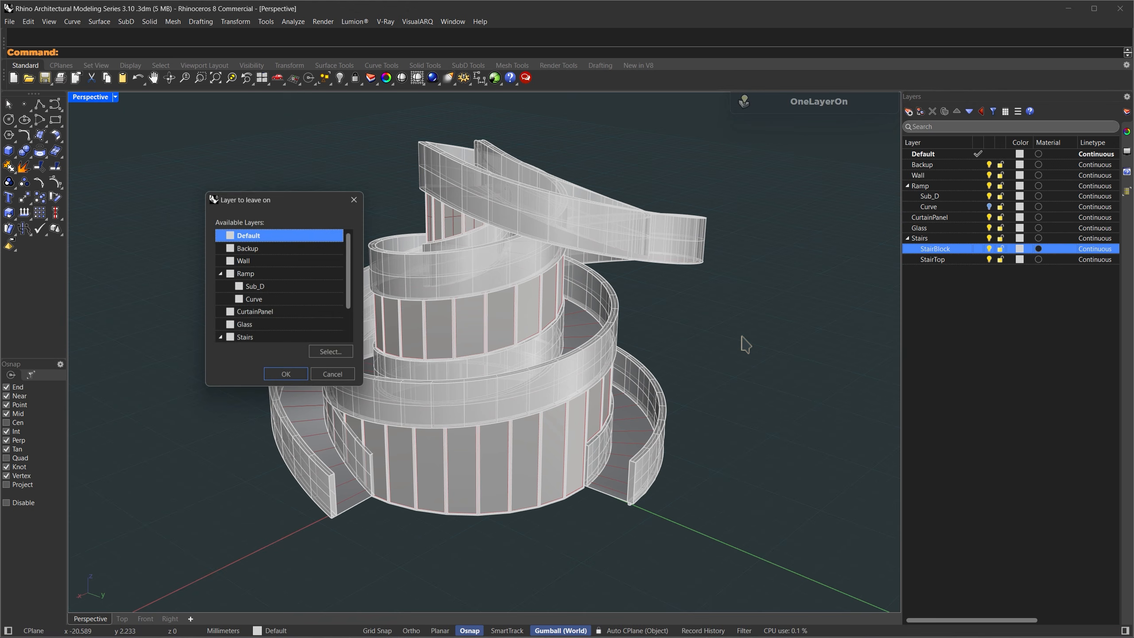
pyautogui.moveTo(351, 273); pyautogui.dragTo(354, 318)
pyautogui.click(267, 312)
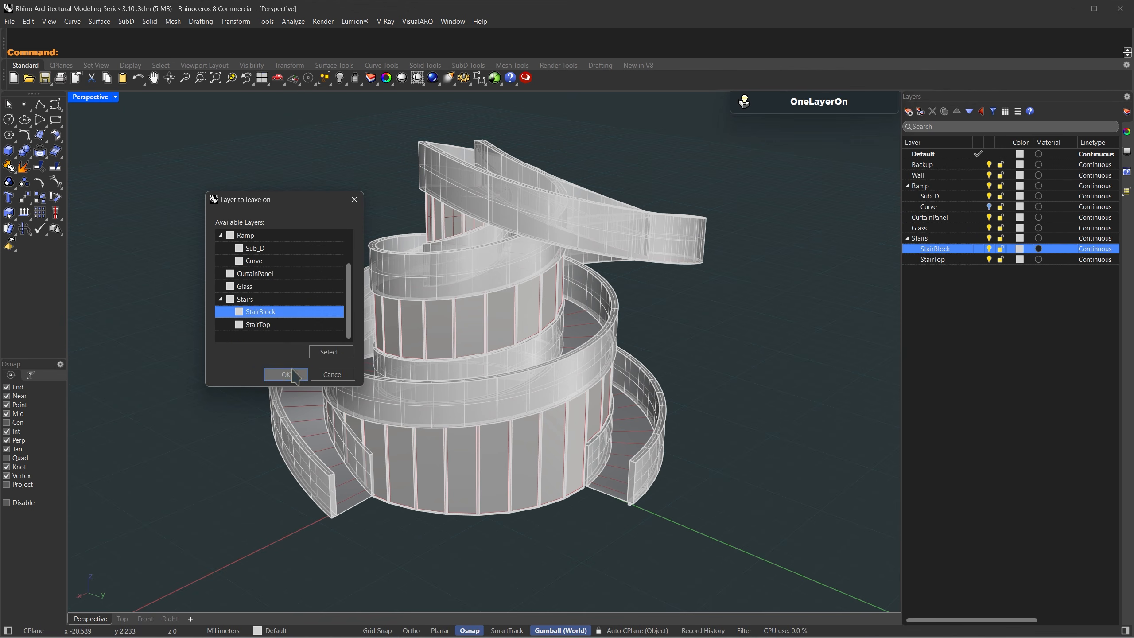
pyautogui.click(286, 374)
# Extract the control polygon of the copied ramp SubD on the StairBlock layer as a mesh.
pyautogui.scroll(1, 399, 293)
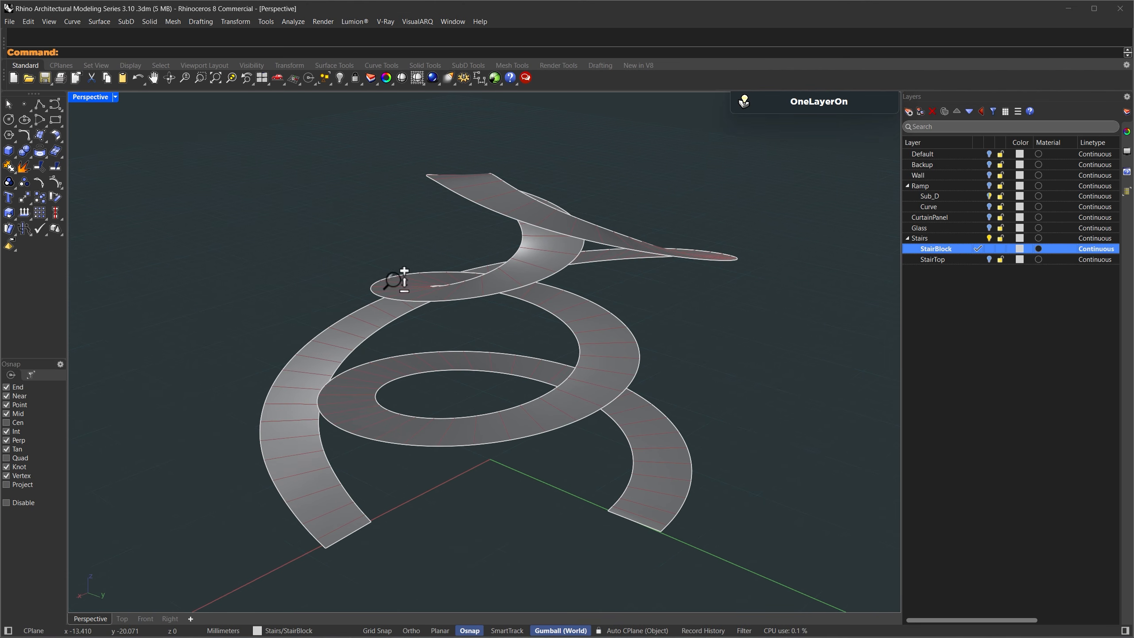
pyautogui.click(296, 482)
pyautogui.write('ExtractControlPolygon')
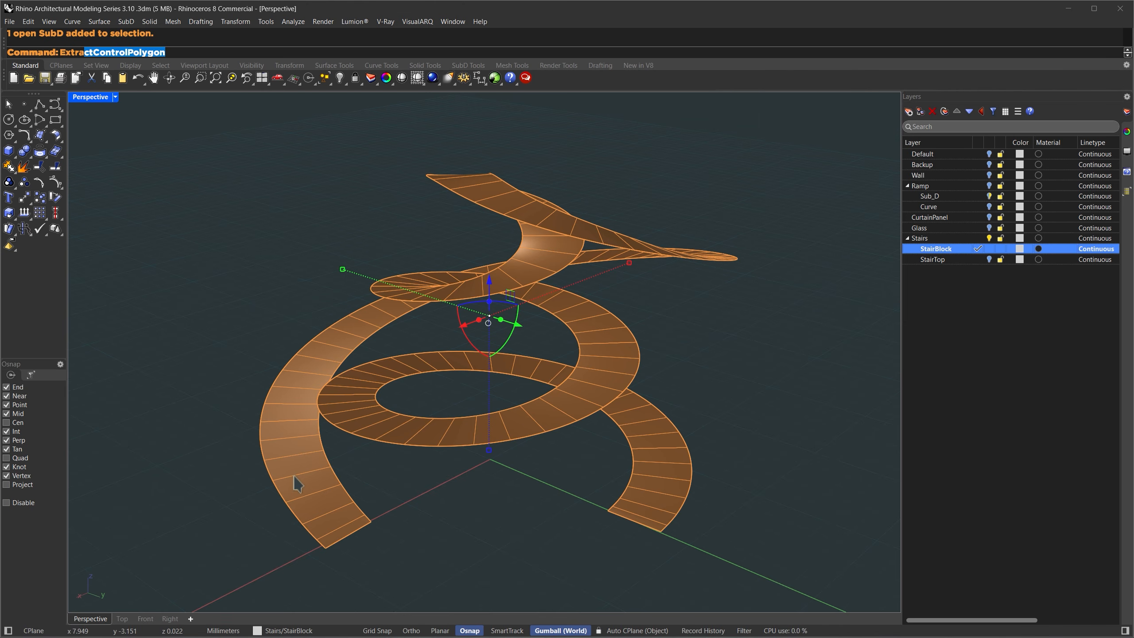
pyautogui.press('Return')
# Convert the extracted ramp mesh to NURBS with ToNURBS and delete the leftover SubD copy by inverting the selection.
pyautogui.write('ToNURBS')
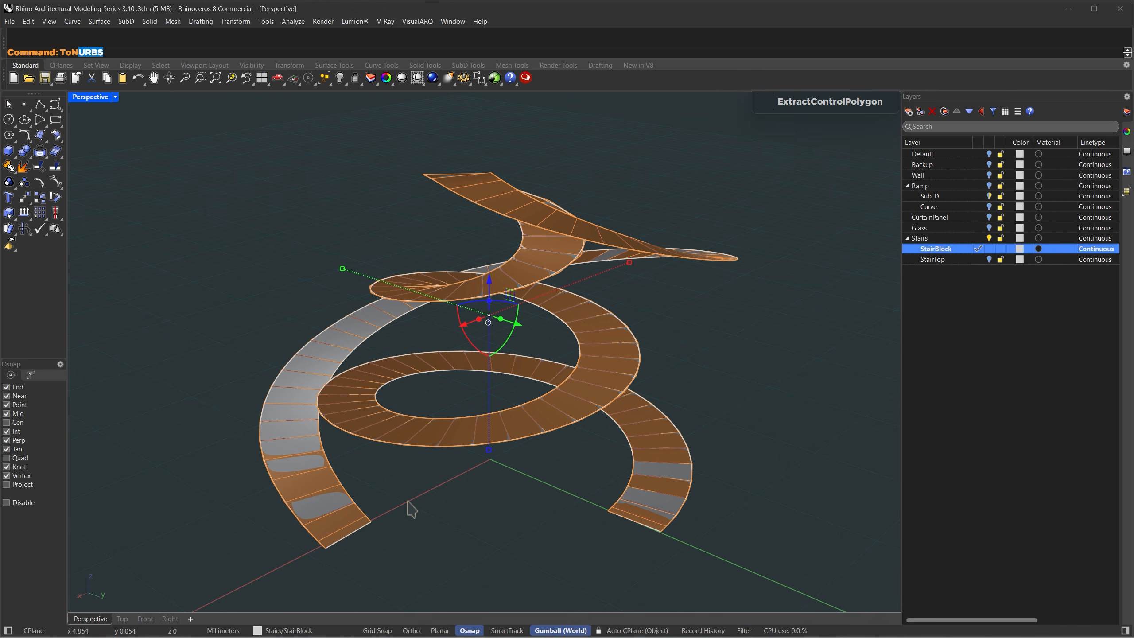
pyautogui.press('Return')
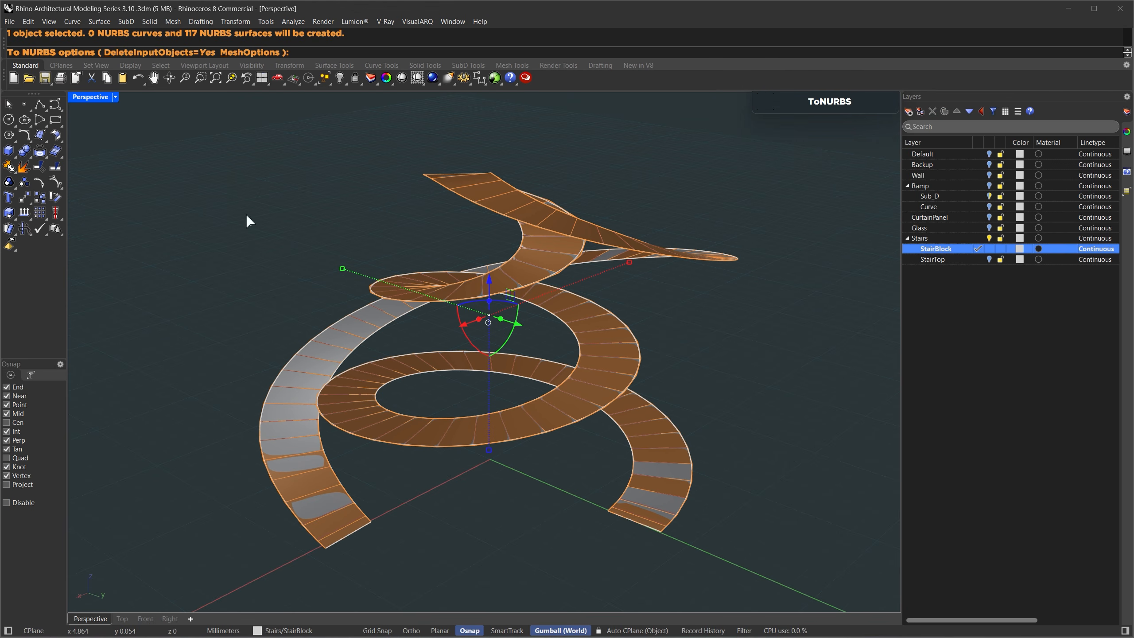
pyautogui.press('Return')
pyautogui.write('IN')
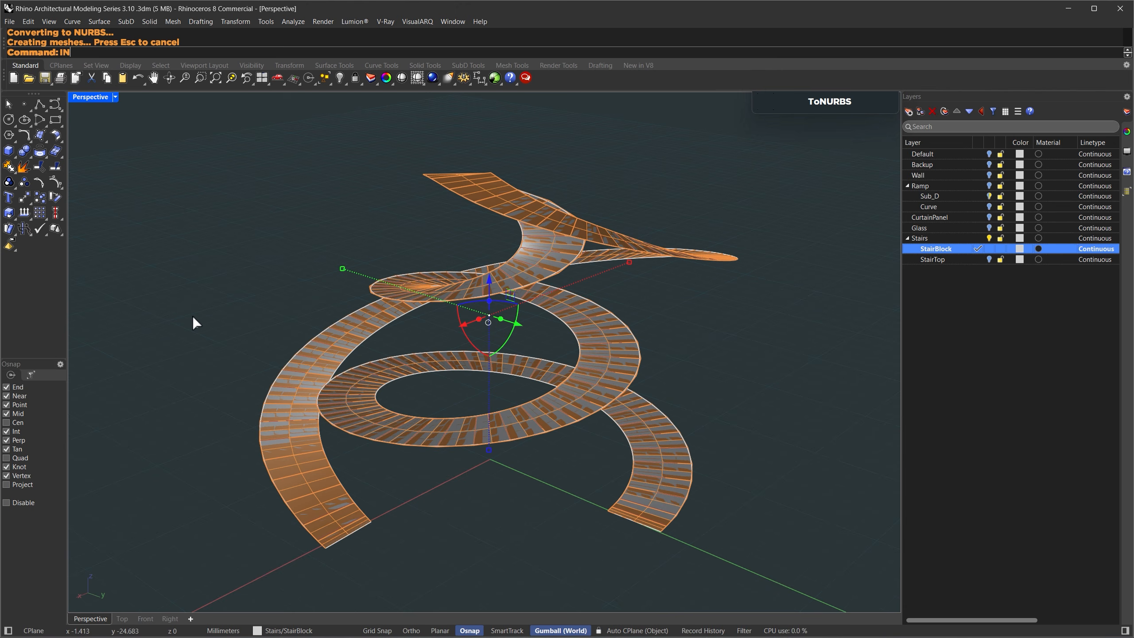
pyautogui.write('vert')
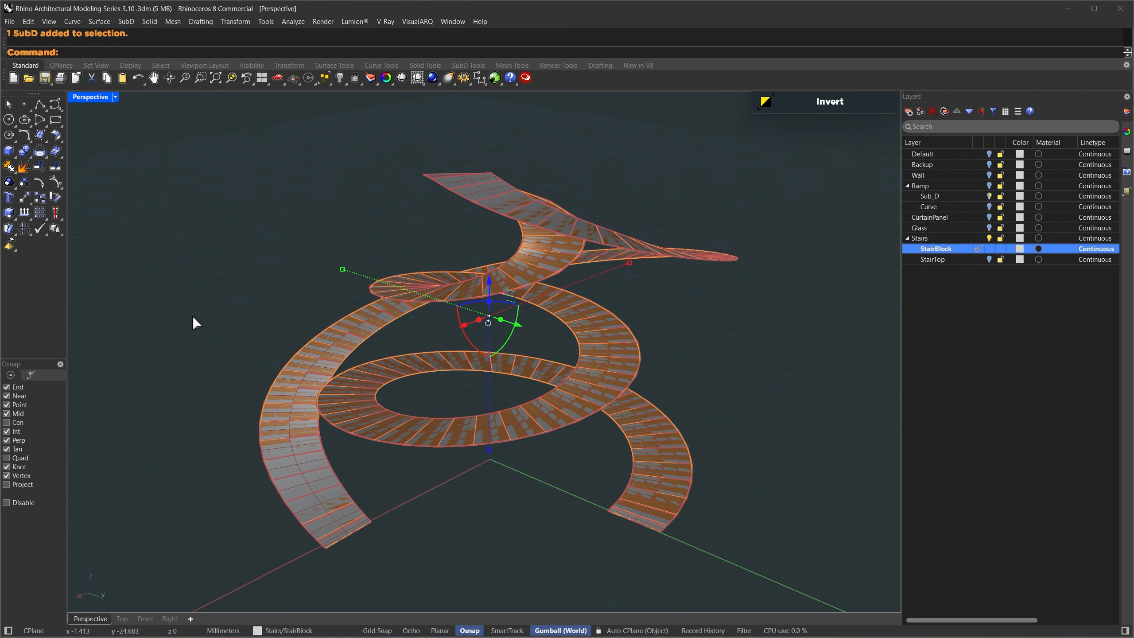
pyautogui.press('Delete')
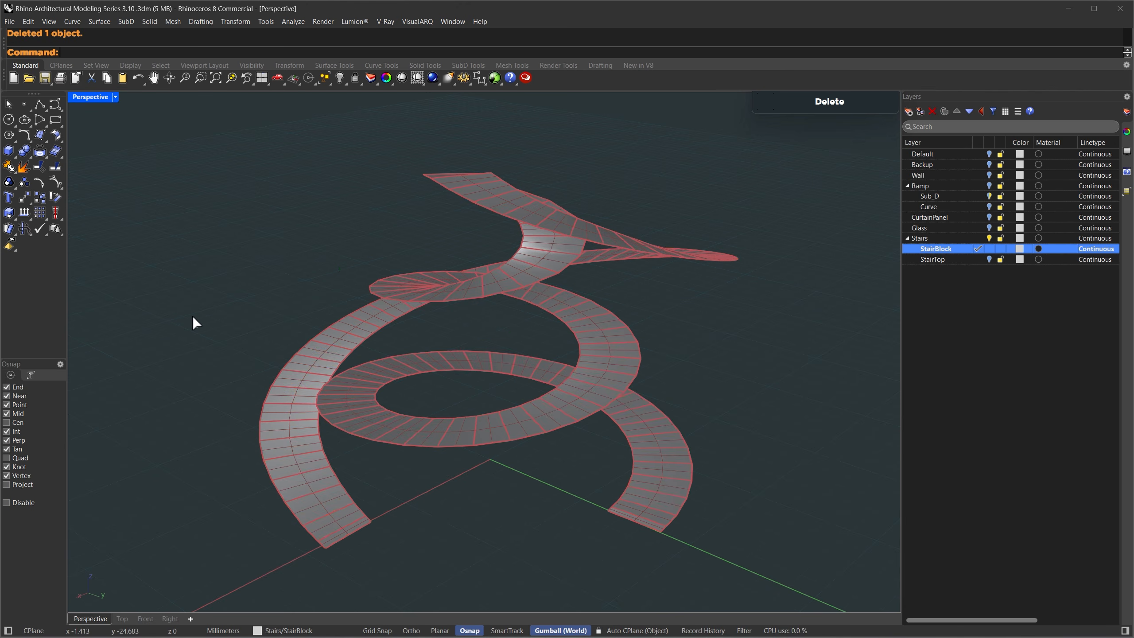
# Copy the NURBS ramp polysurface to the clipboard and explode the original into separate surfaces.
pyautogui.click(292, 399)
pyautogui.hotkey('ctrl', 'c')
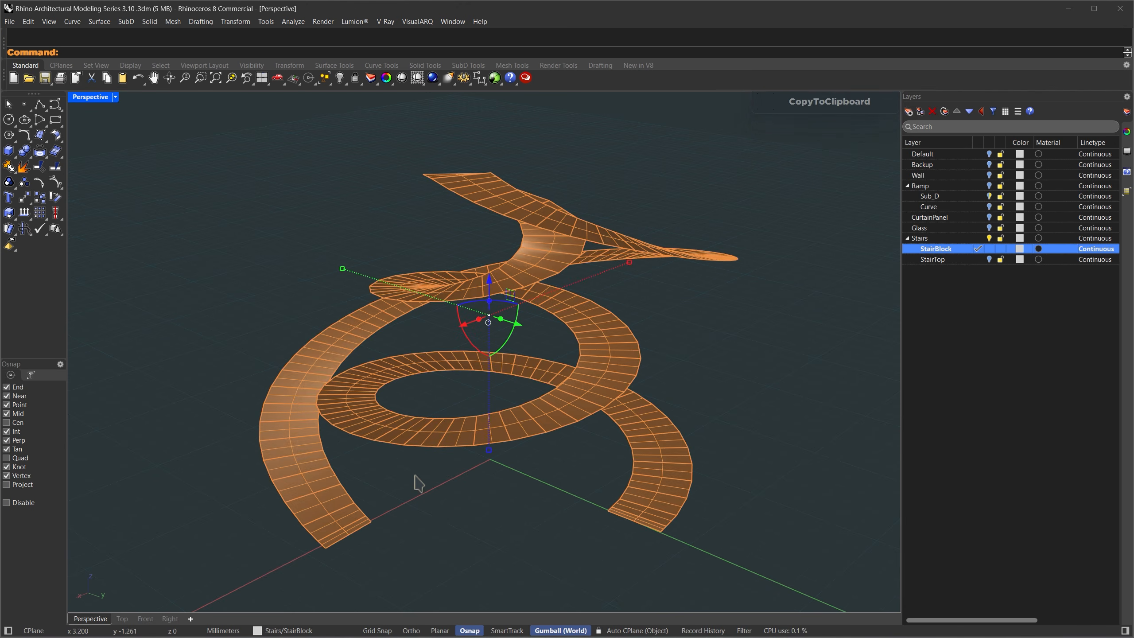
pyautogui.click(23, 166)
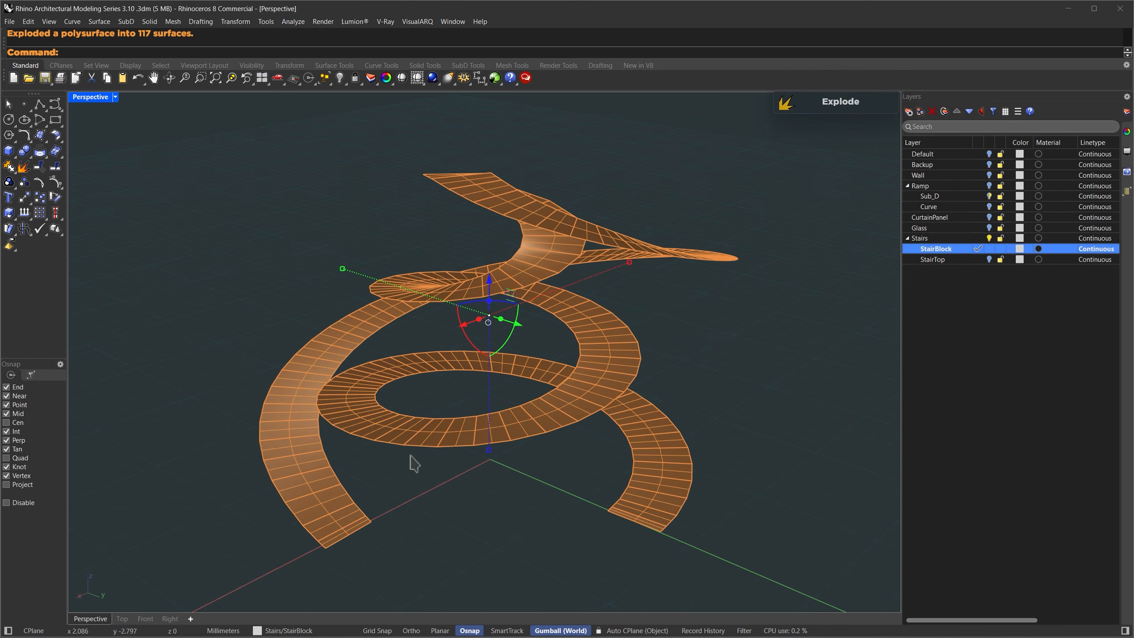
# Extrude the exploded ramp surfaces slightly upward and save their top faces as a named selection called TopFace.
pyautogui.moveTo(489, 301); pyautogui.dragTo(491, 298)
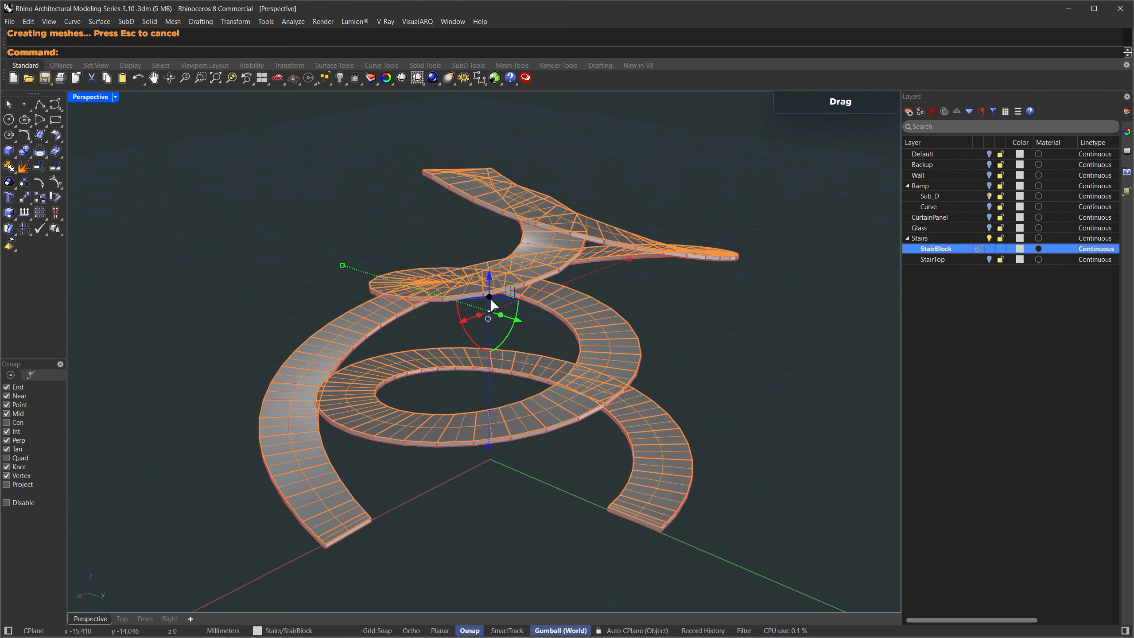
pyautogui.write('NamedSelections')
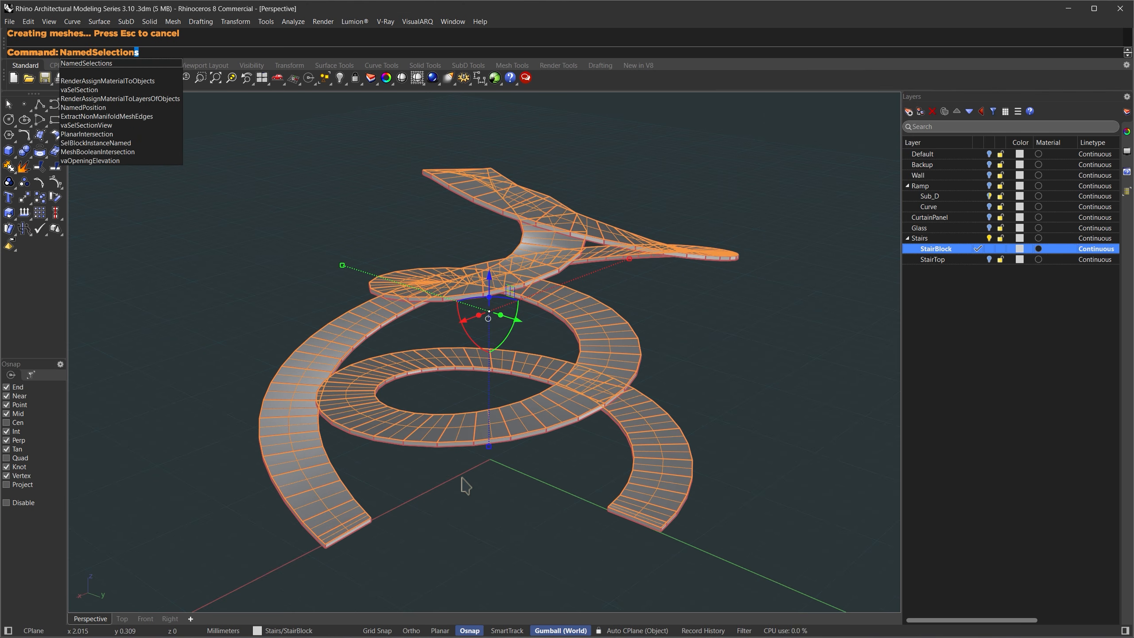
pyautogui.press('Return')
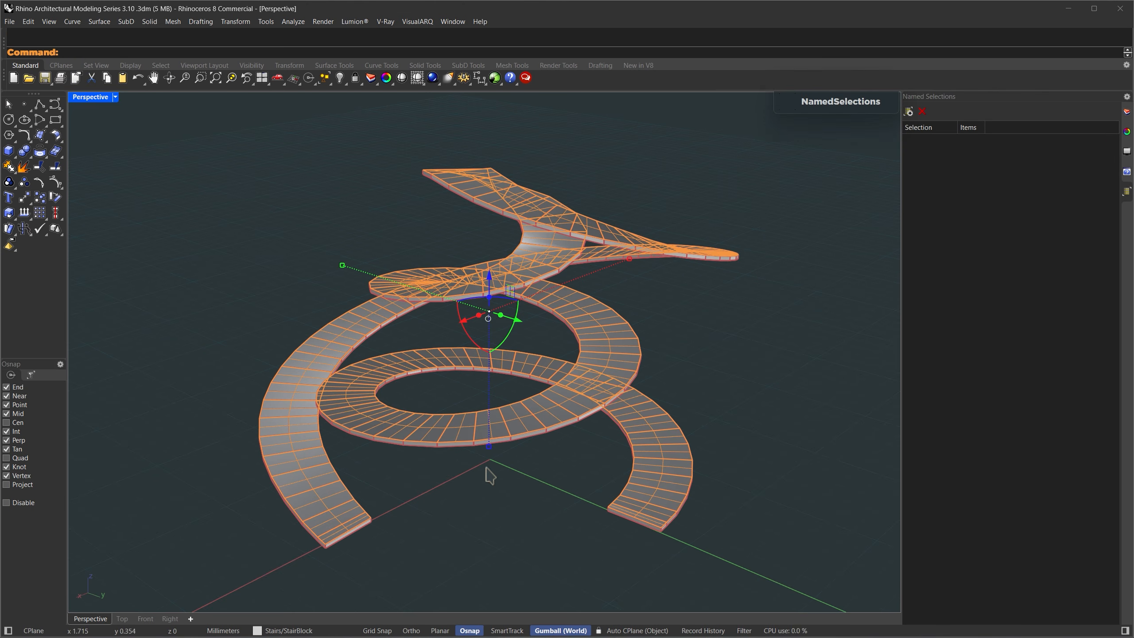
pyautogui.click(909, 112)
pyautogui.write('TopFace')
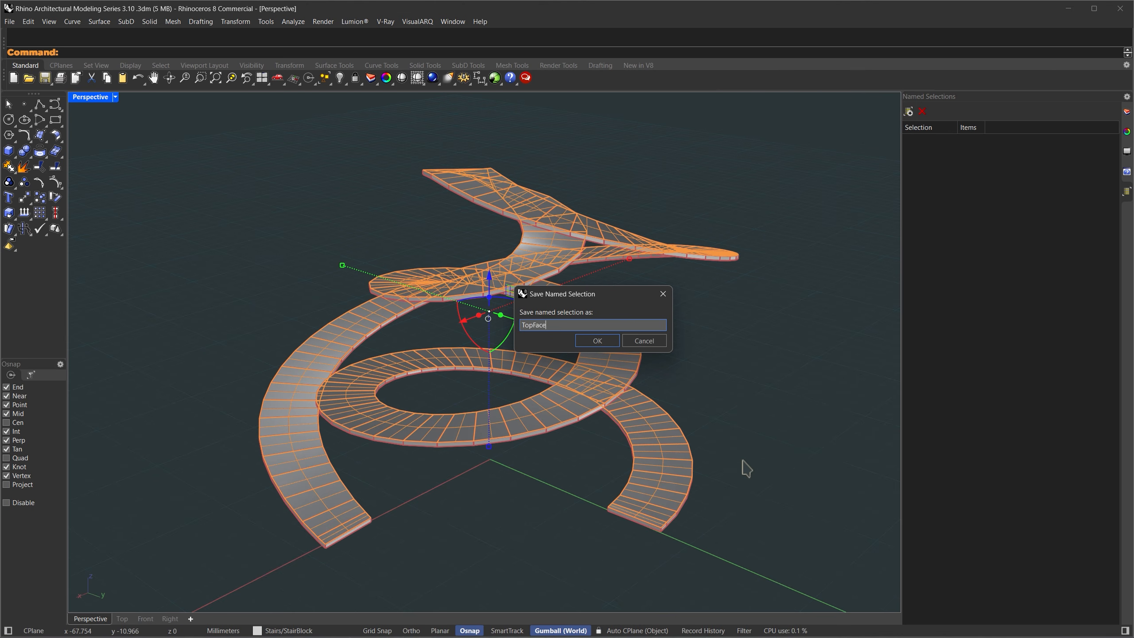
pyautogui.press('Return')
pyautogui.click(746, 469)
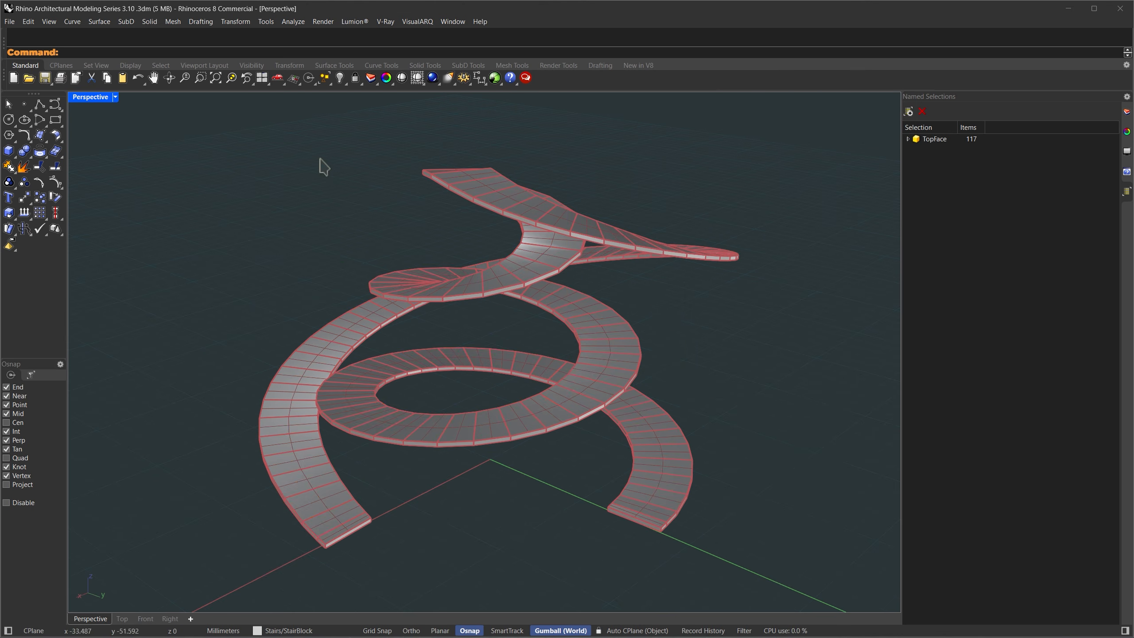
# Select all the thin extruded ramp segments and group them.
pyautogui.moveTo(226, 109); pyautogui.dragTo(764, 599)
pyautogui.write('Group')
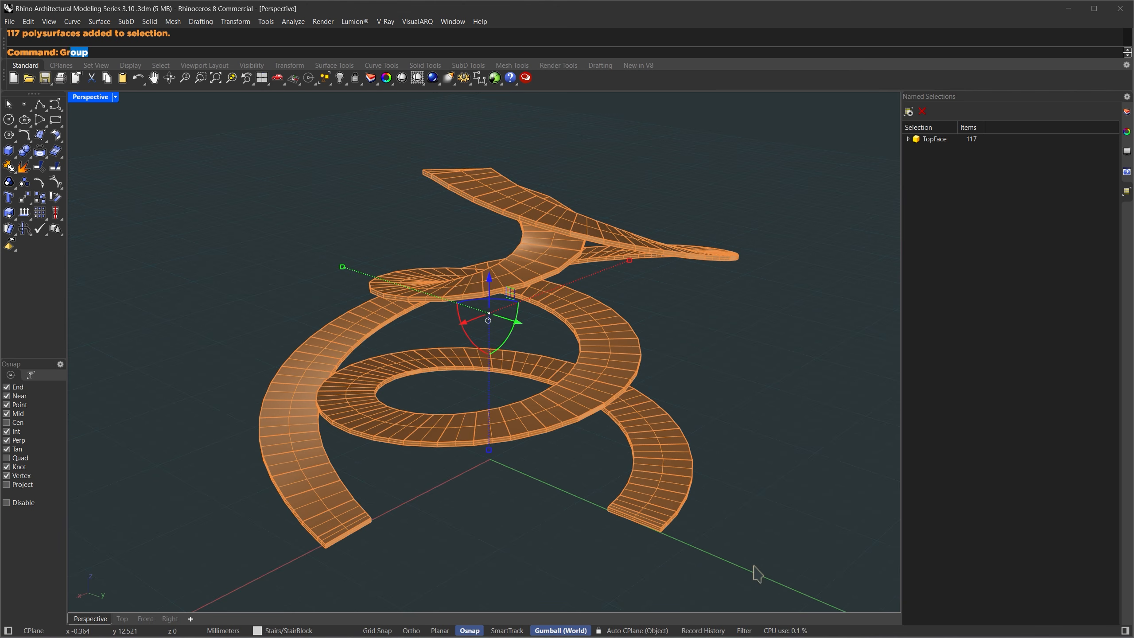
pyautogui.press('Return')
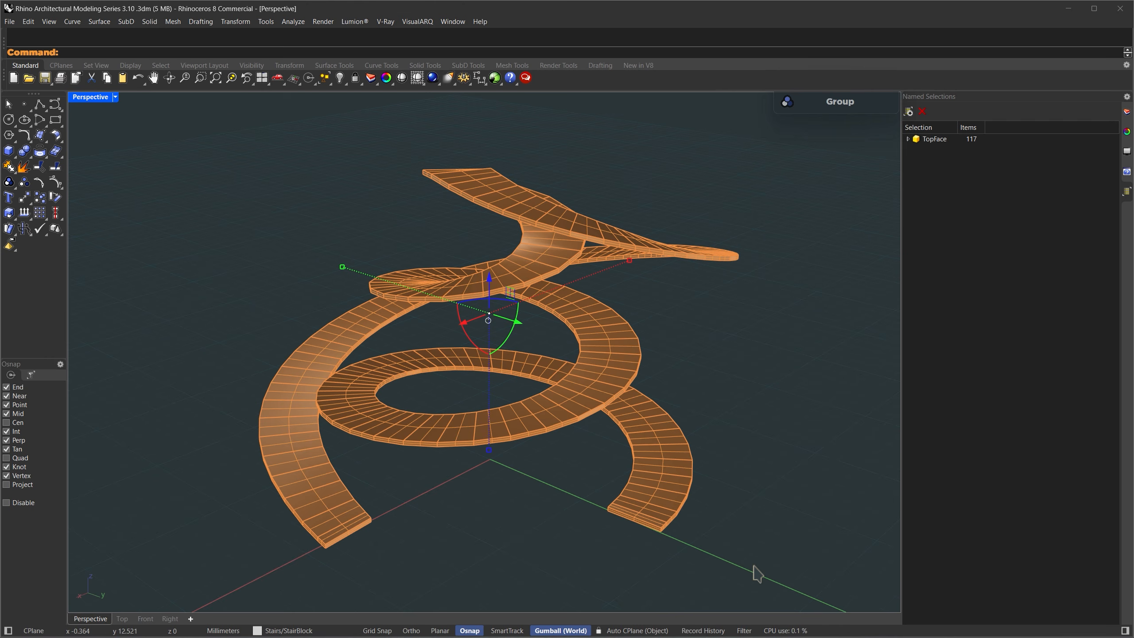
# Create a separate solid bounding box around each ramp segment, with the World coordinate system, Cumulative=No and Output=Solids.
pyautogui.write('BoundingBox')
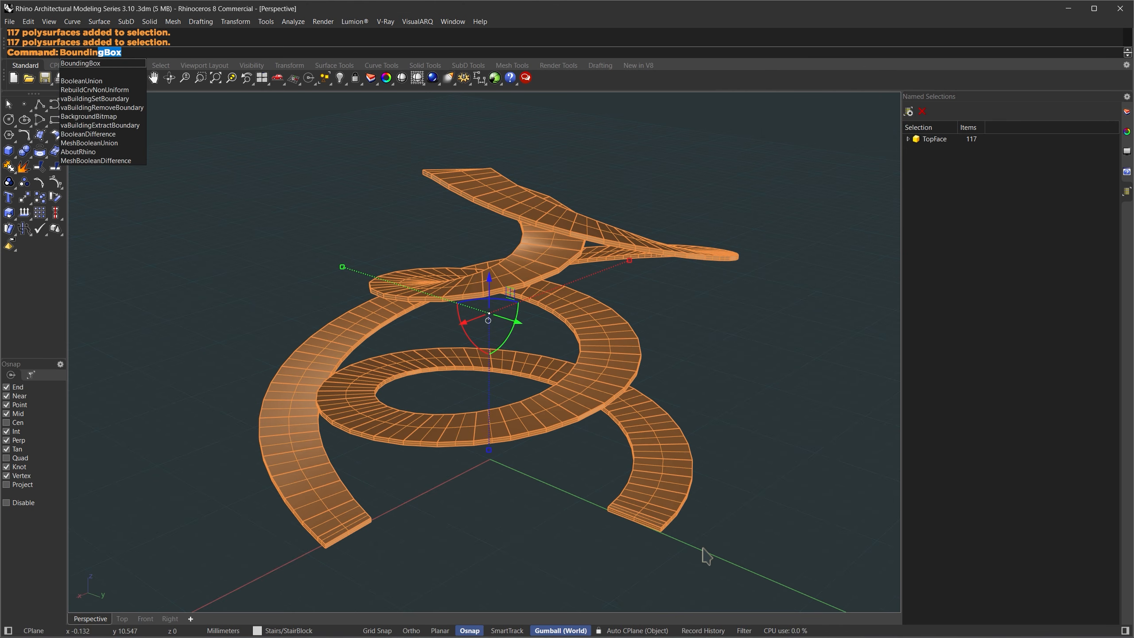
pyautogui.press('Return')
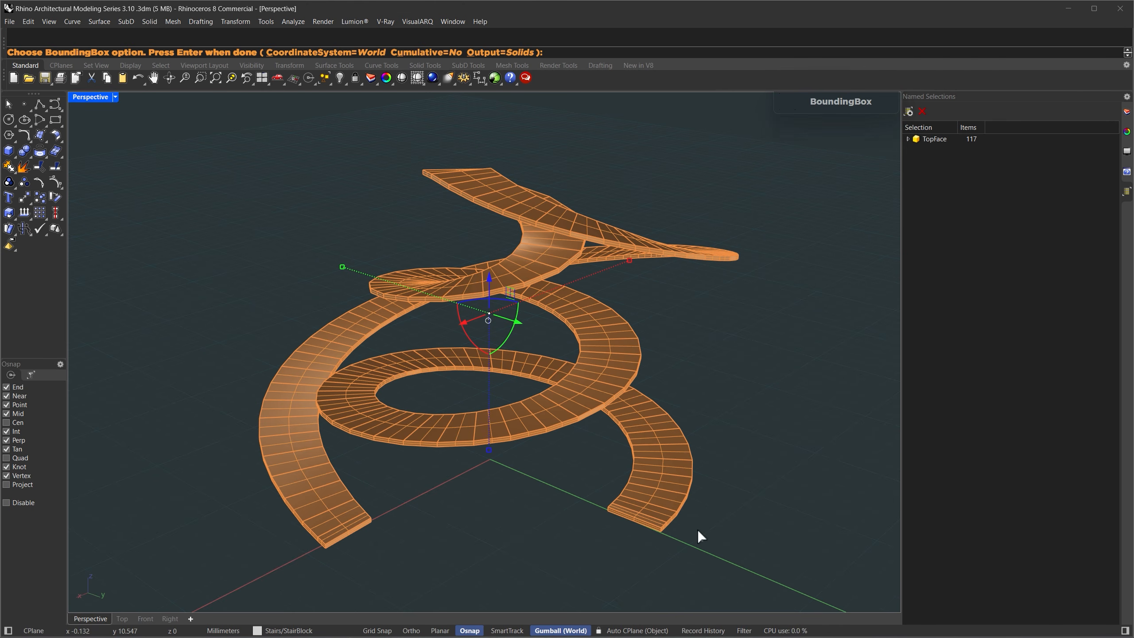
pyautogui.click(430, 53)
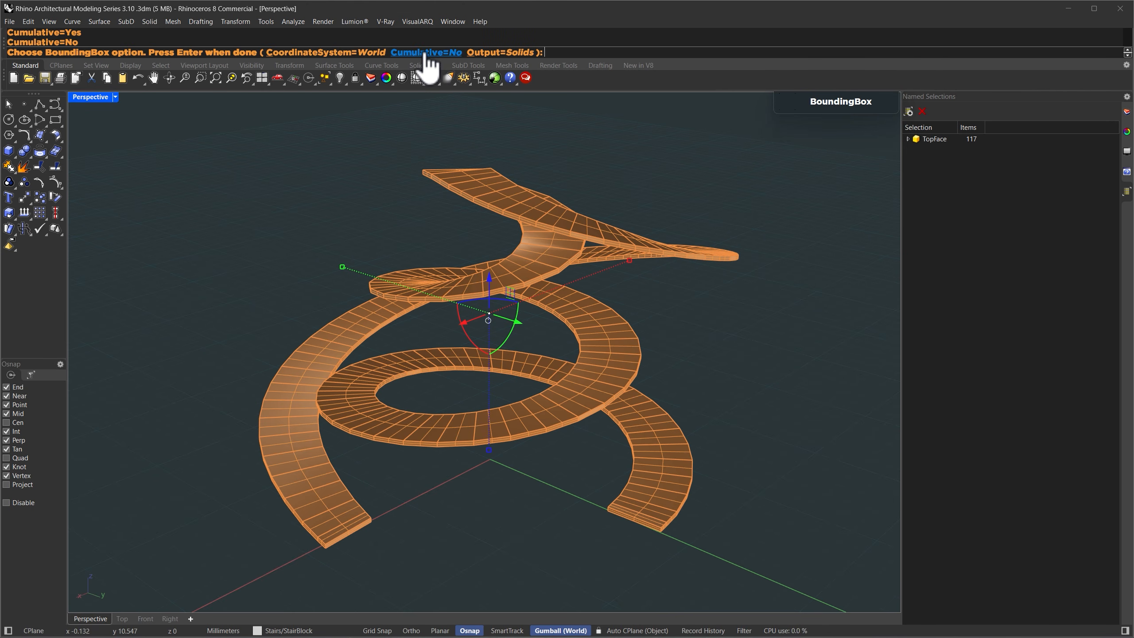
pyautogui.press('Return')
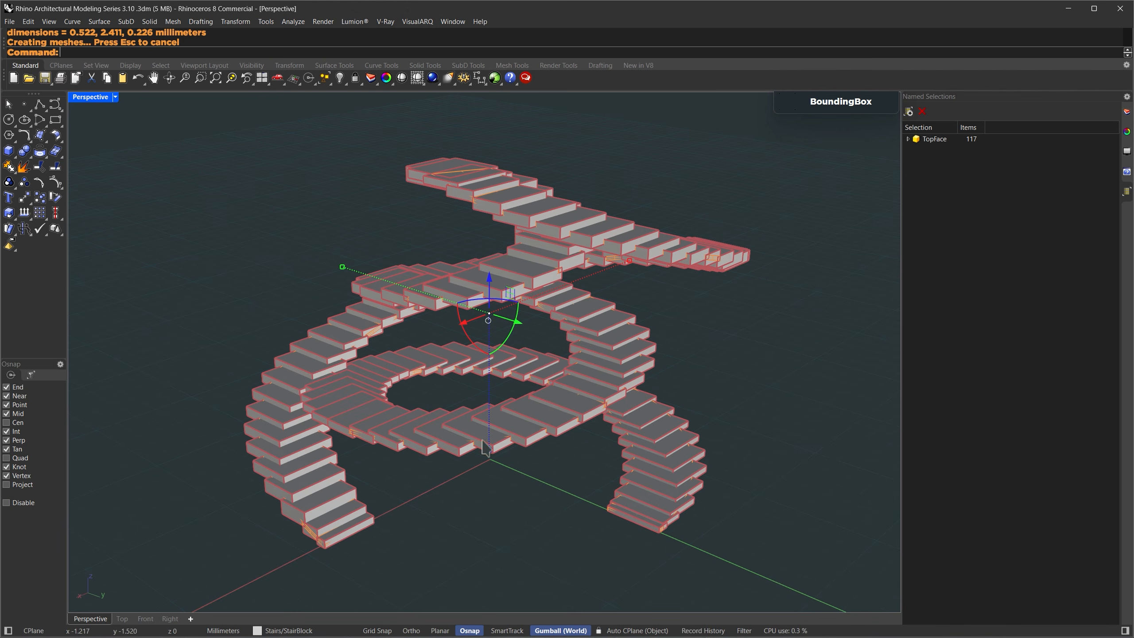
# Select the newly created bounding boxes with SelLast and group them.
pyautogui.click(477, 475)
pyautogui.write('SelLast')
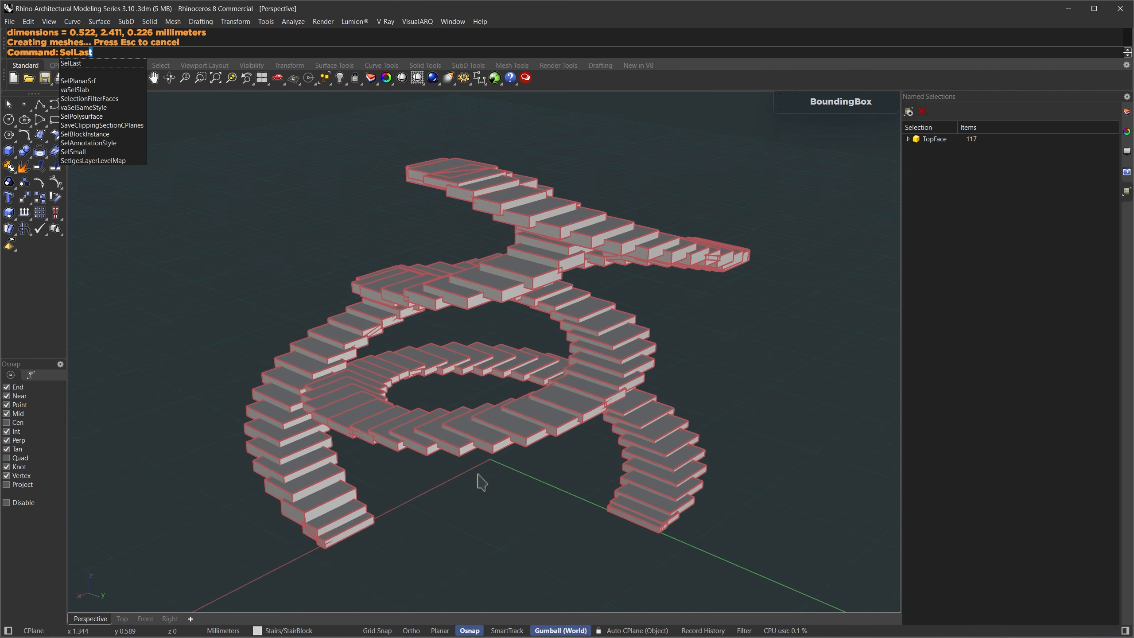
pyautogui.press('Return')
pyautogui.write('Group')
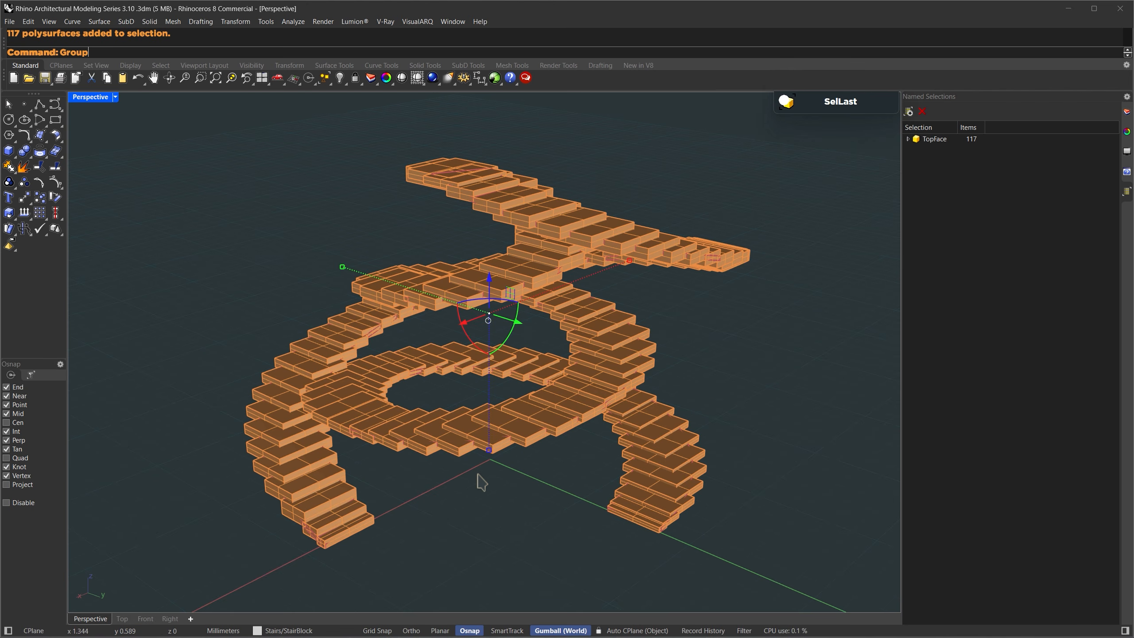
pyautogui.press('Return')
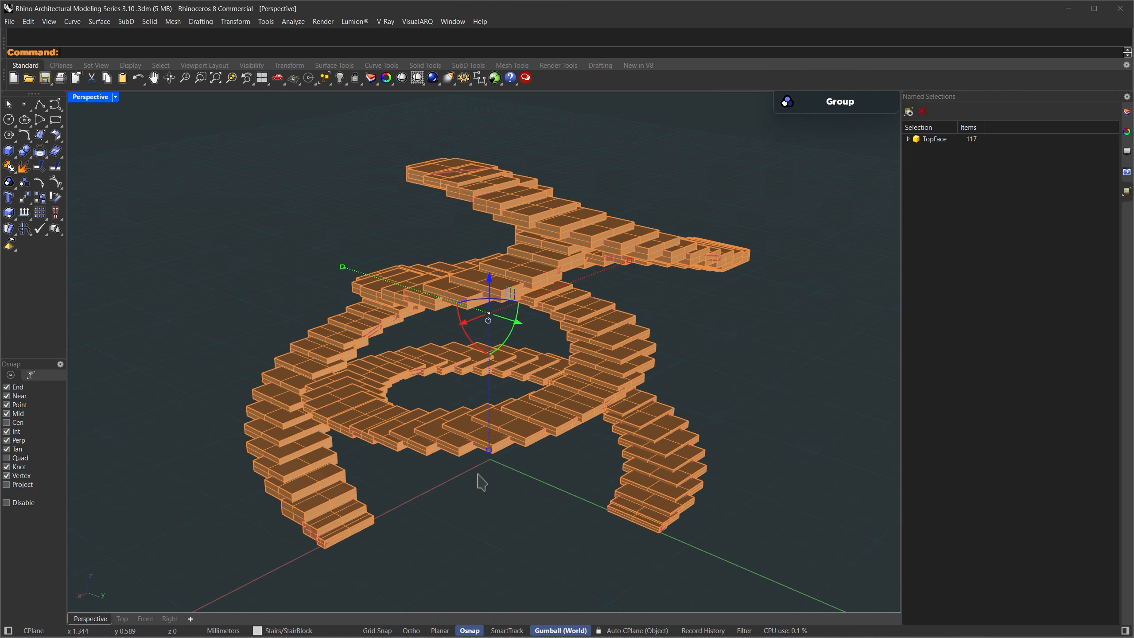
pyautogui.click(477, 475)
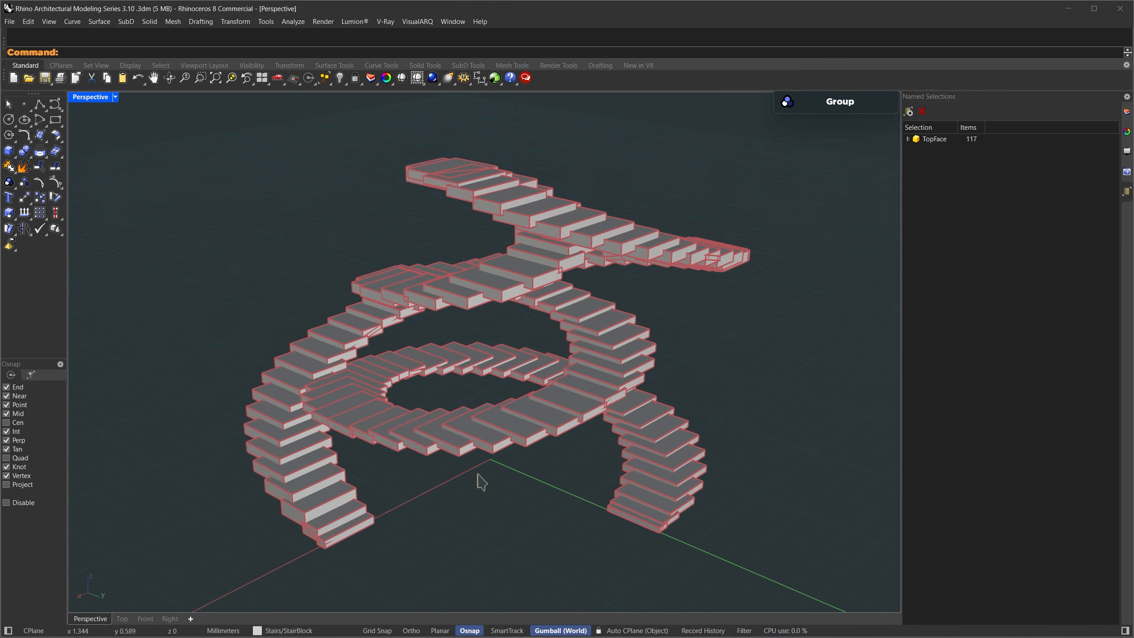
# Recall the TopFace named selection and raise those faces well above the stair boxes to form a tall cutter.
pyautogui.doubleClick(938, 142)
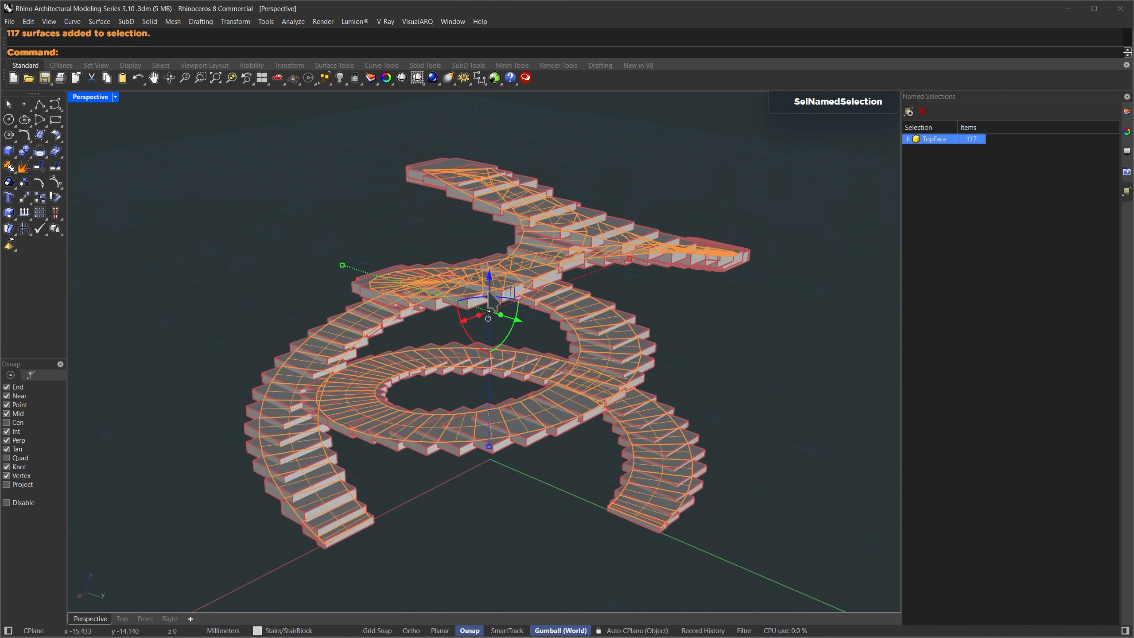
pyautogui.moveTo(490, 282); pyautogui.dragTo(498, 247)
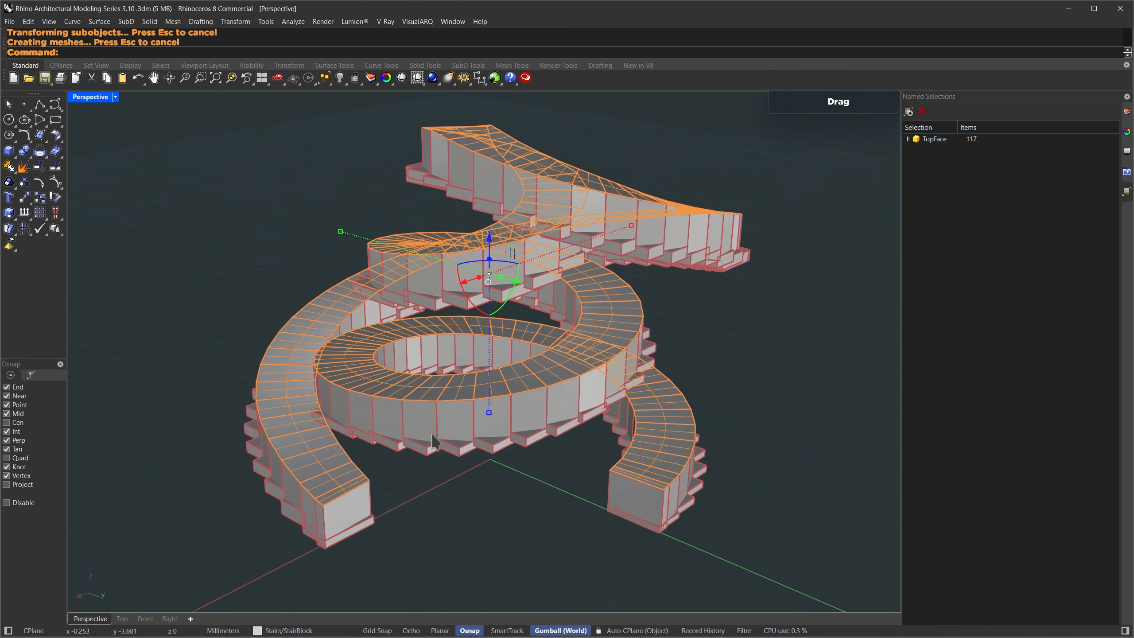
pyautogui.click(429, 526)
# Paste the copied ramp polysurface and extrude it downward to extend below the stair boxes.
pyautogui.hotkey('ctrl', 'v')
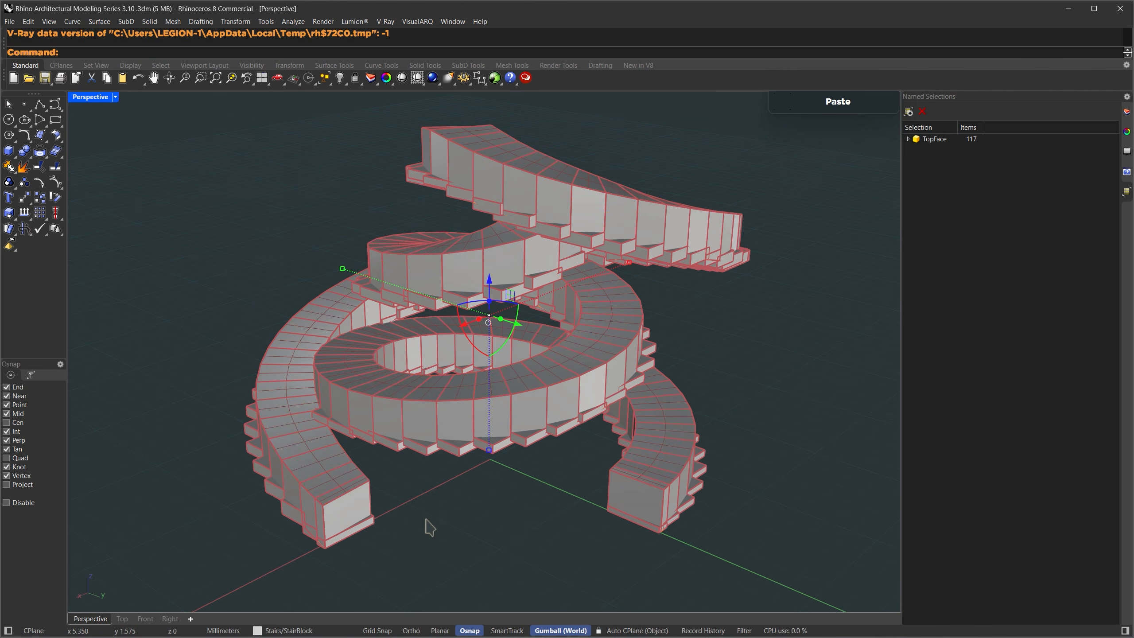
pyautogui.moveTo(429, 528); pyautogui.dragTo(431, 502, button='right')
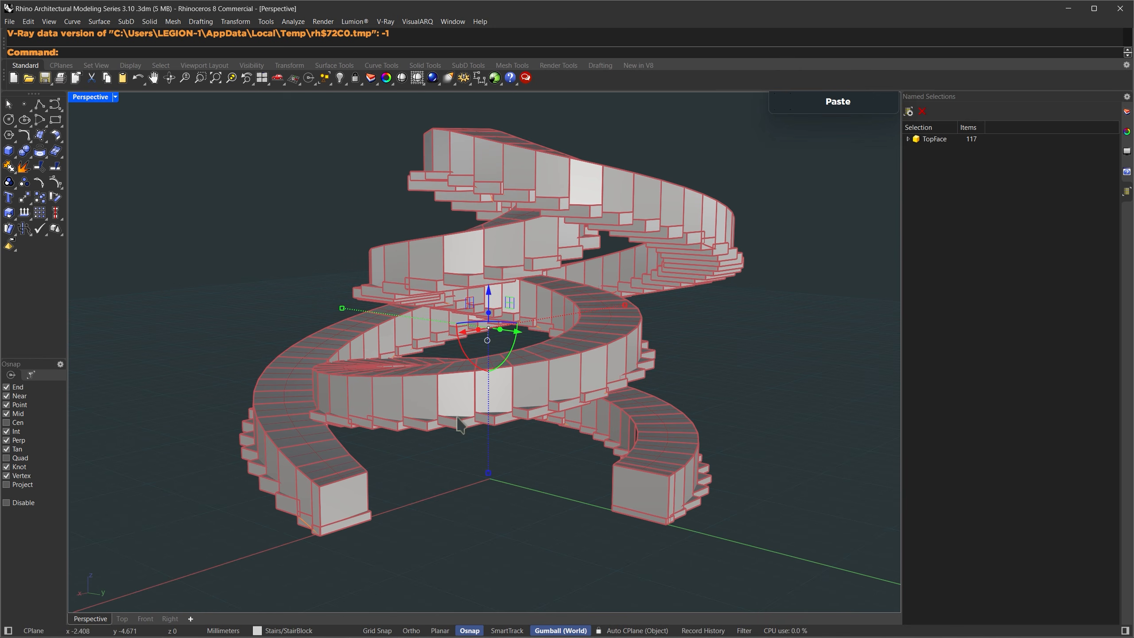
pyautogui.click(488, 313)
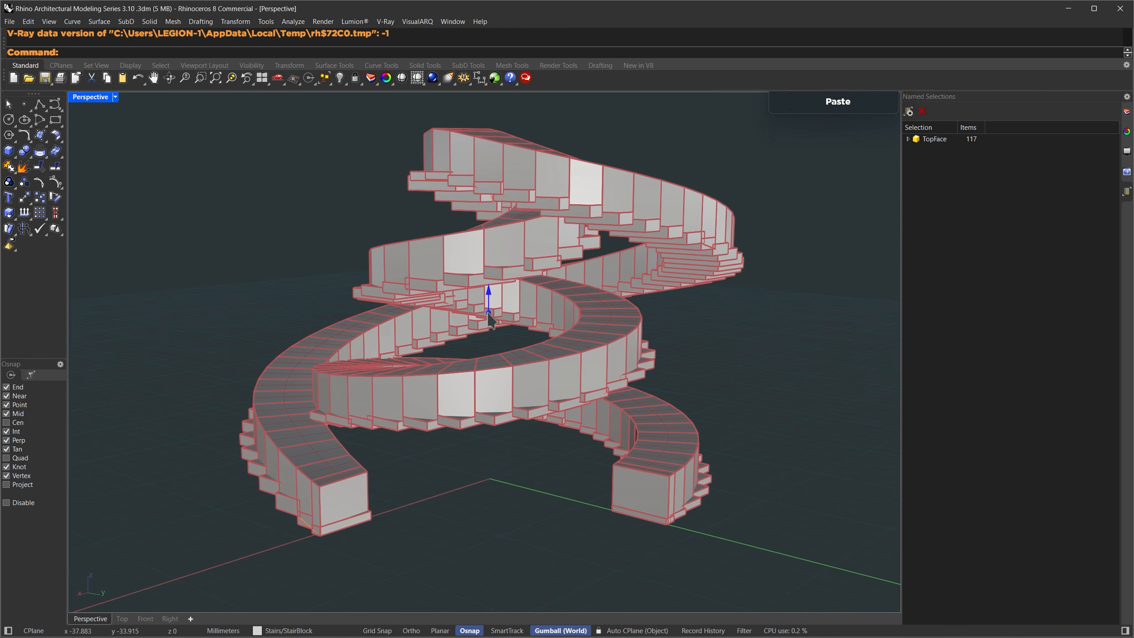
pyautogui.moveTo(488, 312); pyautogui.dragTo(489, 336)
pyautogui.click(411, 543)
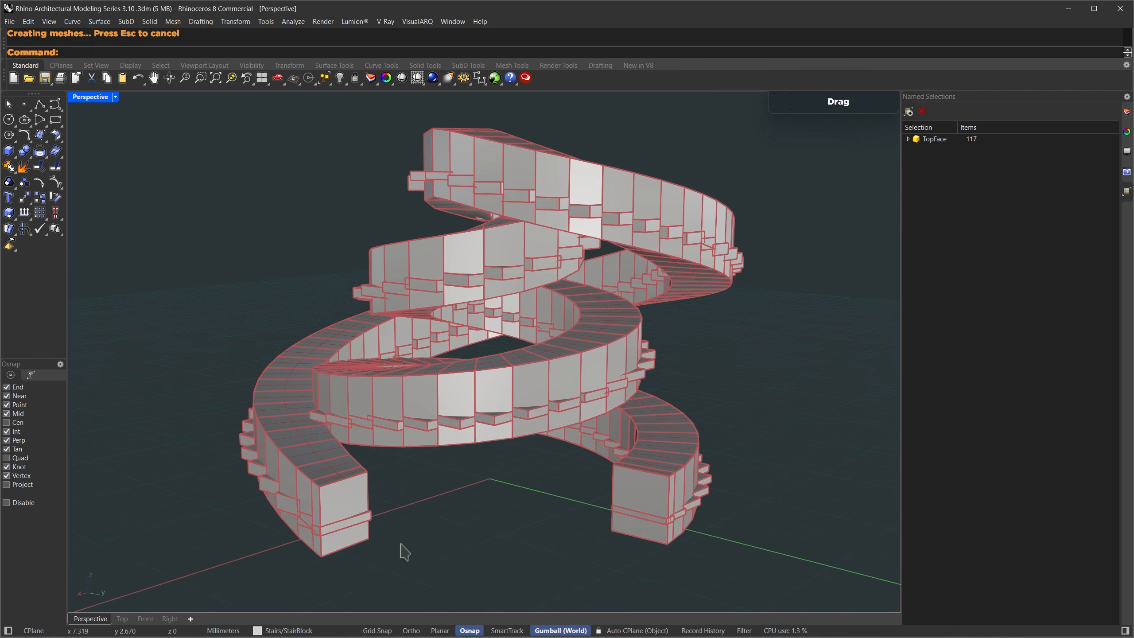
# Subtract the lower ramp solid from the grouped stair boxes with BooleanDifference, using DeleteInput=Yes and DeleteCutters=No.
pyautogui.click(261, 480)
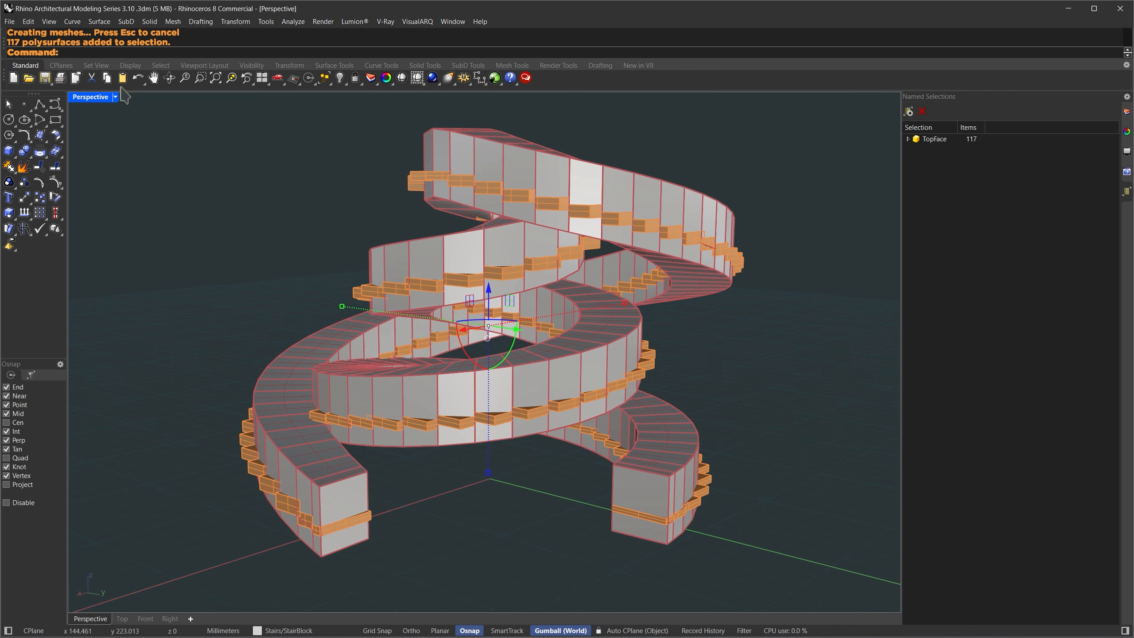
pyautogui.click(422, 66)
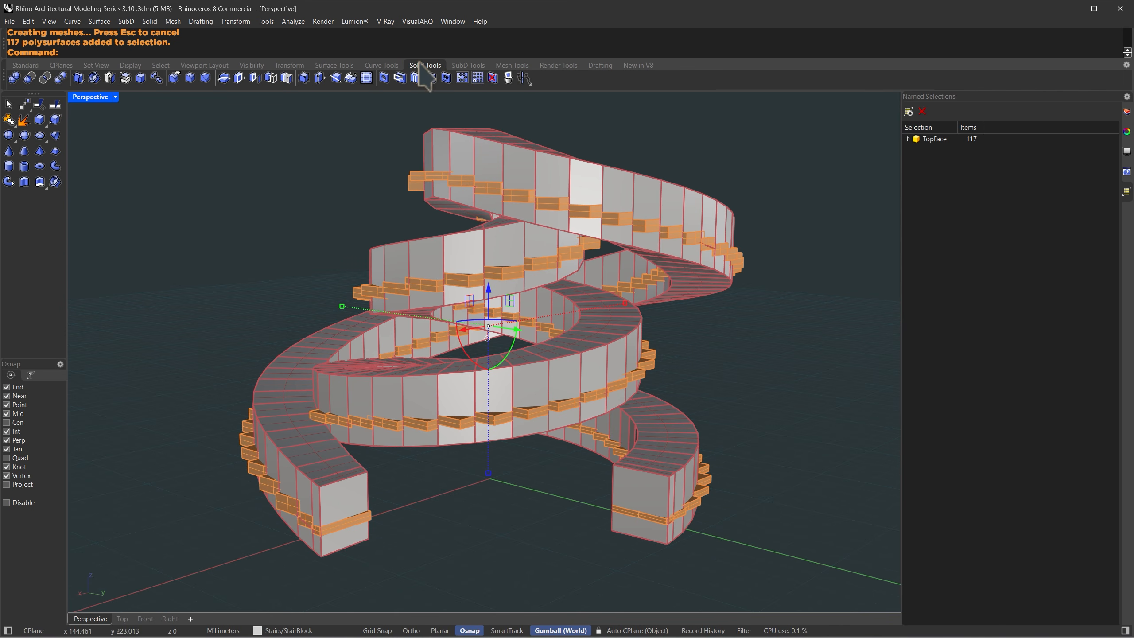
pyautogui.click(30, 79)
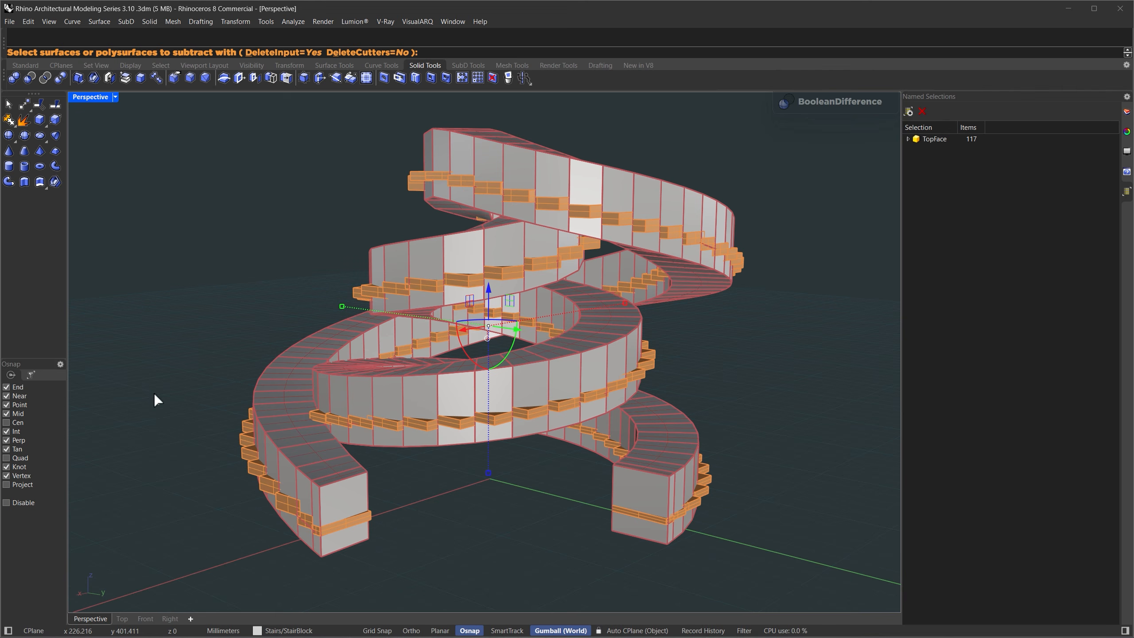
pyautogui.click(324, 552)
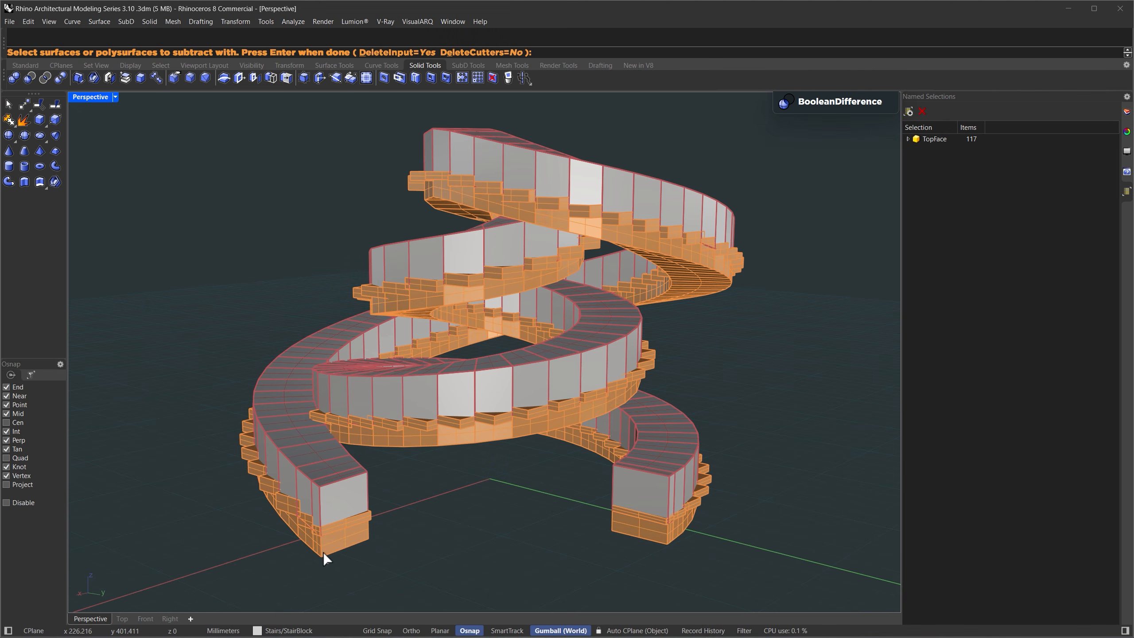
pyautogui.press('Return')
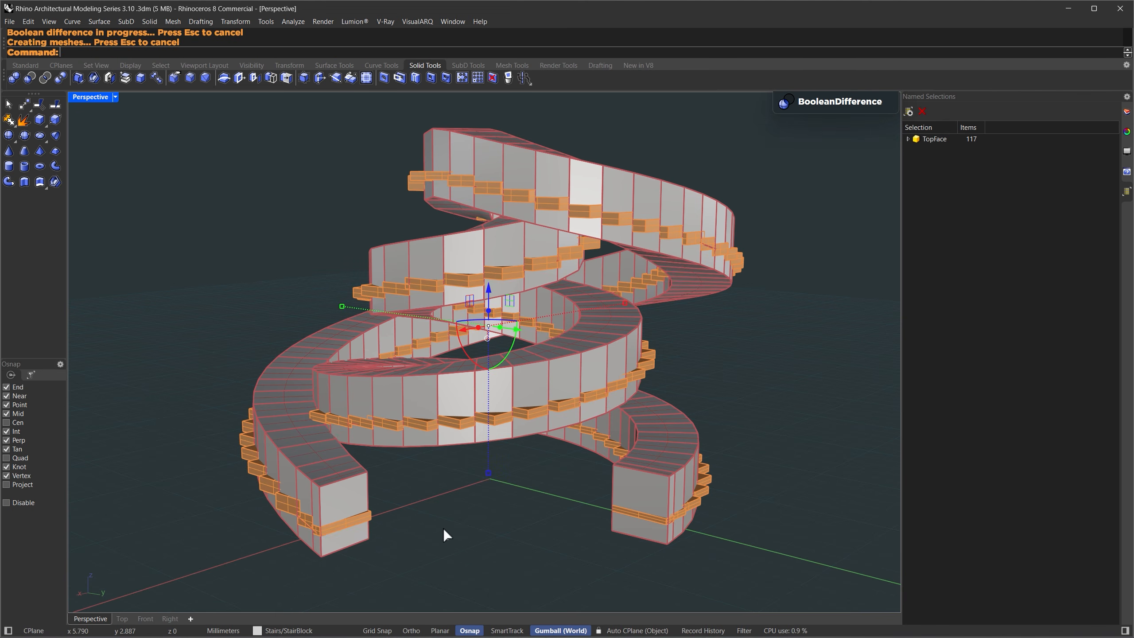
# Delete the lower ramp solid that was used as the cutter and check the stair undersides from below.
pyautogui.click(348, 546)
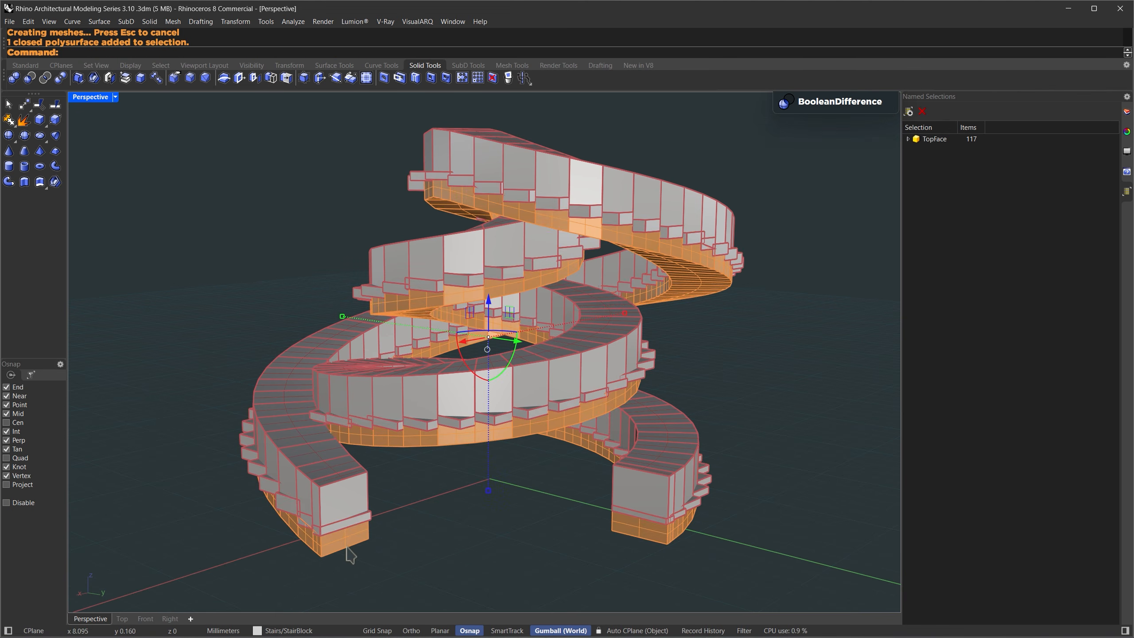
pyautogui.press('Delete')
pyautogui.moveTo(348, 545); pyautogui.dragTo(325, 440, button='right')
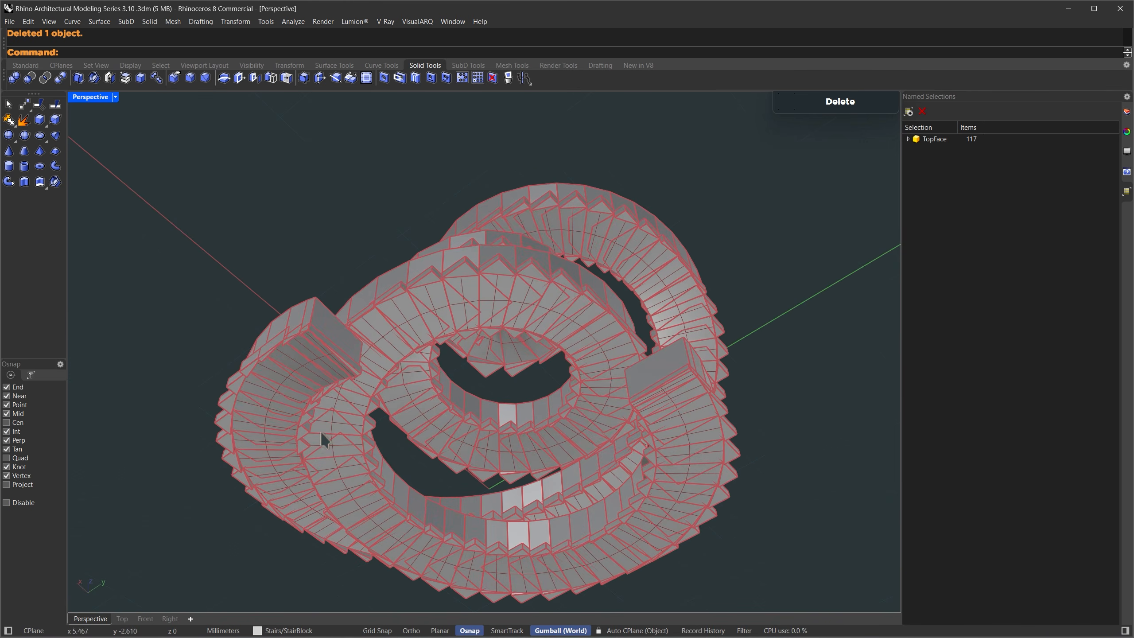
# Return to a view from above and turn on the Wall layer to show the ramp's side walls.
pyautogui.scroll(2, 286, 397)
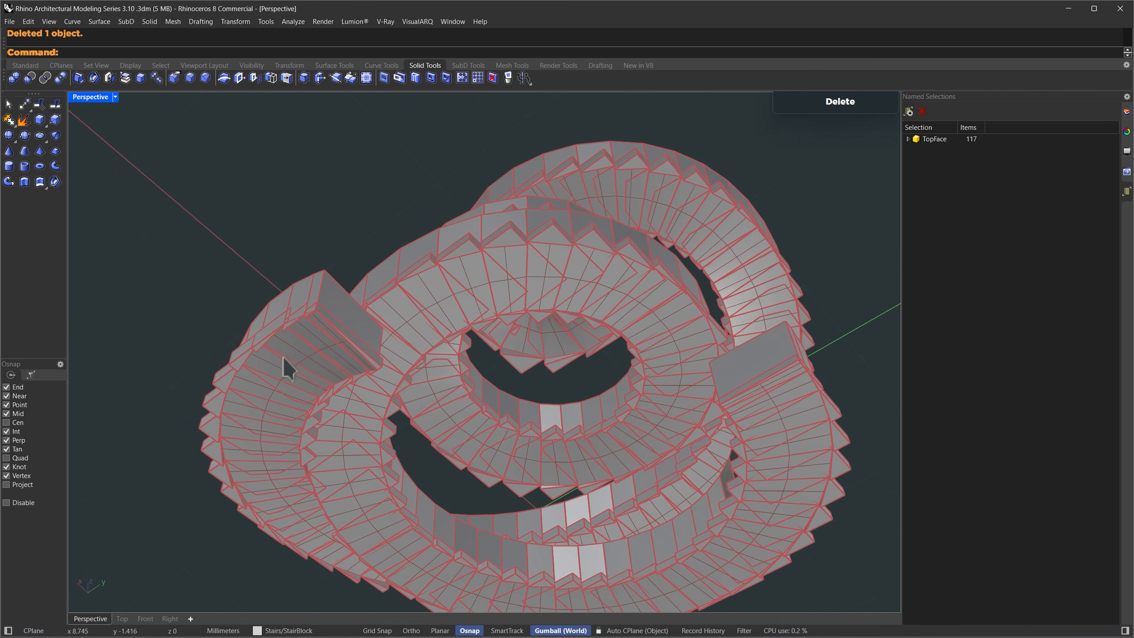
pyautogui.moveTo(422, 270); pyautogui.dragTo(418, 378, button='right')
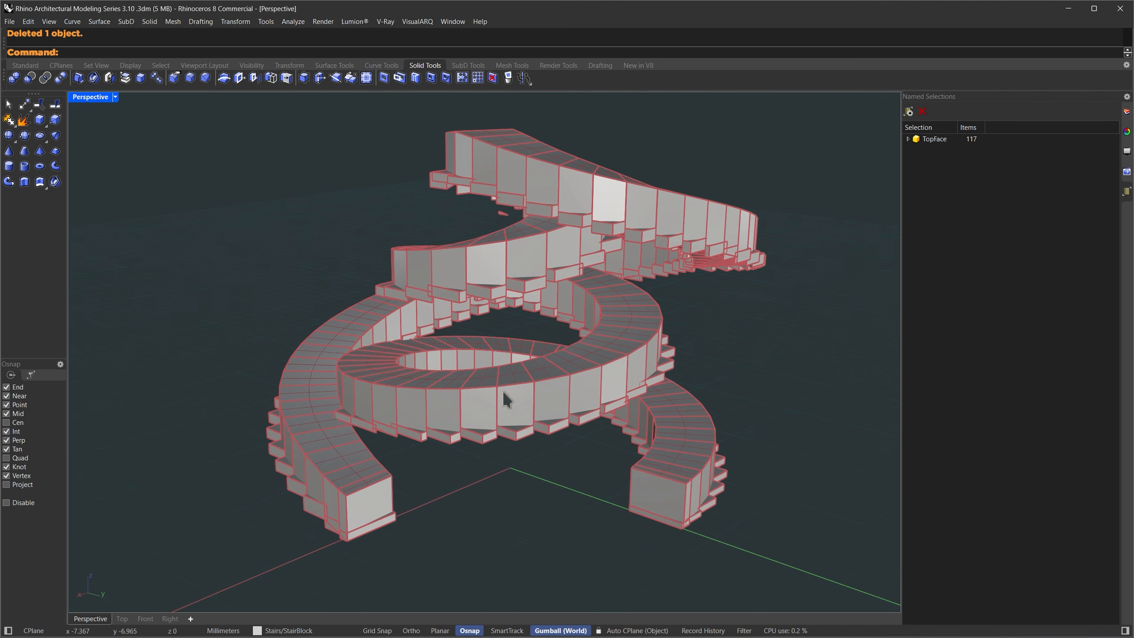
pyautogui.click(1127, 112)
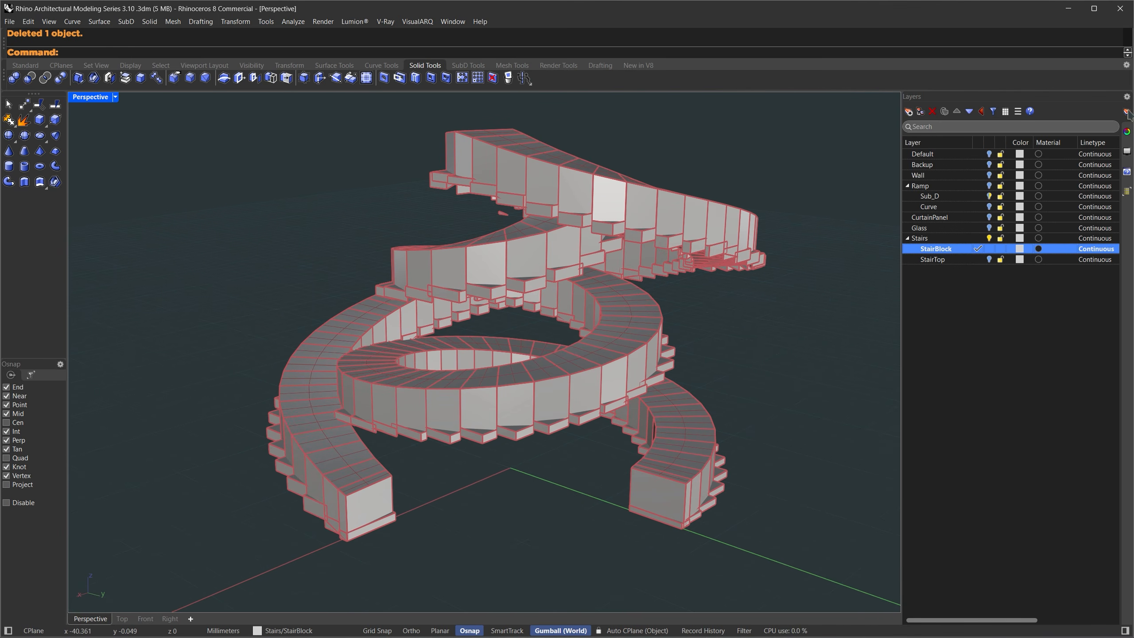
pyautogui.click(989, 175)
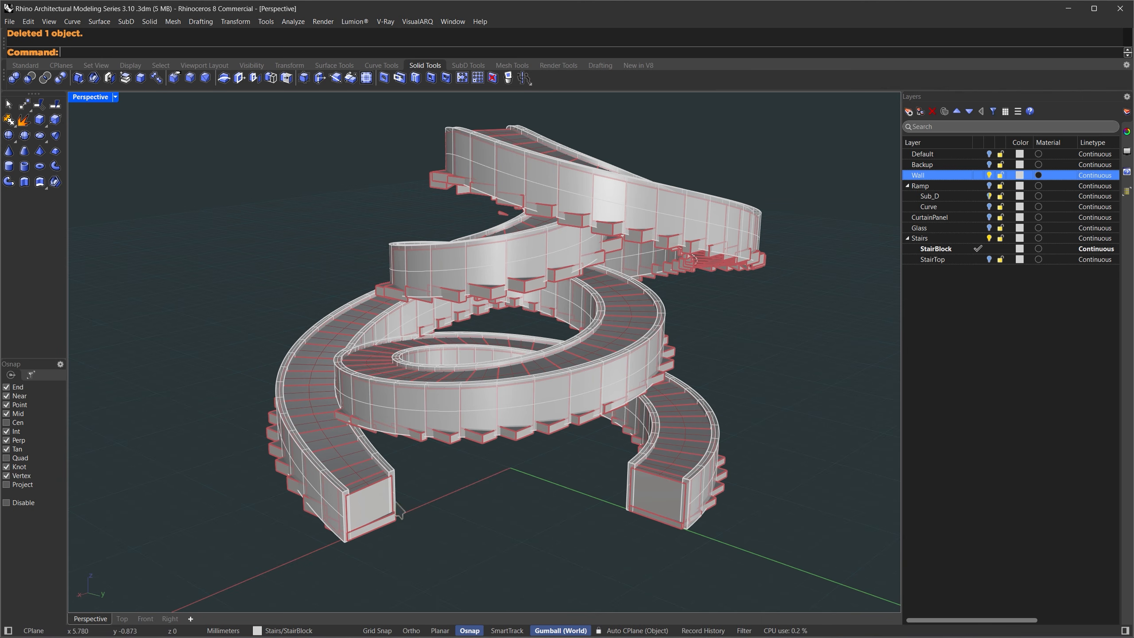
# Lower both side walls together with the grouped ramp-shaped cutter blocks so they pass through the stair boxes.
pyautogui.click(330, 483)
pyautogui.keyDown('shift'); pyautogui.click(387, 468); pyautogui.keyUp('shift')
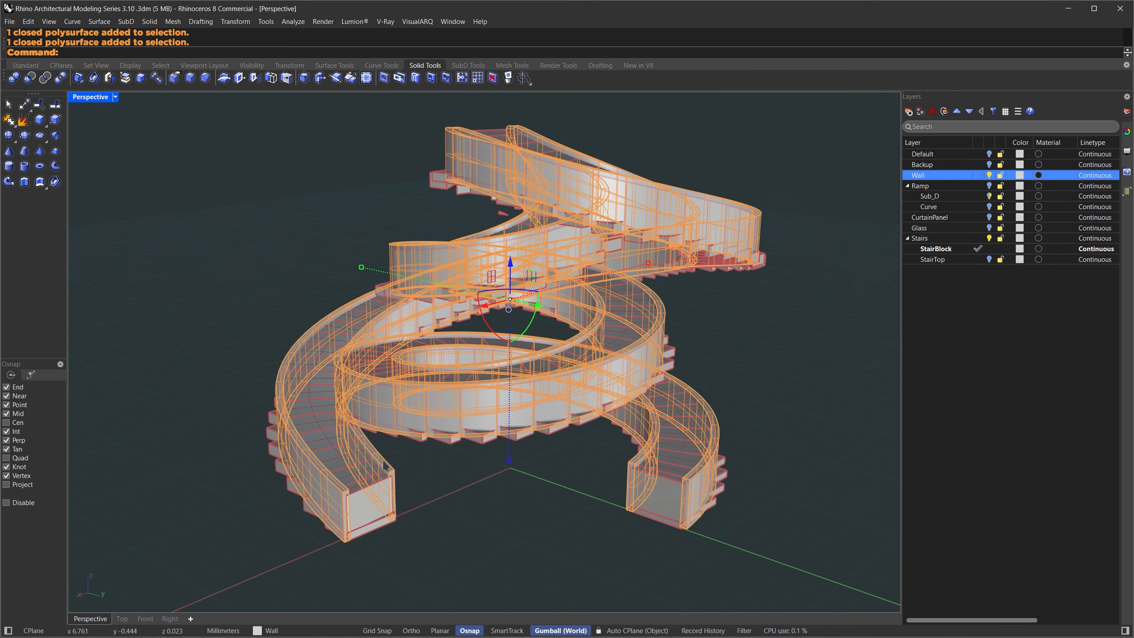
pyautogui.keyDown('shift'); pyautogui.click(373, 502); pyautogui.keyUp('shift')
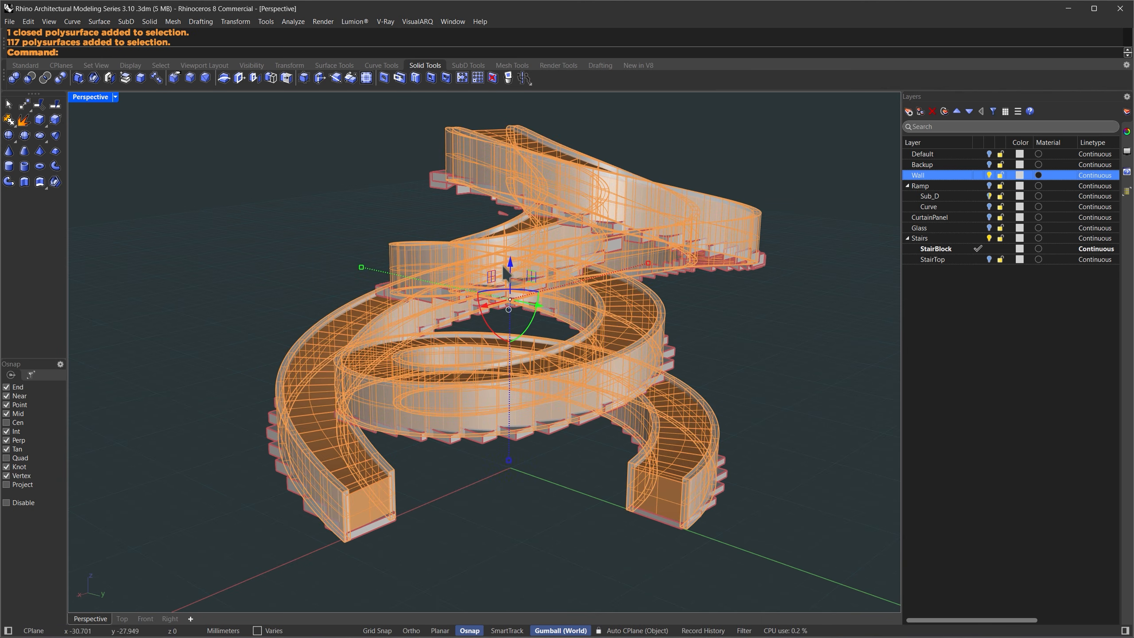
pyautogui.moveTo(508, 262); pyautogui.dragTo(501, 290)
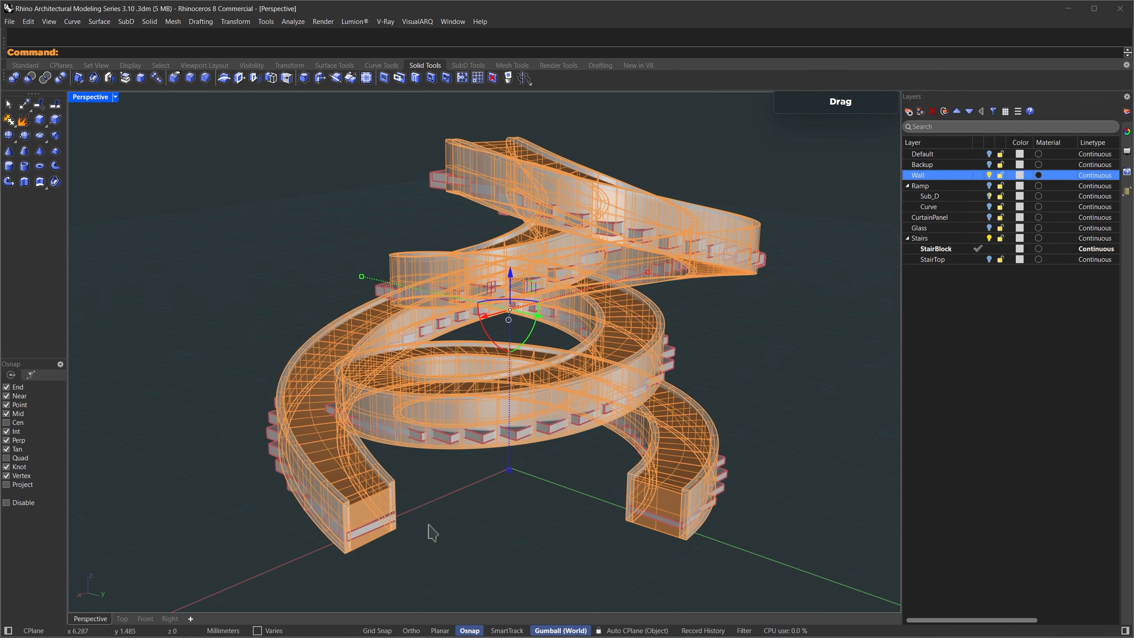
pyautogui.click(431, 532)
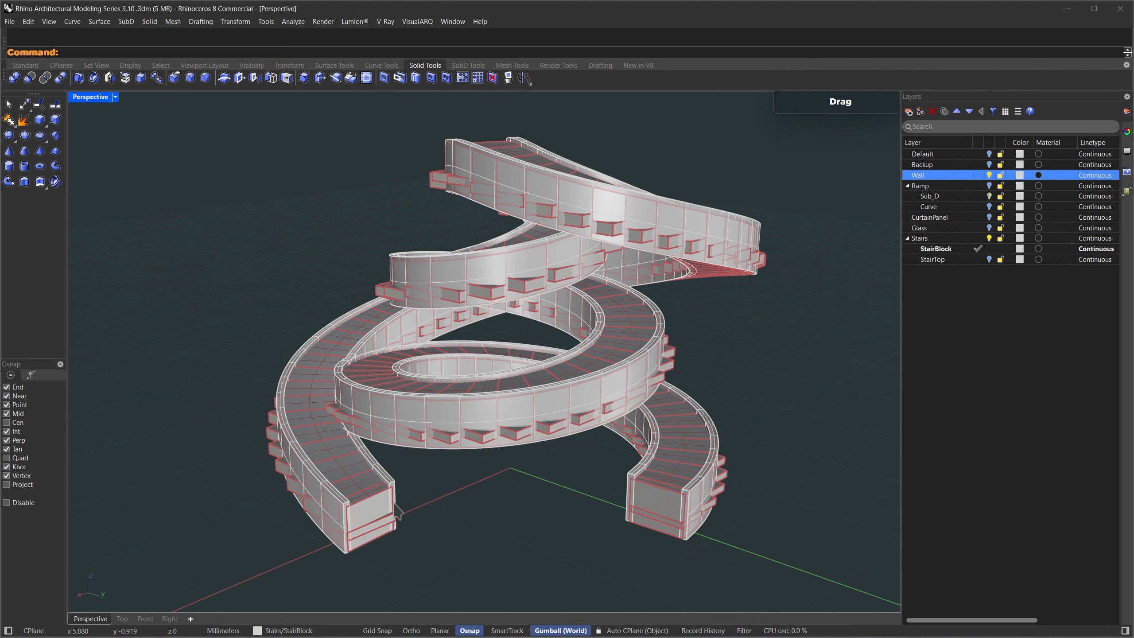
# Split the grouped stair boxes with BooleanSplit, using both side walls and Group01 as cutters with DeleteInput=Yes.
pyautogui.click(269, 448)
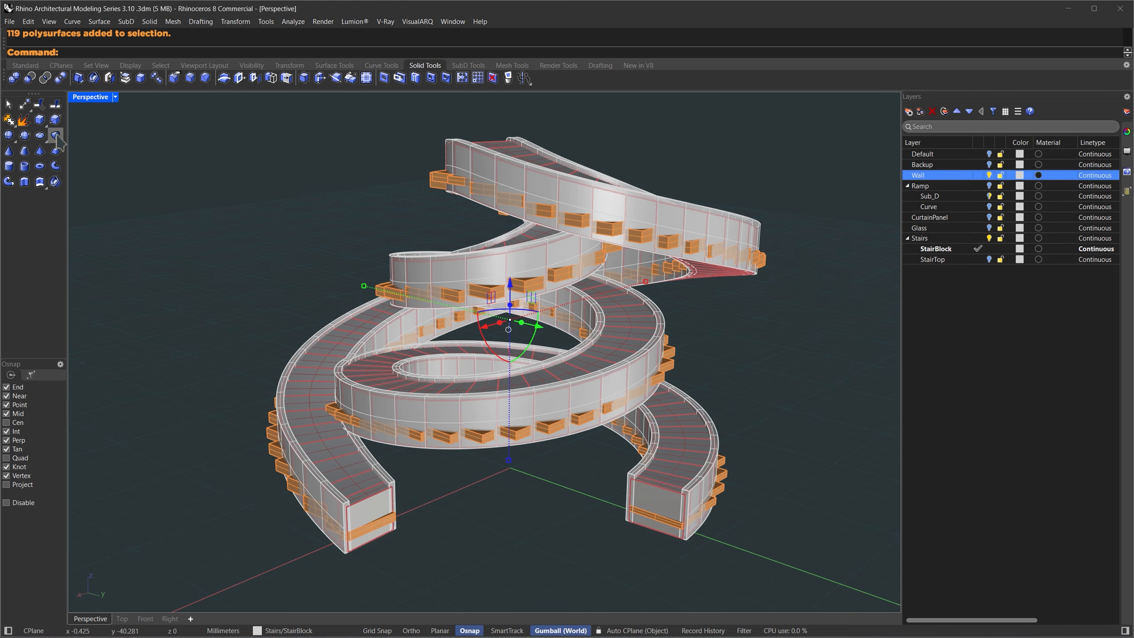
pyautogui.click(60, 79)
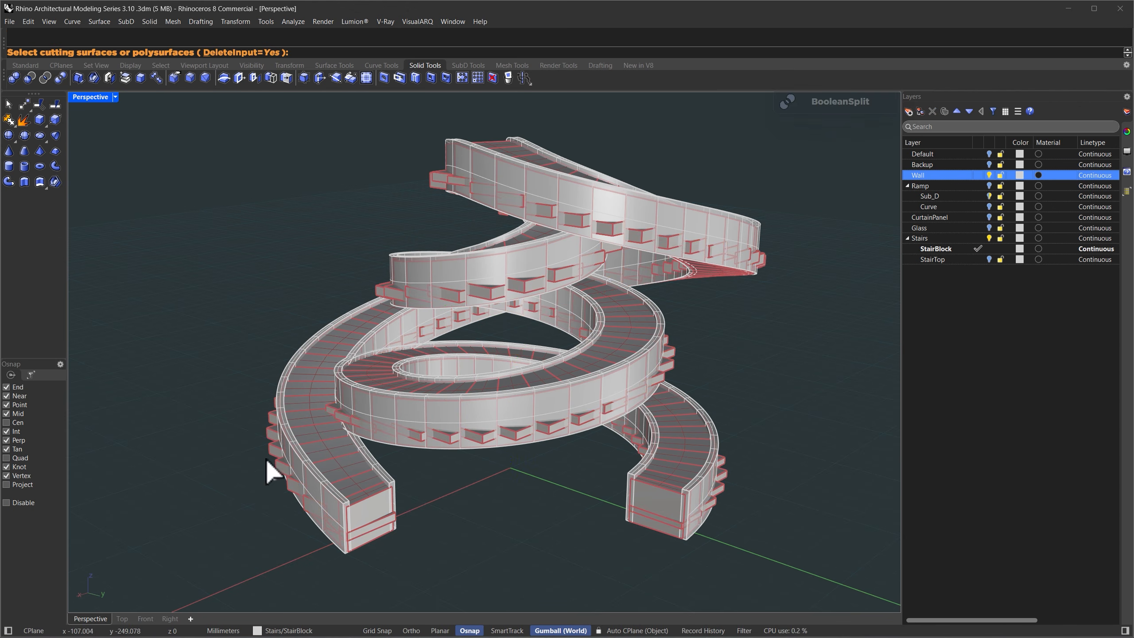
pyautogui.click(344, 523)
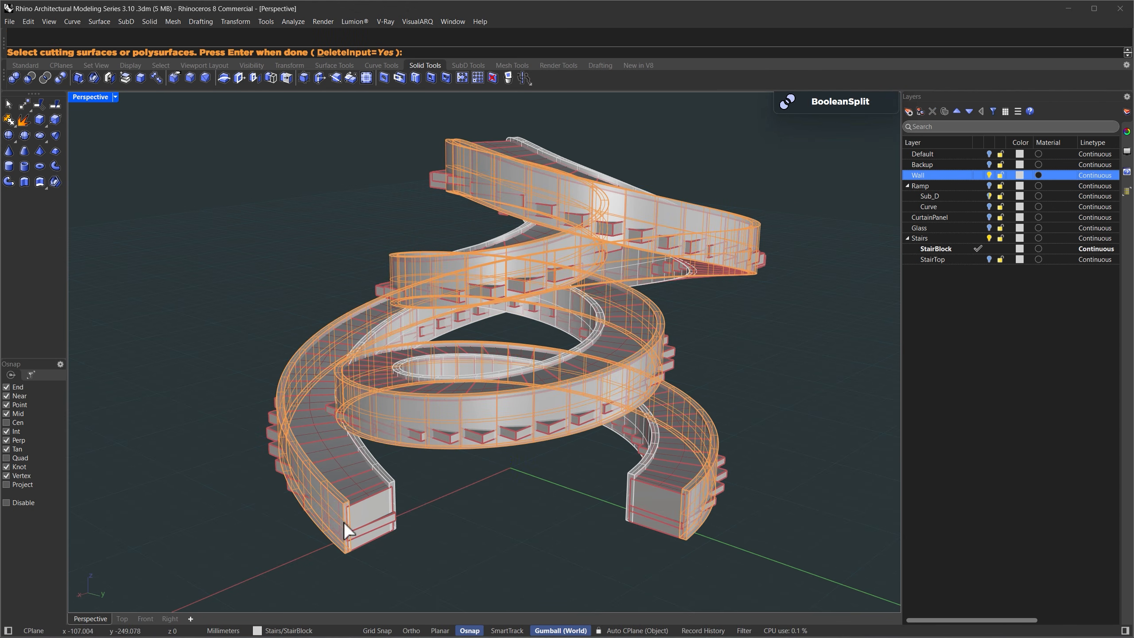
pyautogui.click(388, 470)
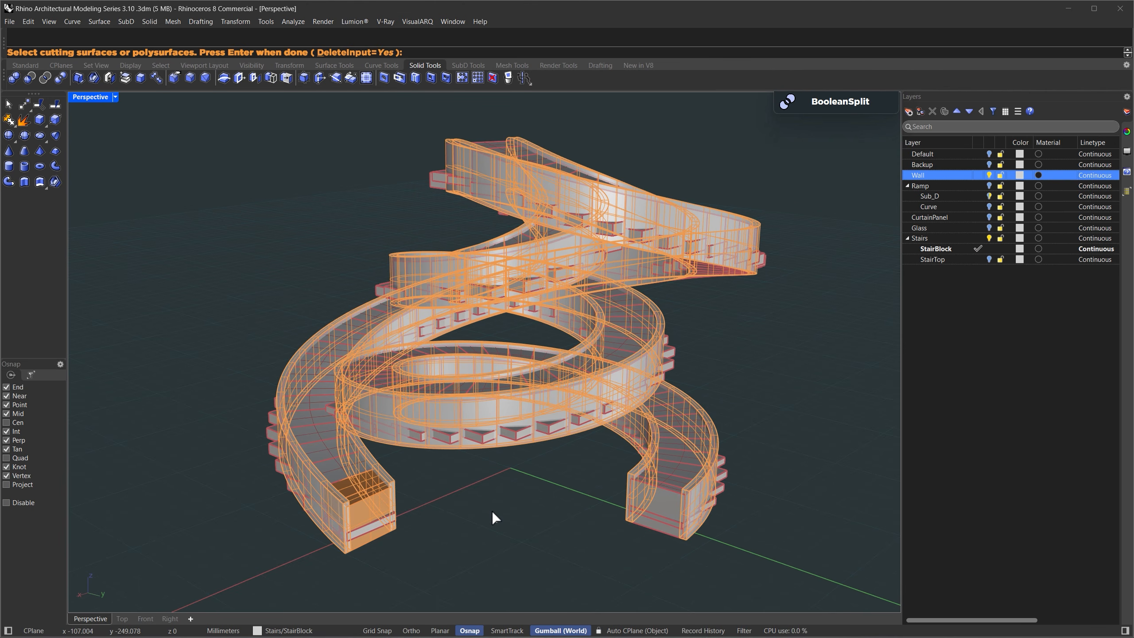
pyautogui.press('Return')
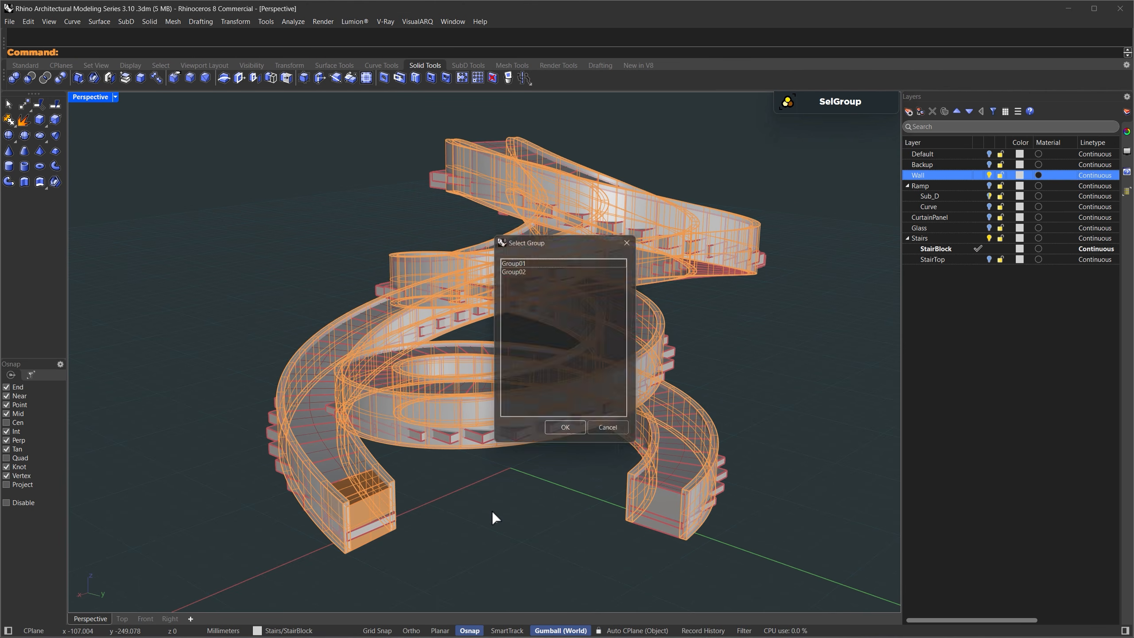
pyautogui.click(517, 262)
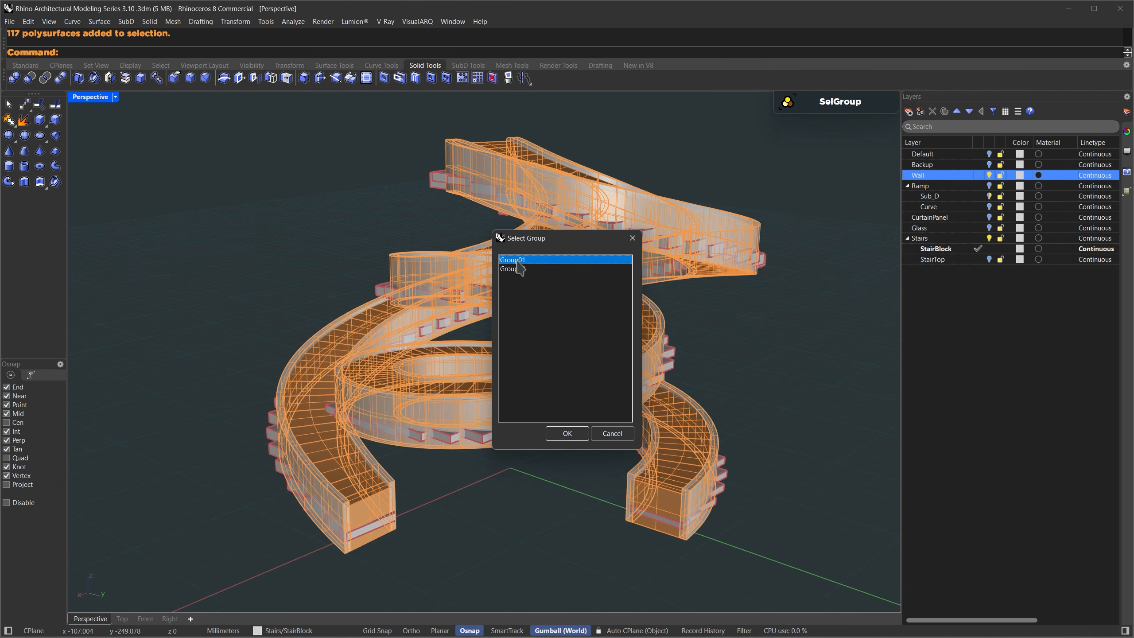
pyautogui.click(567, 434)
pyautogui.press('Return')
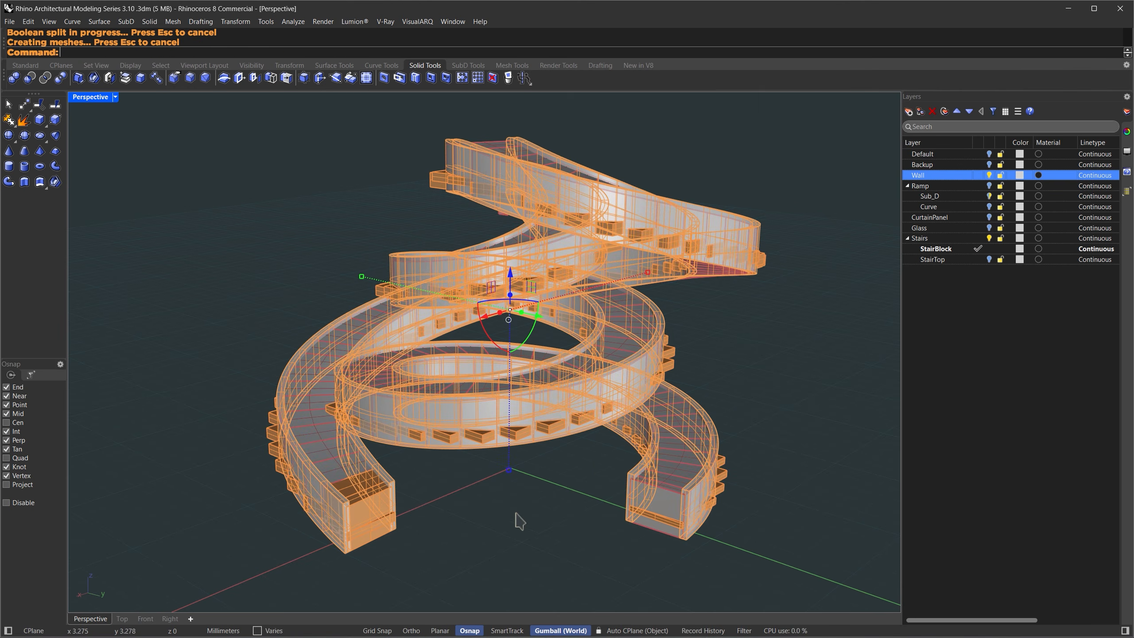
# Hide the Wall layer and move the grouped cutter blocks to the Default layer.
pyautogui.click(494, 520)
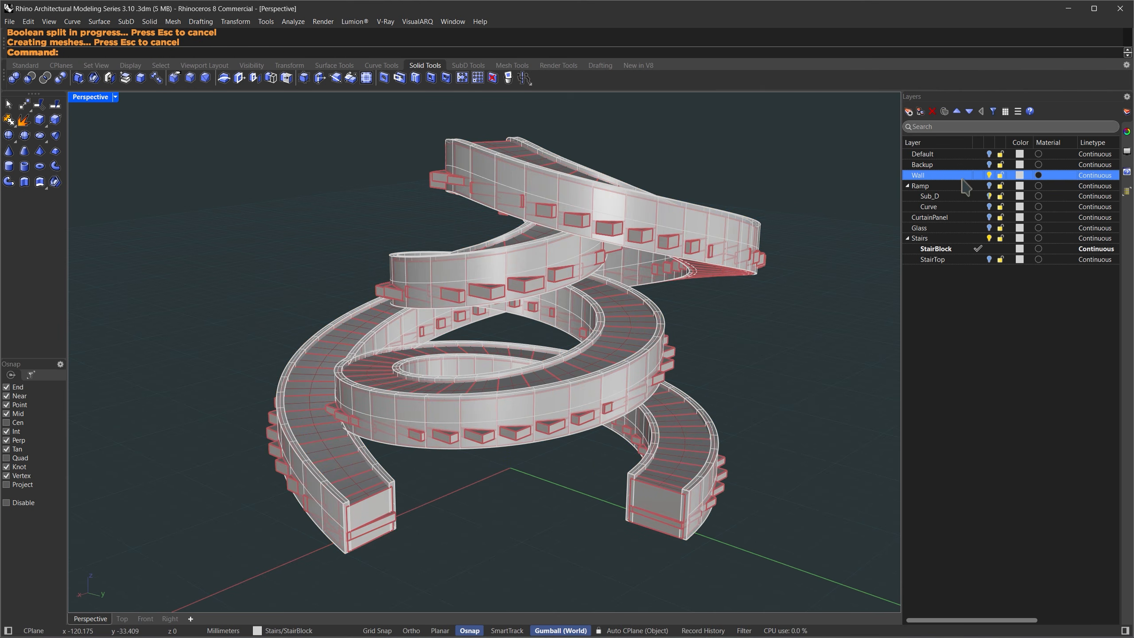
pyautogui.click(989, 175)
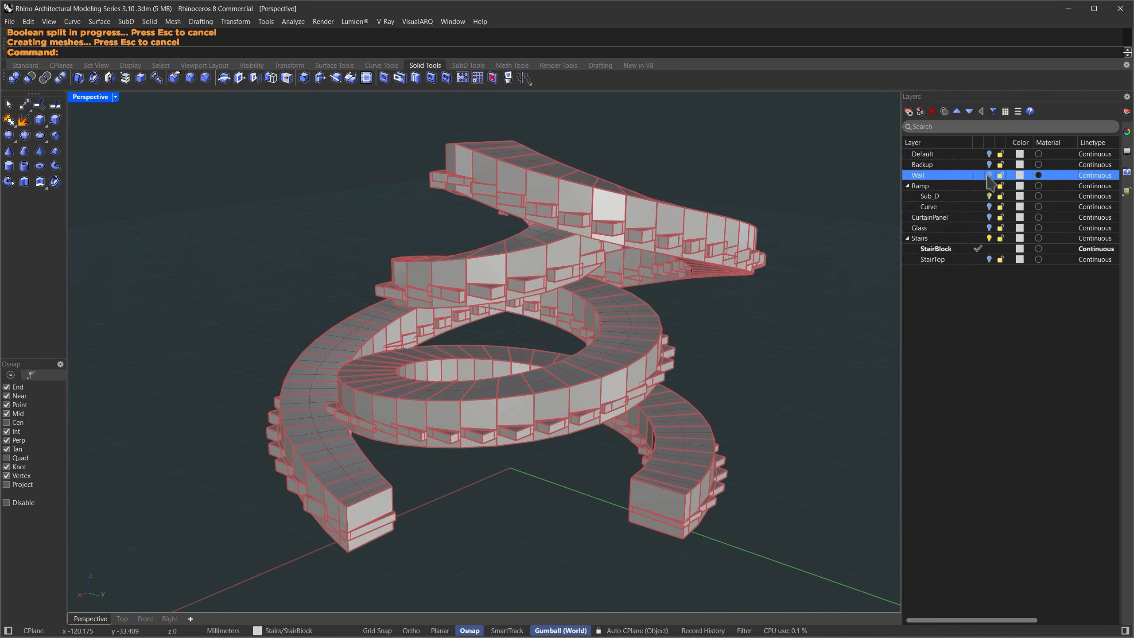
pyautogui.hotkey('ctrl', 'a')
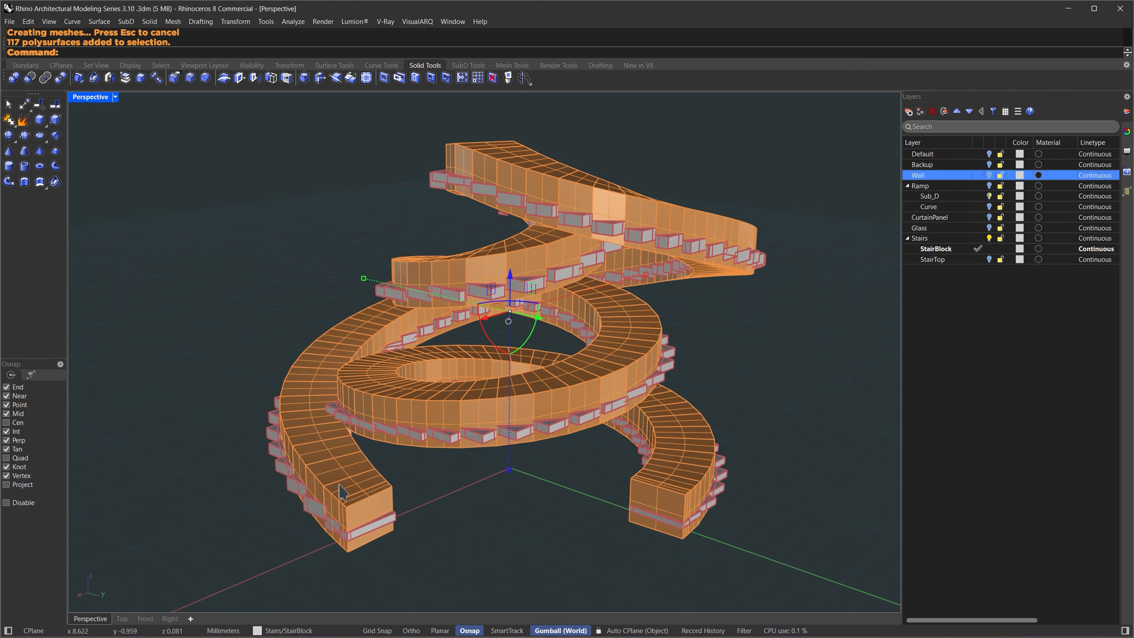
pyautogui.click(936, 153)
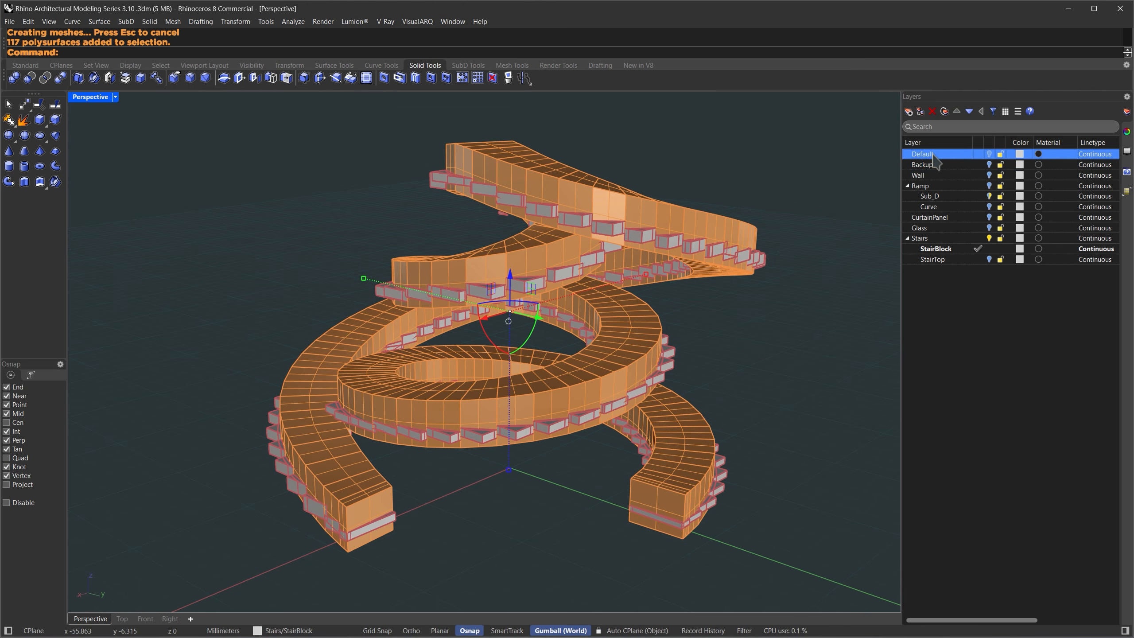
pyautogui.click(945, 111)
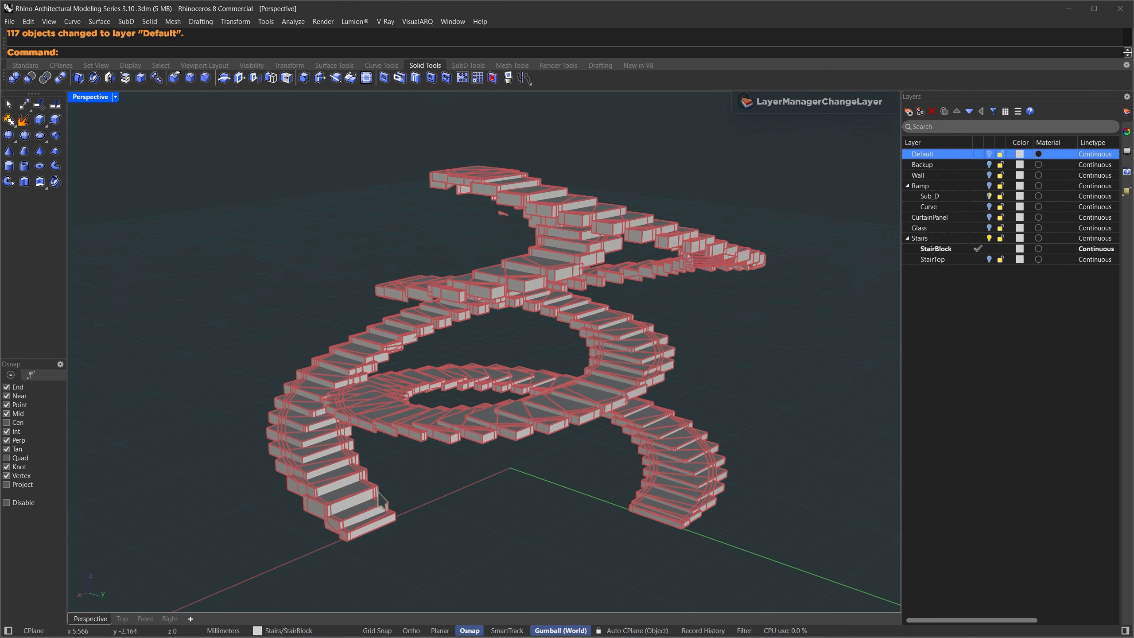
# Select all the split stair pieces and ungroup them.
pyautogui.moveTo(384, 497); pyautogui.dragTo(377, 520, button='right')
pyautogui.scroll(8, 357, 528)
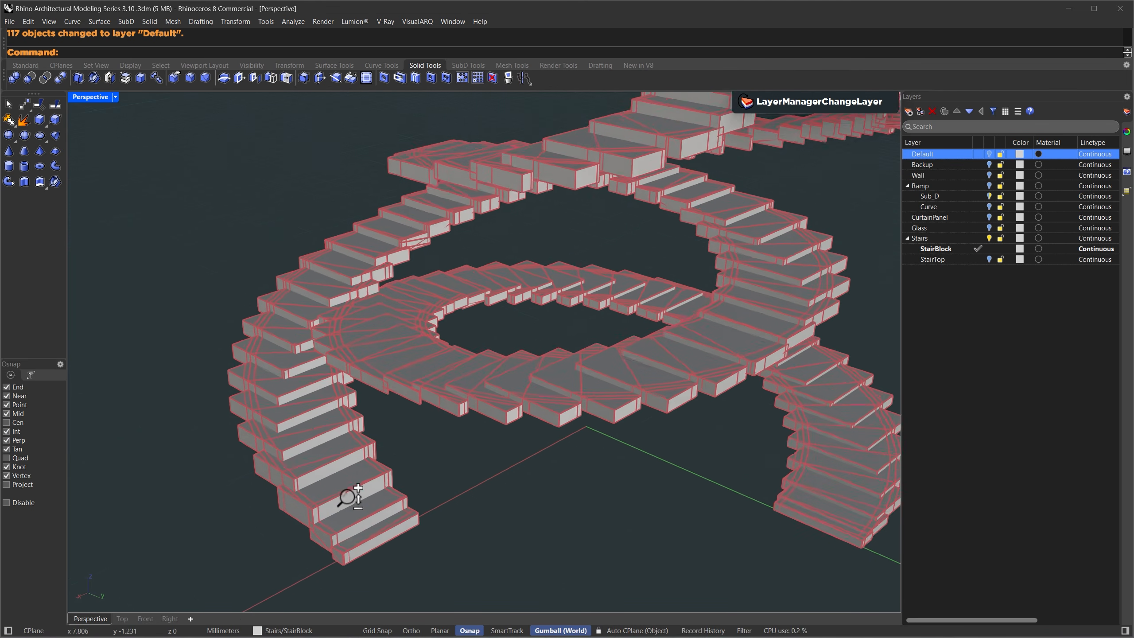
pyautogui.scroll(2, 320, 519)
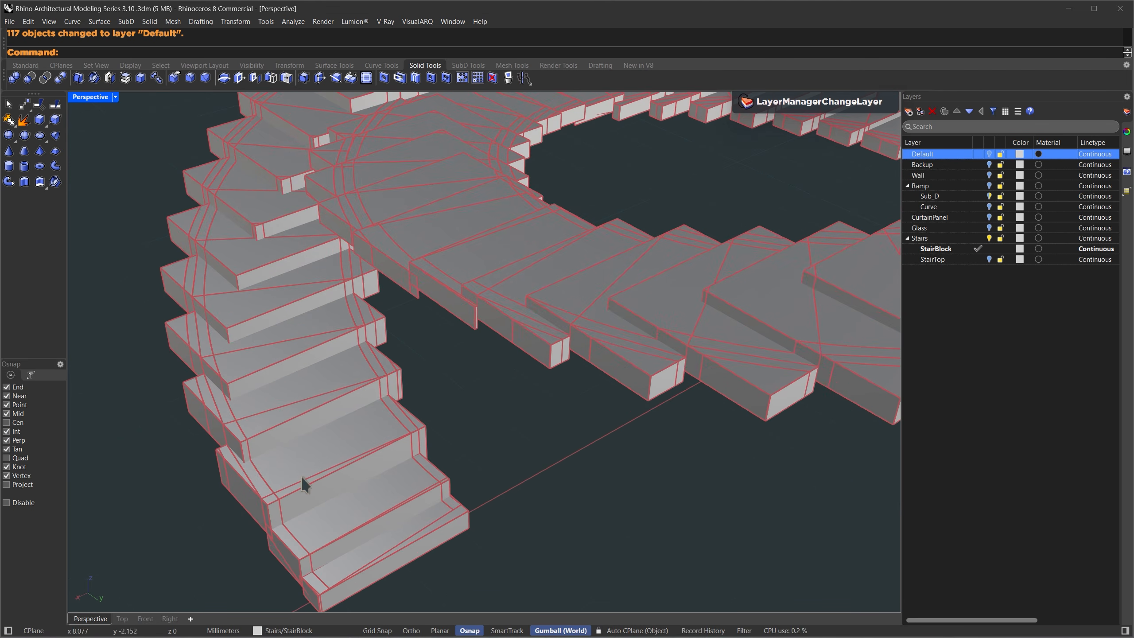
pyautogui.hotkey('ctrl', 'a')
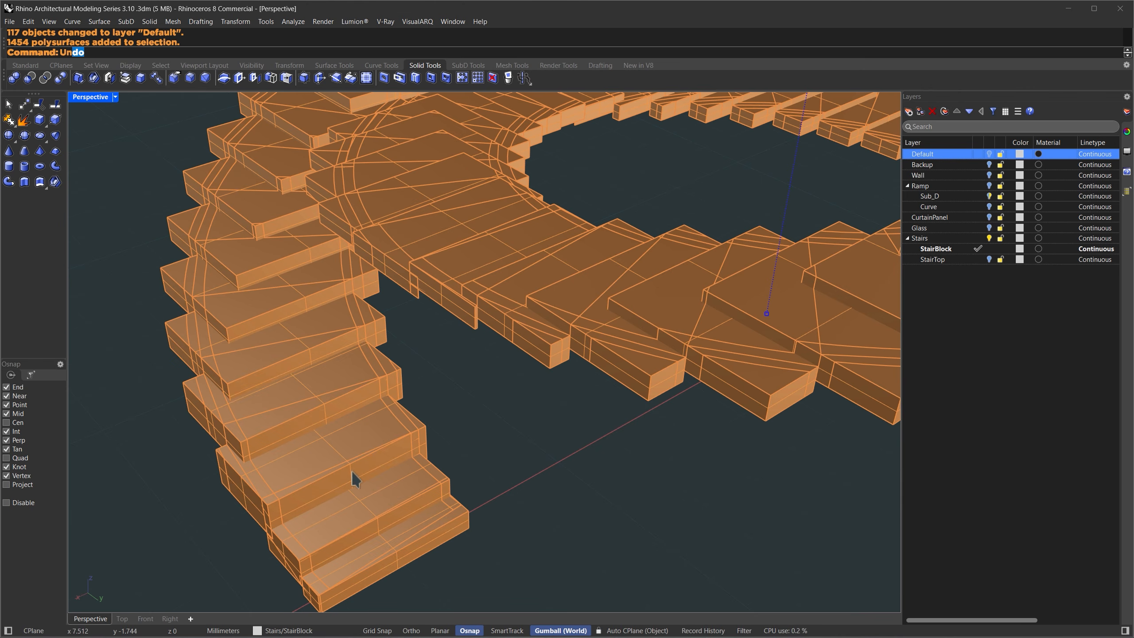
pyautogui.write('Ungroup')
pyautogui.press('Return')
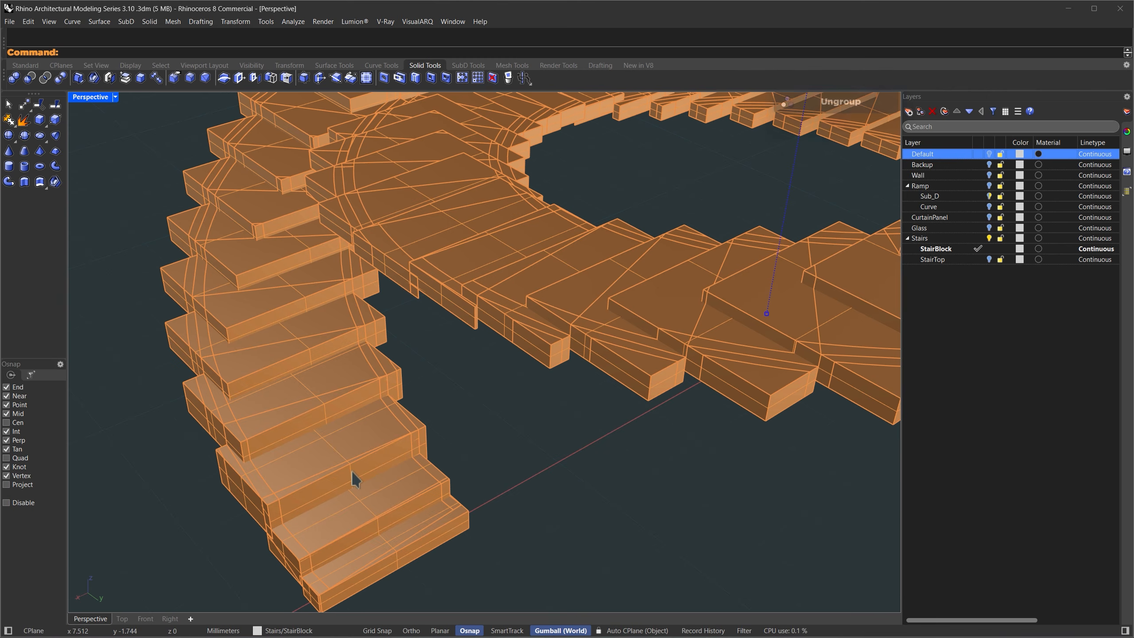
# Delete the leftover offcuts one by one along the sides of the lowest steps.
pyautogui.click(464, 518)
pyautogui.press('Delete')
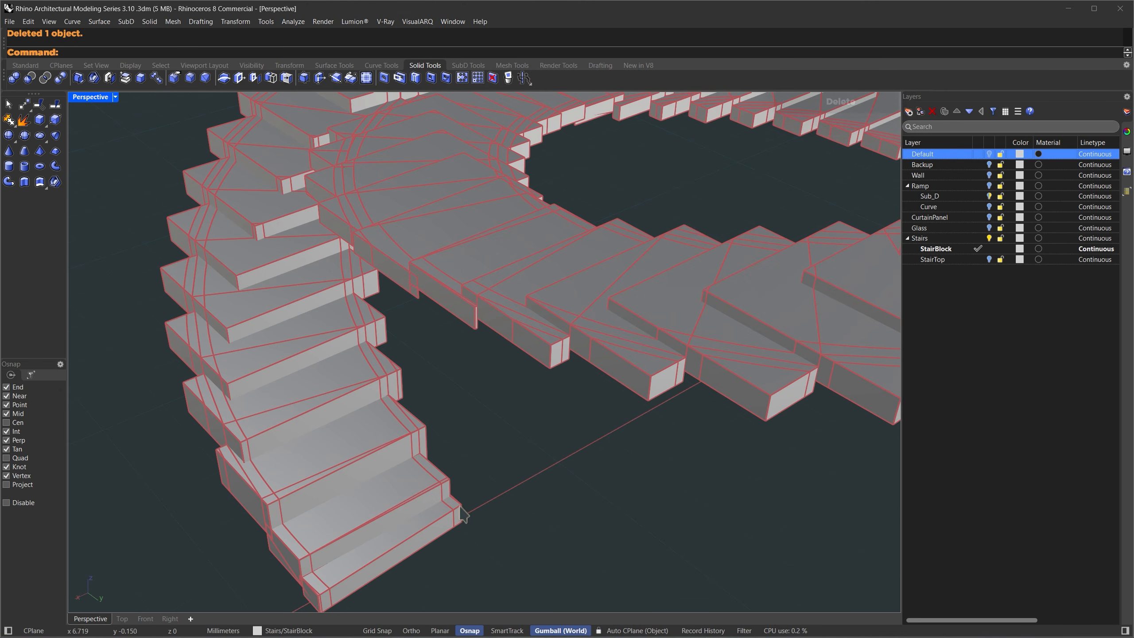
pyautogui.click(460, 513)
pyautogui.press('Delete')
pyautogui.click(441, 476)
pyautogui.press('Delete')
pyautogui.click(460, 505)
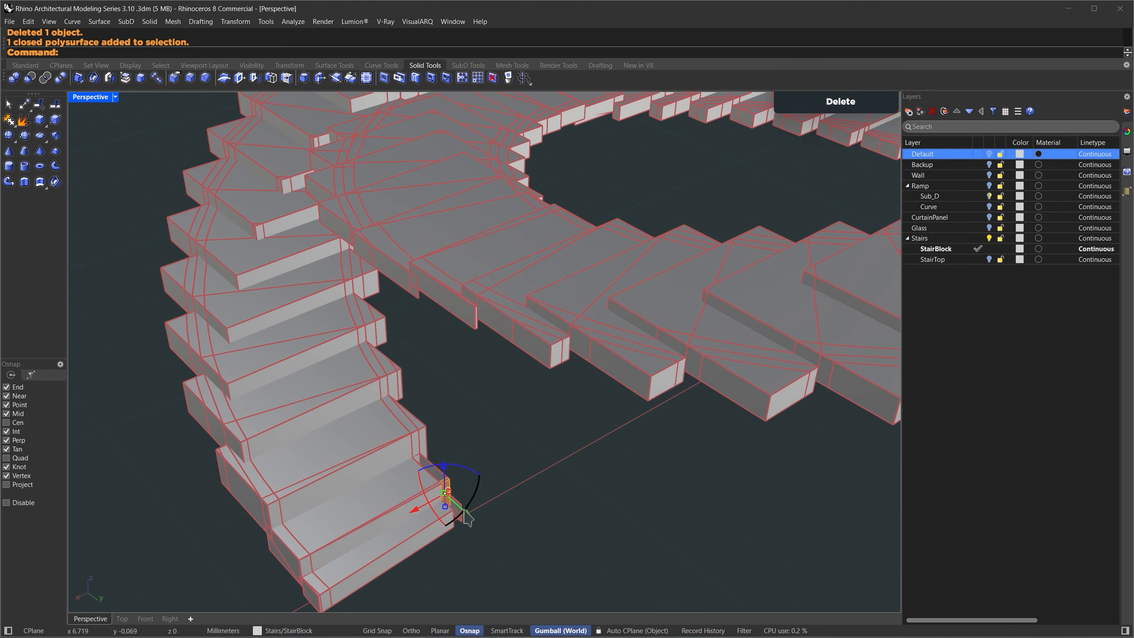
pyautogui.press('Delete')
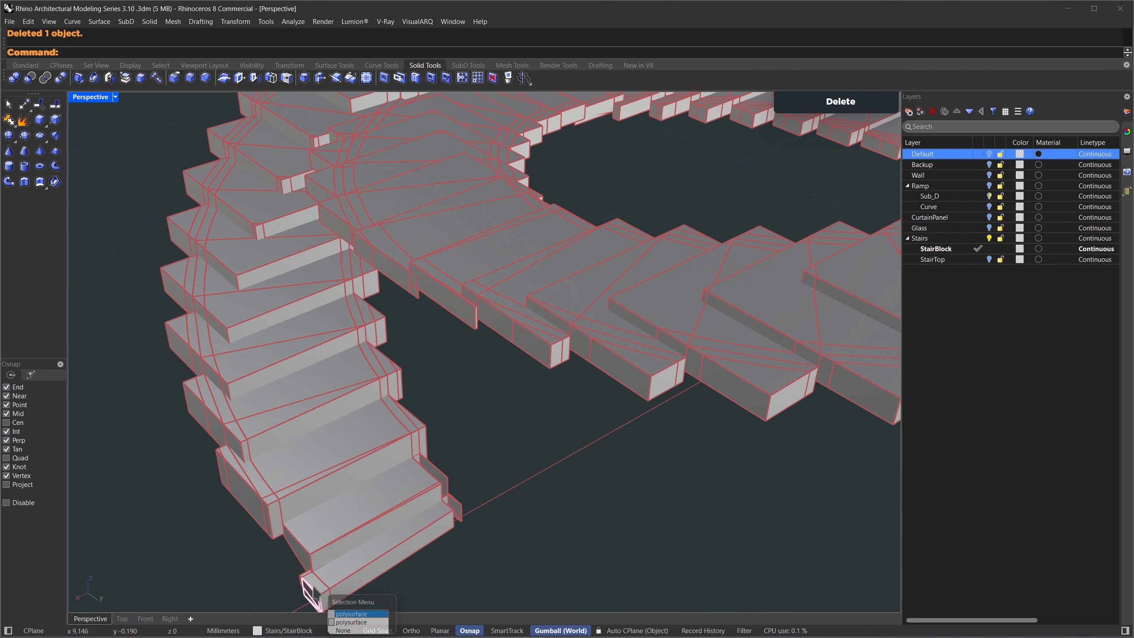
# Try selecting the small stair offcuts with SelSmall, using a maximum bounding box diagonal of 3.
pyautogui.scroll(-5, 330, 554)
pyautogui.moveTo(334, 579); pyautogui.dragTo(393, 531, button='right')
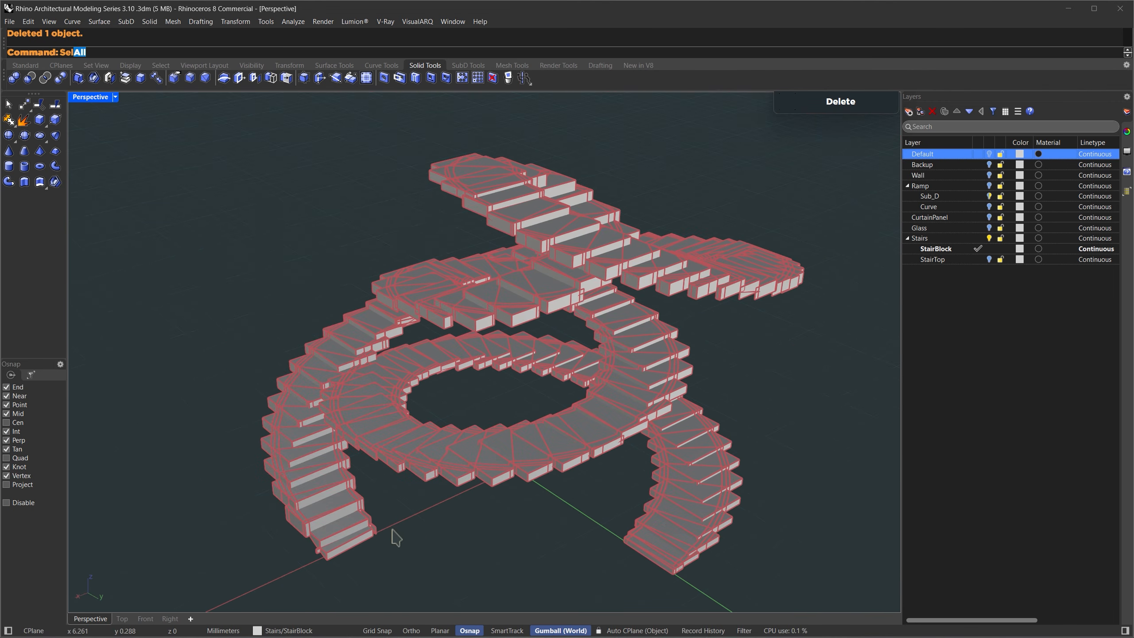
pyautogui.write('SelSmall')
pyautogui.press('Return')
pyautogui.write('3')
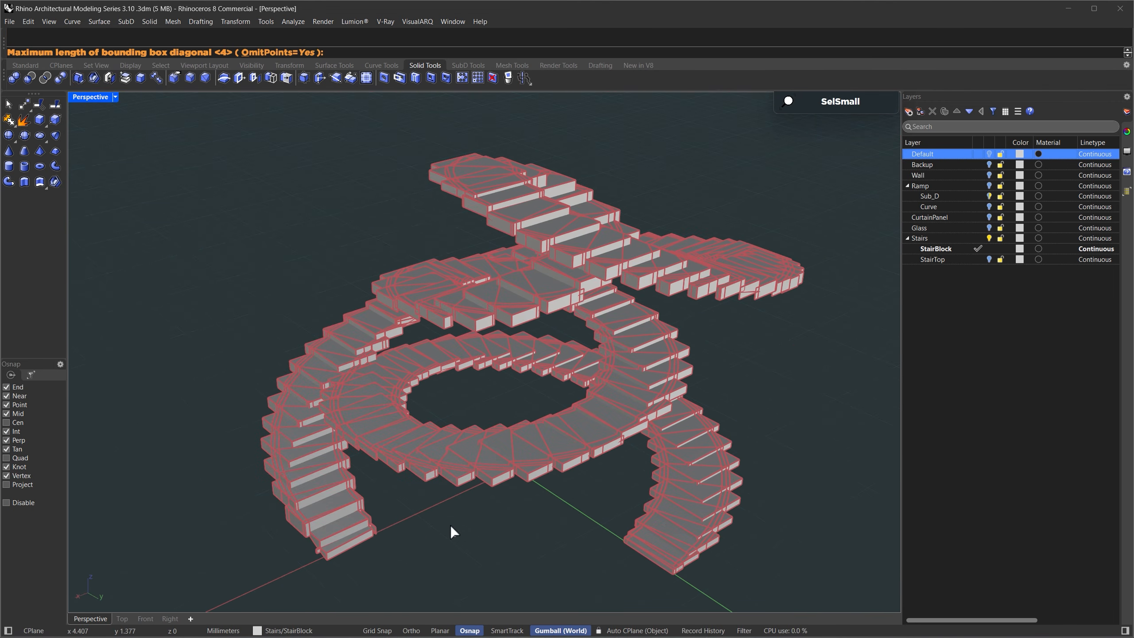
pyautogui.press('Return')
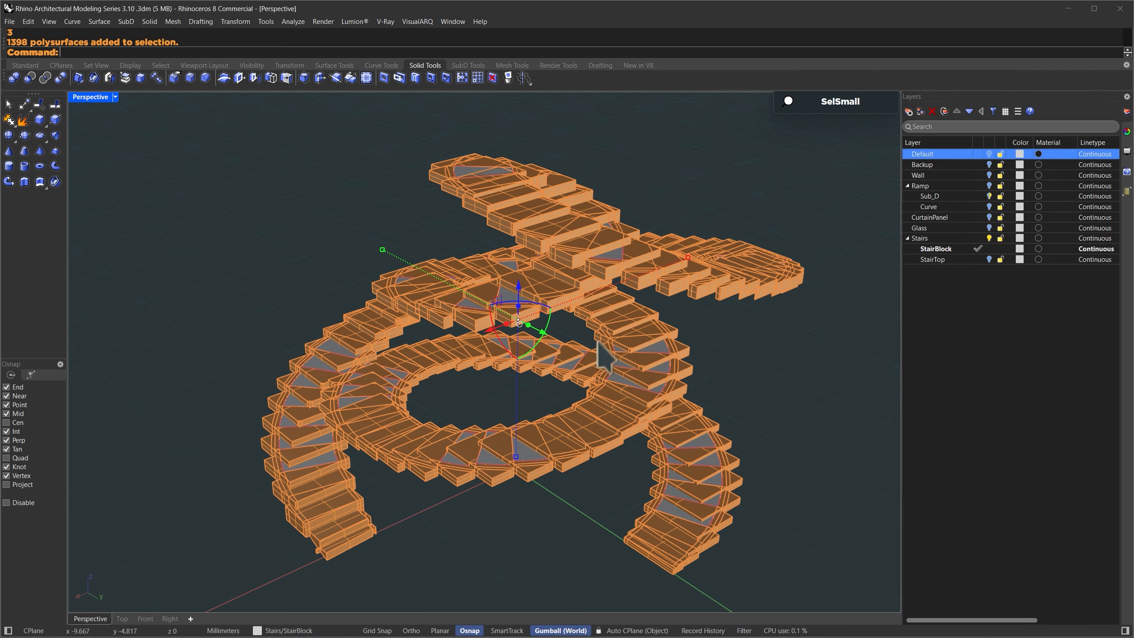
pyautogui.press('Escape')
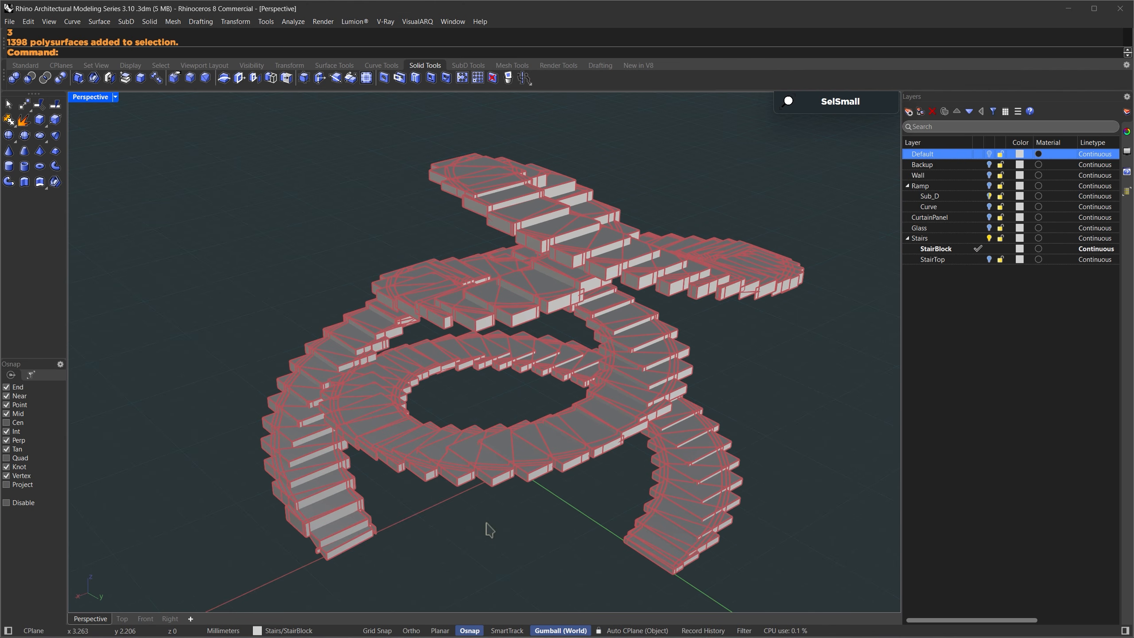
# Select the small stair offcuts with SelSmall at a maximum diagonal of 2.5 and check the lowest steps.
pyautogui.press('Return')
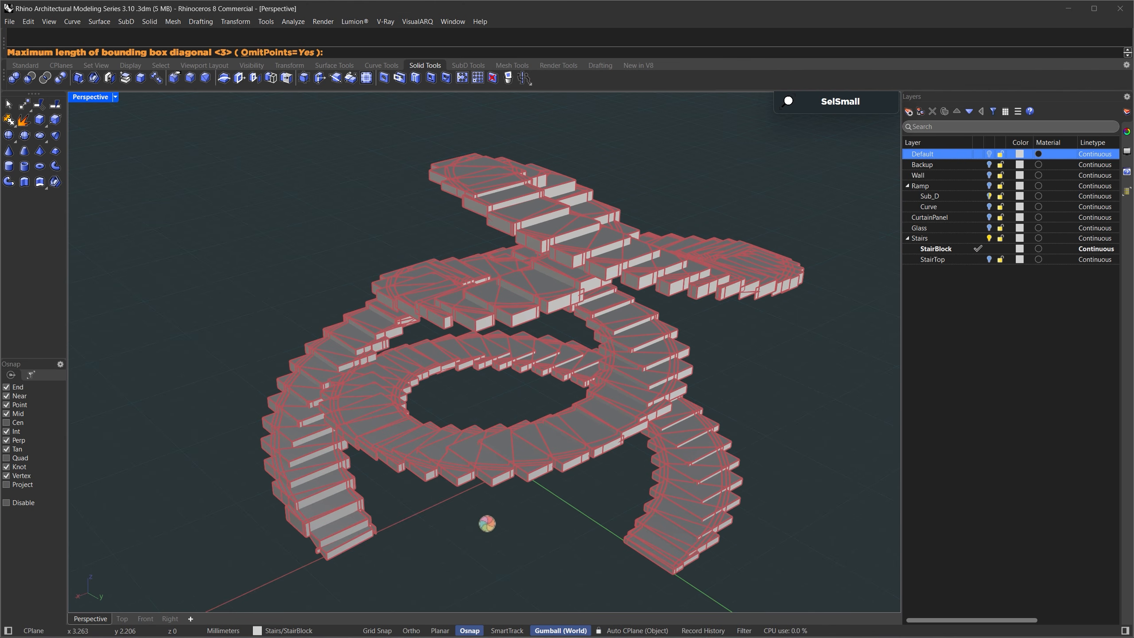
pyautogui.write('2.5')
pyautogui.press('Return')
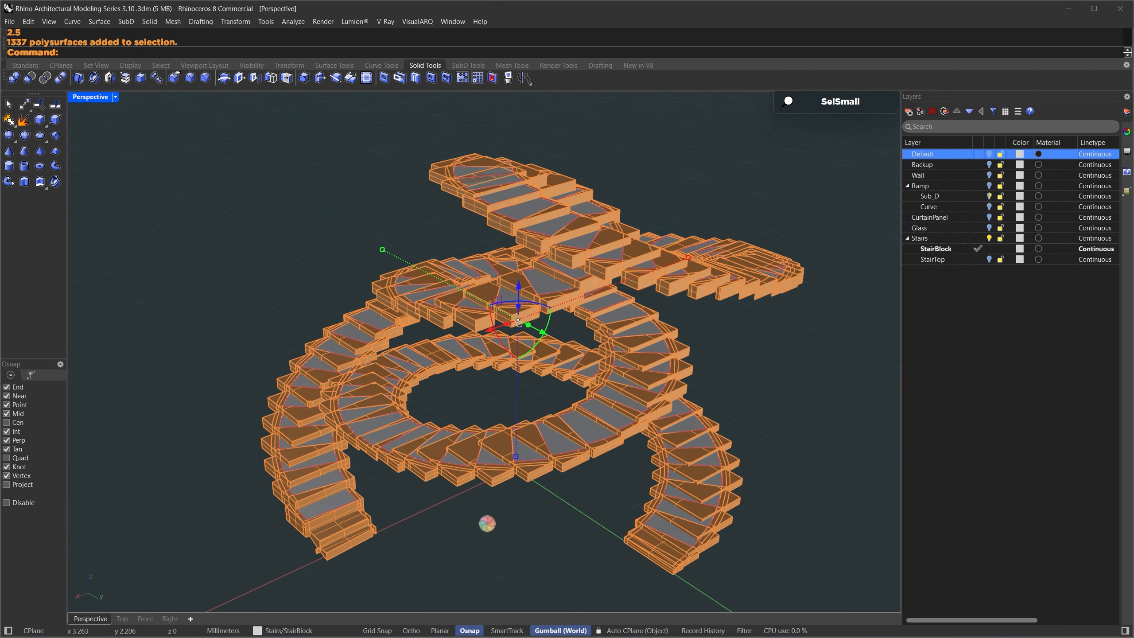
pyautogui.moveTo(467, 402); pyautogui.dragTo(465, 456, button='right')
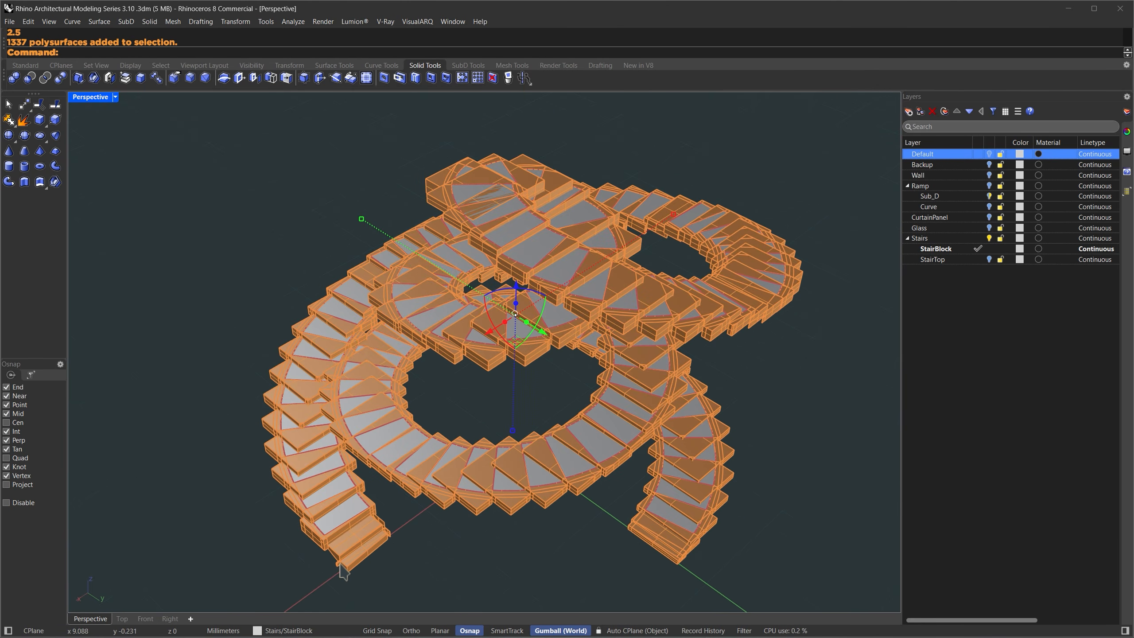
pyautogui.scroll(5, 341, 568)
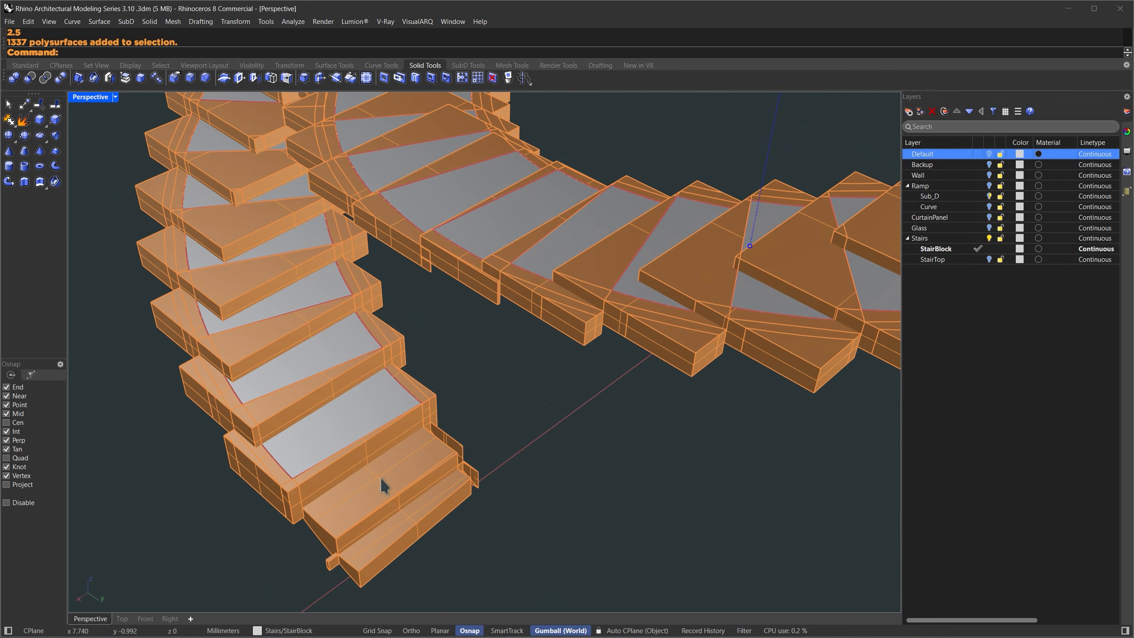
# Remove the two lowest stair blocks from the offcut selection and check the steps at the other end of the stairs.
pyautogui.keyDown('ctrl'); pyautogui.click(382, 479); pyautogui.keyUp('ctrl')
pyautogui.keyDown('ctrl'); pyautogui.click(411, 522); pyautogui.keyUp('ctrl')
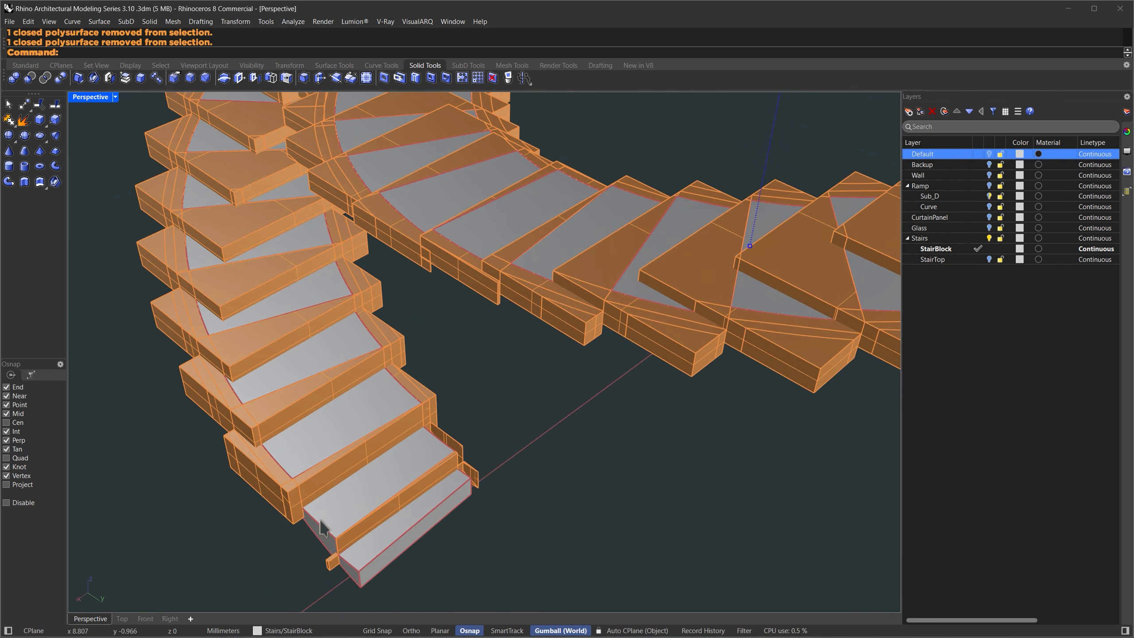
pyautogui.scroll(-6, 322, 529)
pyautogui.scroll(1, 754, 493)
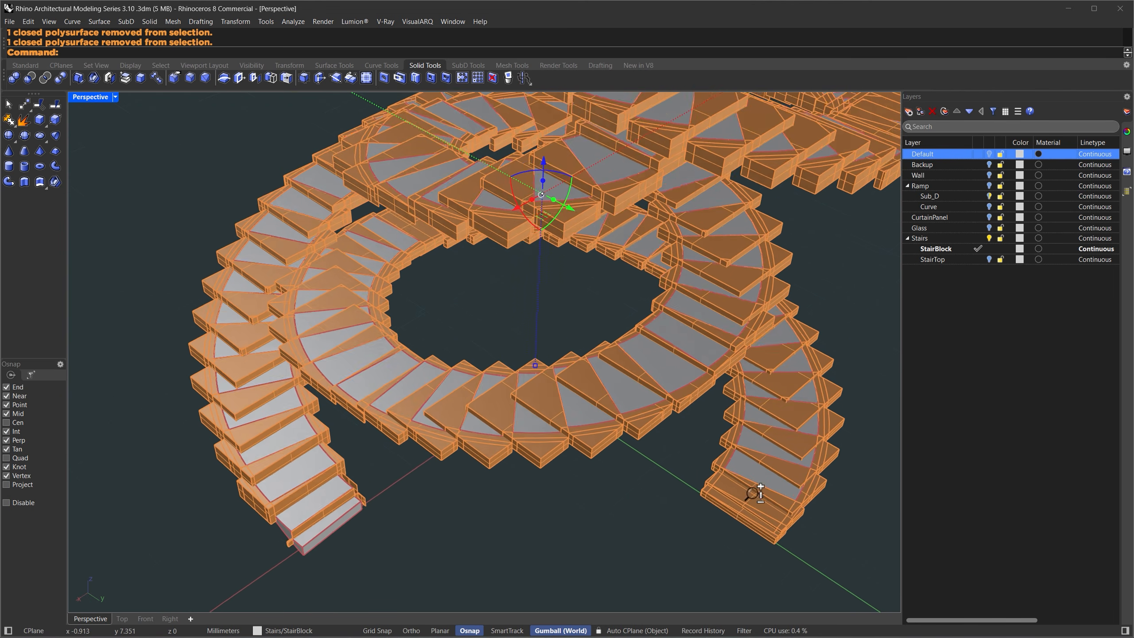
pyautogui.scroll(3, 754, 493)
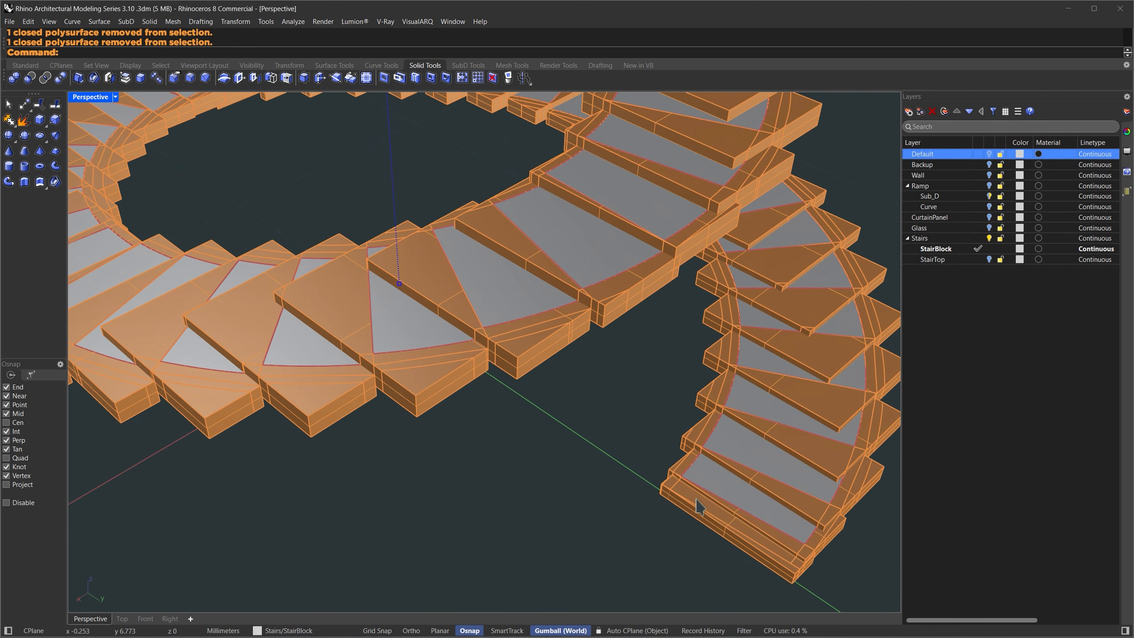
pyautogui.scroll(-5, 519, 499)
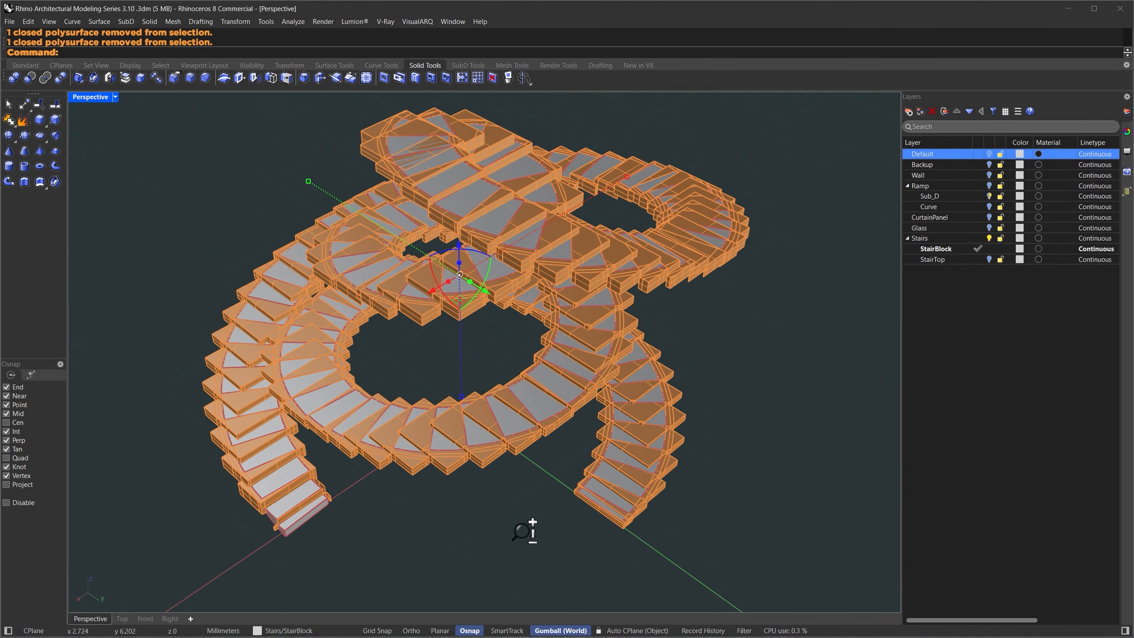
# Try deleting the selected offcuts, inspect the stairs for missing steps, and undo the deletion.
pyautogui.press('Delete')
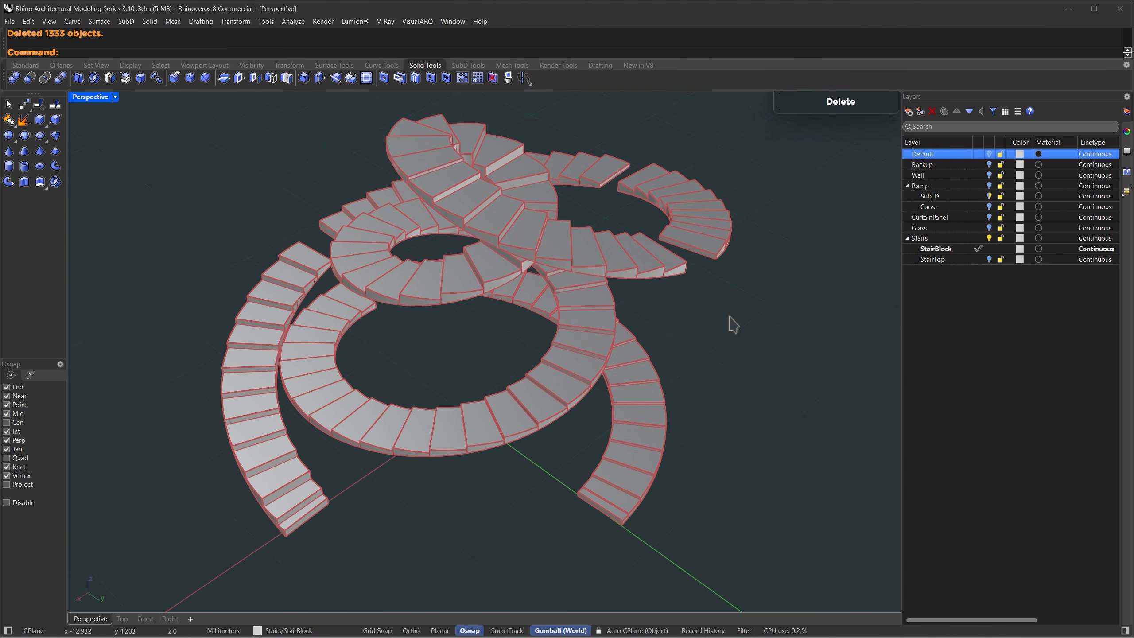
pyautogui.moveTo(732, 324); pyautogui.dragTo(591, 413, button='right')
pyautogui.scroll(5, 514, 343)
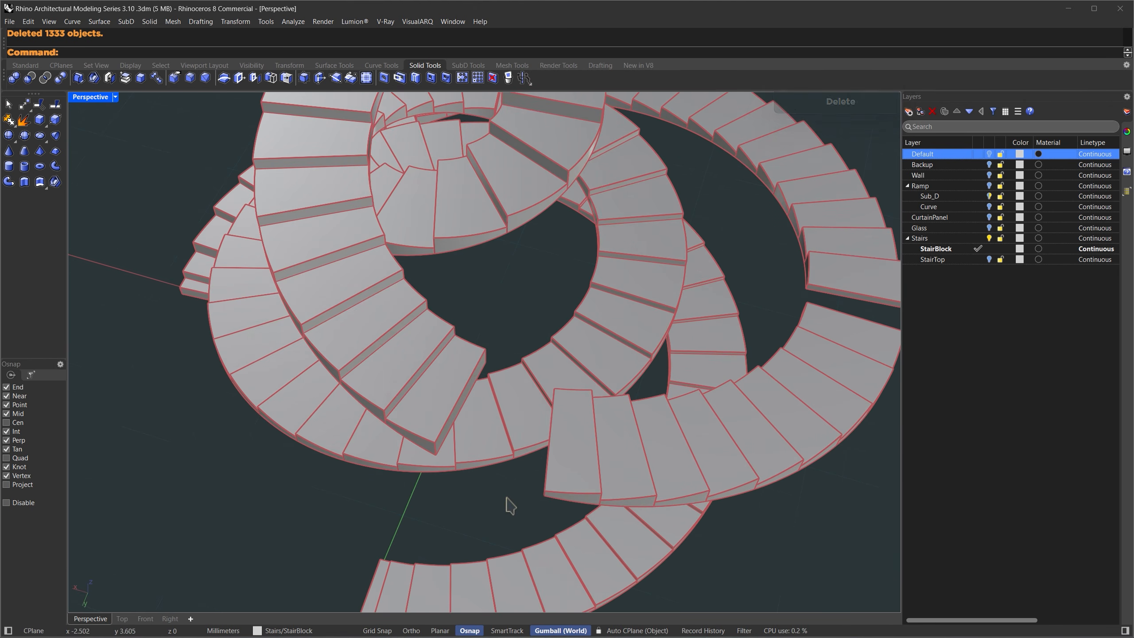
pyautogui.hotkey('ctrl', 'z')
# Deselect the full stair blocks still caught in the selection along the spiral and delete the remaining selected offcuts.
pyautogui.keyDown('ctrl'); pyautogui.click(481, 422); pyautogui.keyUp('ctrl')
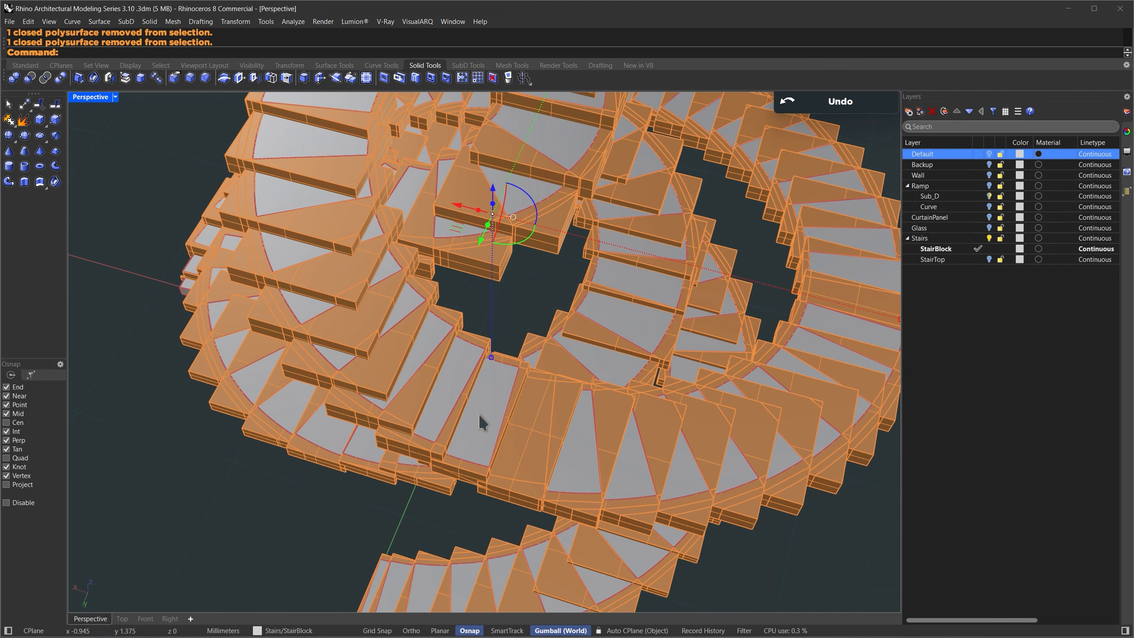
pyautogui.scroll(-6, 534, 456)
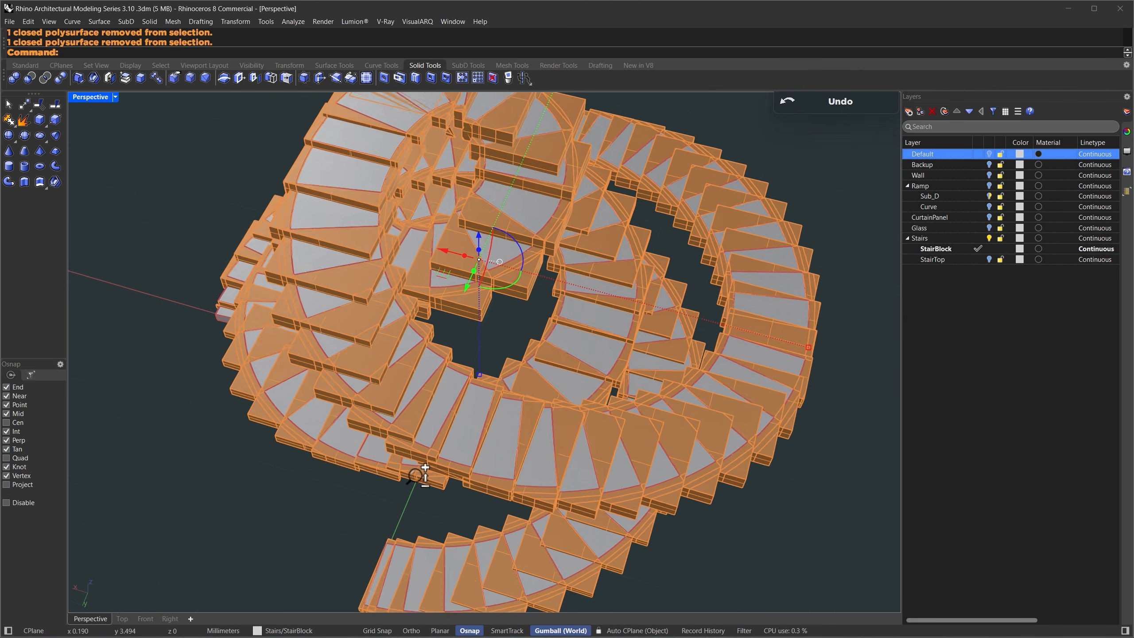
pyautogui.moveTo(534, 456); pyautogui.dragTo(560, 464, button='right')
pyautogui.scroll(5, 556, 451)
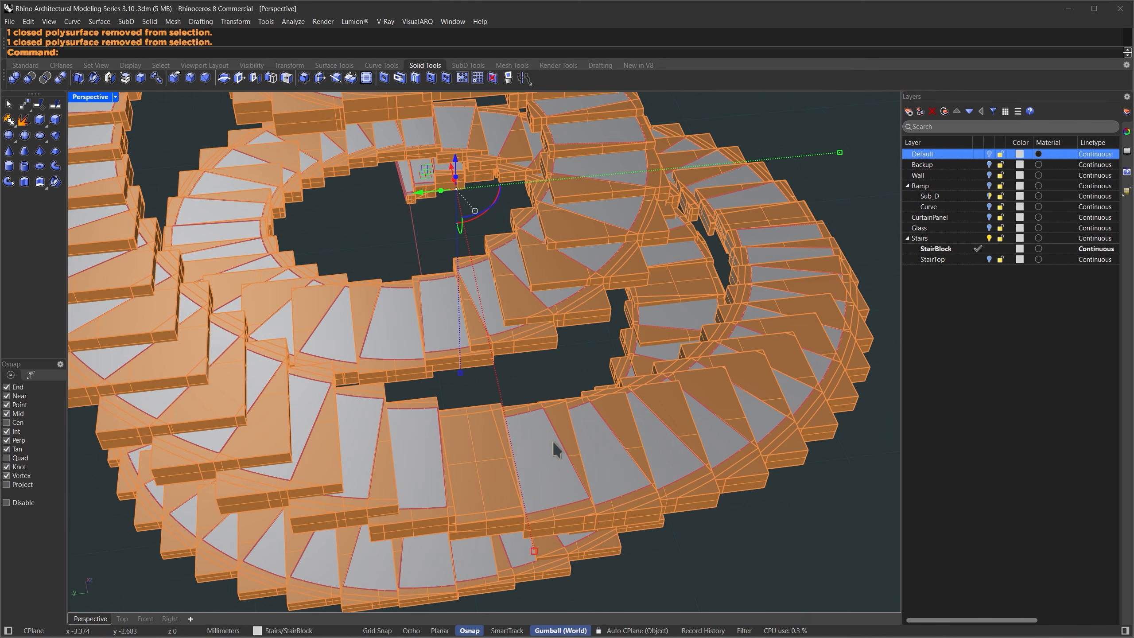
pyautogui.scroll(-5, 387, 453)
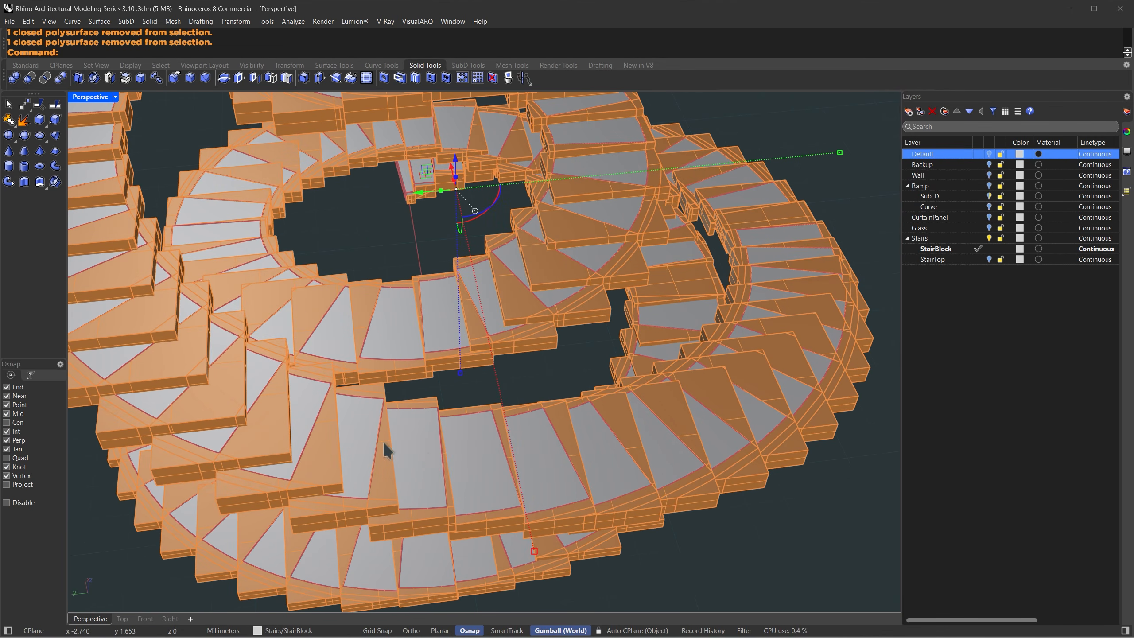
pyautogui.moveTo(387, 456); pyautogui.dragTo(610, 377, button='right')
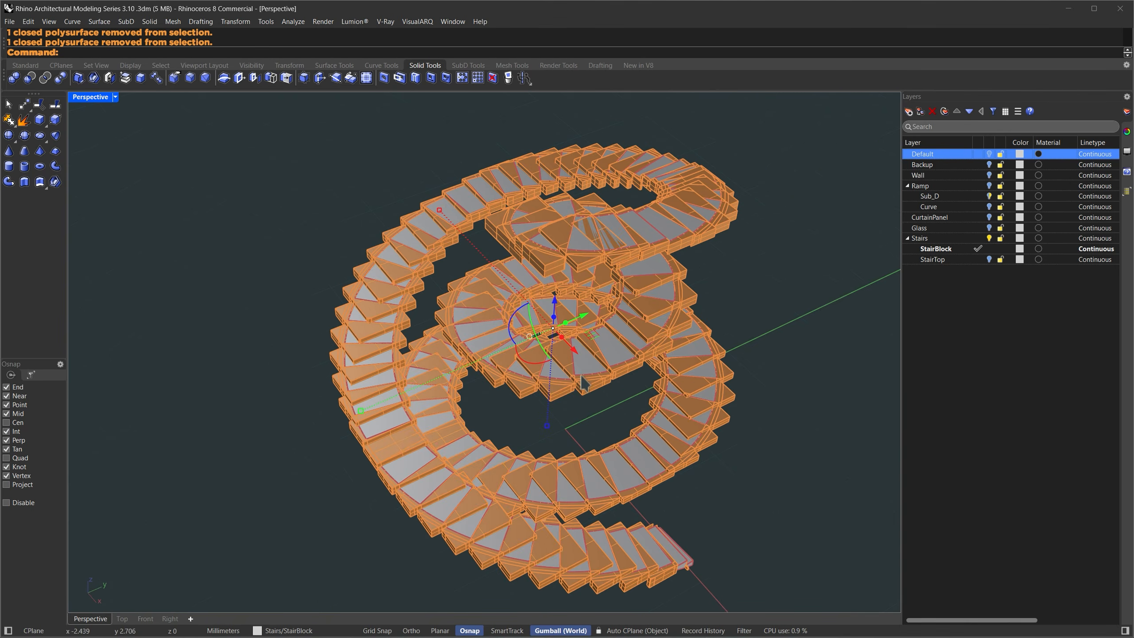
pyautogui.scroll(5, 393, 436)
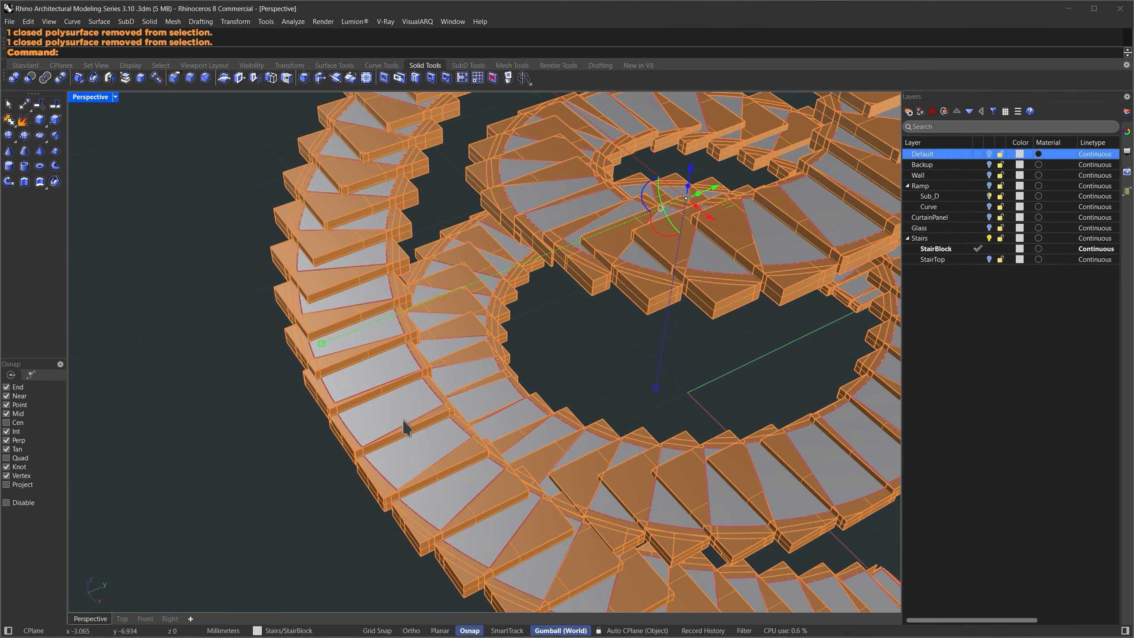
pyautogui.scroll(-6, 403, 422)
pyautogui.moveTo(635, 467)
pyautogui.mouseDown(button='right')
pyautogui.moveTo(585, 445)
pyautogui.moveTo(610, 441)
pyautogui.moveTo(575, 451)
pyautogui.moveTo(603, 481)
pyautogui.moveTo(615, 538)
pyautogui.moveTo(611, 479)
pyautogui.mouseUp(button='right')
pyautogui.press('Delete')
# Set the viewport to Shaded display mode and turn on the Wall and CurtainPanel layers.
pyautogui.hotkey('ctrl', 'alt', 's')
pyautogui.moveTo(514, 393)
pyautogui.mouseDown(button='right')
pyautogui.moveTo(514, 433)
pyautogui.moveTo(516, 393)
pyautogui.mouseUp(button='right')
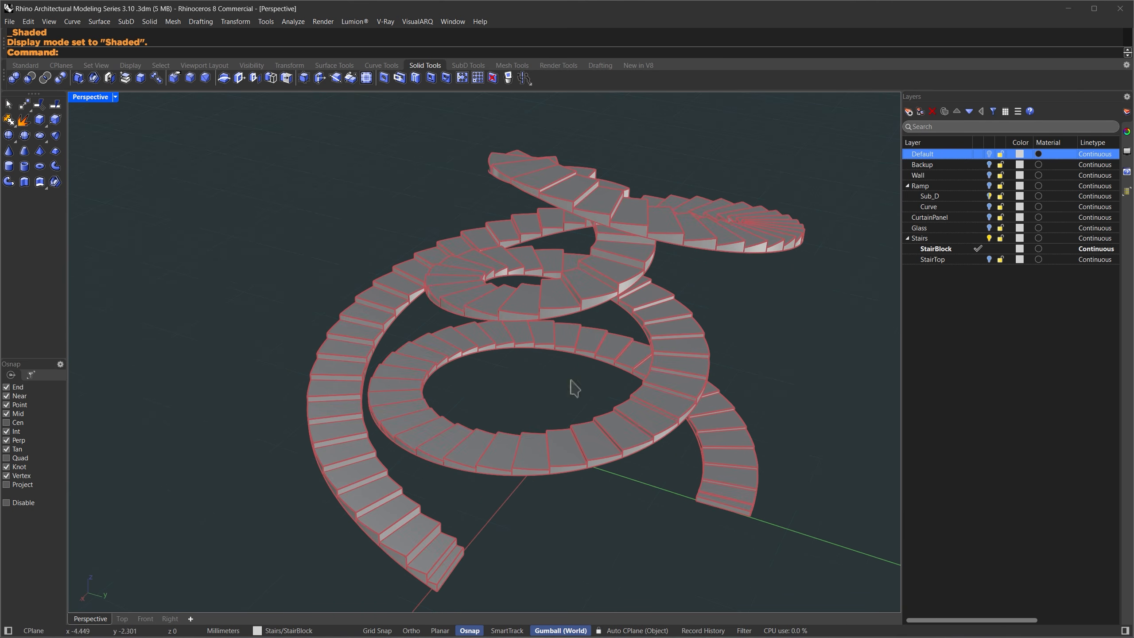
pyautogui.click(989, 175)
pyautogui.click(989, 217)
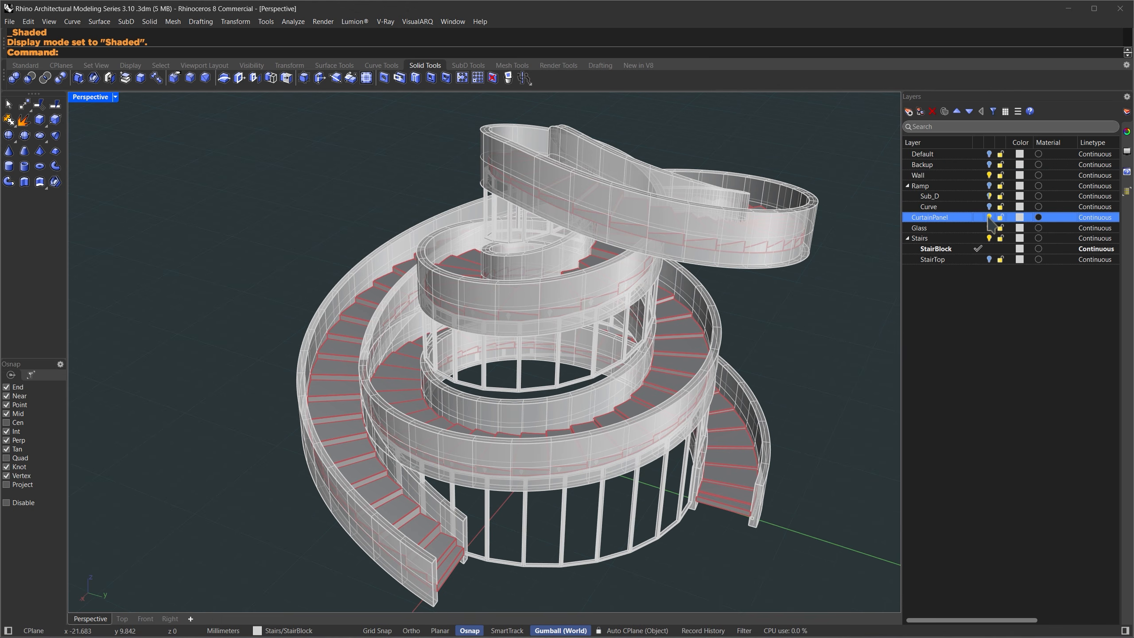
pyautogui.moveTo(566, 326); pyautogui.dragTo(520, 395, button='right')
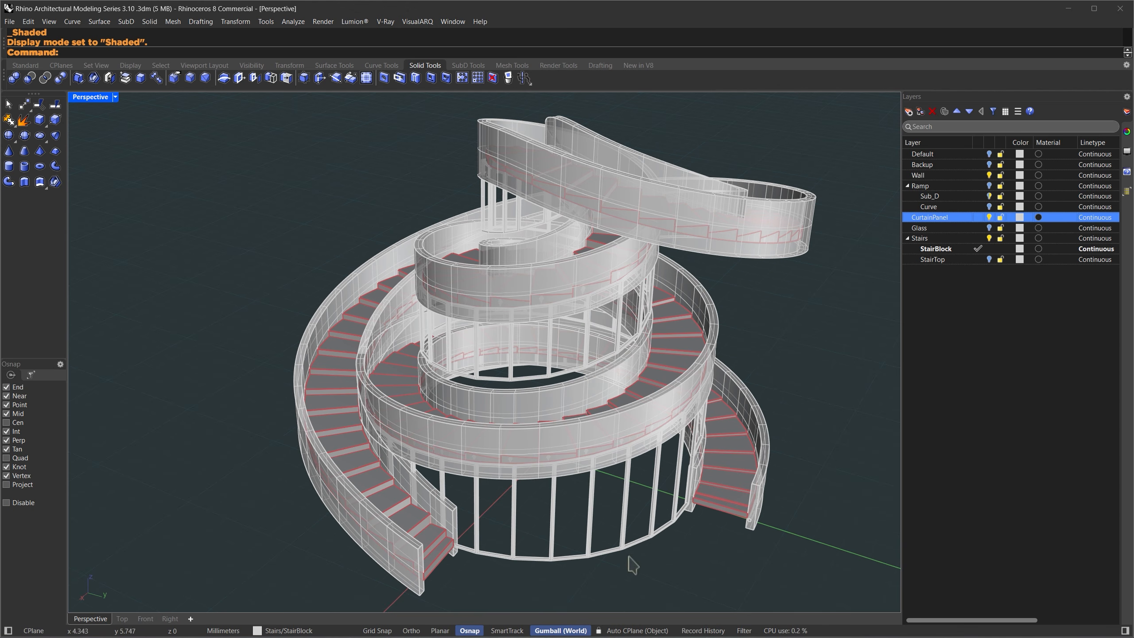
# Select the outer and inner spiral walls and revert their Gumball move with UndoSelected.
pyautogui.click(755, 479)
pyautogui.click(762, 461)
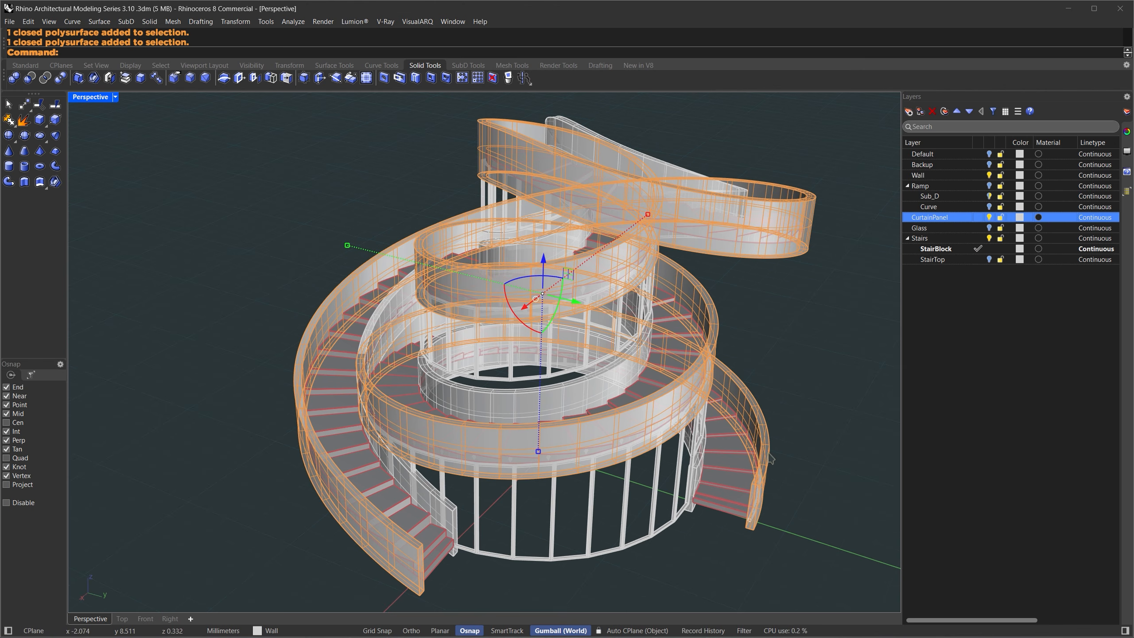
pyautogui.keyDown('shift'); pyautogui.click(456, 510); pyautogui.keyUp('shift')
pyautogui.write('Selected')
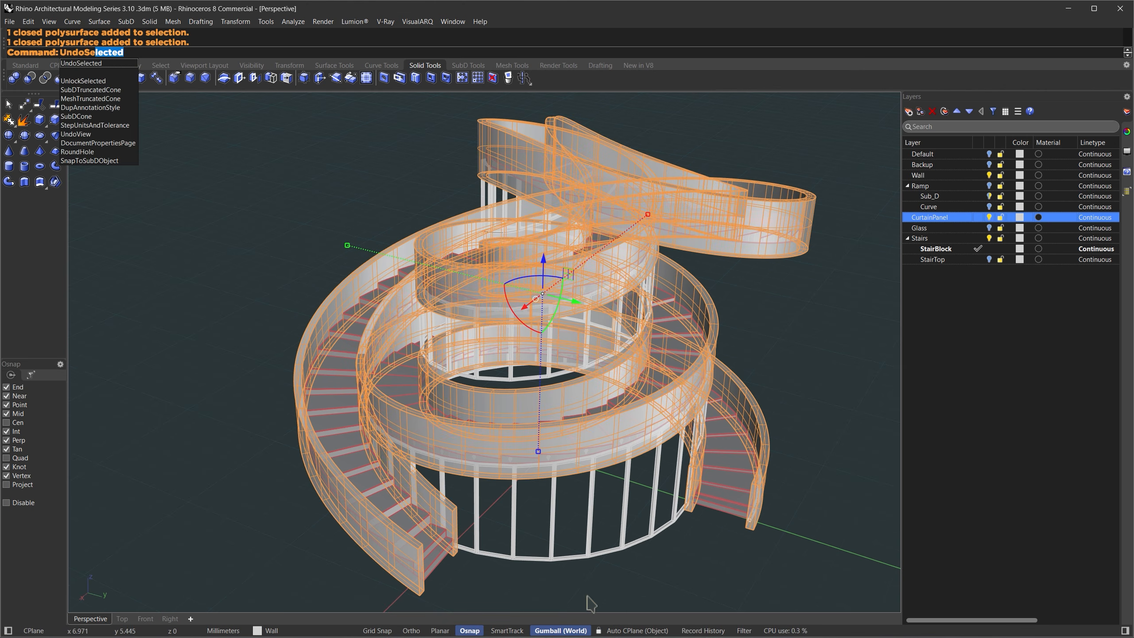
pyautogui.press('Return')
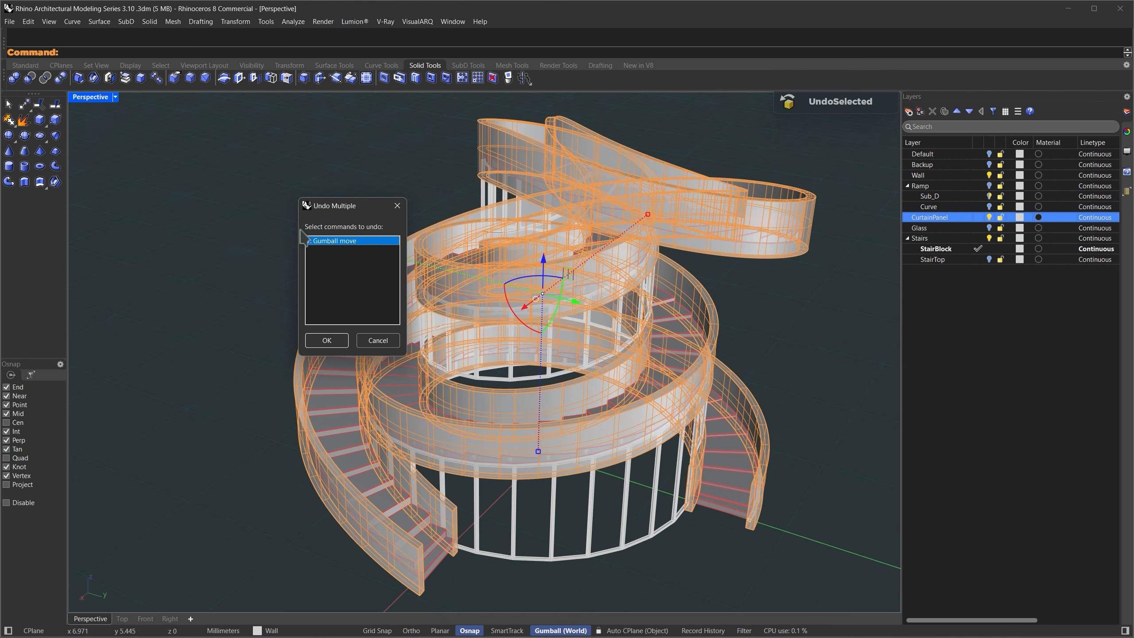
pyautogui.click(327, 340)
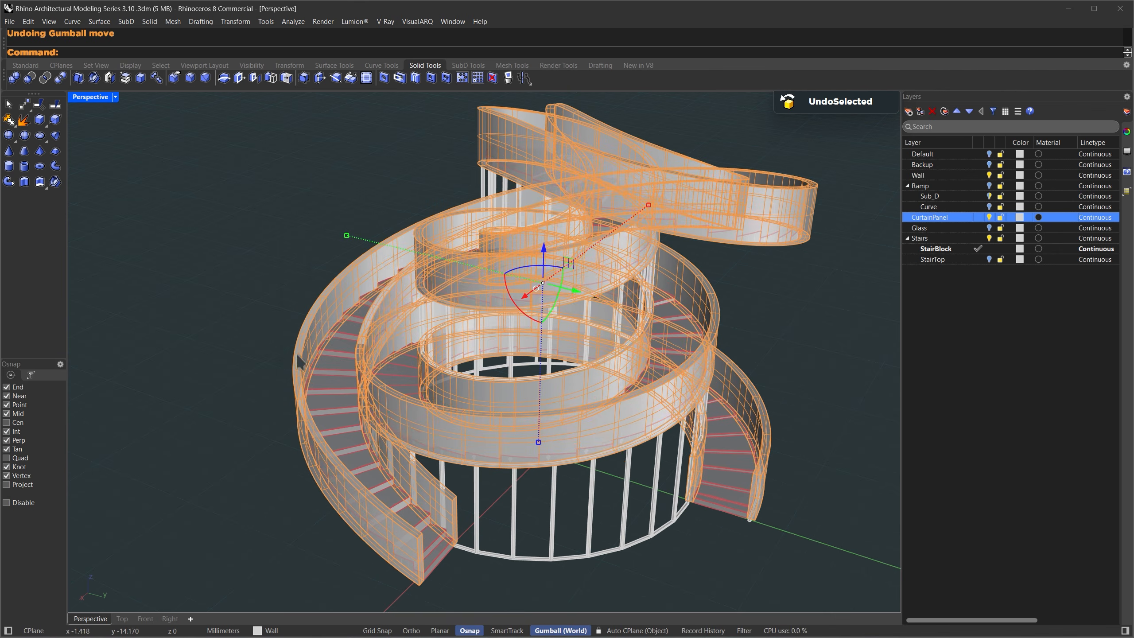
# Switch the viewport to the Black display mode, inspect the stairs and walls, and set the objects' display mode to UseView.
pyautogui.click(115, 97)
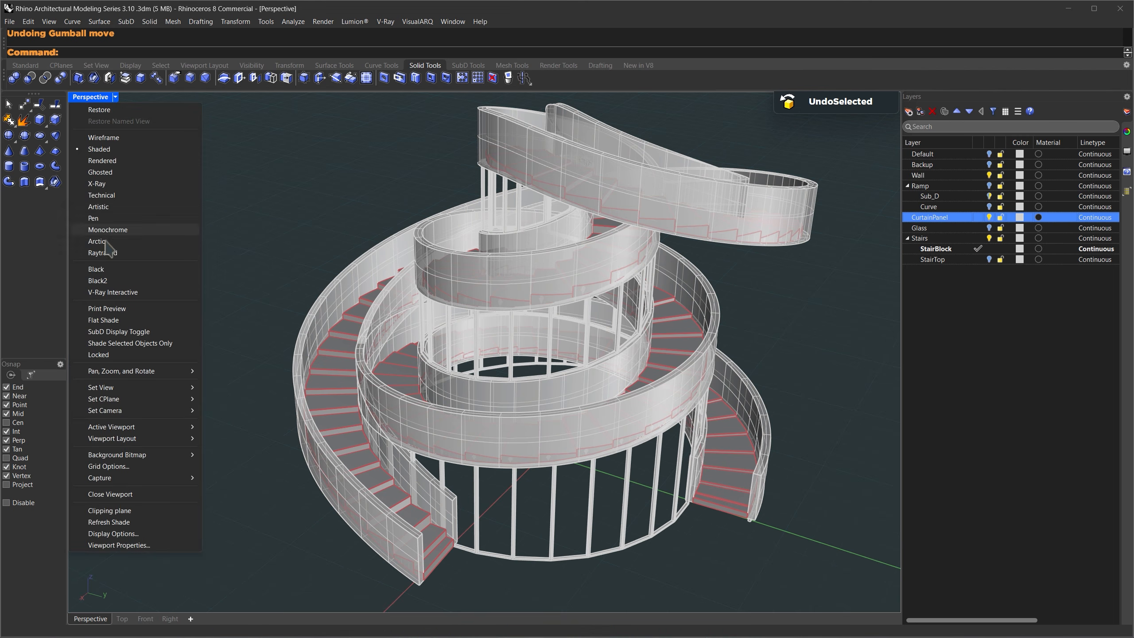
pyautogui.click(103, 272)
pyautogui.moveTo(461, 379); pyautogui.dragTo(422, 349, button='right')
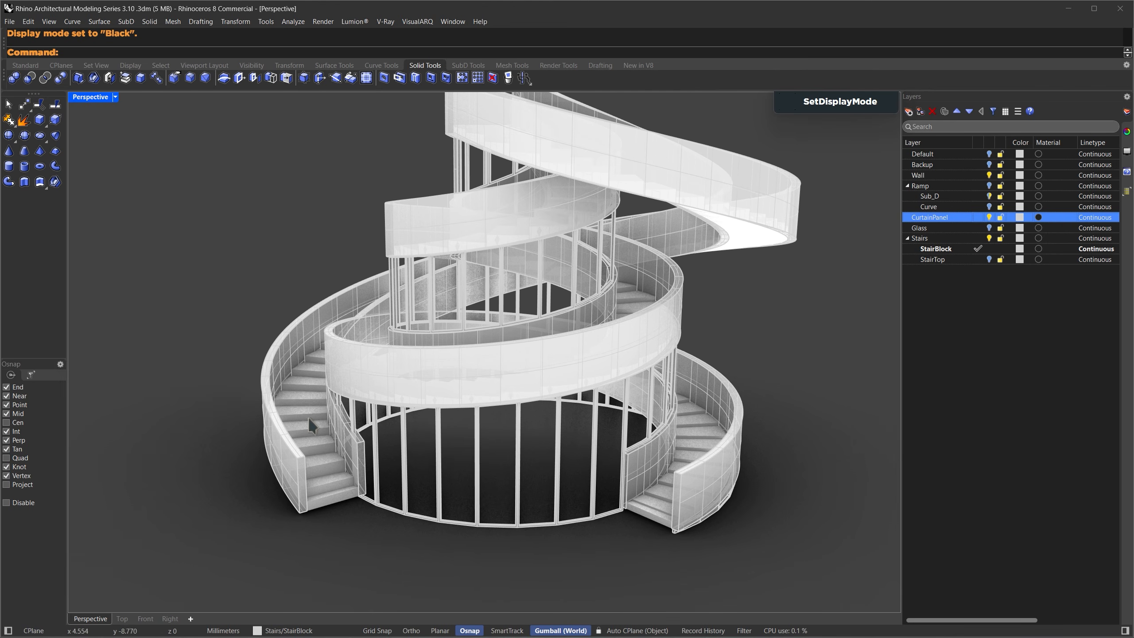
pyautogui.scroll(10, 309, 421)
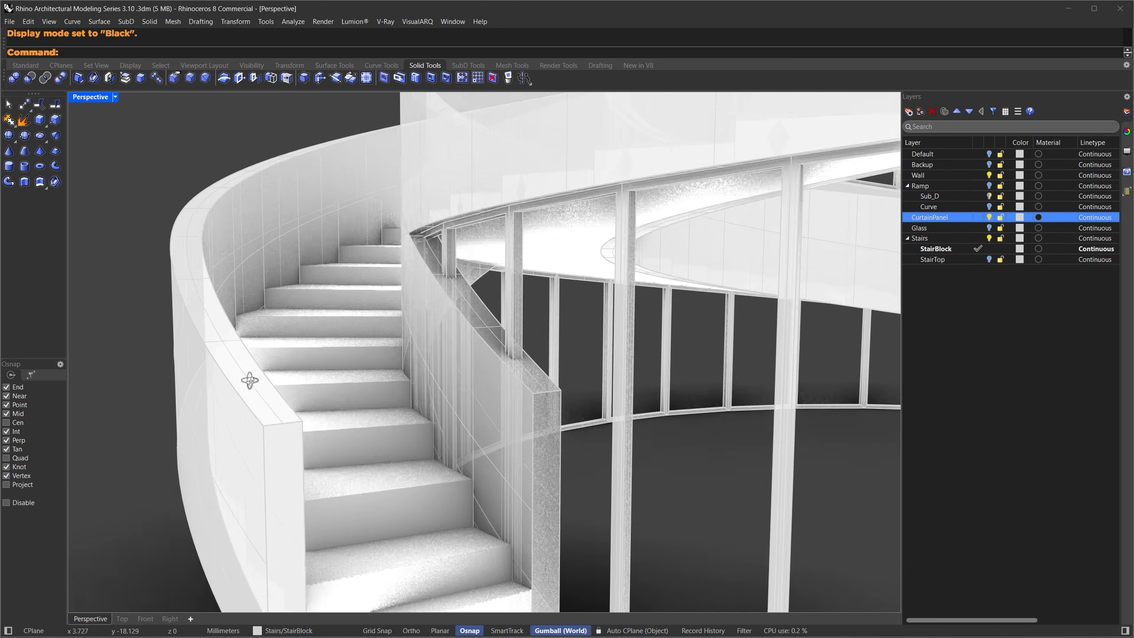
pyautogui.scroll(-12, 249, 380)
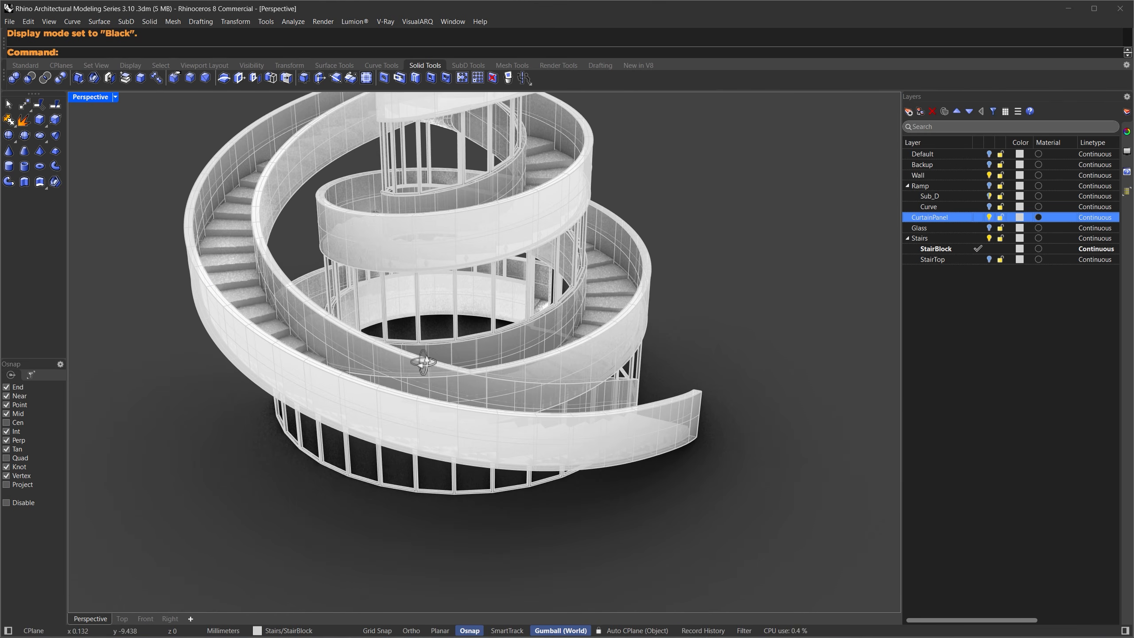
pyautogui.scroll(-4, 380, 360)
pyautogui.moveTo(542, 366); pyautogui.dragTo(480, 299, button='right')
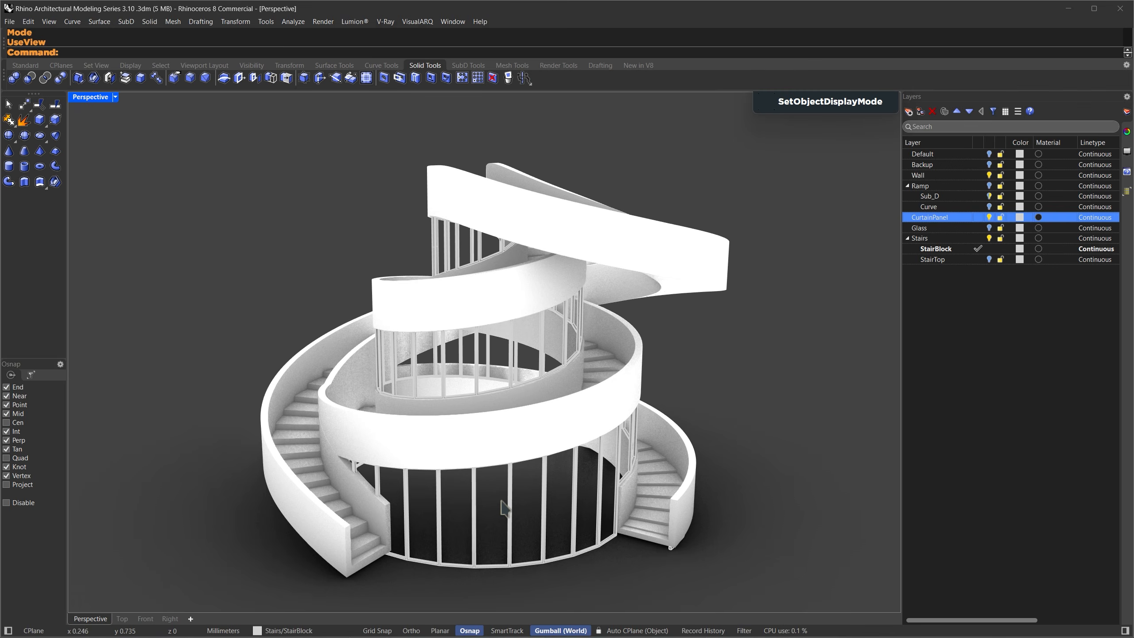
pyautogui.moveTo(503, 509); pyautogui.dragTo(392, 411, button='right')
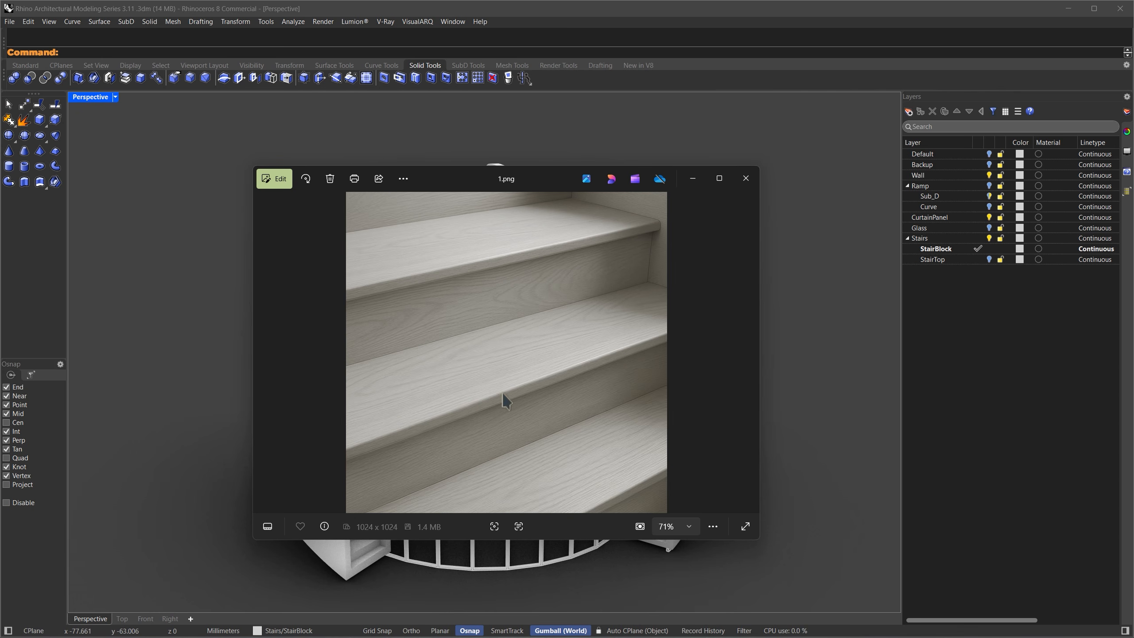
# Minimize the 1.png stair reference image and set the viewport display mode to Shaded.
pyautogui.click(693, 178)
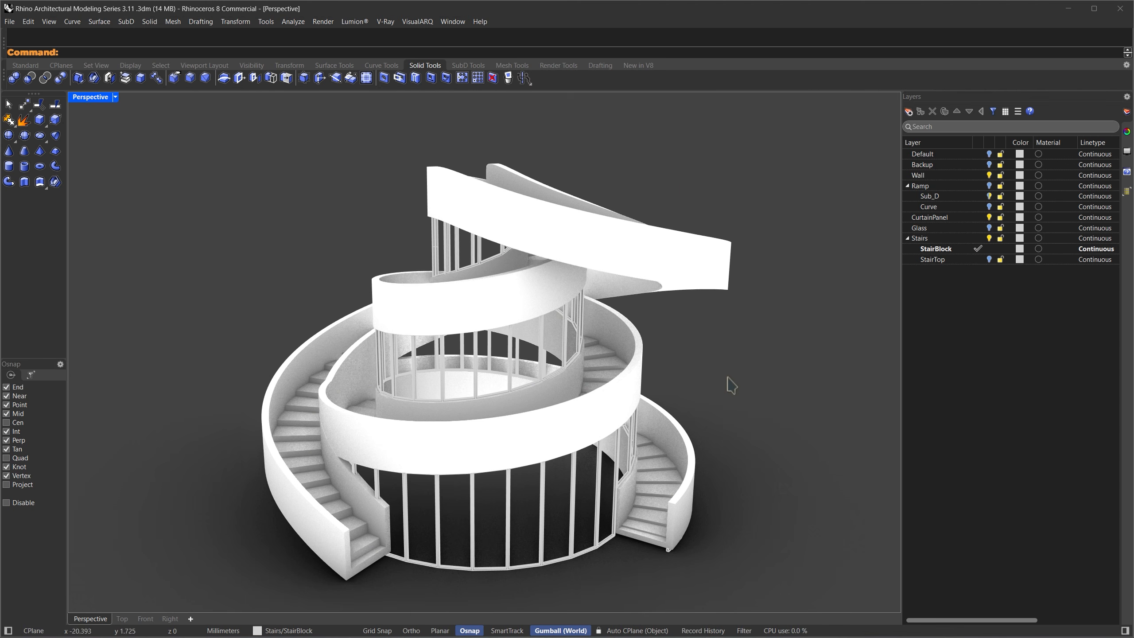
pyautogui.write('S')
pyautogui.press('Return')
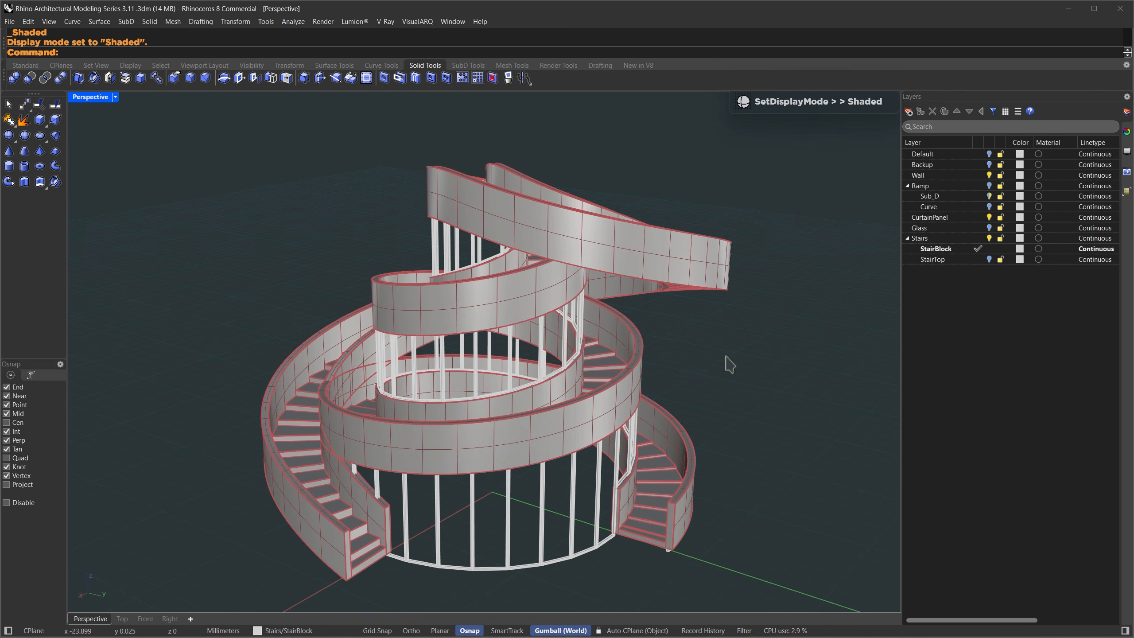
# Select all objects on the StairBlock layer and copy them to the StairTop layer.
pyautogui.click(934, 251)
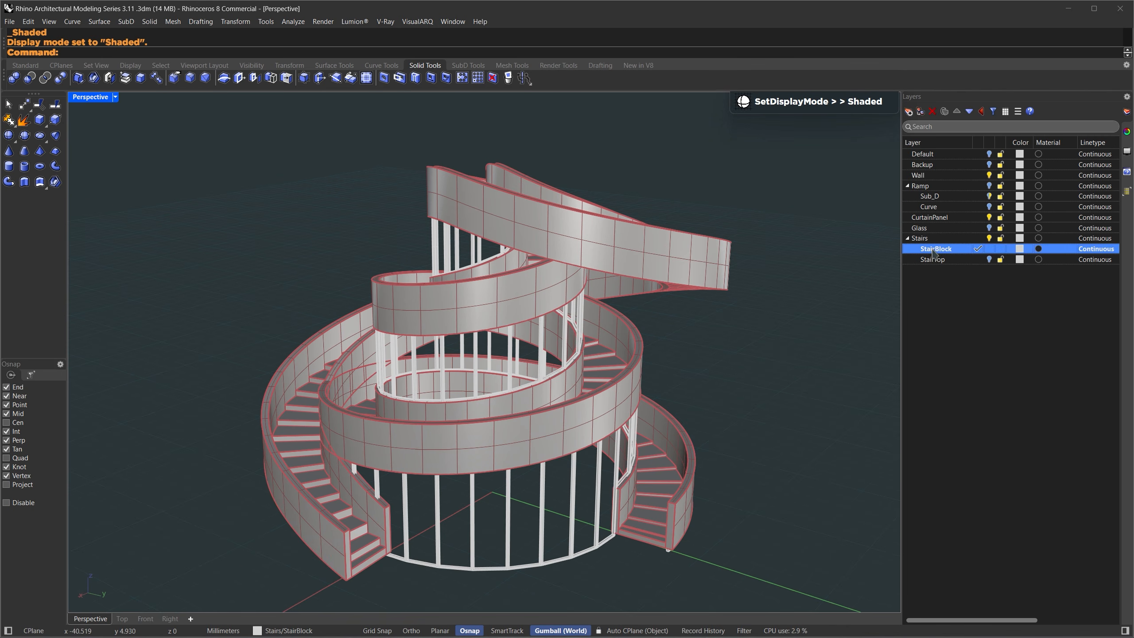
pyautogui.rightClick(939, 256)
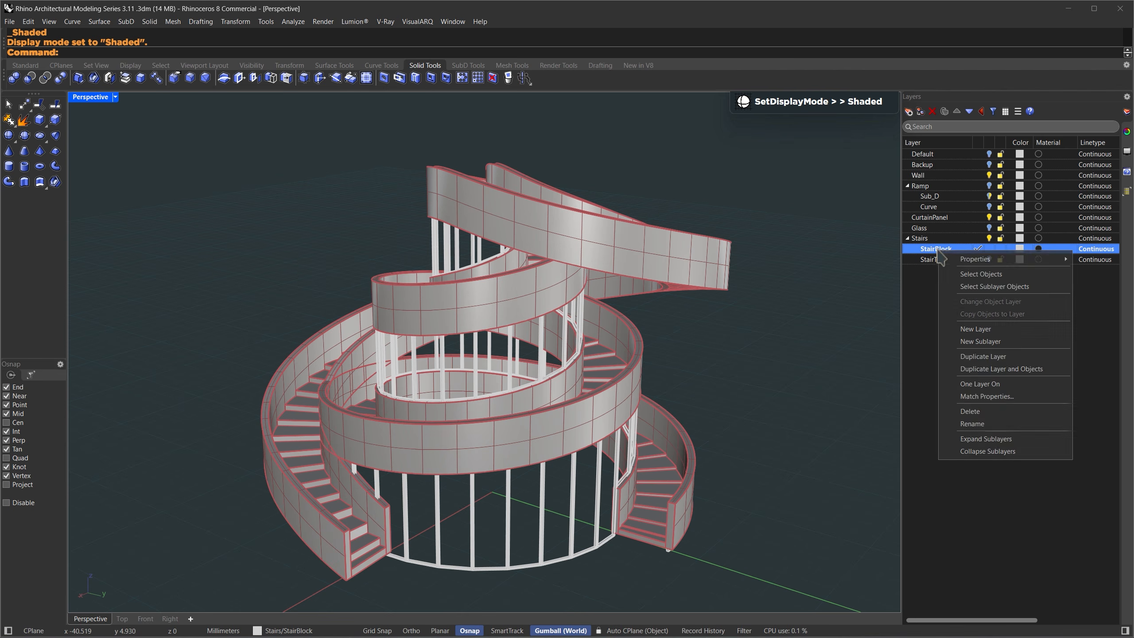
pyautogui.click(973, 282)
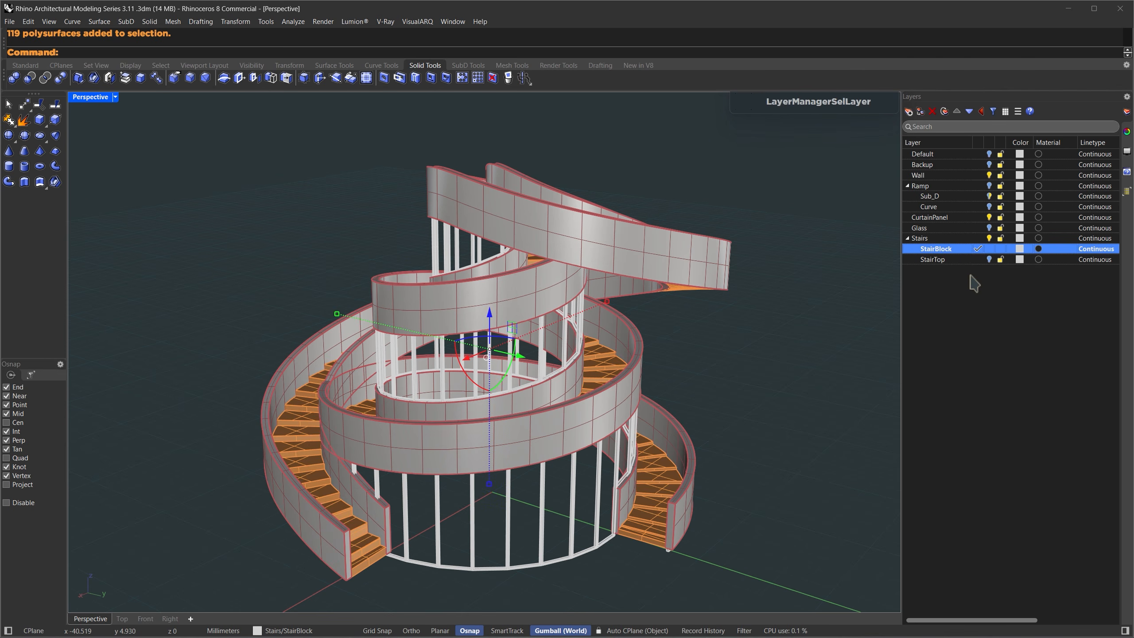
pyautogui.click(943, 260)
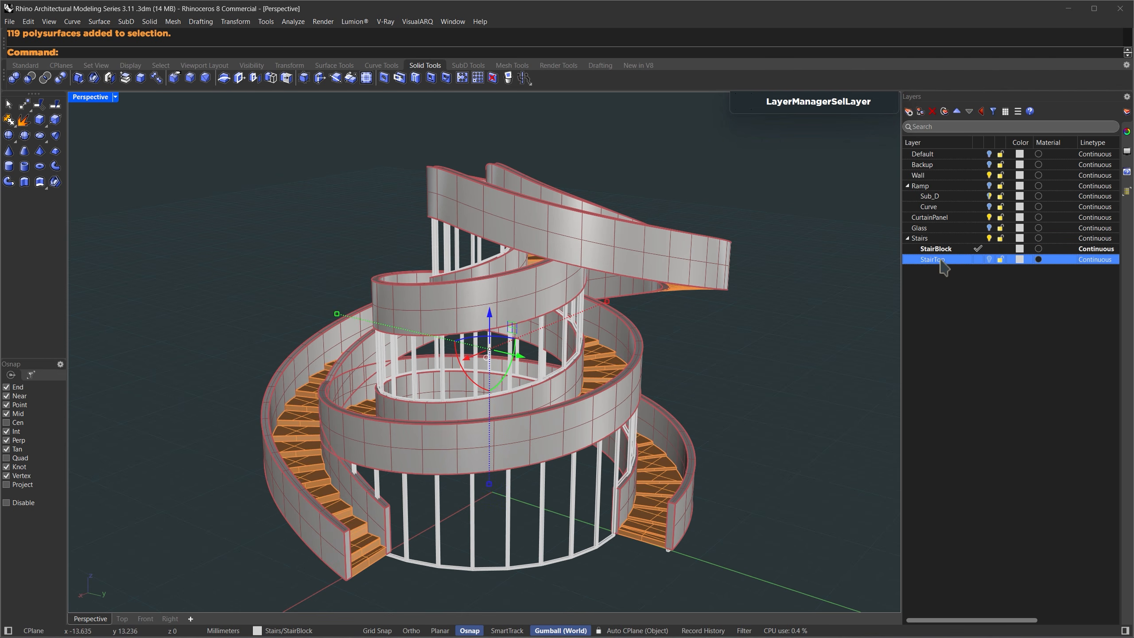
pyautogui.click(945, 113)
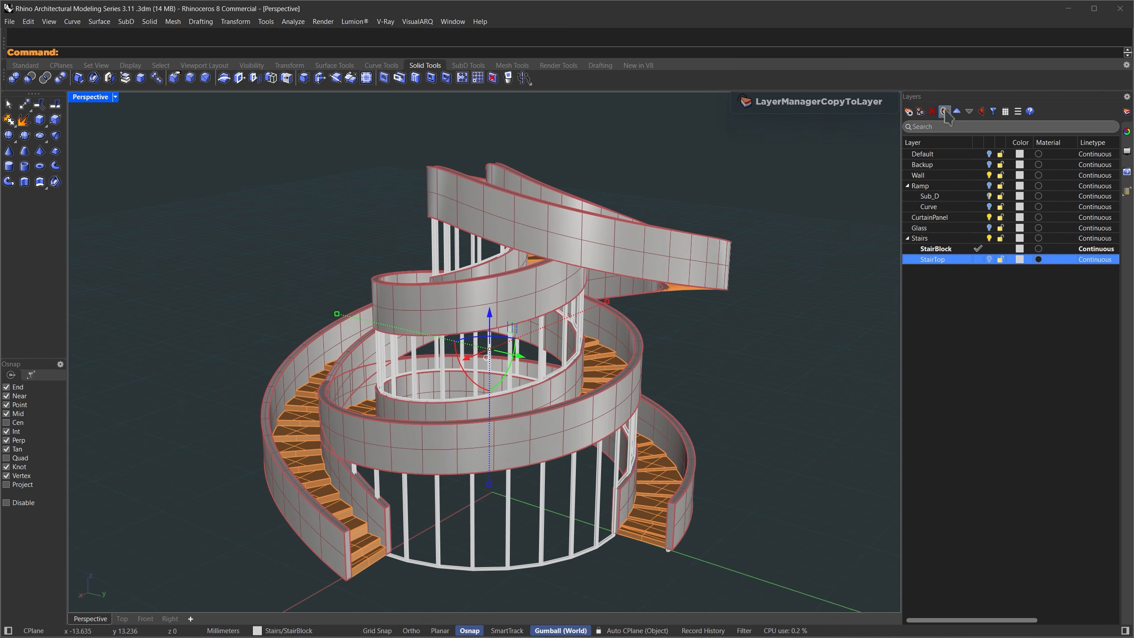
pyautogui.press('Escape')
# Use OneLayerOn to leave only the StairTop layer on.
pyautogui.write('OneLayerOn')
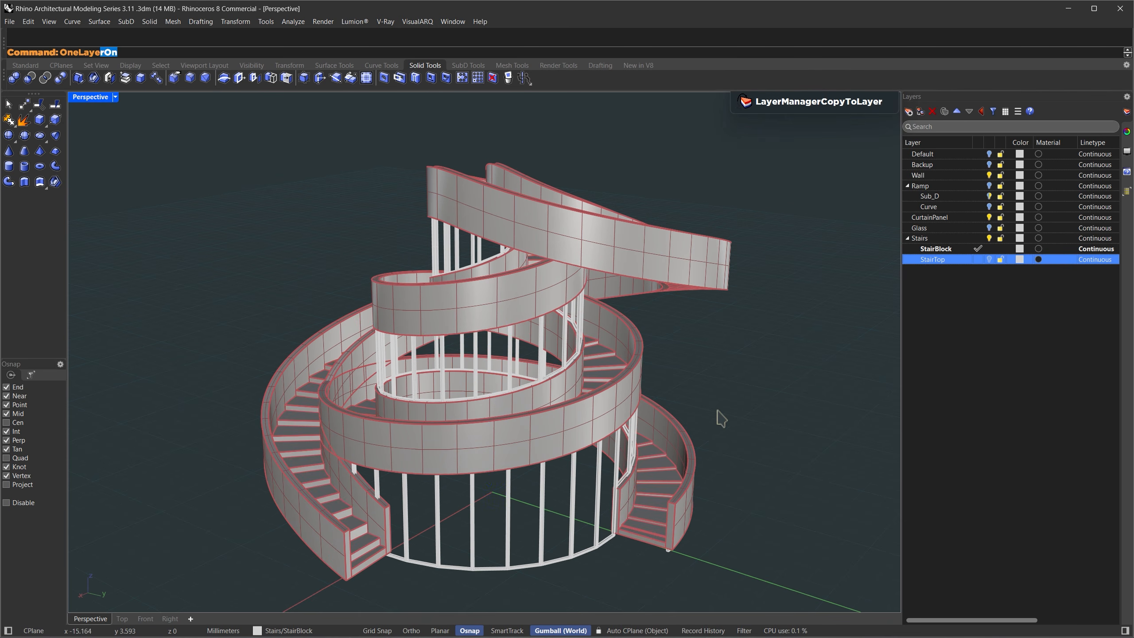
pyautogui.press('Return')
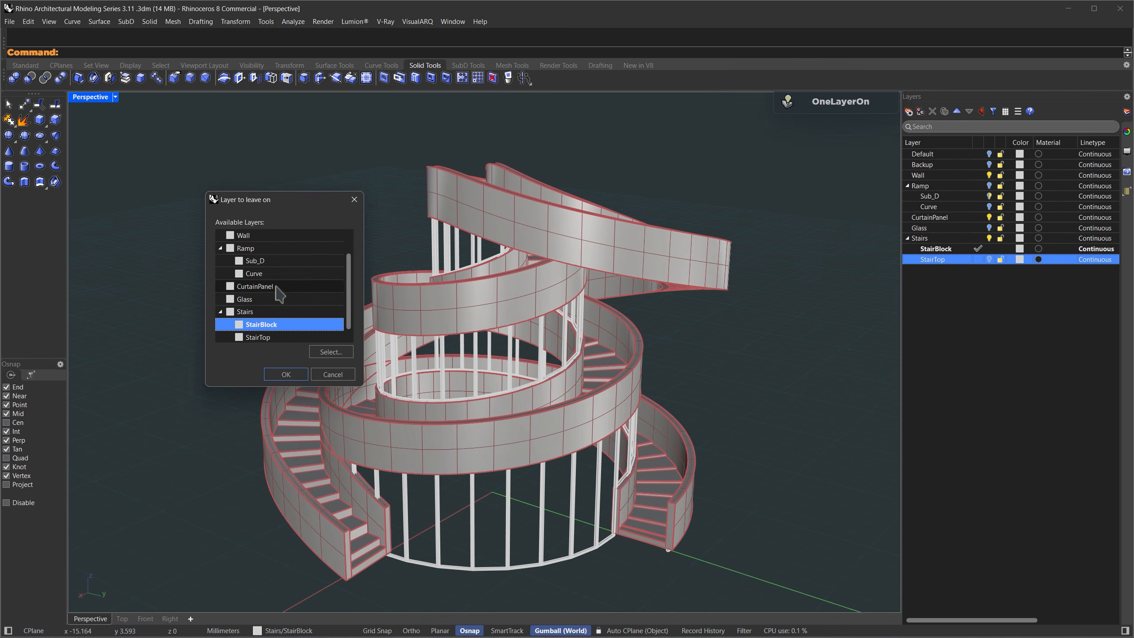
pyautogui.scroll(-1, 270, 313)
pyautogui.click(258, 325)
pyautogui.click(285, 374)
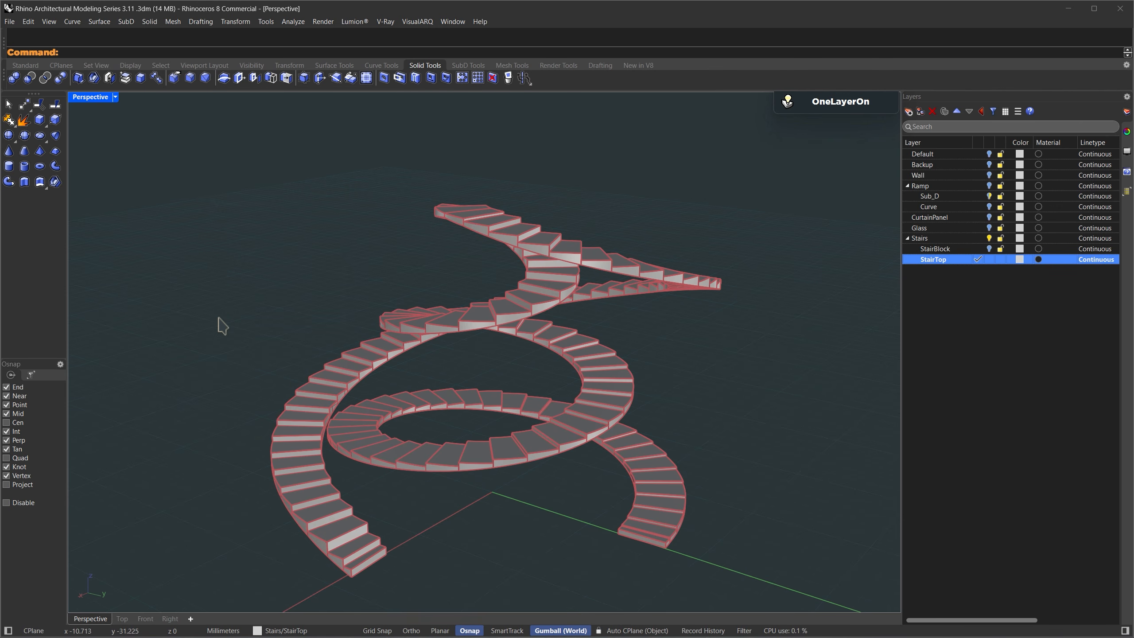
# Explode all the stair blocks on the StairTop layer into separate surfaces.
pyautogui.hotkey('ctrl', 'a')
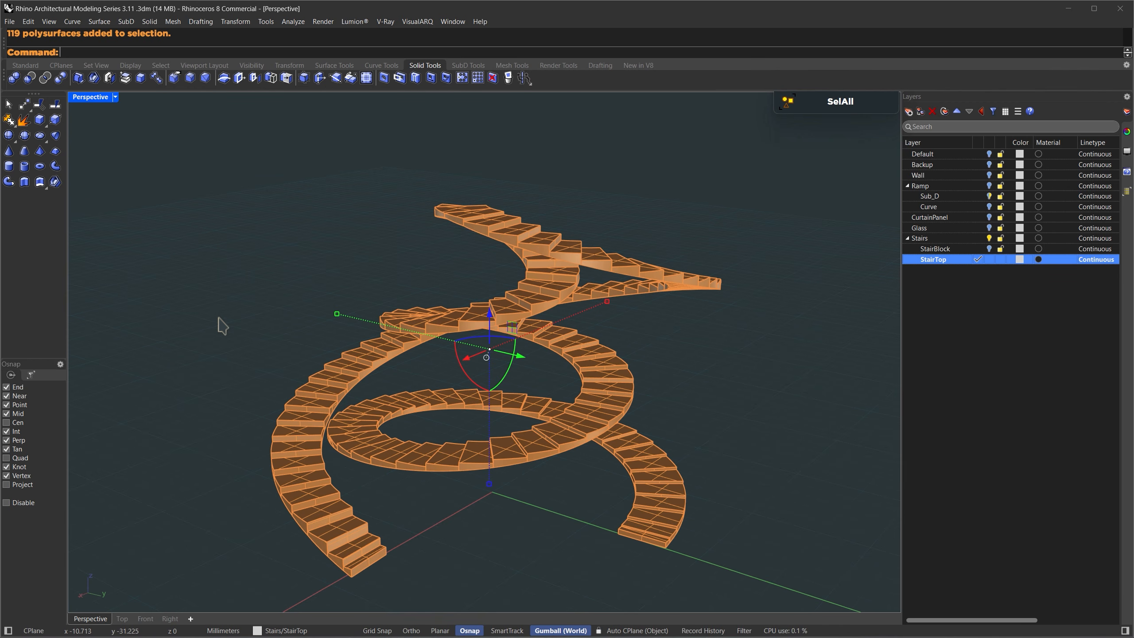
pyautogui.press('Return')
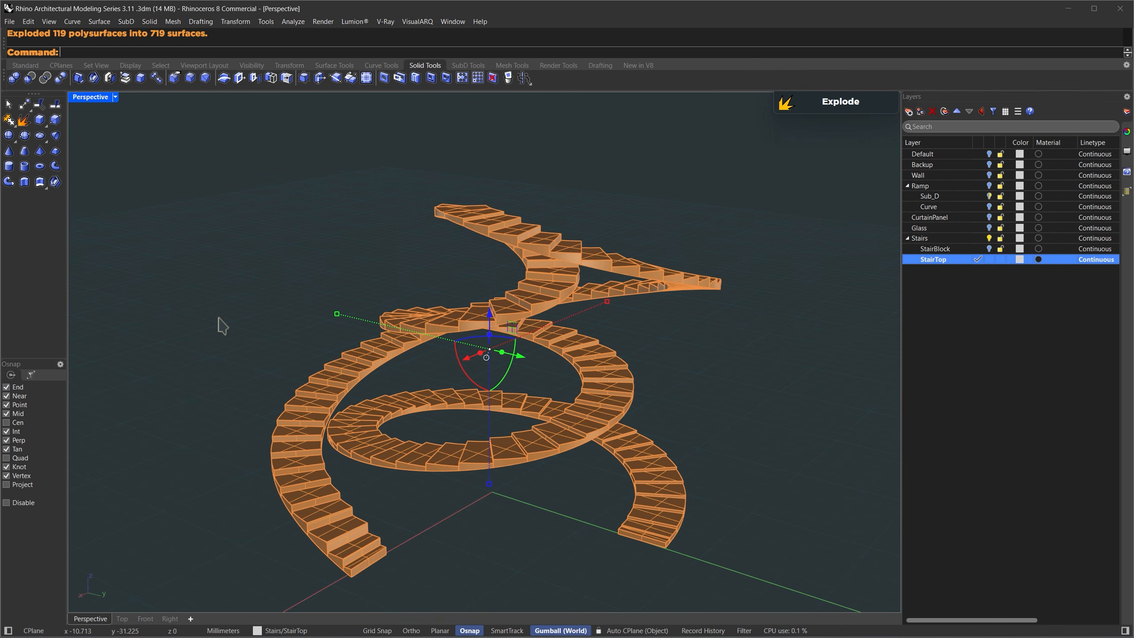
pyautogui.press('Escape')
# Select the planar surfaces with SelPlanarSrf, invert the selection, and delete the remaining side and underside surfaces.
pyautogui.write('SelPlanarSrf')
pyautogui.press('Return')
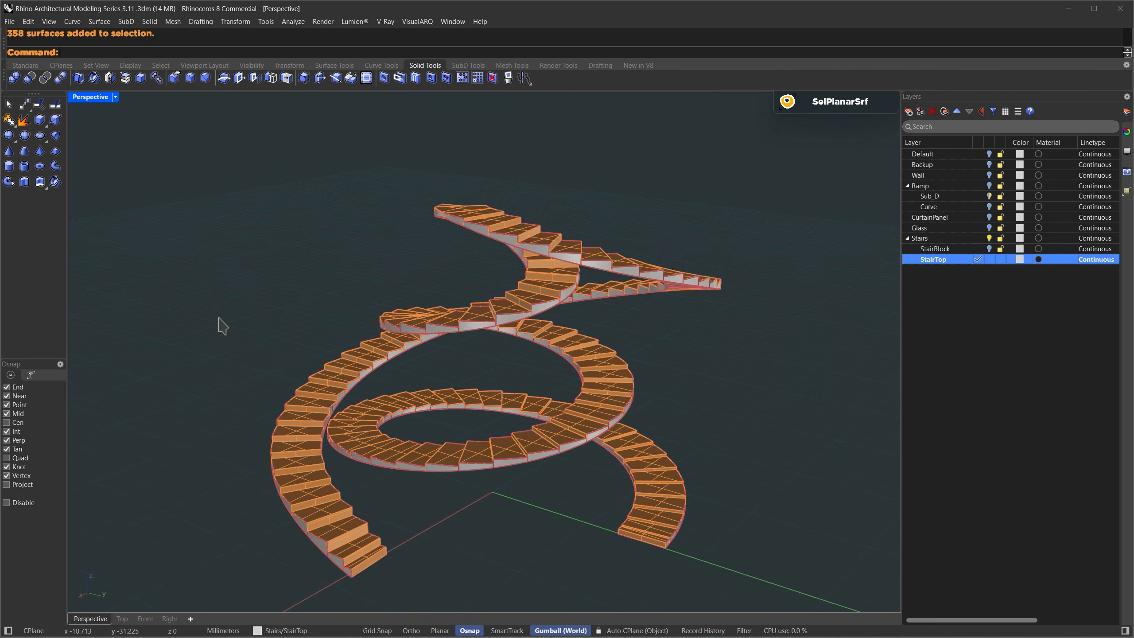
pyautogui.write('Invert')
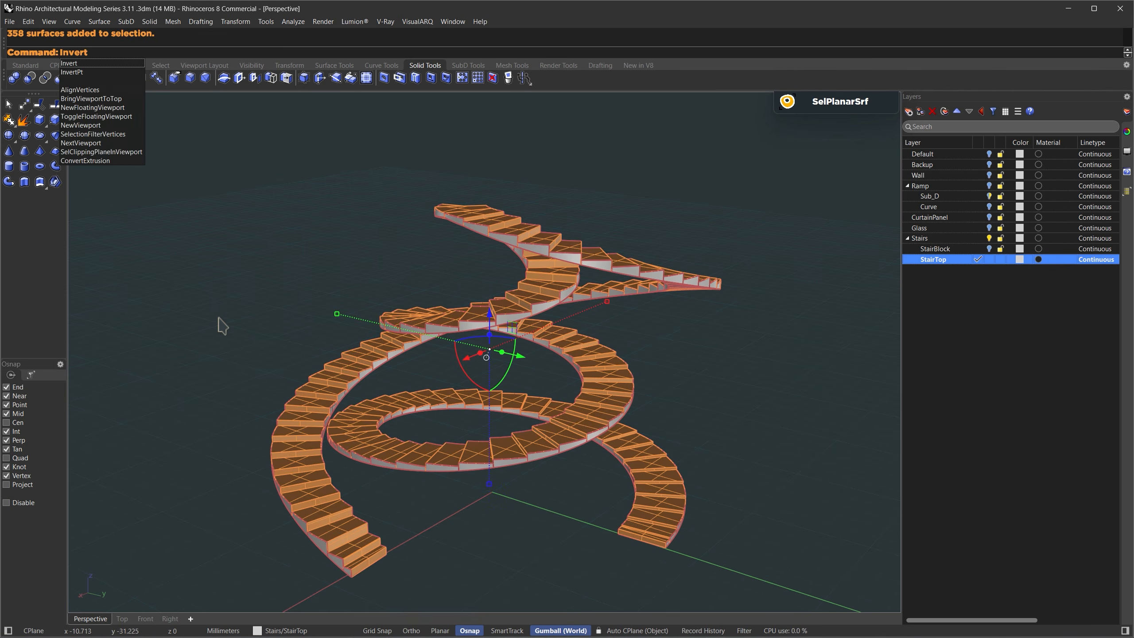
pyautogui.press('Return')
pyautogui.press('Delete')
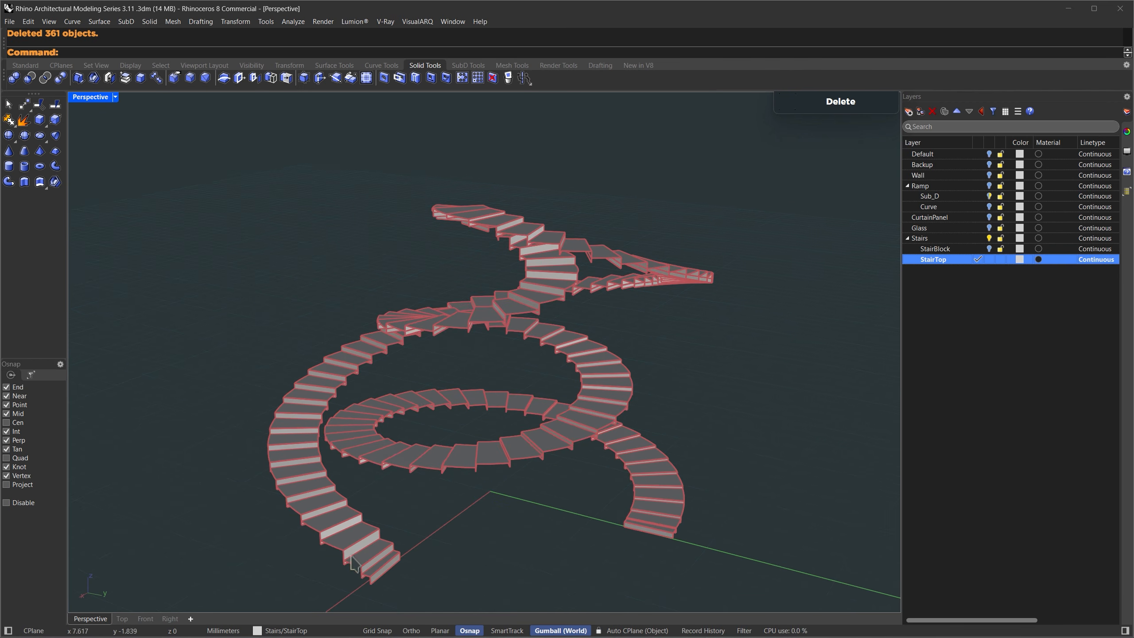
# Try to select the stair risers with SelSmall at a maximum bounding box diagonal of 2.4.
pyautogui.scroll(5, 358, 547)
pyautogui.scroll(4, 361, 542)
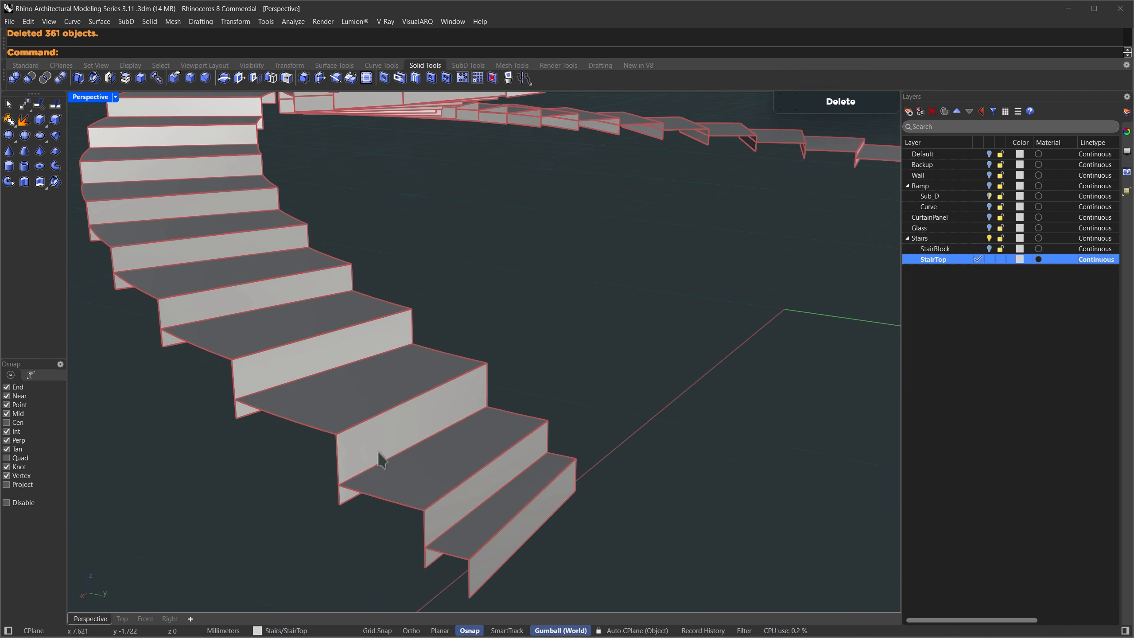
pyautogui.click(357, 406)
pyautogui.click(368, 446)
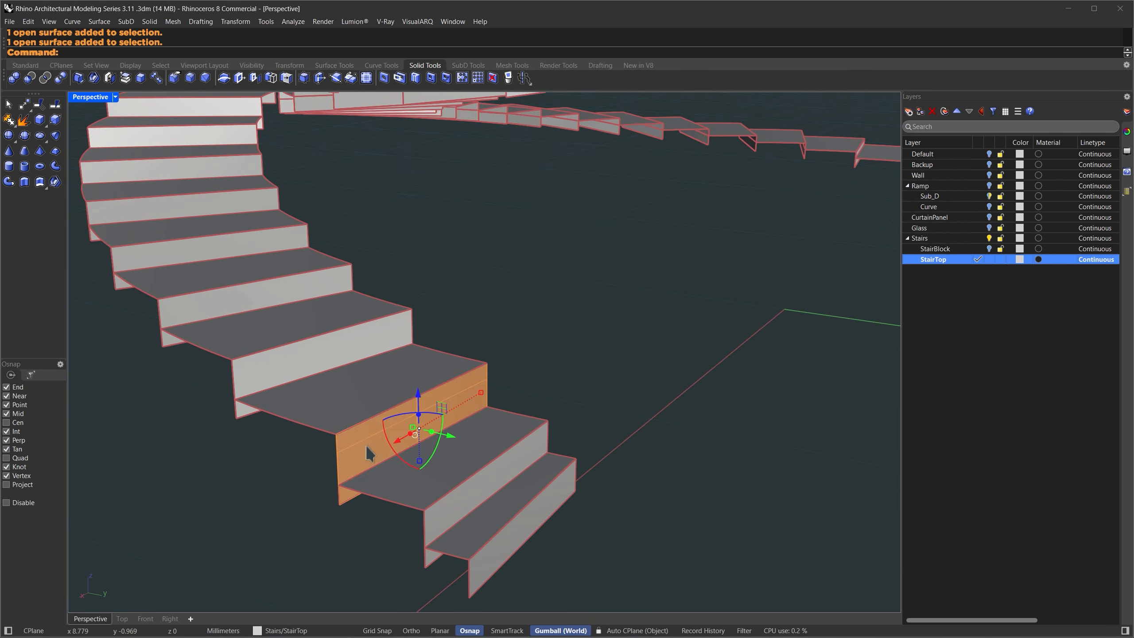
pyautogui.press('Escape')
pyautogui.write('SelSmall')
pyautogui.press('Return')
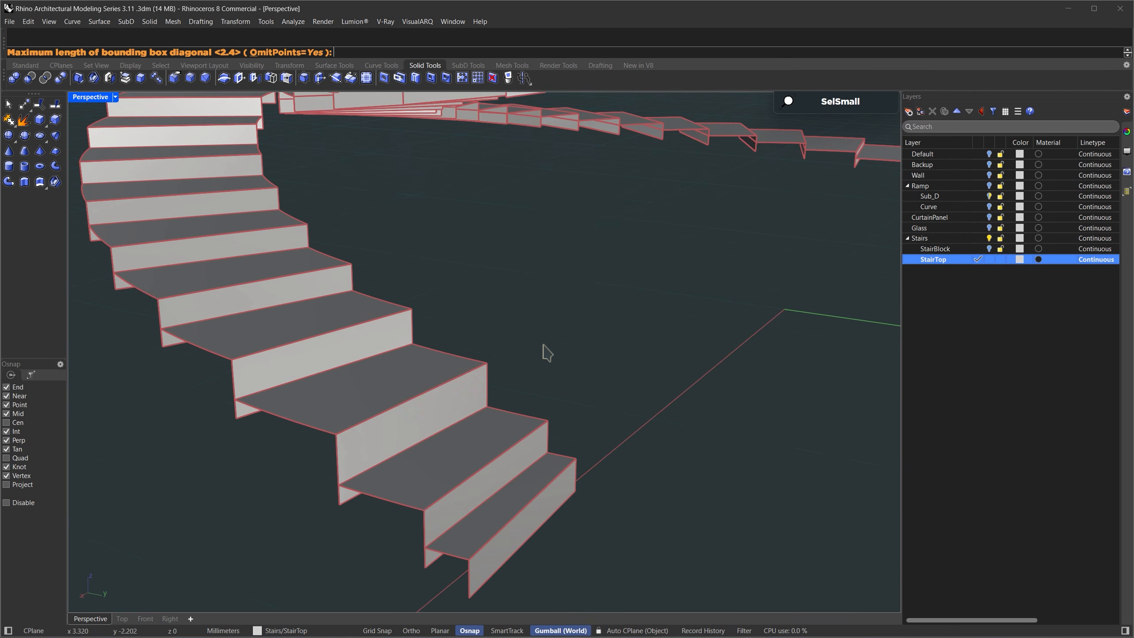
pyautogui.press('Return')
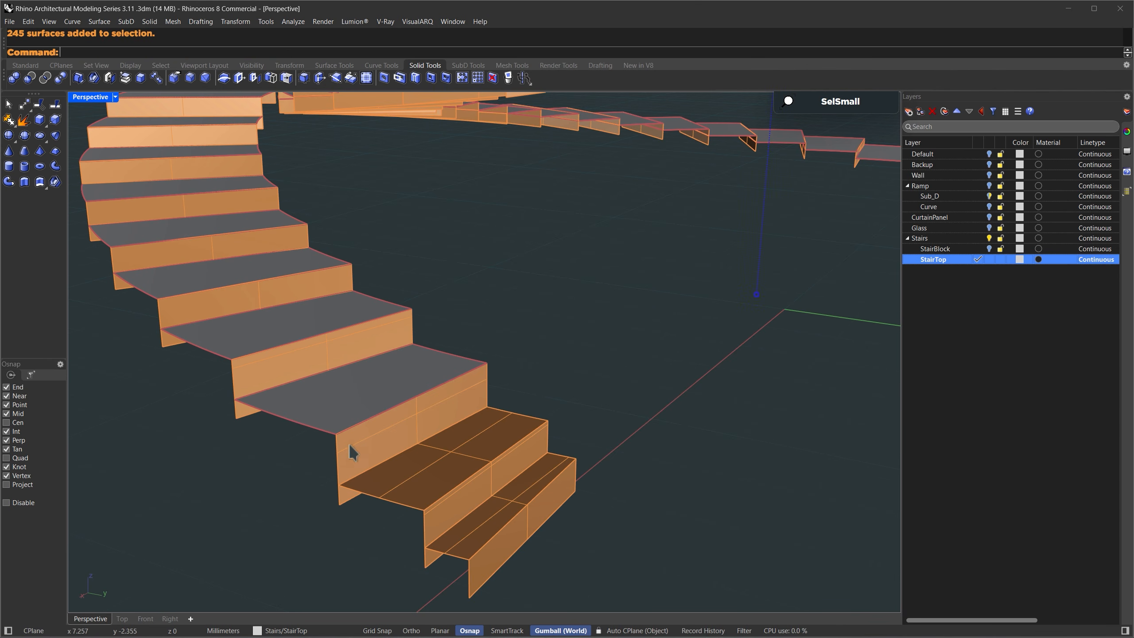
pyautogui.keyDown('ctrl'); pyautogui.moveTo(349, 445); pyautogui.dragTo(356, 494, button='right'); pyautogui.keyUp('ctrl')
pyautogui.moveTo(398, 342); pyautogui.dragTo(420, 411, button='right')
pyautogui.click(439, 534)
# Delete the stair risers using SelSmall with a maximum bounding box diagonal of 2.2, leaving the narrow end treads out of the selection.
pyautogui.rightClick(439, 534)
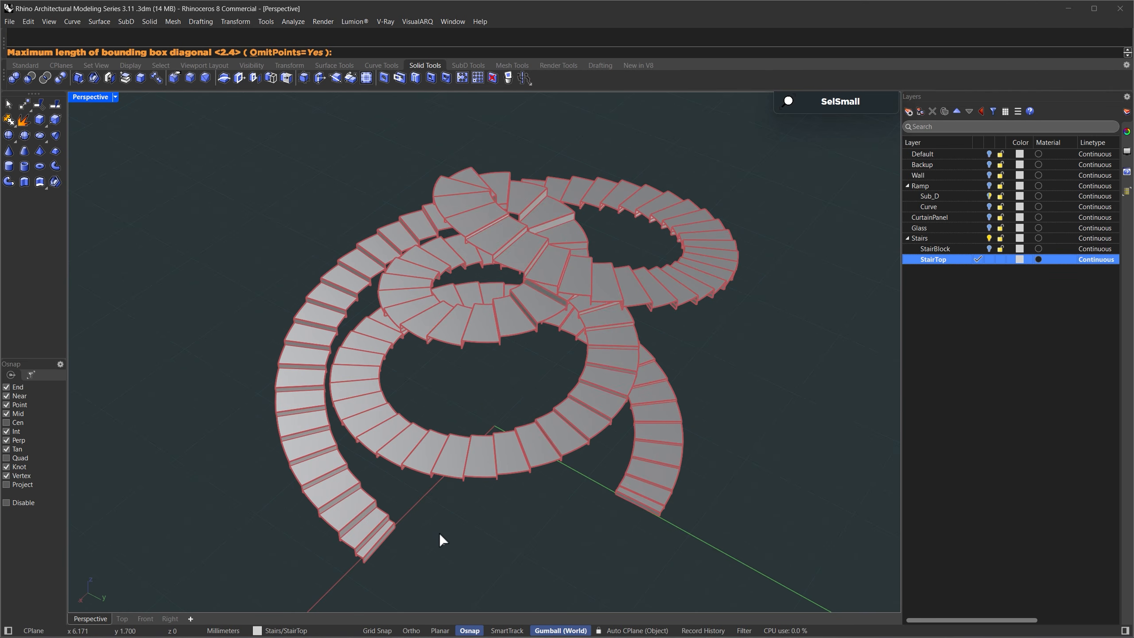
pyautogui.write('3')
pyautogui.press('Return')
pyautogui.write('2.2')
pyautogui.press('Return')
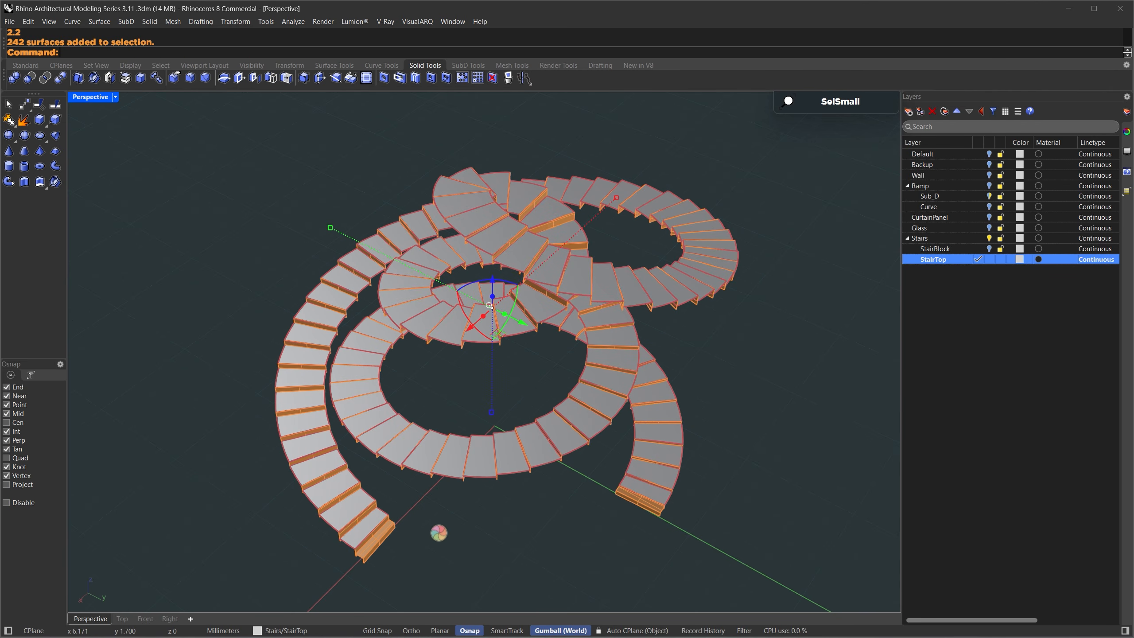
pyautogui.moveTo(407, 548); pyautogui.dragTo(381, 511, button='right')
pyautogui.keyDown('ctrl'); pyautogui.click(381, 510); pyautogui.keyUp('ctrl')
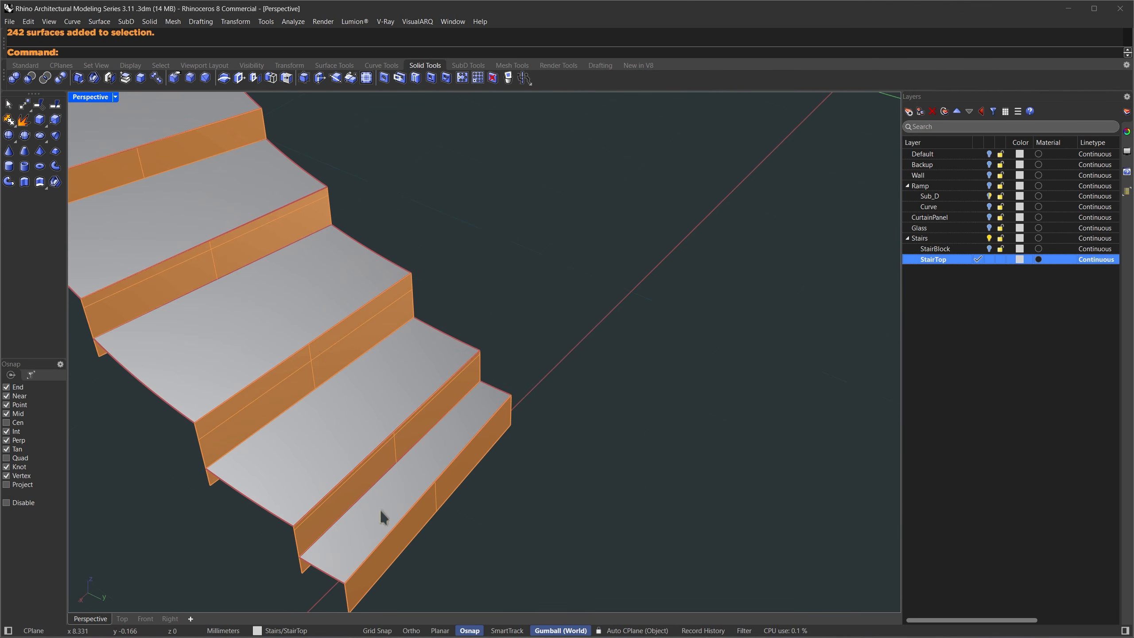
pyautogui.keyDown('ctrl'); pyautogui.moveTo(296, 495); pyautogui.dragTo(624, 385, button='right'); pyautogui.keyUp('ctrl')
pyautogui.keyDown('ctrl'); pyautogui.moveTo(516, 416); pyautogui.dragTo(518, 500, button='right'); pyautogui.keyUp('ctrl')
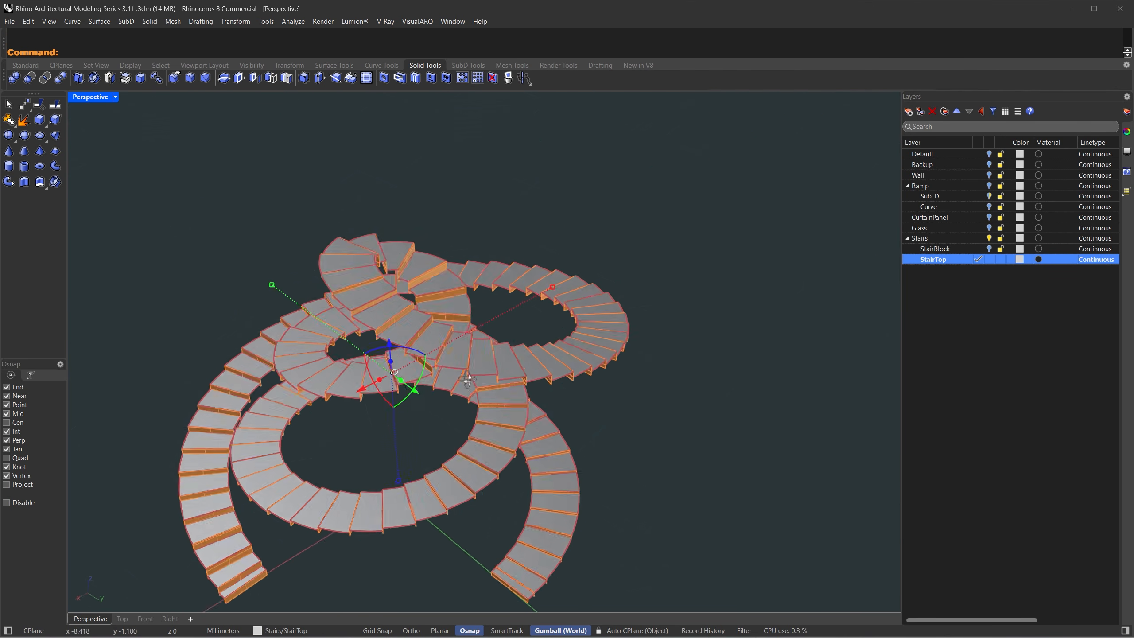
pyautogui.moveTo(468, 380); pyautogui.dragTo(643, 237, button='right')
pyautogui.keyDown('shift'); pyautogui.moveTo(643, 237); pyautogui.dragTo(702, 202, button='right'); pyautogui.keyUp('shift')
pyautogui.moveTo(468, 367); pyautogui.dragTo(535, 363, button='right')
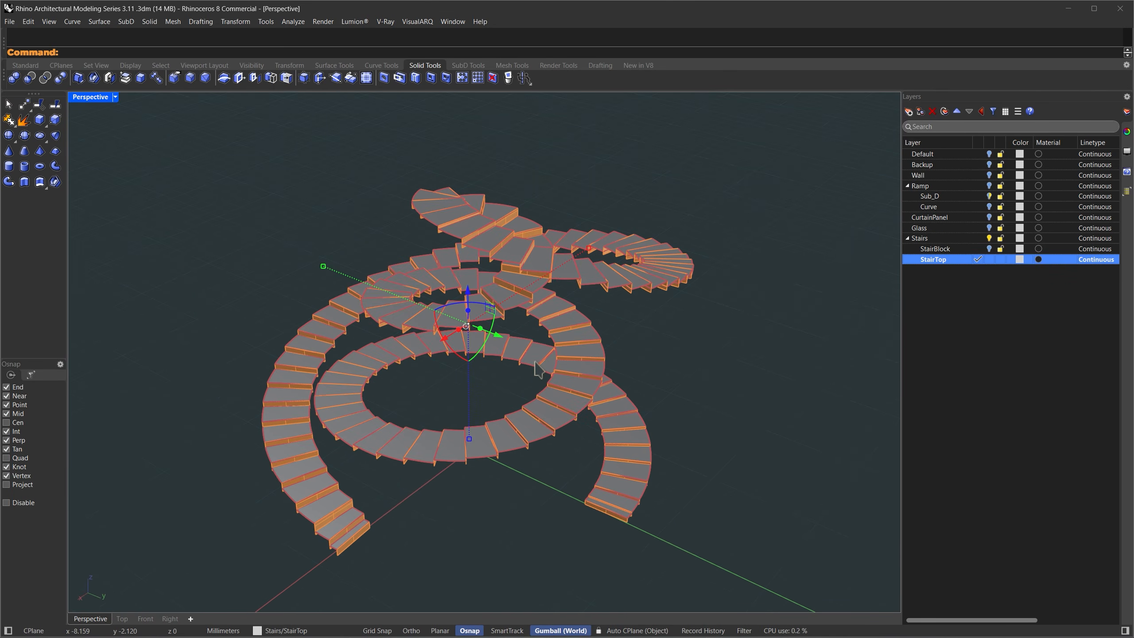
pyautogui.press('Delete')
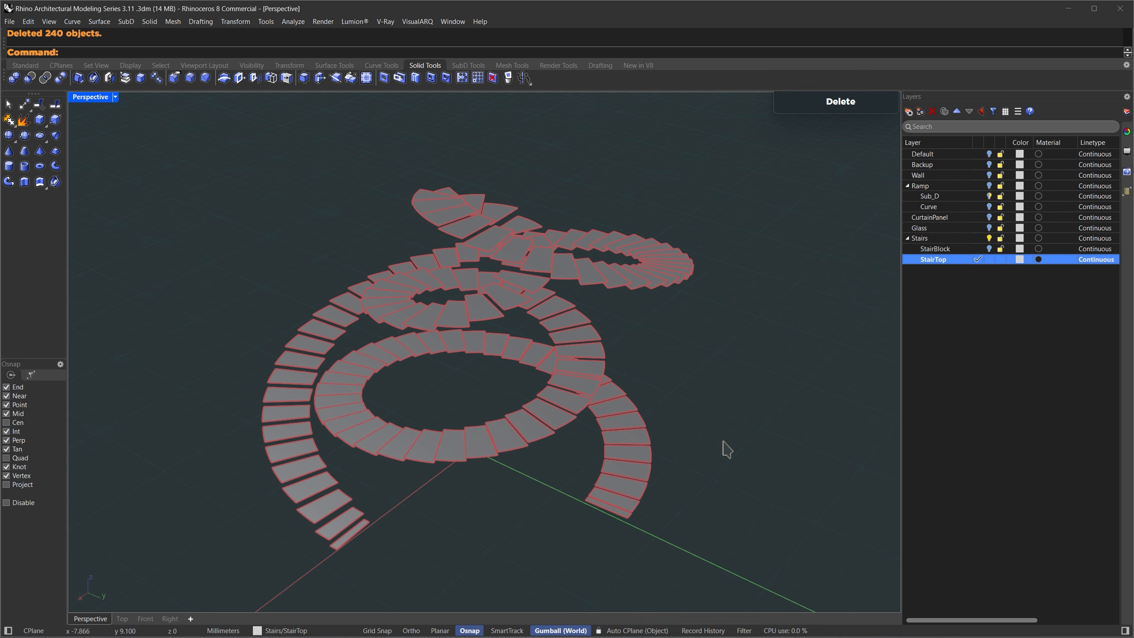
# Duplicate the borders of all the tread surfaces with DupBorder on the current layer.
pyautogui.write('dup')
pyautogui.press('Return')
pyautogui.moveTo(154, 140); pyautogui.dragTo(712, 573)
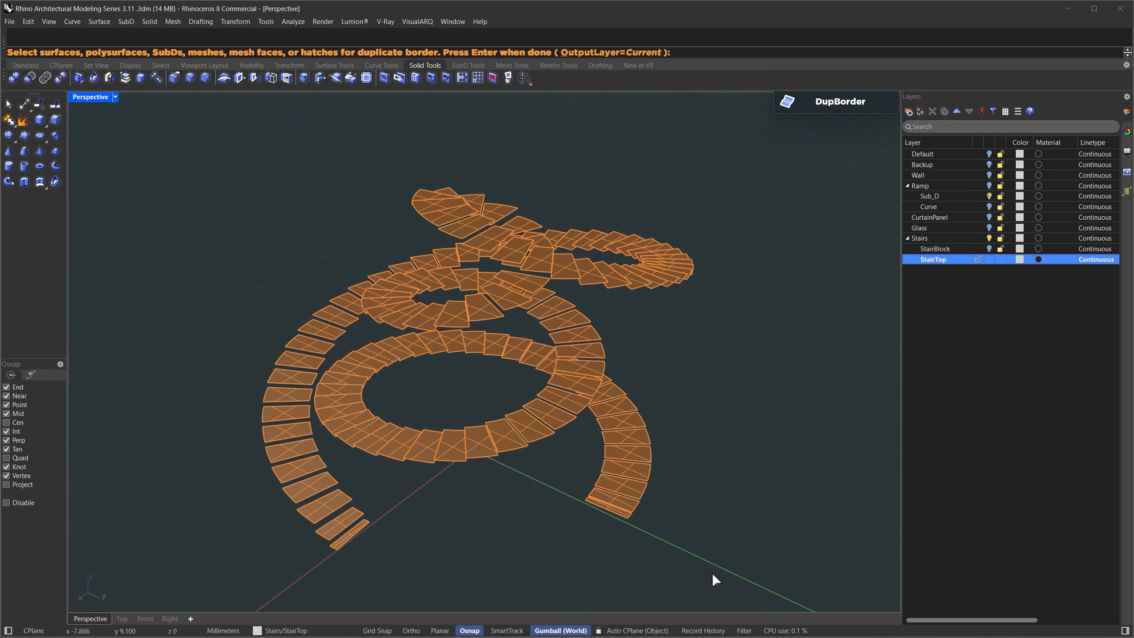
pyautogui.press('Return')
# Offset all the duplicated tread borders outward by 0.05 with OffsetMultiple, using sharp corners and one offset.
pyautogui.scroll(6, 326, 543)
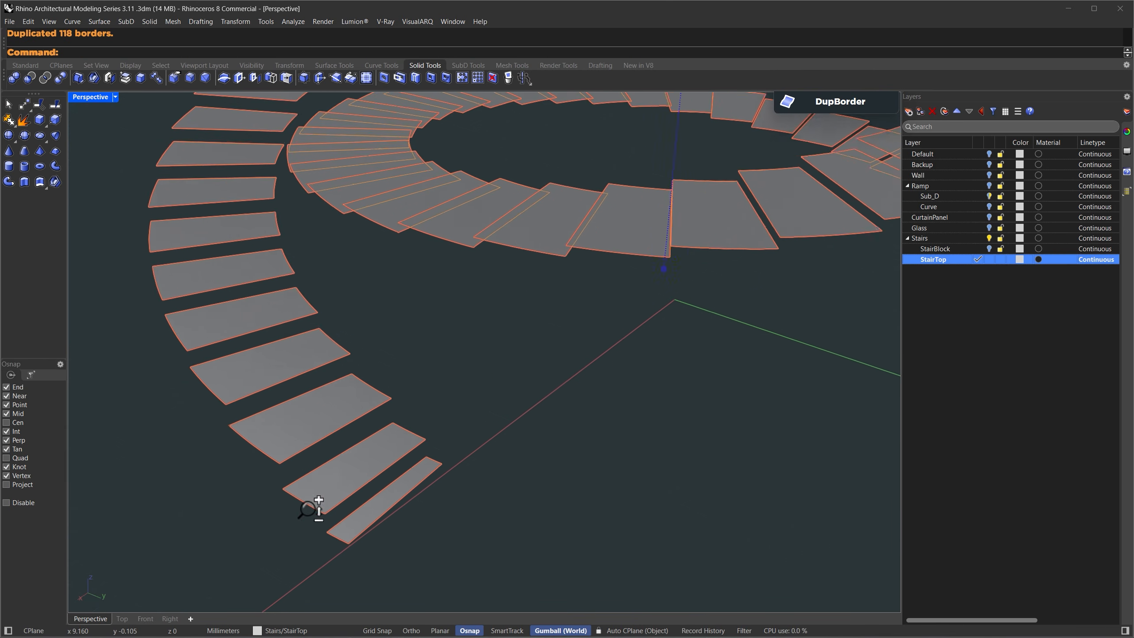
pyautogui.scroll(3, 318, 510)
pyautogui.scroll(3, 340, 496)
pyautogui.write('OffsetMultiple')
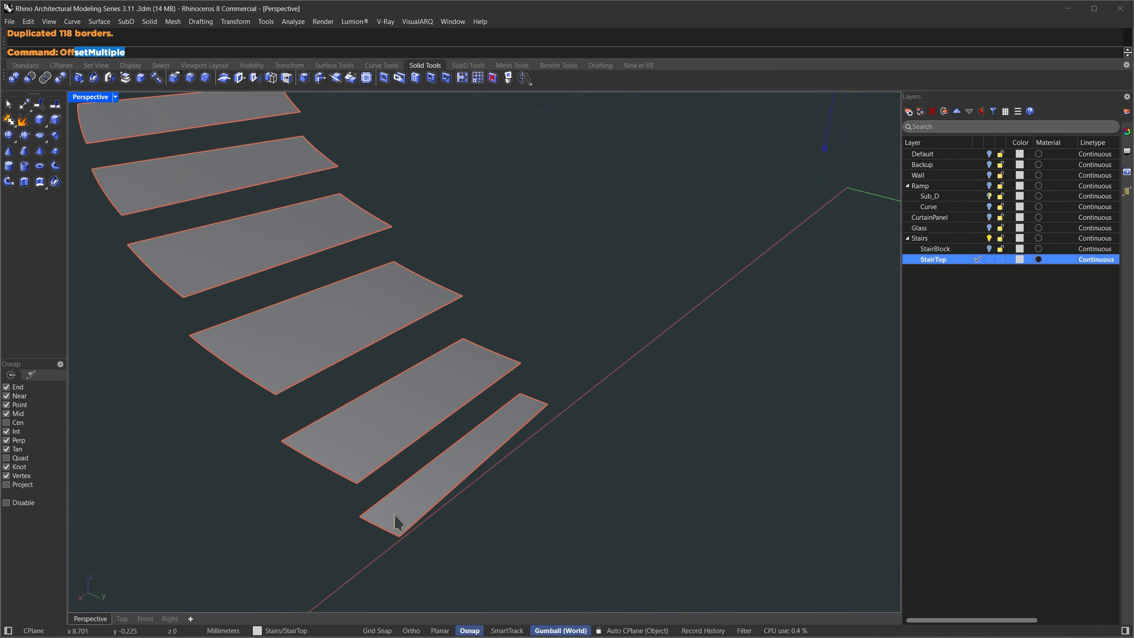
pyautogui.press('Return')
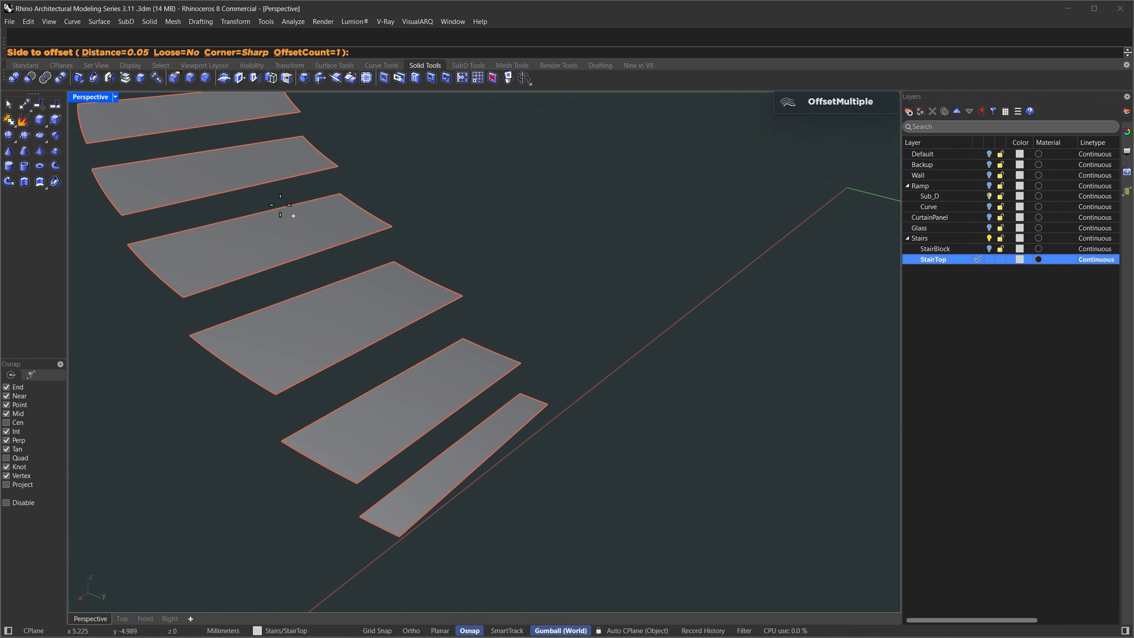
pyautogui.click(538, 329)
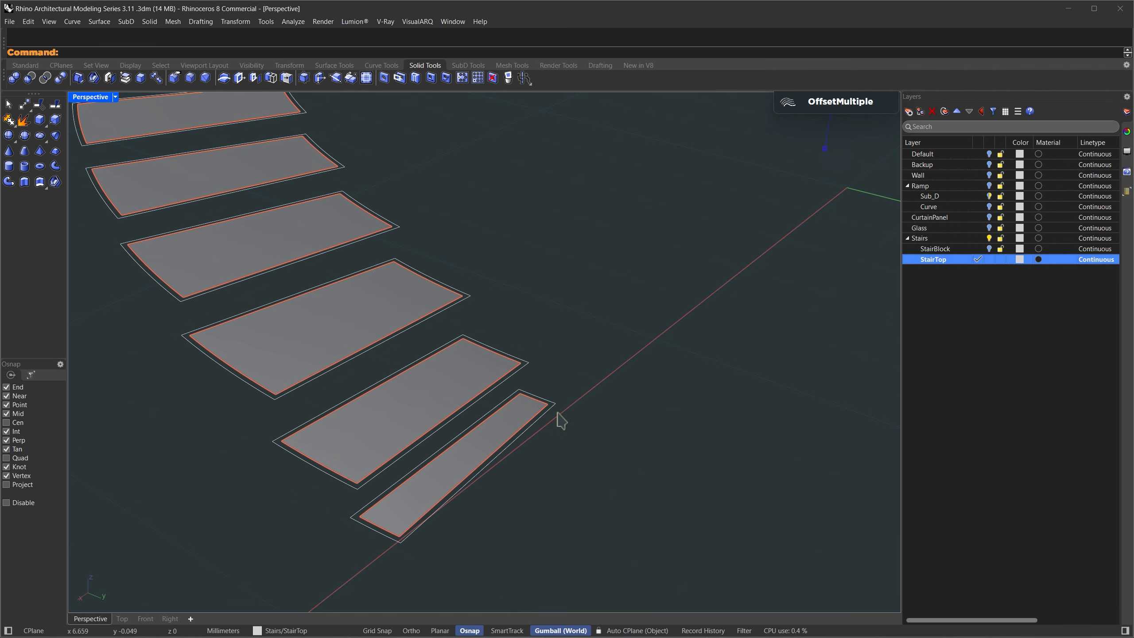
# Select the offset curves with SelLast and fill them with planar surfaces using PlanarSrf.
pyautogui.write('SelLast')
pyautogui.press('Return')
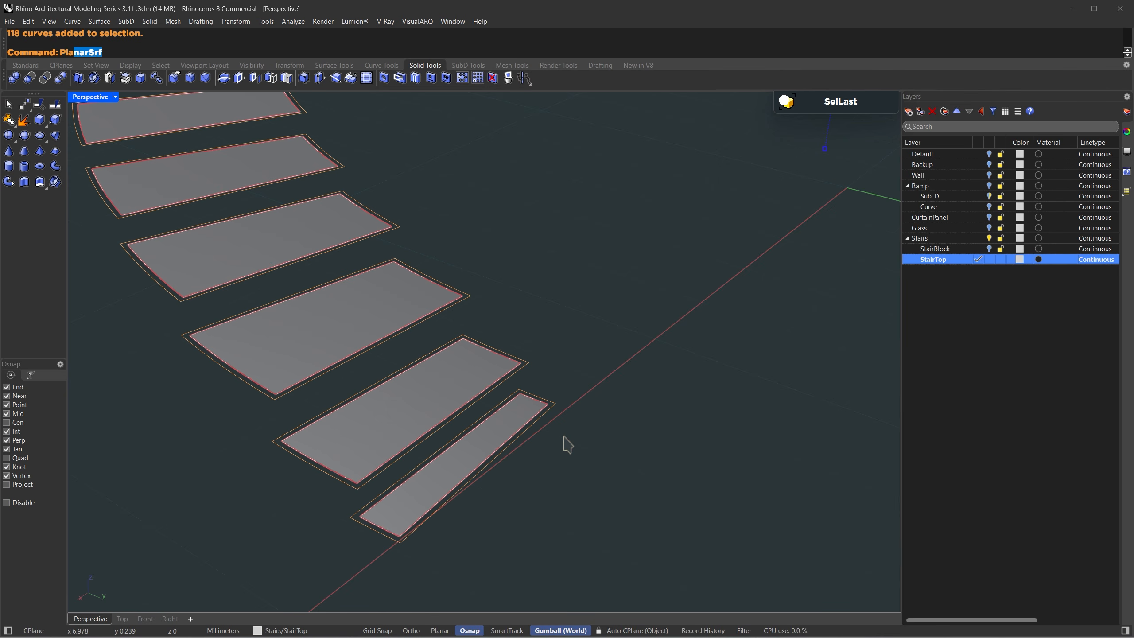
pyautogui.write('Pla')
pyautogui.press('Return')
# Select the new planar surfaces with SelLast, invert the selection, and delete the old tread surfaces and curves.
pyautogui.write('SelL')
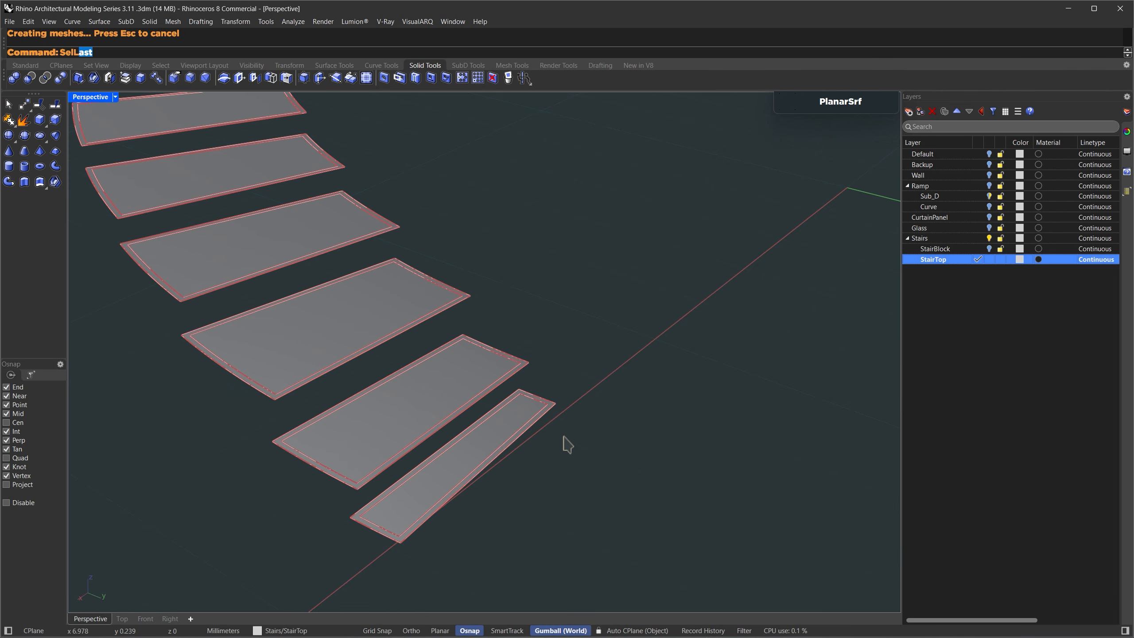
pyautogui.write('a')
pyautogui.press('Return')
pyautogui.write('INver')
pyautogui.press('Return')
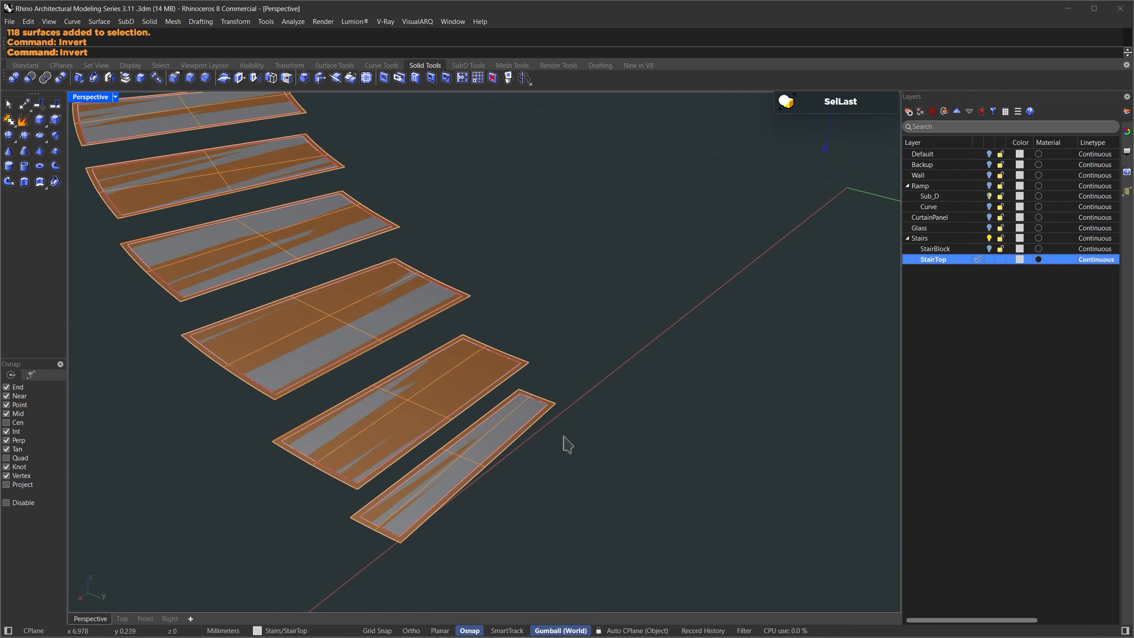
pyautogui.press('Delete')
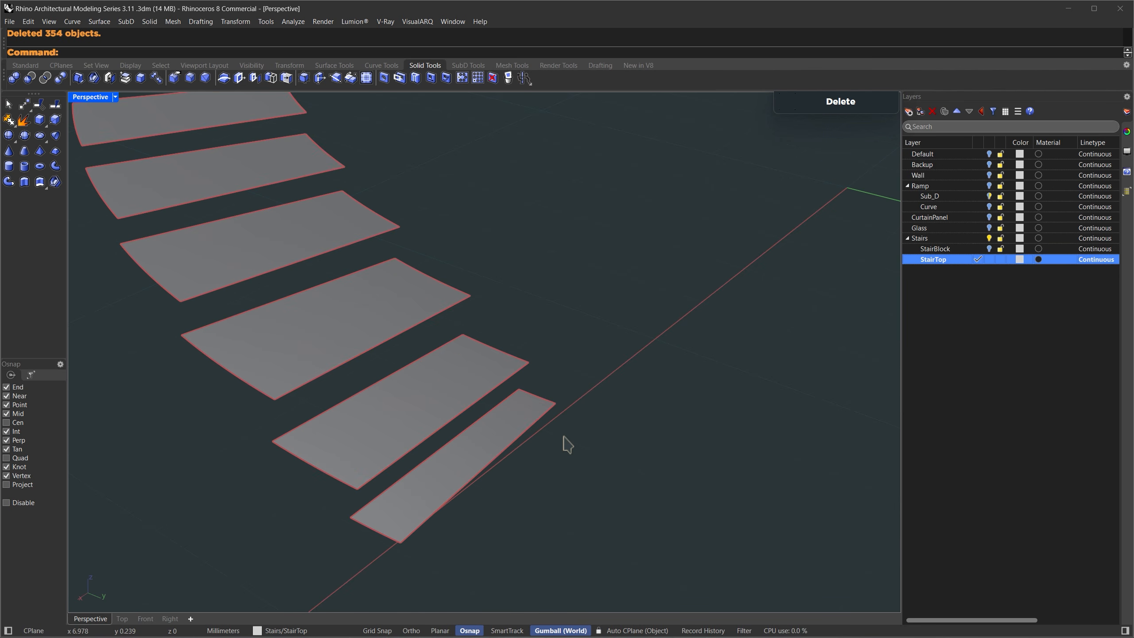
# Extrude all the enlarged tread surfaces into solids with ExtrudeSrf at a distance of 0.05.
pyautogui.hotkey('ctrl', 'a')
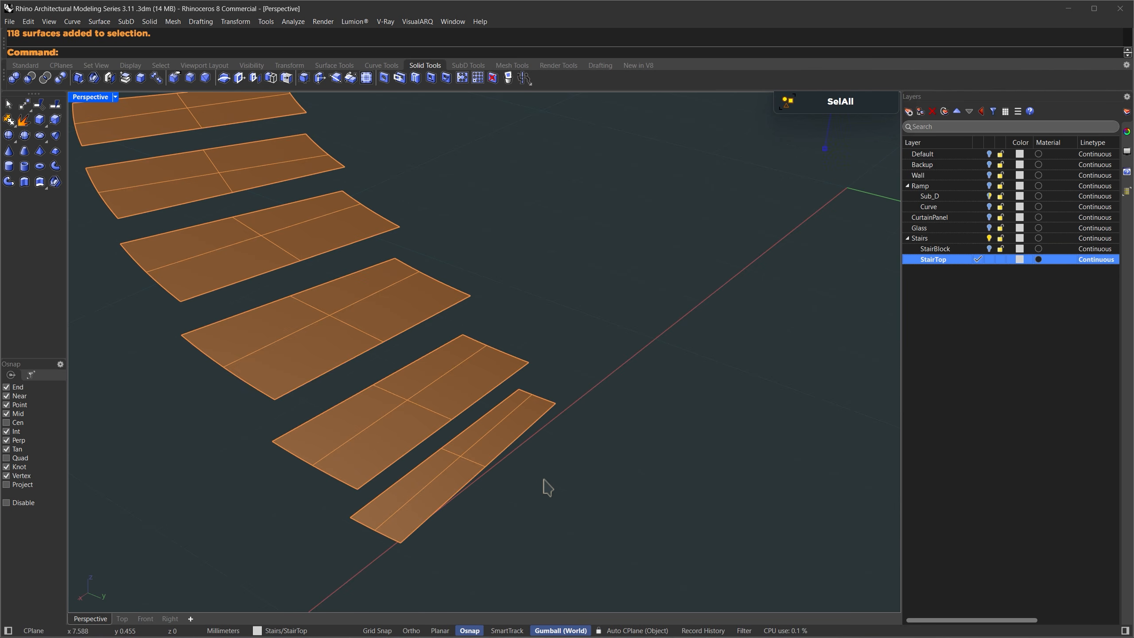
pyautogui.write('ExtrudeSrf')
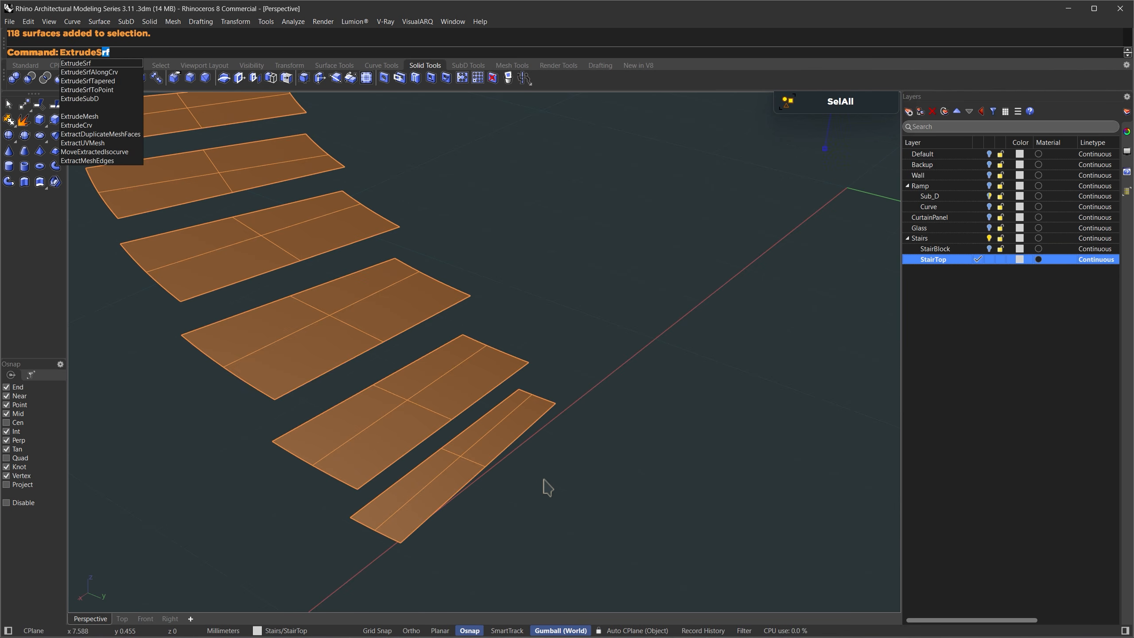
pyautogui.press('Return')
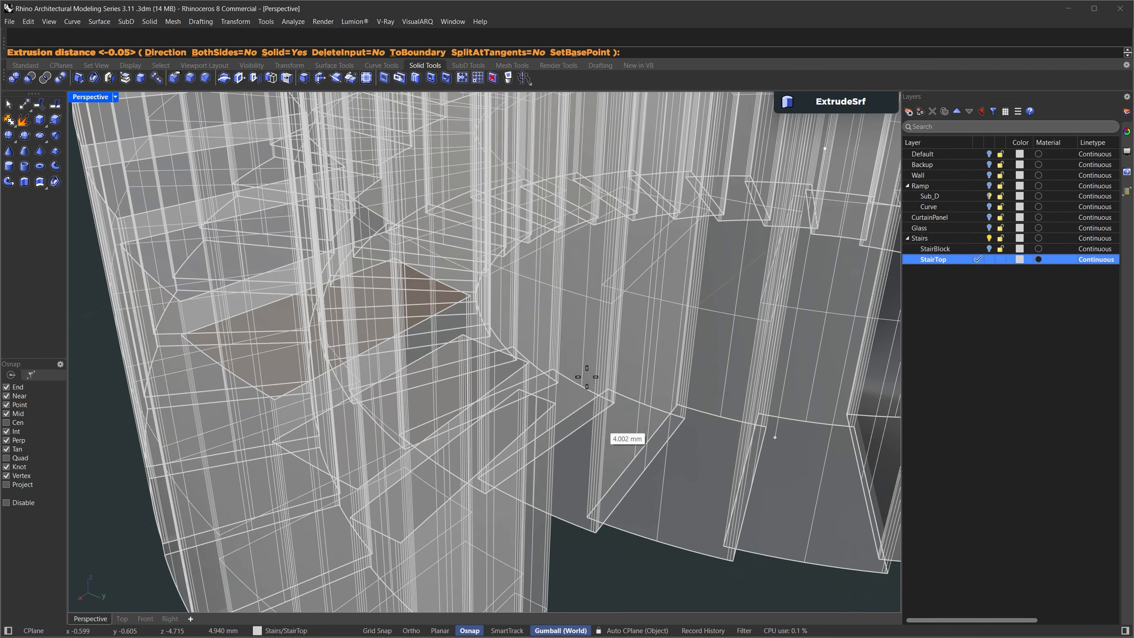
pyautogui.write('0.05')
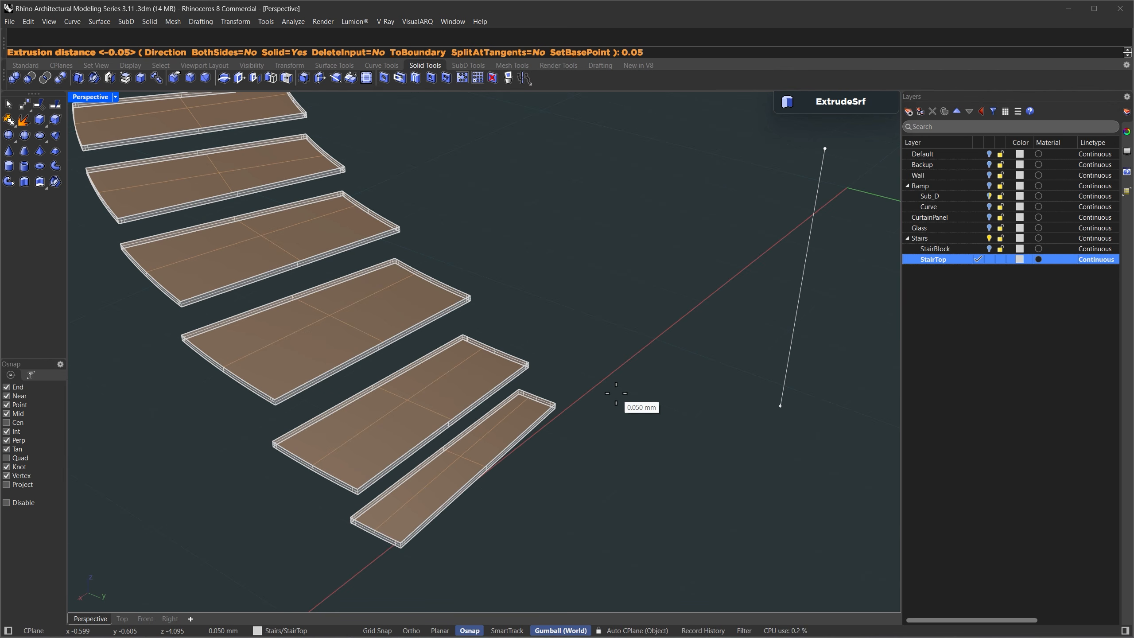
pyautogui.press('Return')
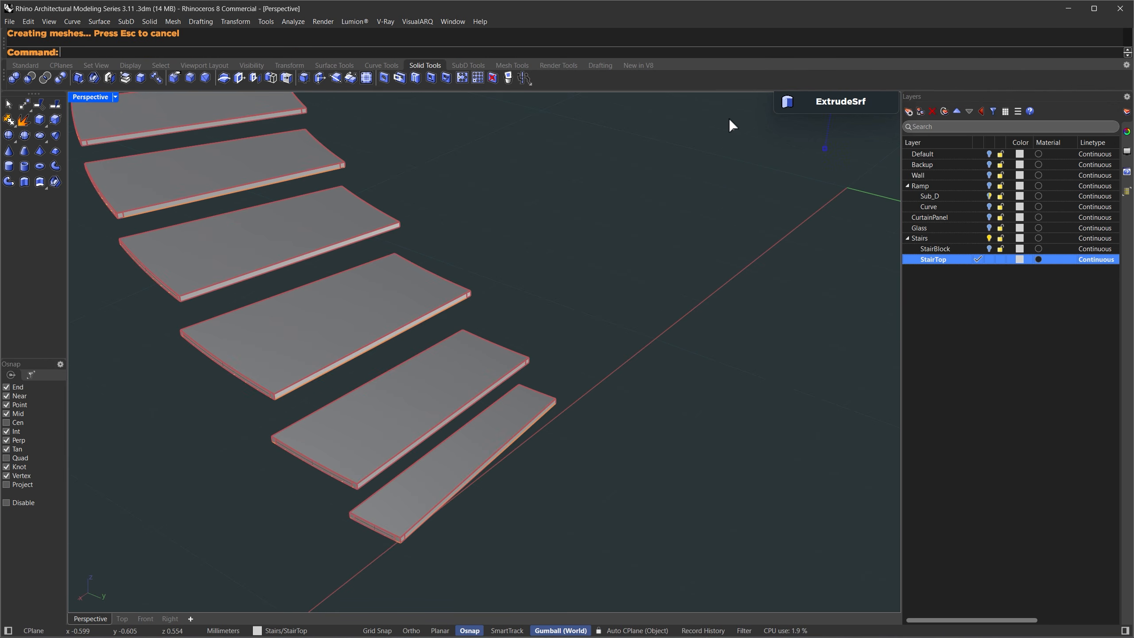
# Turn on the StairBlock layer and switch the viewport to the white-background display mode.
pyautogui.click(989, 249)
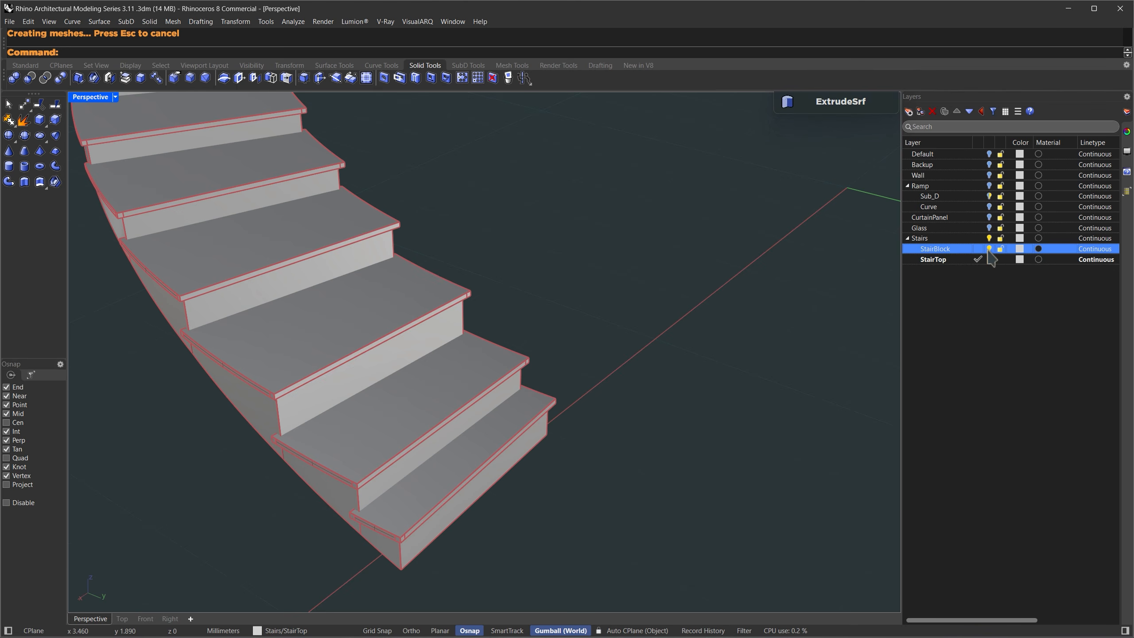
pyautogui.click(115, 97)
pyautogui.click(112, 159)
pyautogui.moveTo(351, 413)
pyautogui.keyDown('shift'); pyautogui.mouseDown(button='right')
pyautogui.moveTo(469, 409)
pyautogui.moveTo(470, 395)
pyautogui.moveTo(443, 363)
pyautogui.moveTo(330, 364)
pyautogui.moveTo(357, 337)
pyautogui.moveTo(426, 331)
pyautogui.moveTo(466, 350)
pyautogui.moveTo(389, 503)
pyautogui.moveTo(456, 415)
pyautogui.mouseUp(button='right'); pyautogui.keyUp('shift')
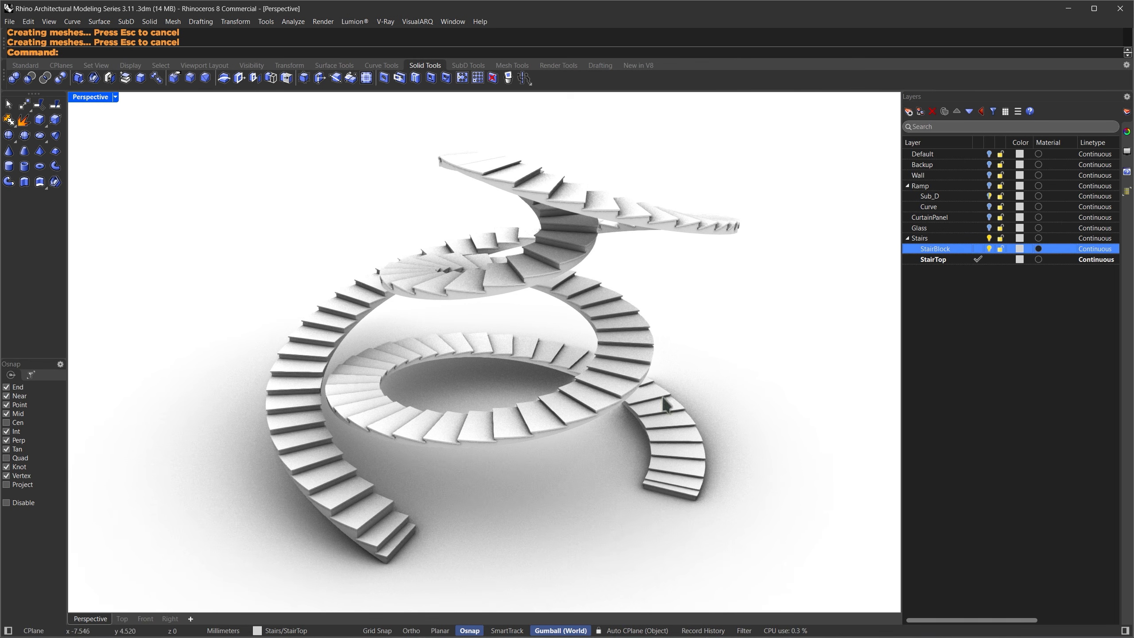
# Turn on the Wall and CurtainPanel layers, toggle the Glass layer, and set the viewport display mode to Black.
pyautogui.click(989, 175)
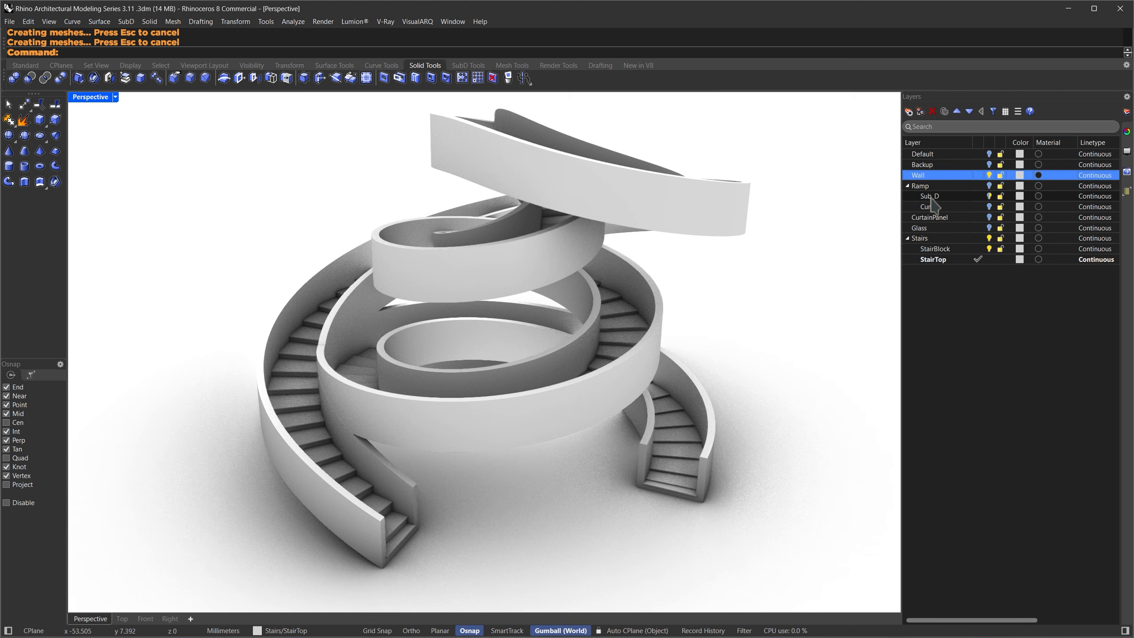
pyautogui.click(989, 217)
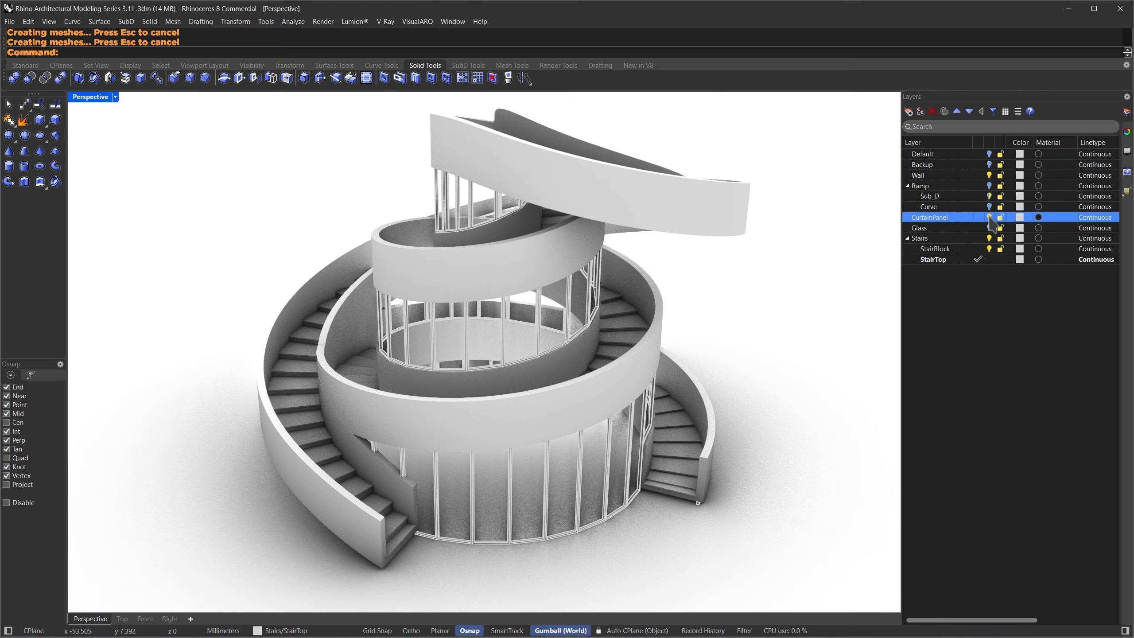
pyautogui.click(989, 228)
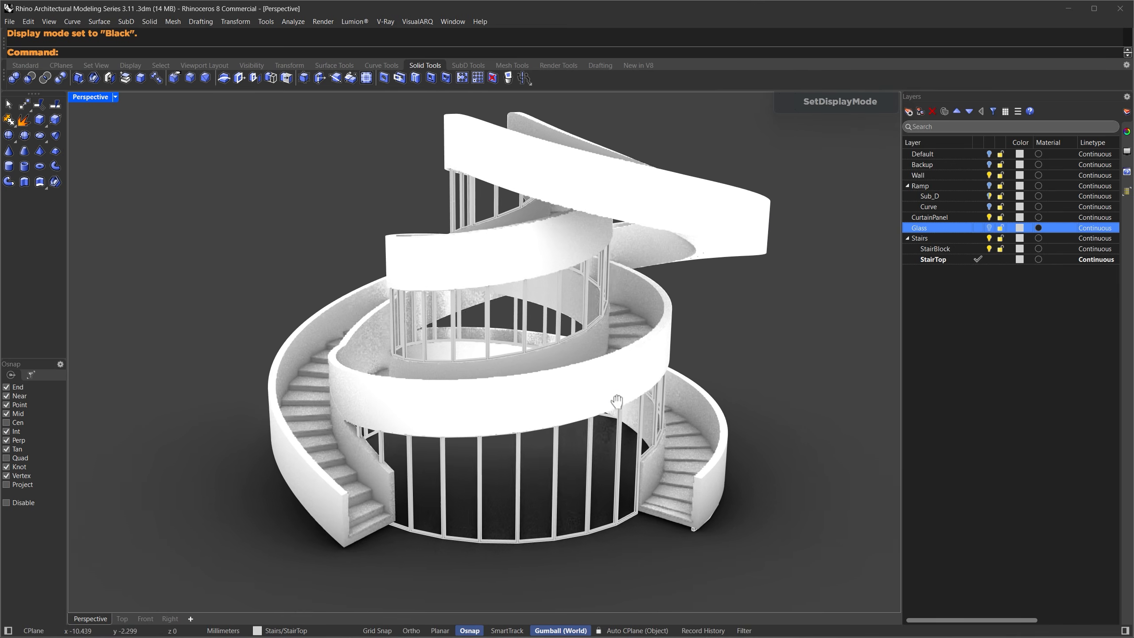
# Examine the finished stair treads between the spiral walls, up close and from several angles, in different display modes.
pyautogui.keyDown('shift'); pyautogui.moveTo(616, 405); pyautogui.dragTo(565, 406, button='right'); pyautogui.keyUp('shift')
pyautogui.moveTo(542, 389); pyautogui.dragTo(458, 341, button='right')
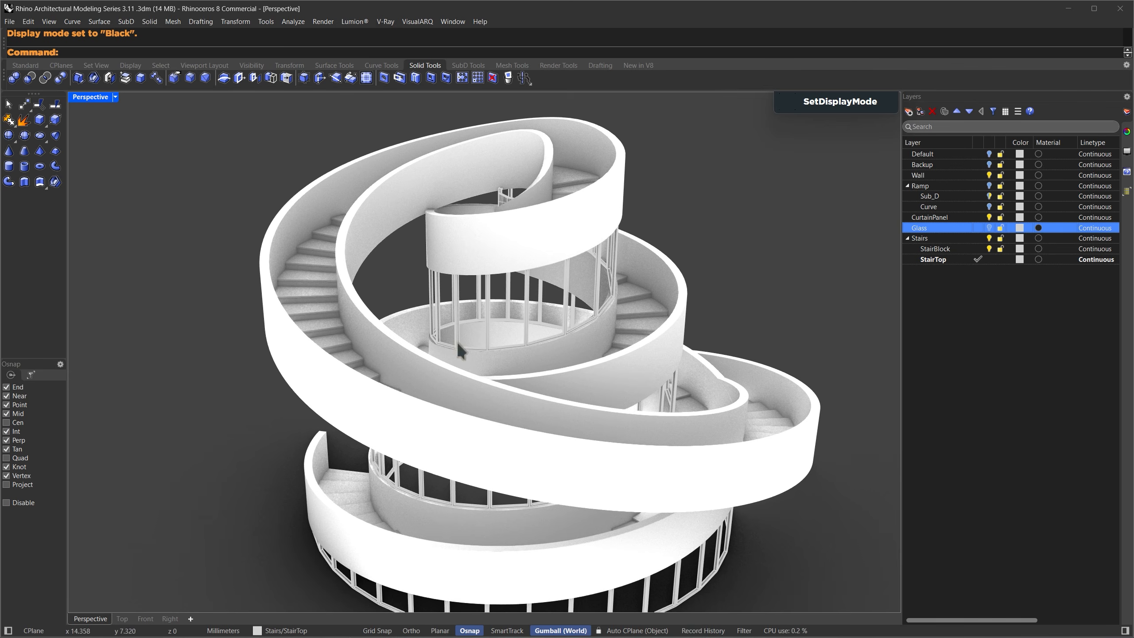
pyautogui.scroll(9, 309, 213)
pyautogui.moveTo(321, 190); pyautogui.dragTo(390, 214, button='right')
pyautogui.scroll(4, 542, 217)
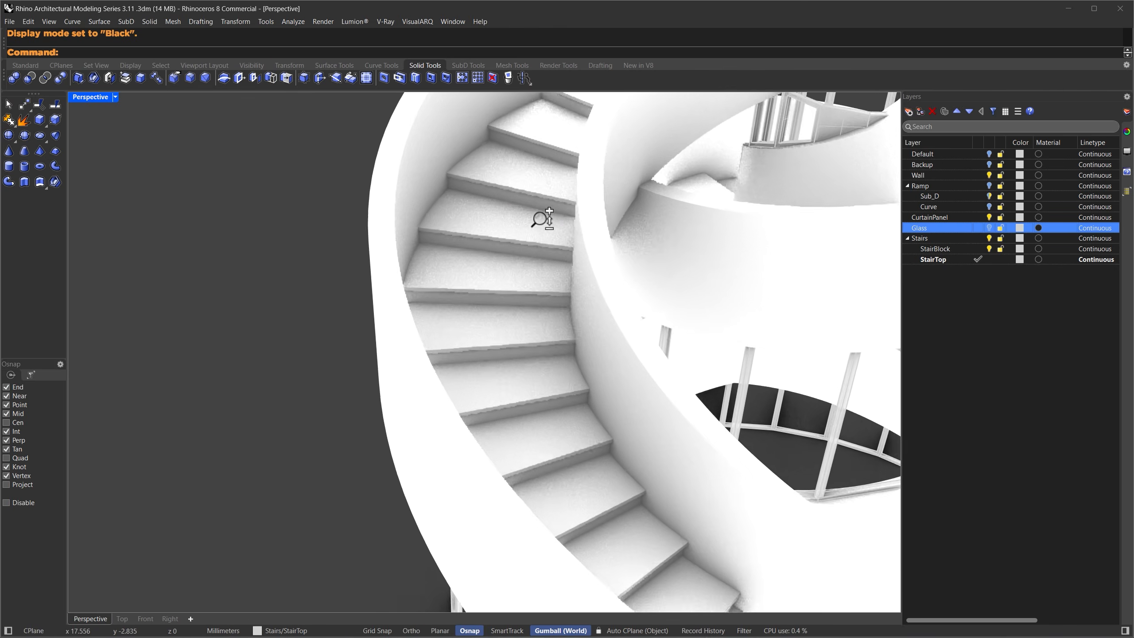
pyautogui.scroll(-5, 436, 285)
pyautogui.moveTo(463, 286); pyautogui.dragTo(341, 451, button='right')
pyautogui.hotkey('ctrl', 'alt', 'r')
pyautogui.scroll(-8, 745, 353)
pyautogui.hotkey('ctrl', 'alt', 'b')
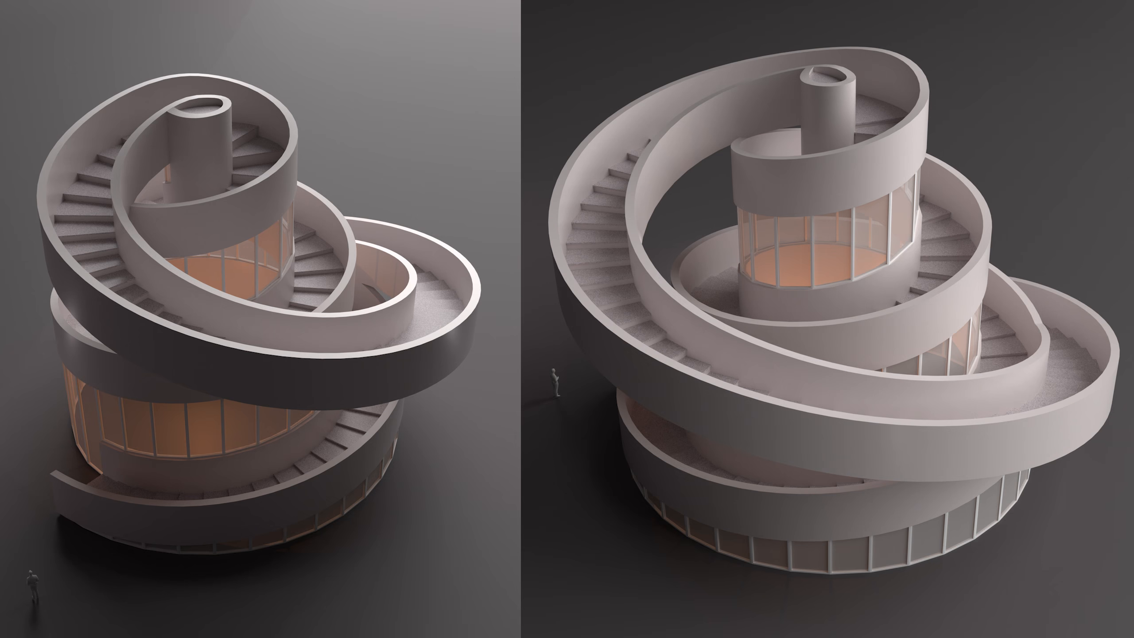